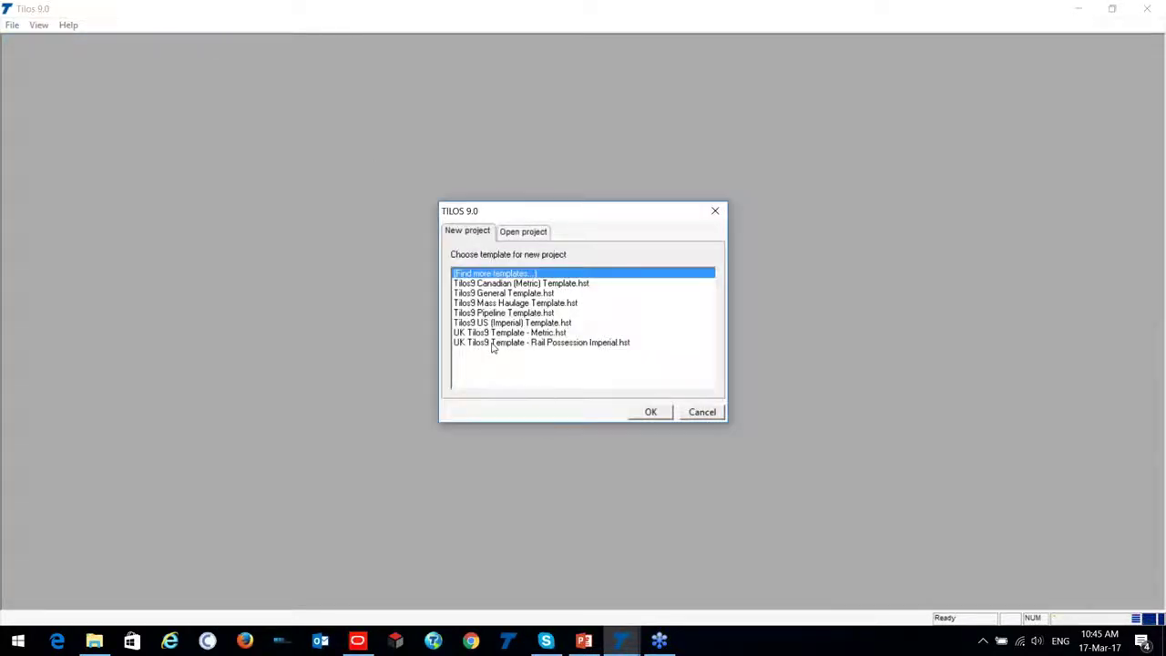
Step: Start a new project from the Tilos9 General Template
left_click(506, 293)
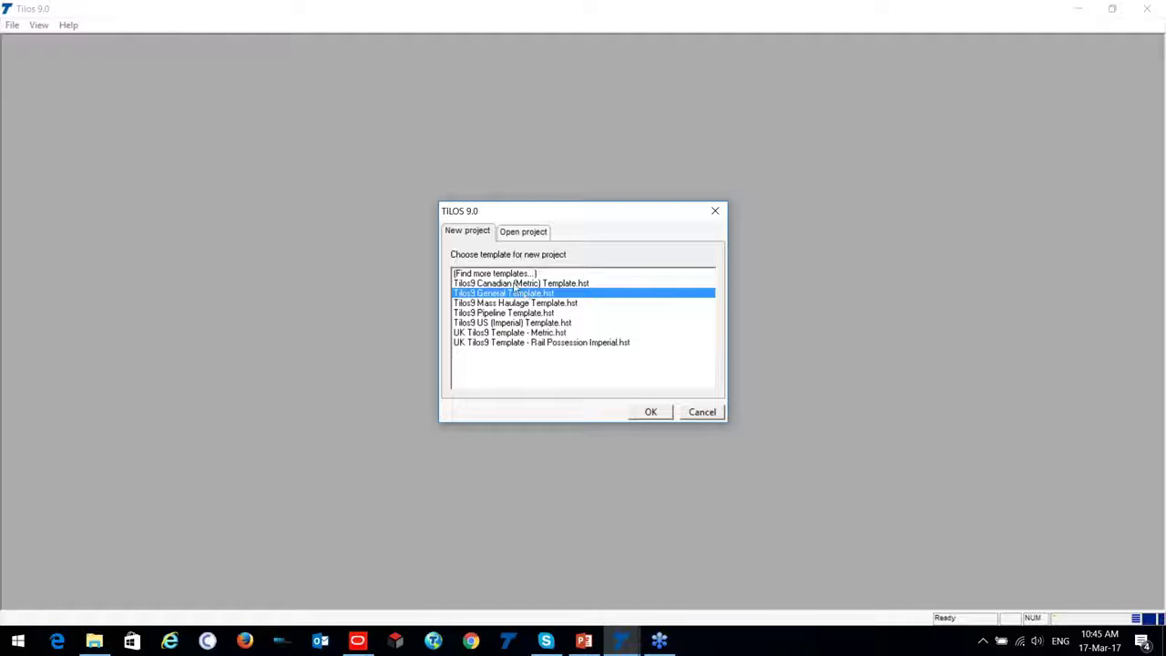
left_click(643, 415)
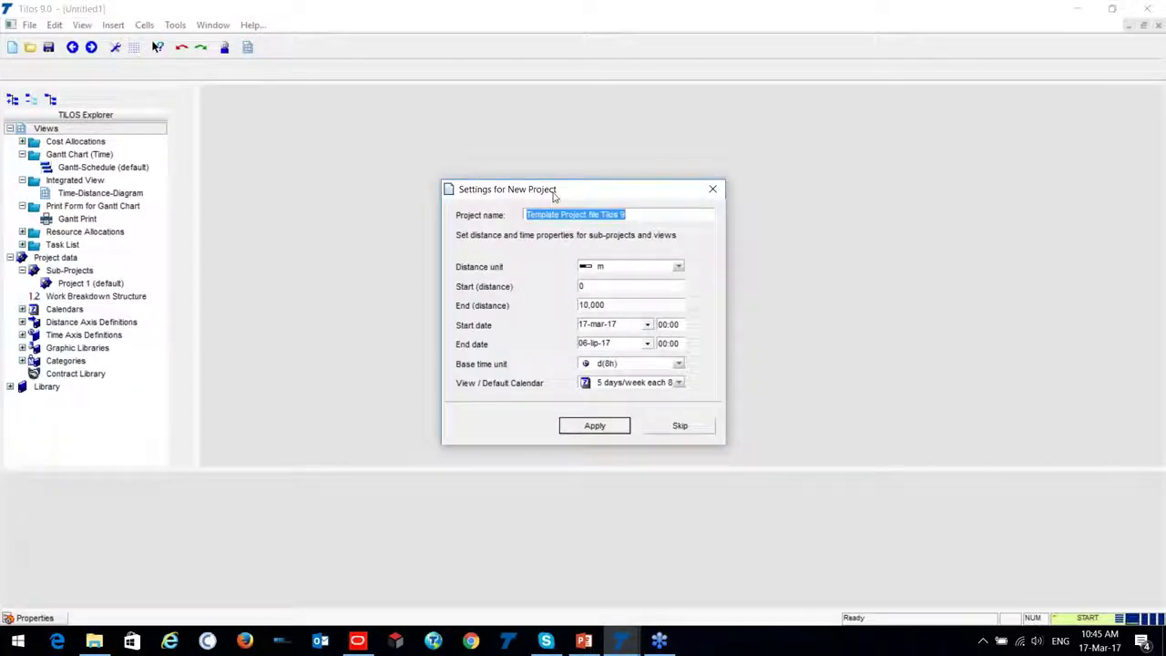
left_click_drag(553, 195, 592, 187)
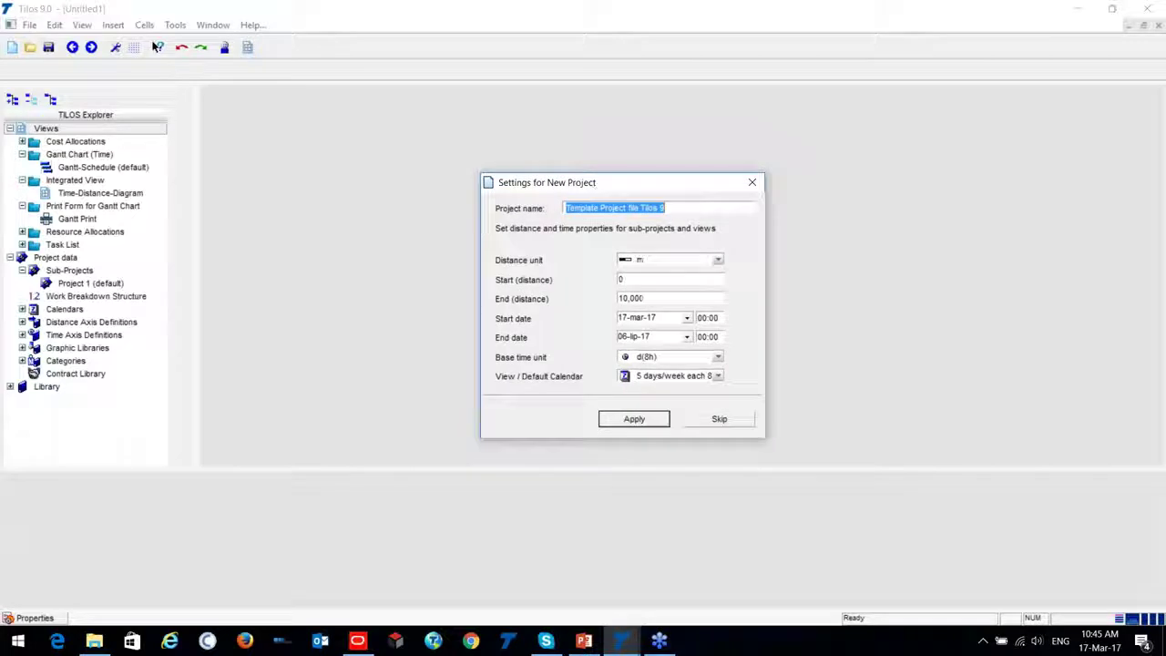
Step: Name the new project demo and choose m as its distance unit
left_click(689, 209)
double_click(689, 208)
left_click_drag(685, 209, 551, 208)
type("del")
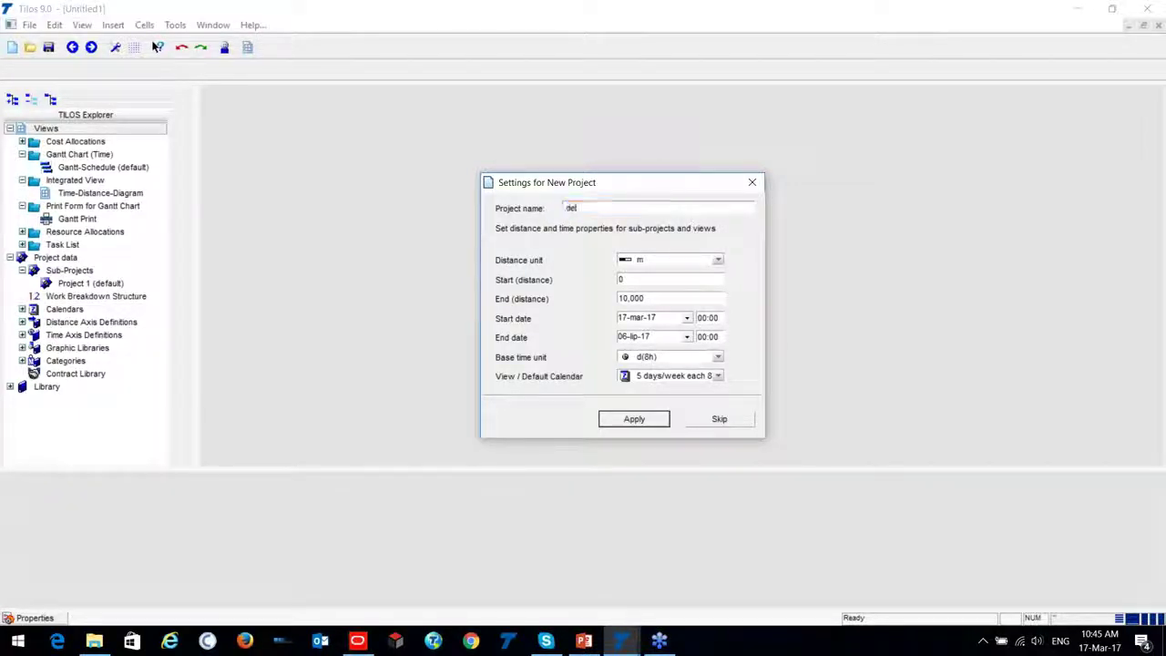
left_click(651, 263)
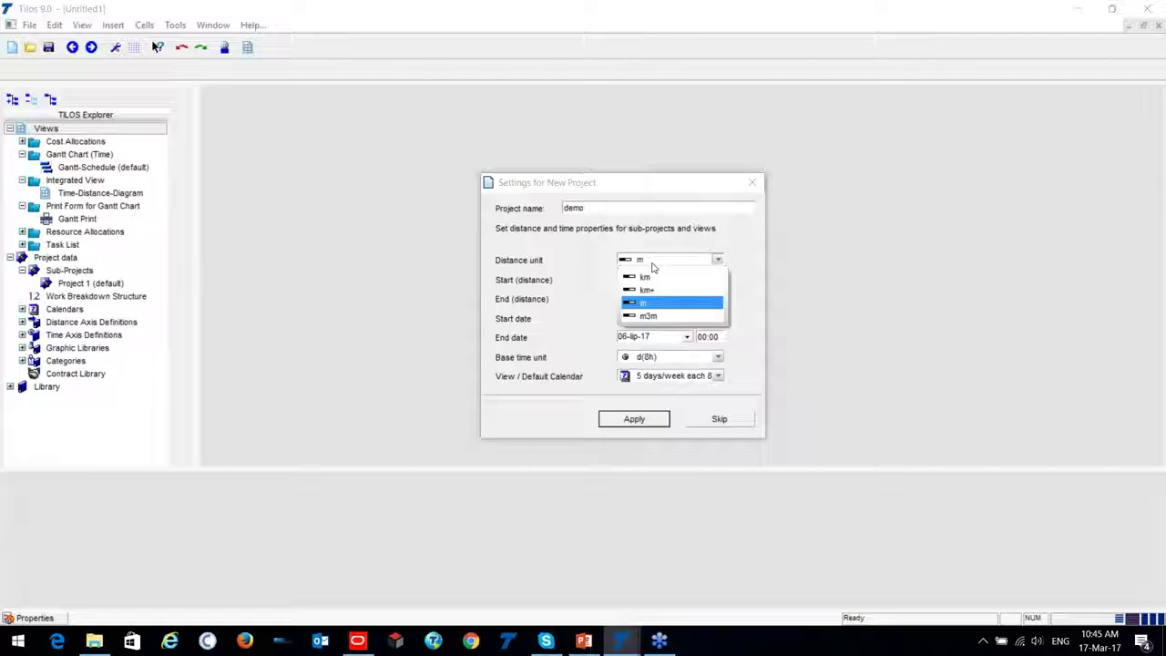
left_click(649, 303)
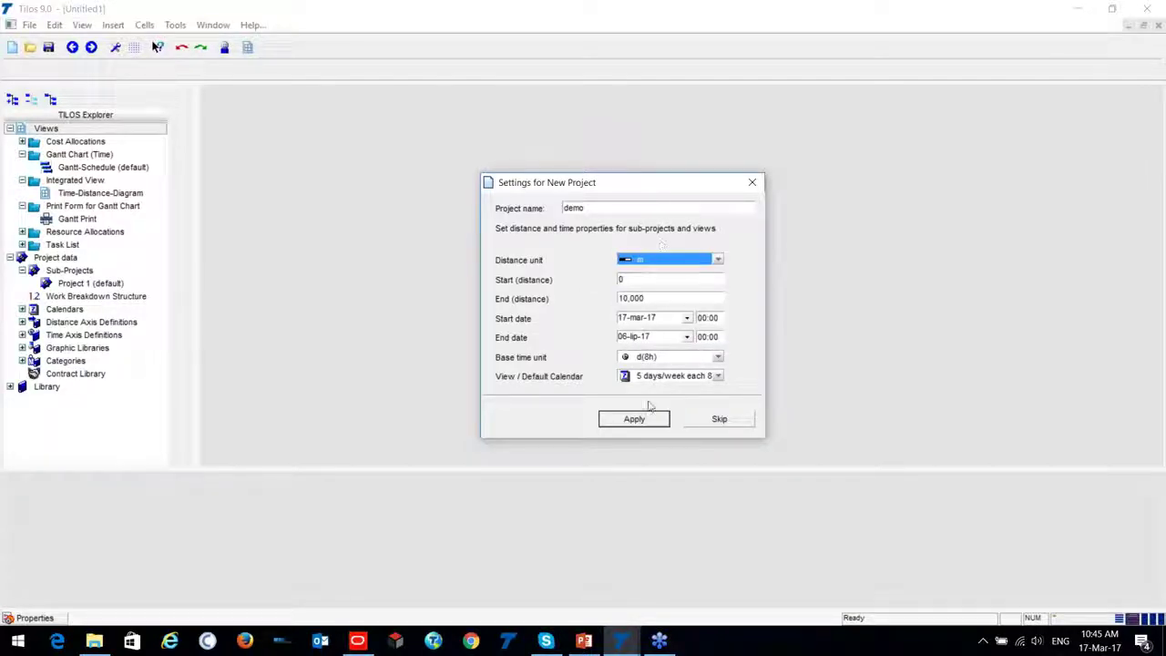
Step: Set the project's start distance to -200 m and its end distance to 4,200 m
key("Tab")
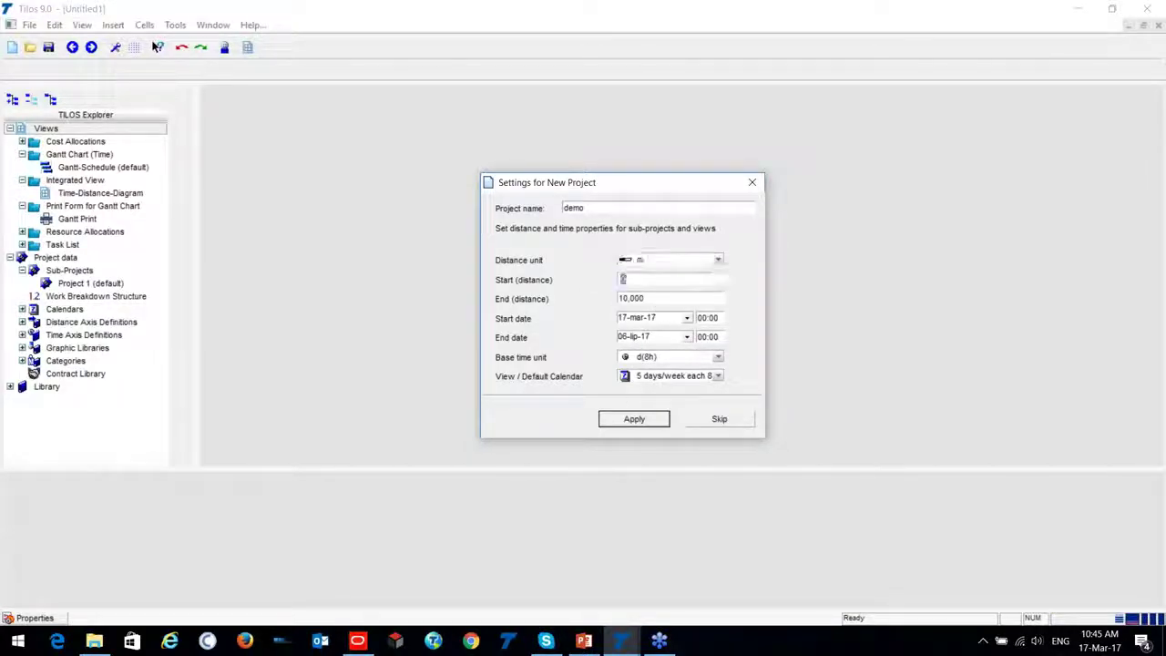
type("-200")
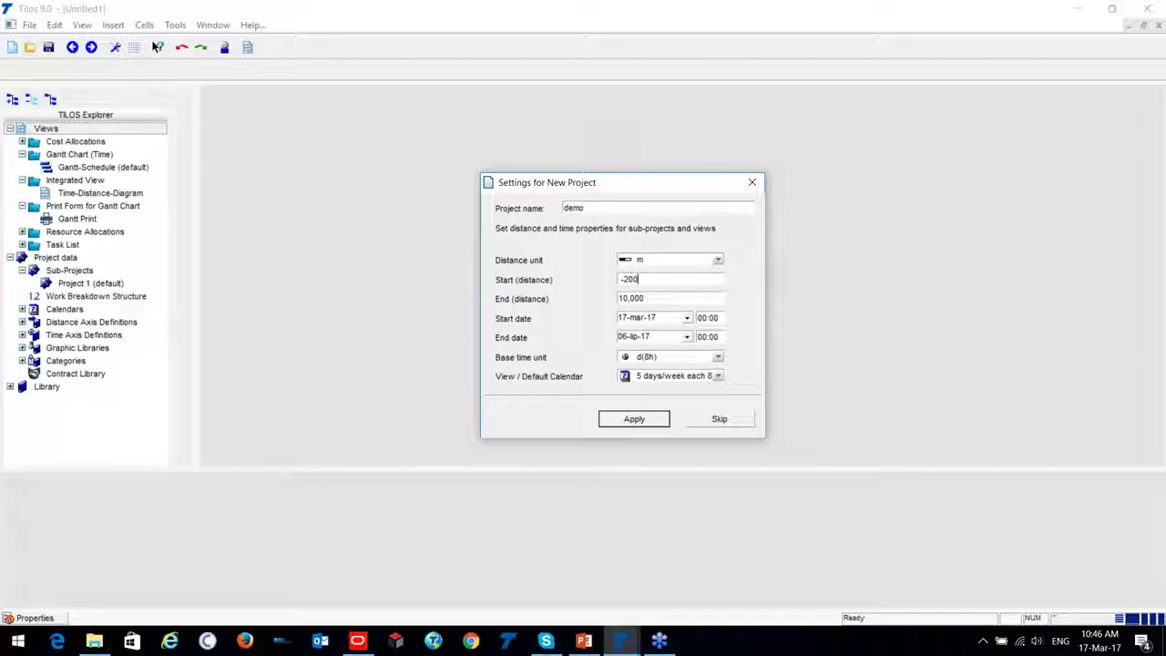
key("Tab")
type("2400")
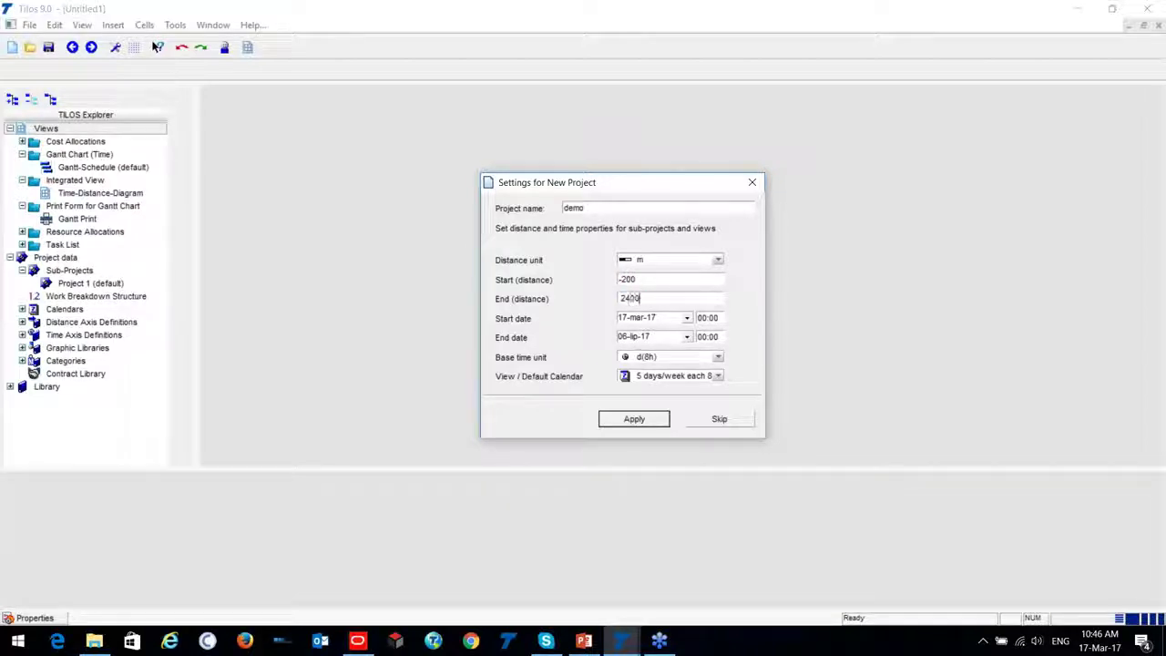
type("00")
left_click(647, 284)
key("Tab")
left_click(671, 347)
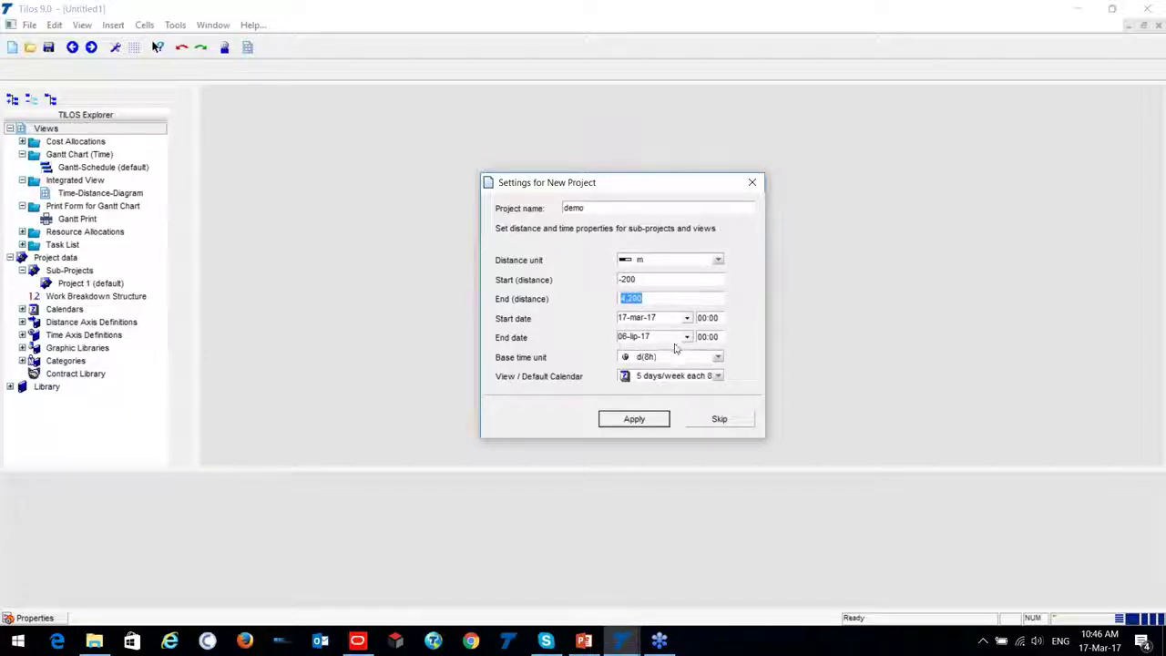
Step: Choose 5 days/week each 8h as the default calendar, apply the project settings and cancel saving the file
left_click(718, 379)
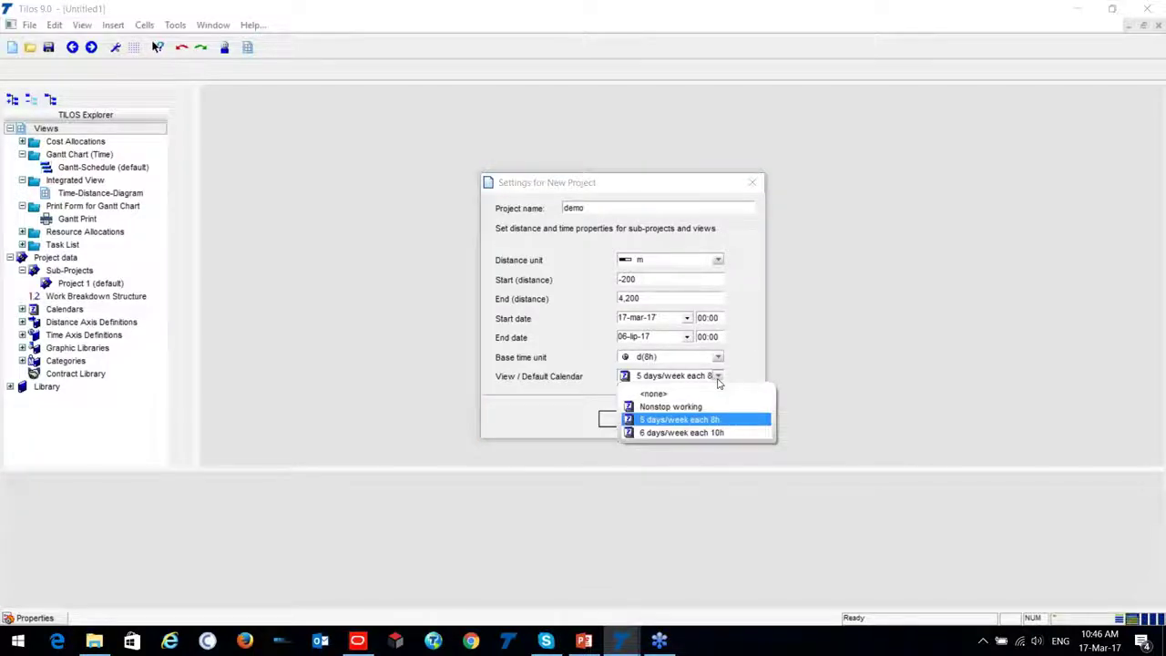
left_click(678, 419)
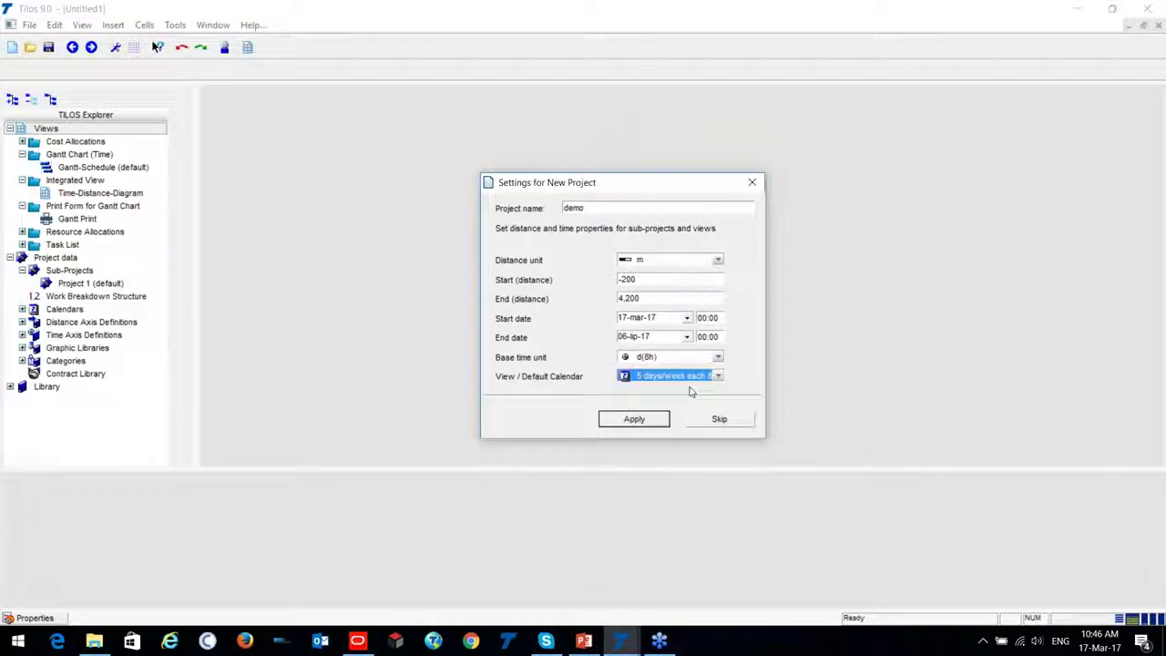
left_click(632, 421)
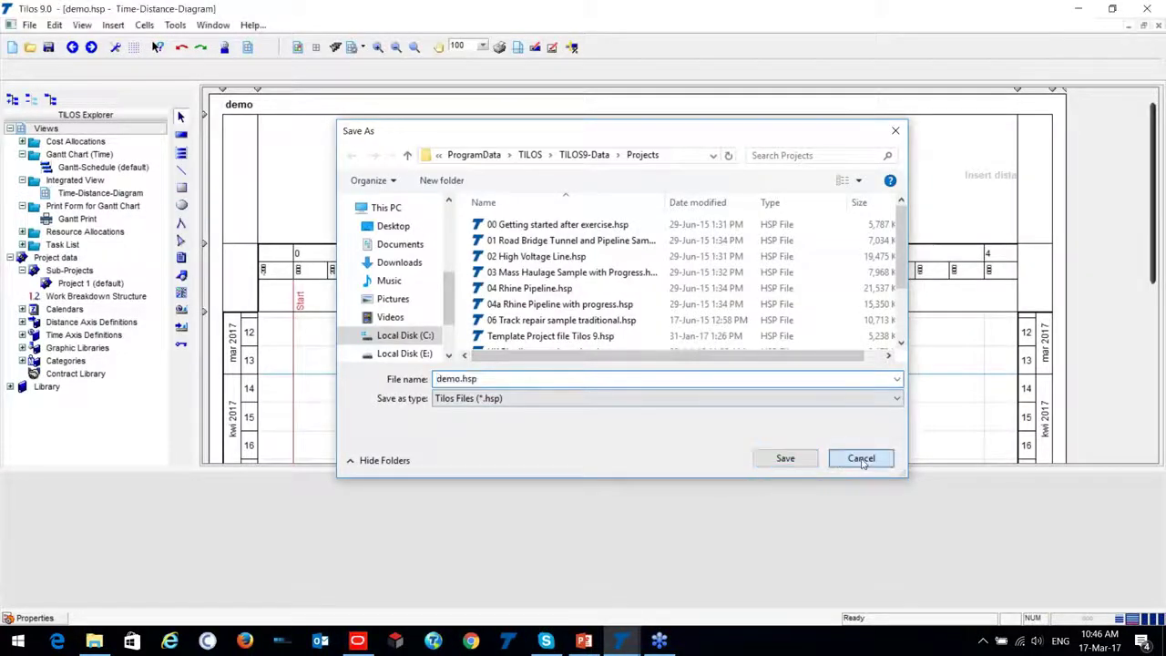
left_click(861, 458)
Step: Examine the distance and time axes of the empty time-distance diagram
left_click(489, 318)
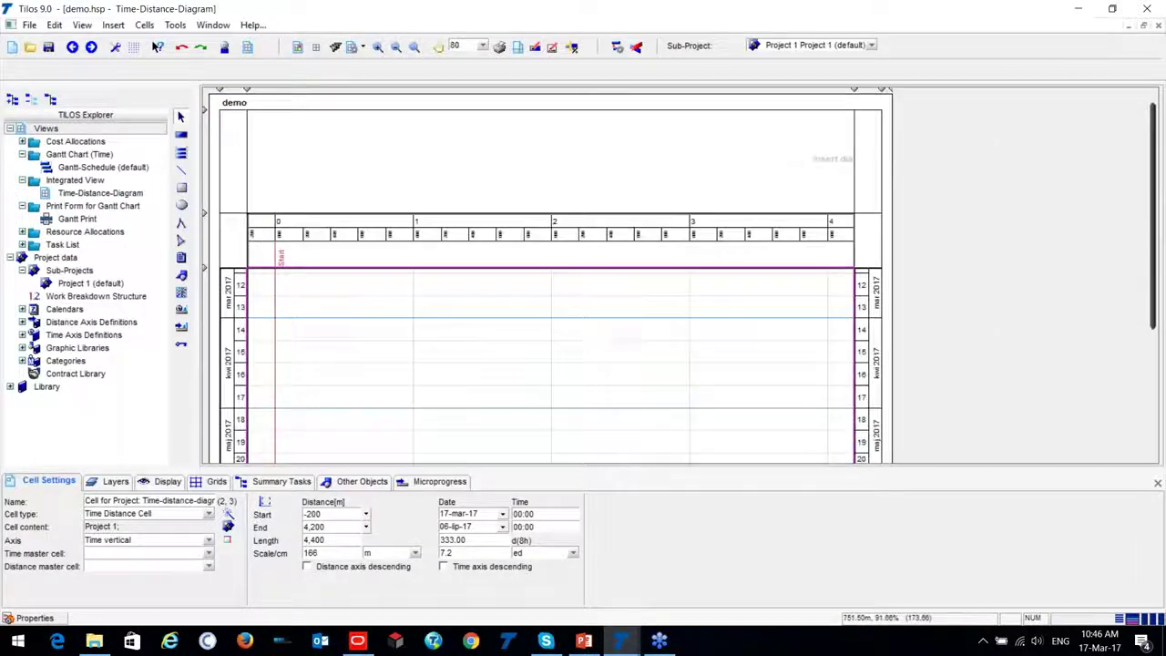
scroll(292, 261, "down", 1)
scroll(360, 268, "down", 5)
scroll(364, 267, "up", 5)
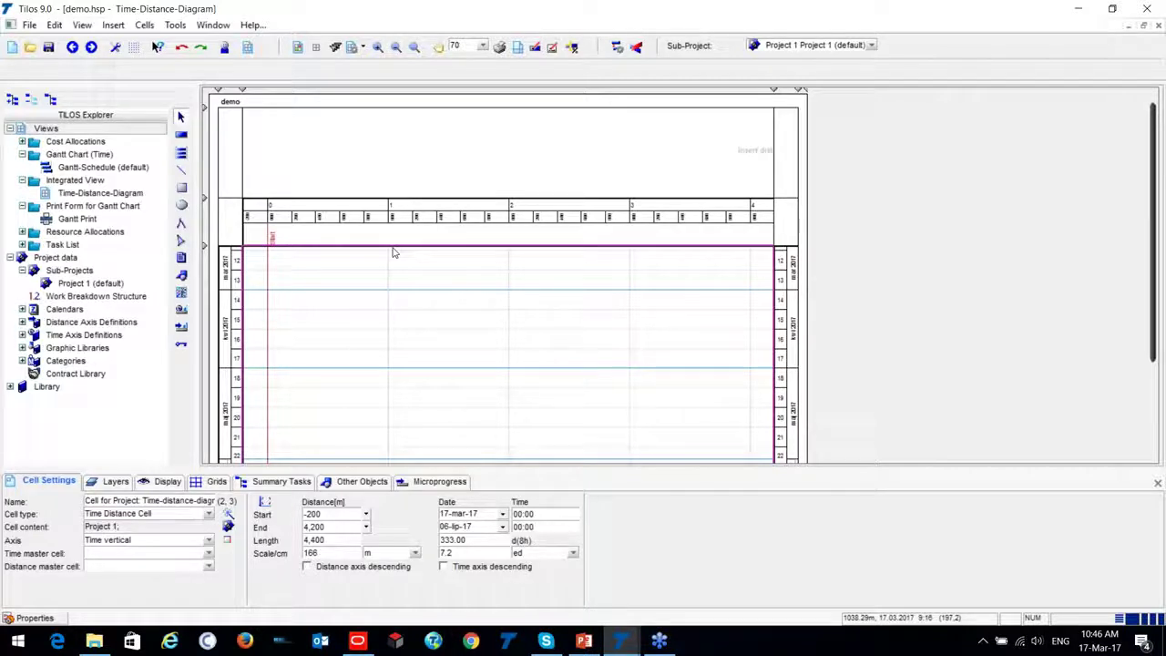
scroll(273, 255, "up", 3)
left_click(276, 202)
scroll(277, 204, "down", 1)
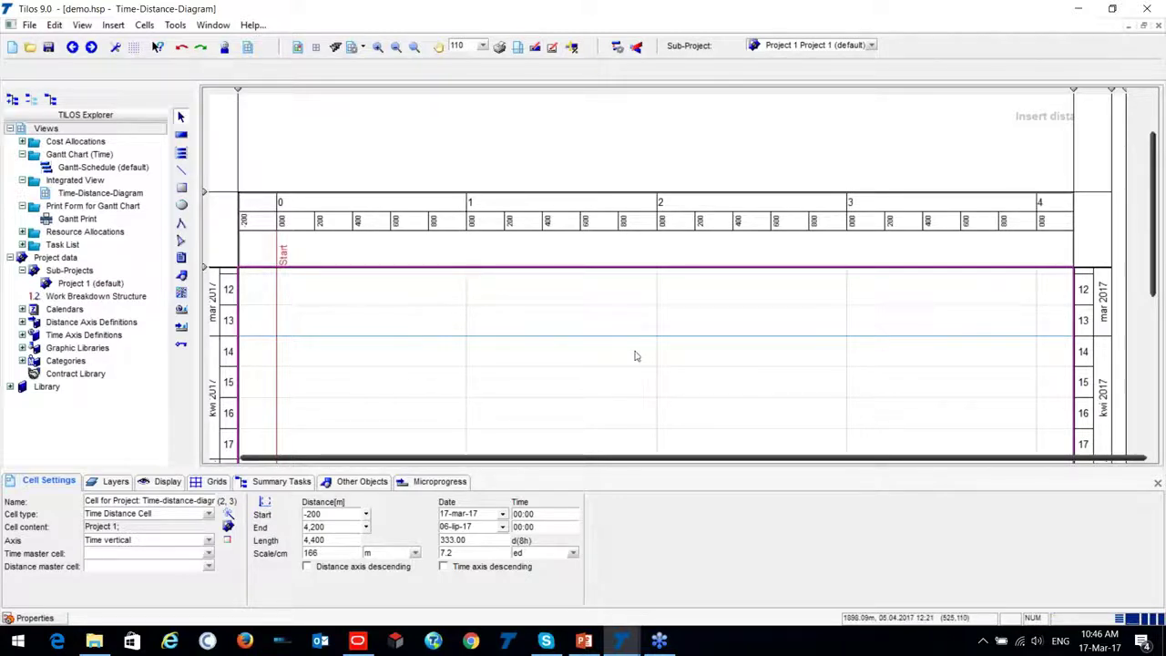
scroll(547, 293, "down", 1)
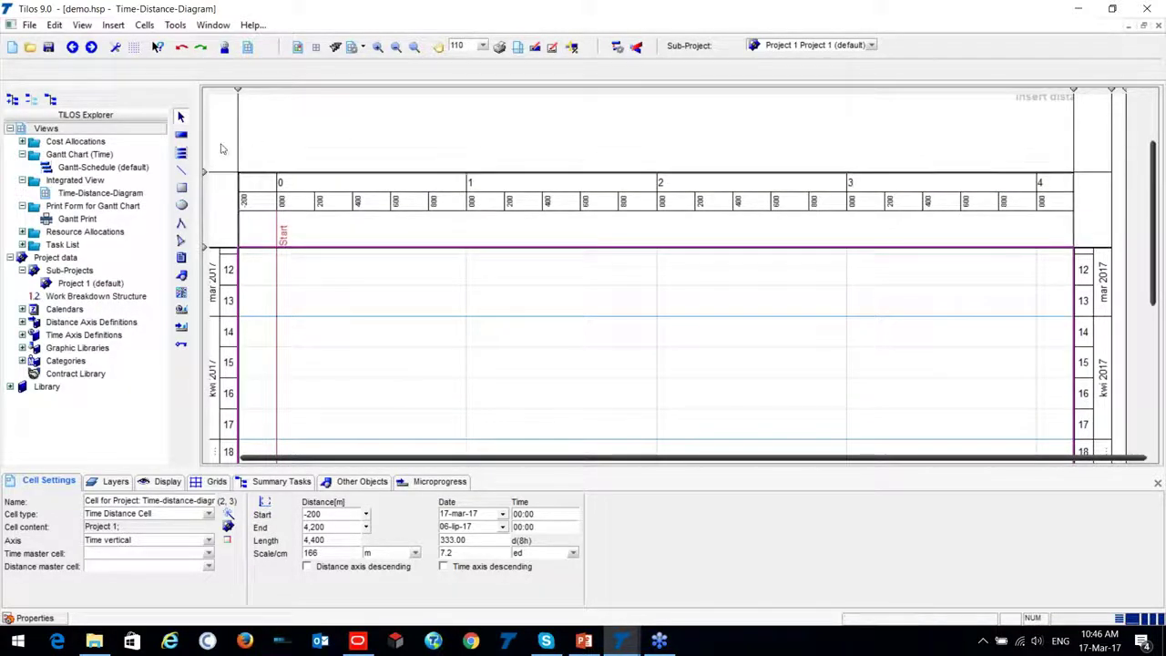
Step: Draw a Top soil stripping task from 4,000 m to 0 m, running from 22-mar-17 to about 21-kwi-17
left_click(181, 135)
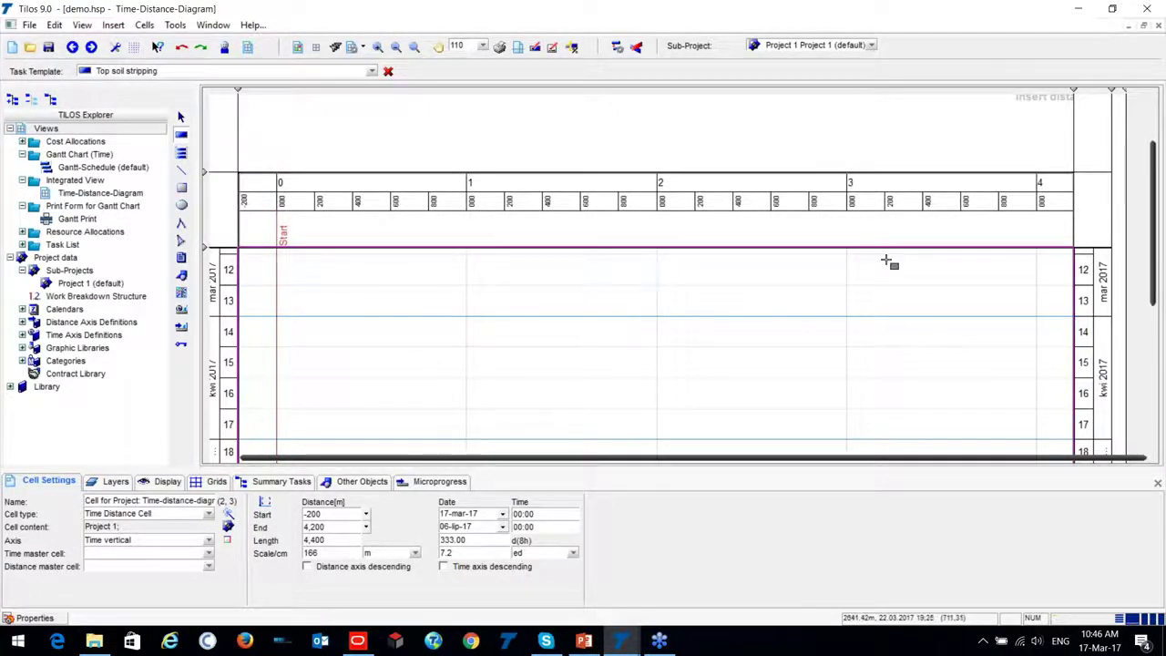
mouse_move(1035, 269)
left_mouse_down()
mouse_move(916, 328)
mouse_move(695, 344)
left_mouse_up()
left_click_drag(535, 351, 278, 405)
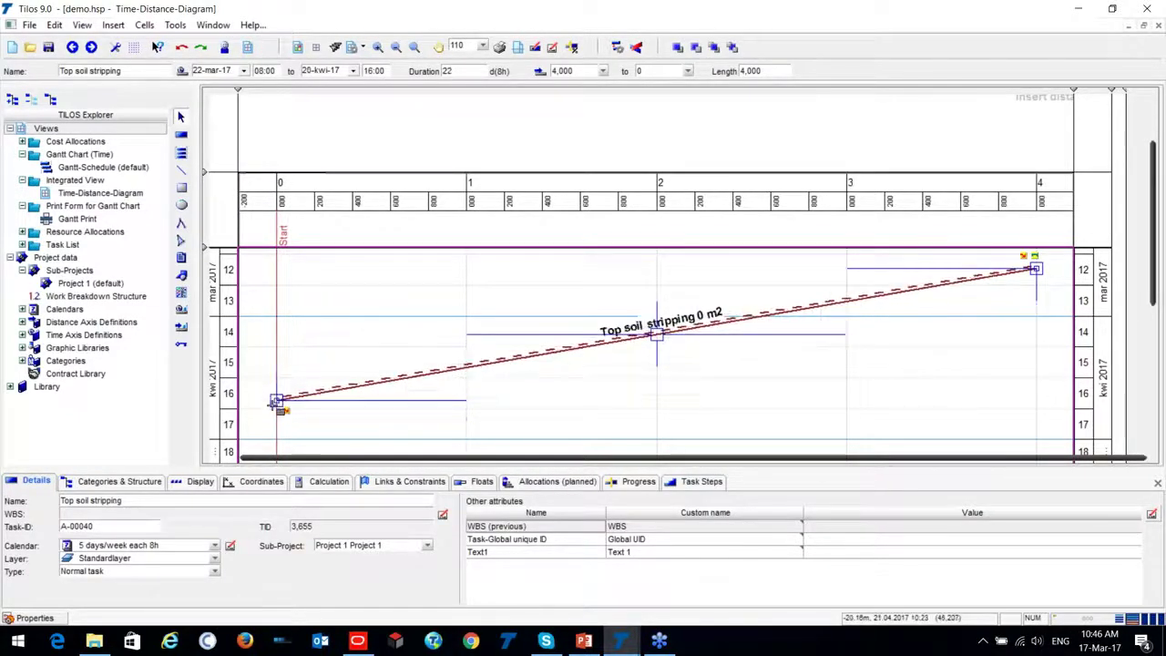
left_click(750, 345)
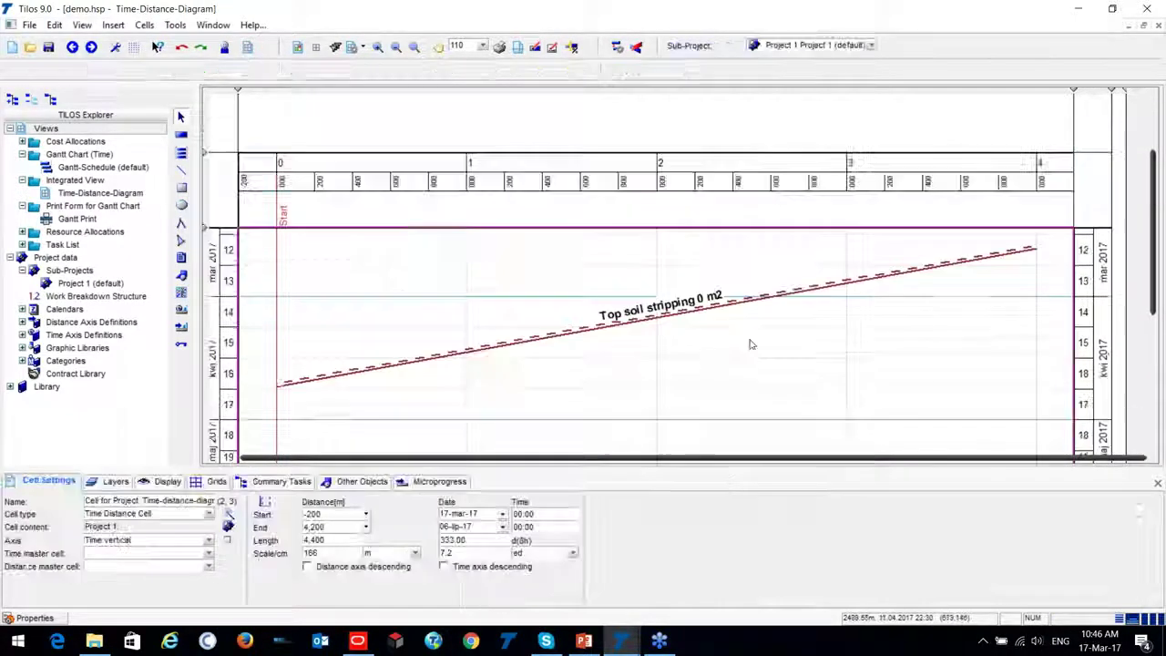
left_click(614, 304)
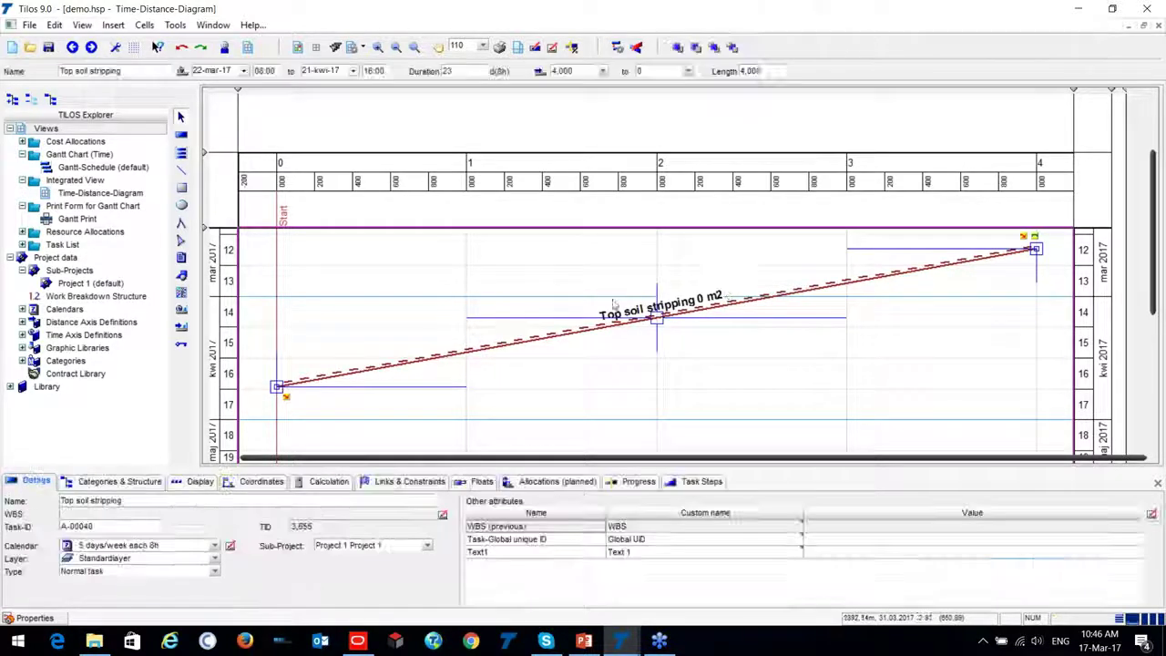
Step: Look over the Top soil stripping task within the full sheet of the time-distance diagram
scroll(588, 301, "down", 3)
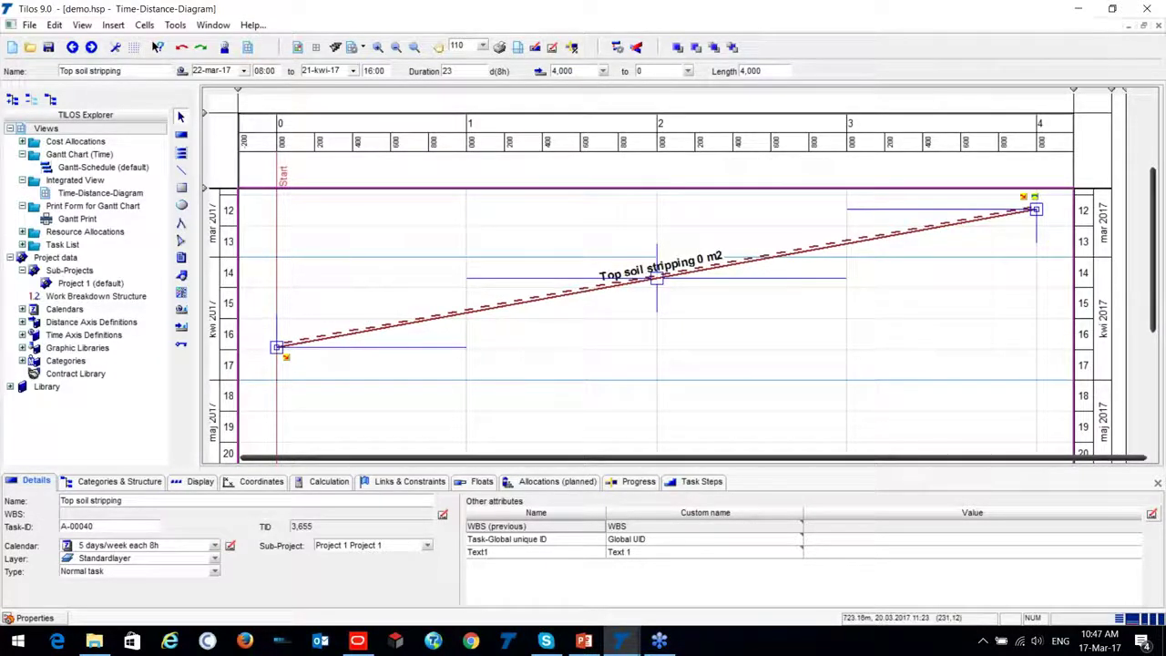
scroll(387, 228, "down", 5)
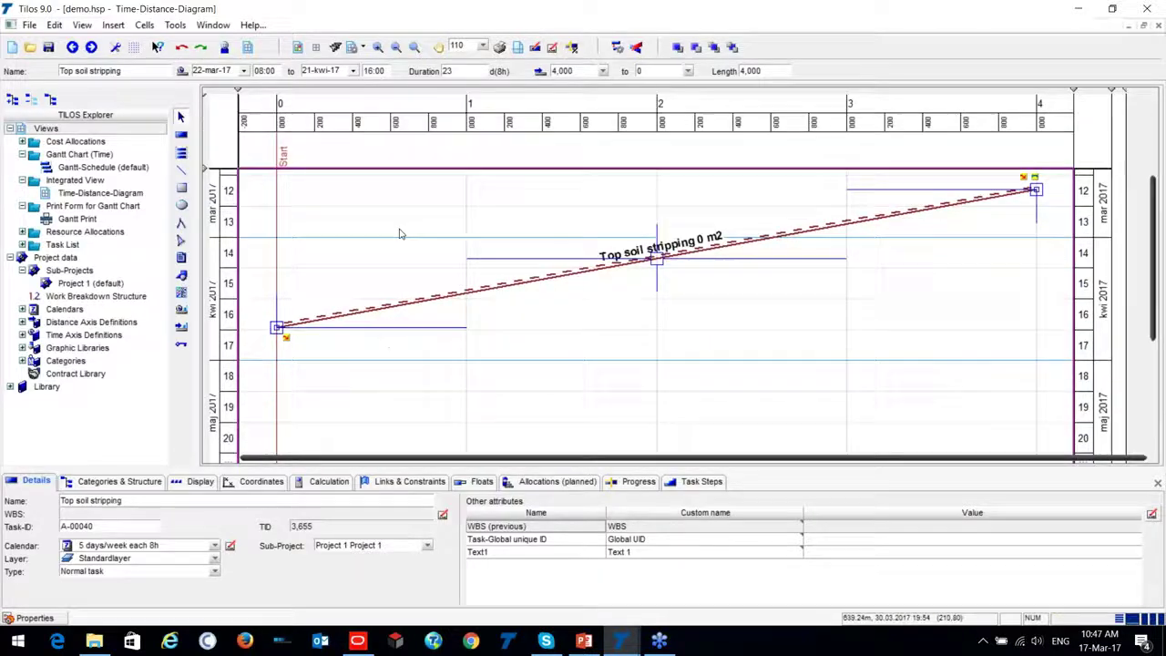
scroll(392, 230, "down", 2)
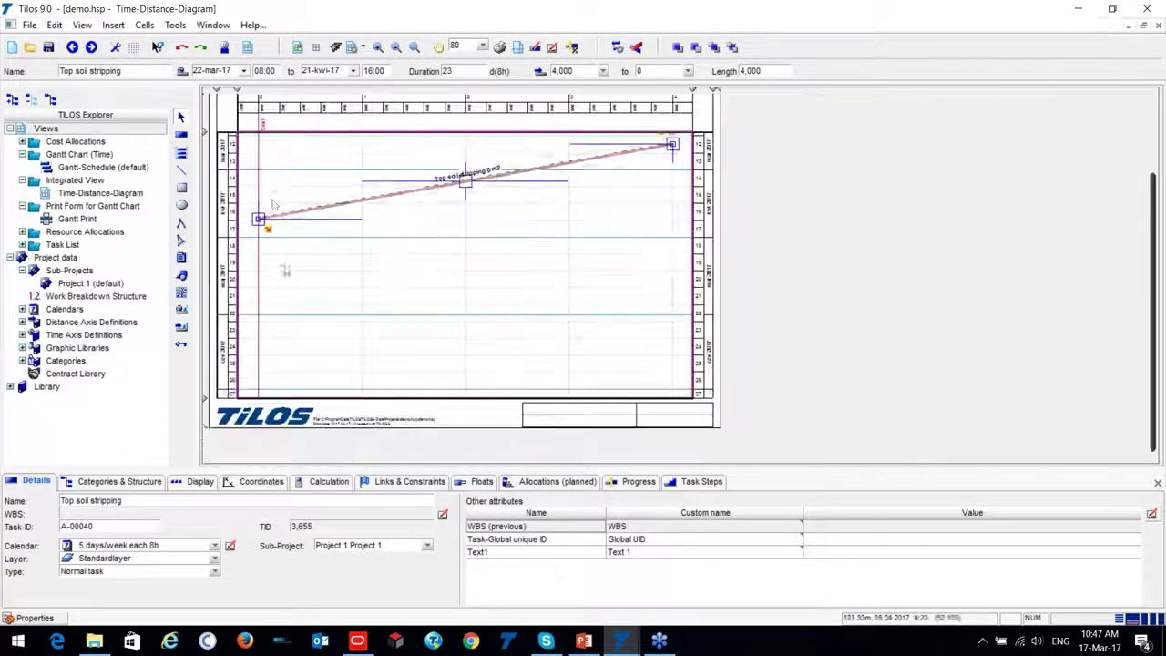
scroll(408, 231, "up", 2)
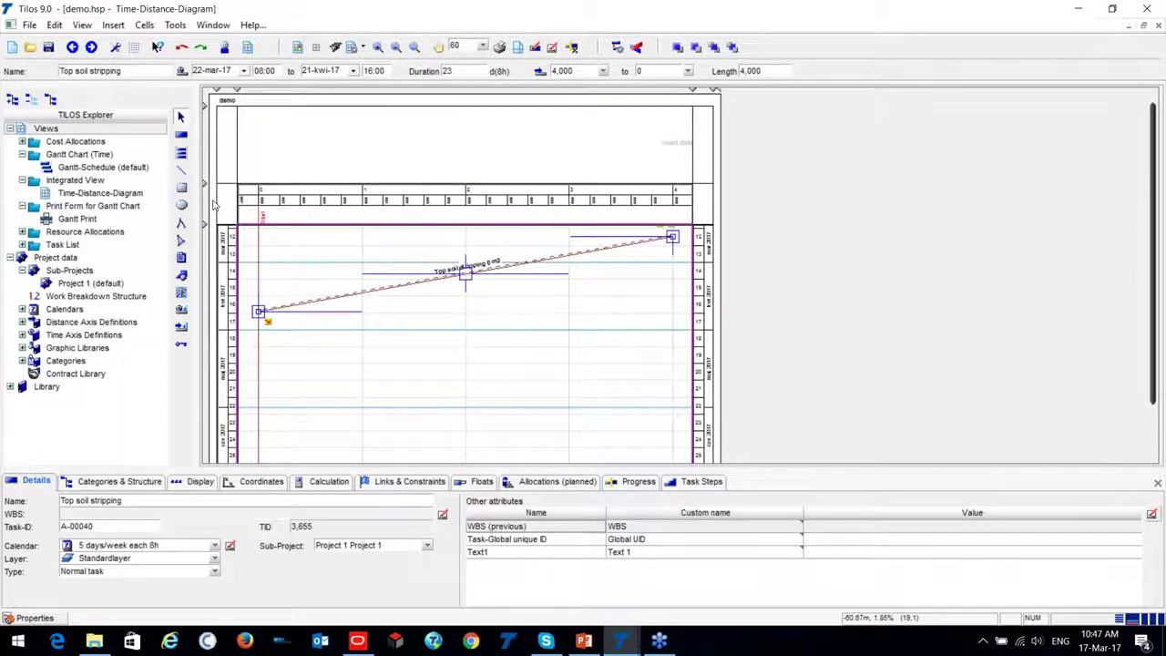
scroll(295, 336, "down", 1)
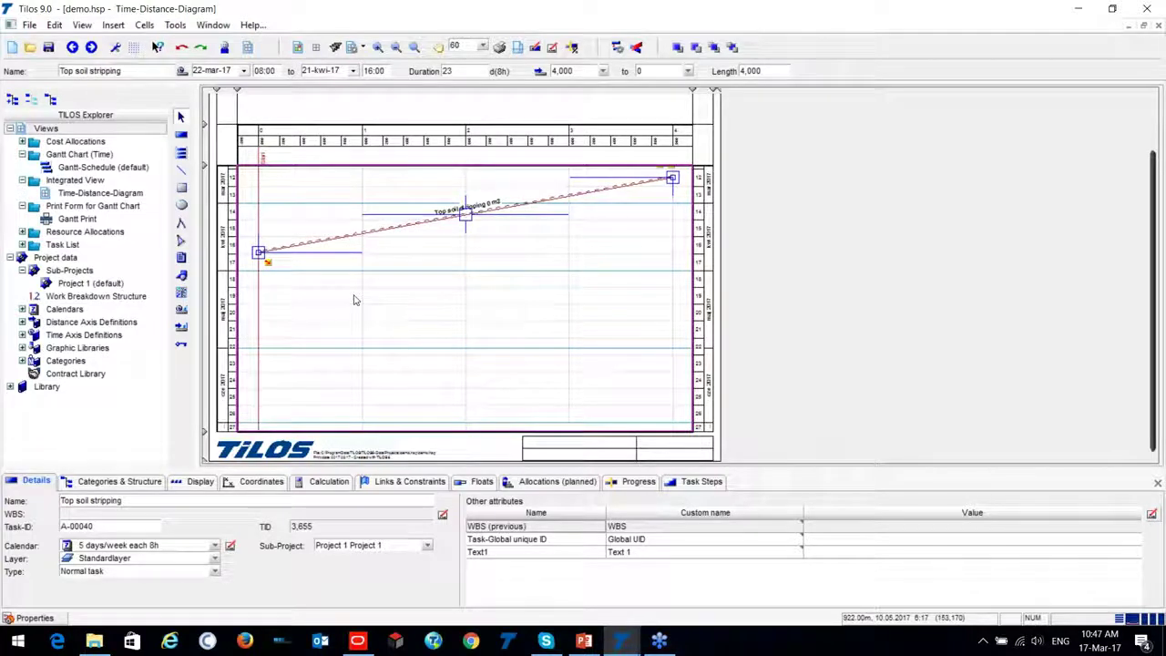
left_click(355, 300)
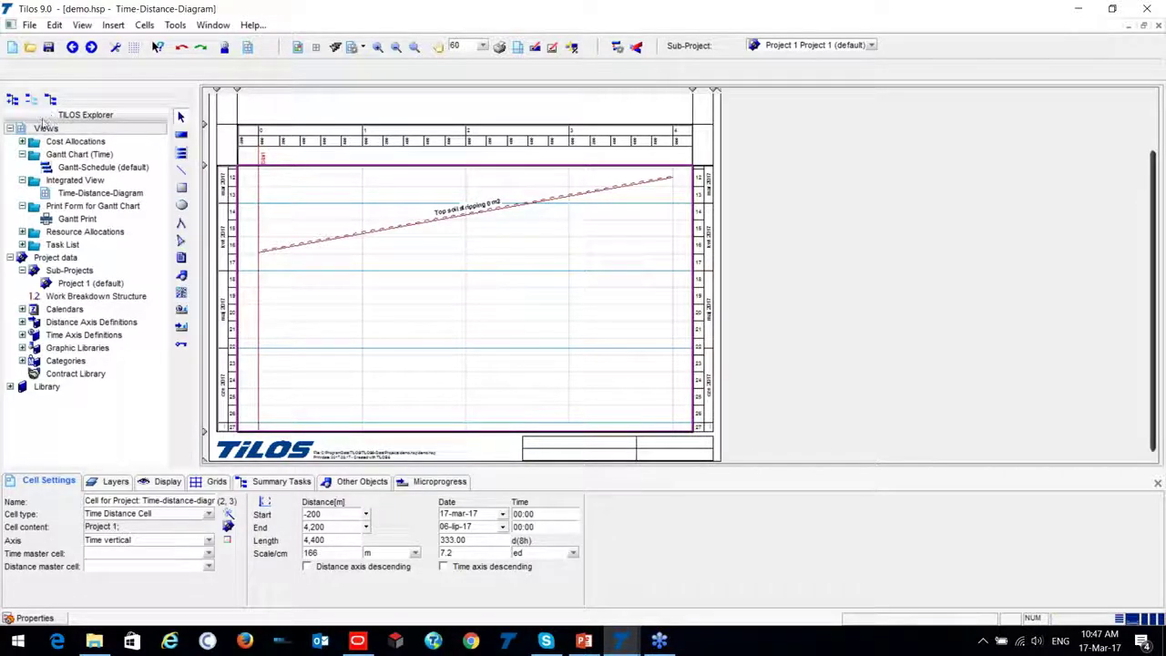
Step: View the task in the Gantt-Schedule (default) view and return to the Time-Distance-Diagram
left_click(96, 127)
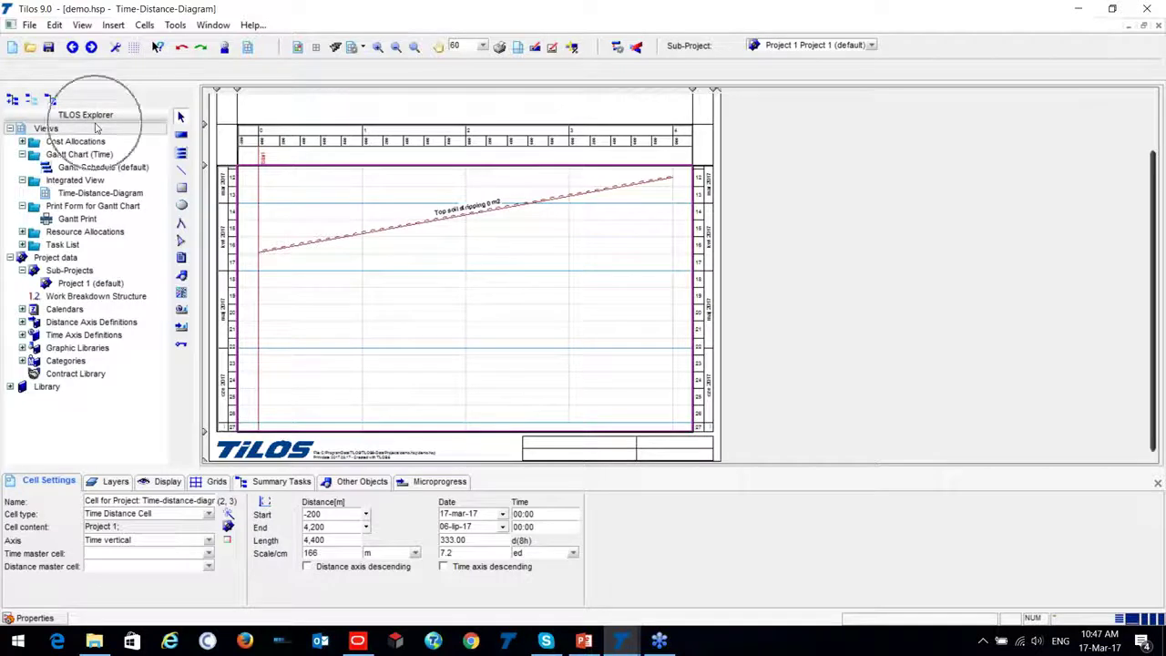
left_click(79, 176)
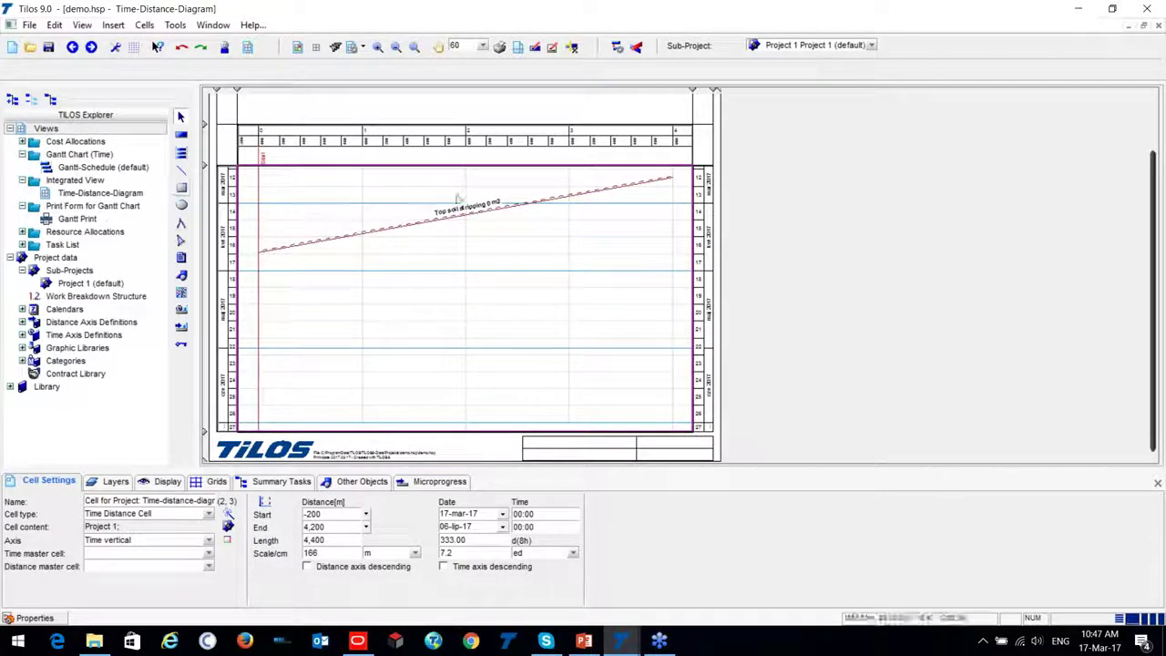
double_click(91, 167)
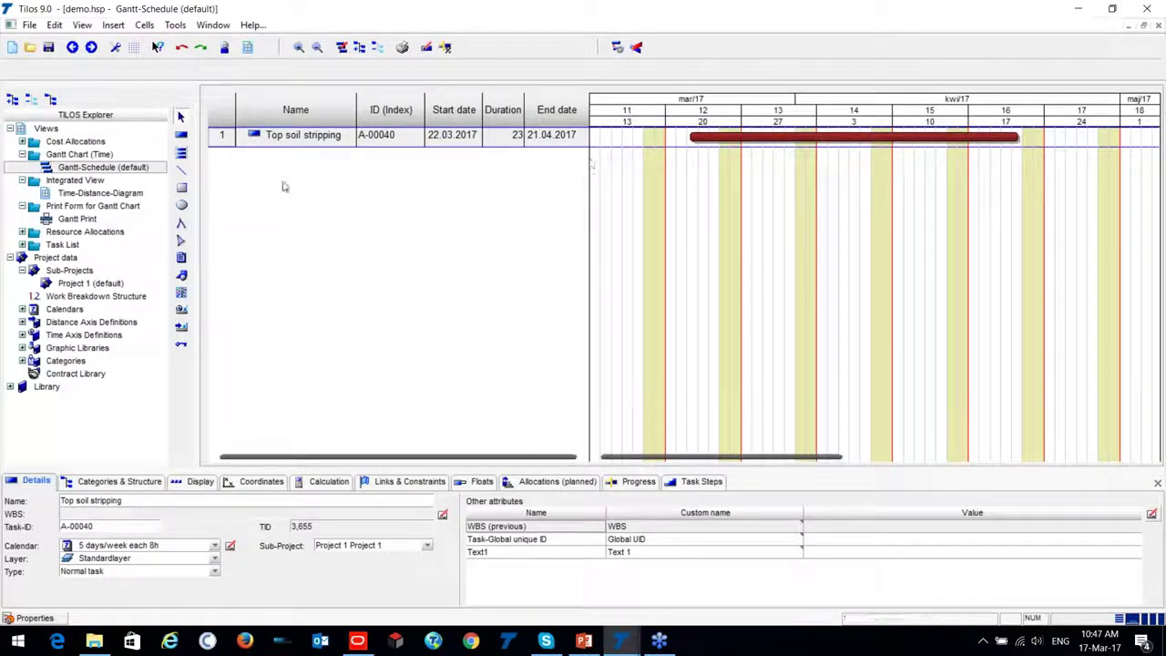
double_click(77, 194)
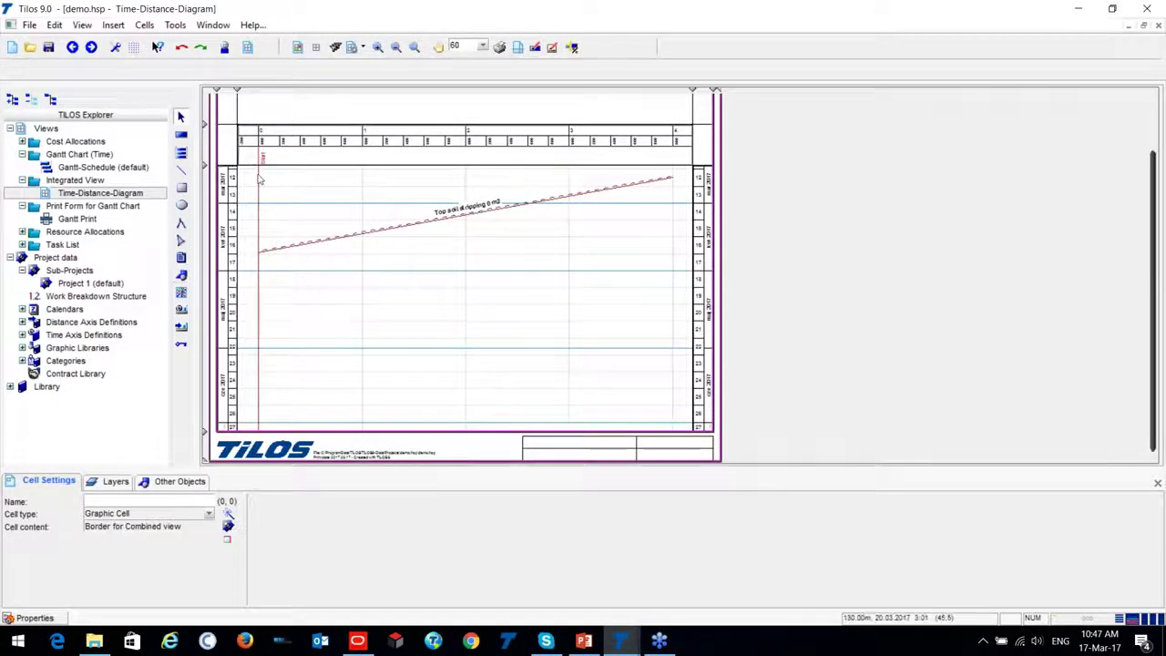
Step: Open the second Task list view and reorder its columns so WBS comes before TID
left_click(22, 244)
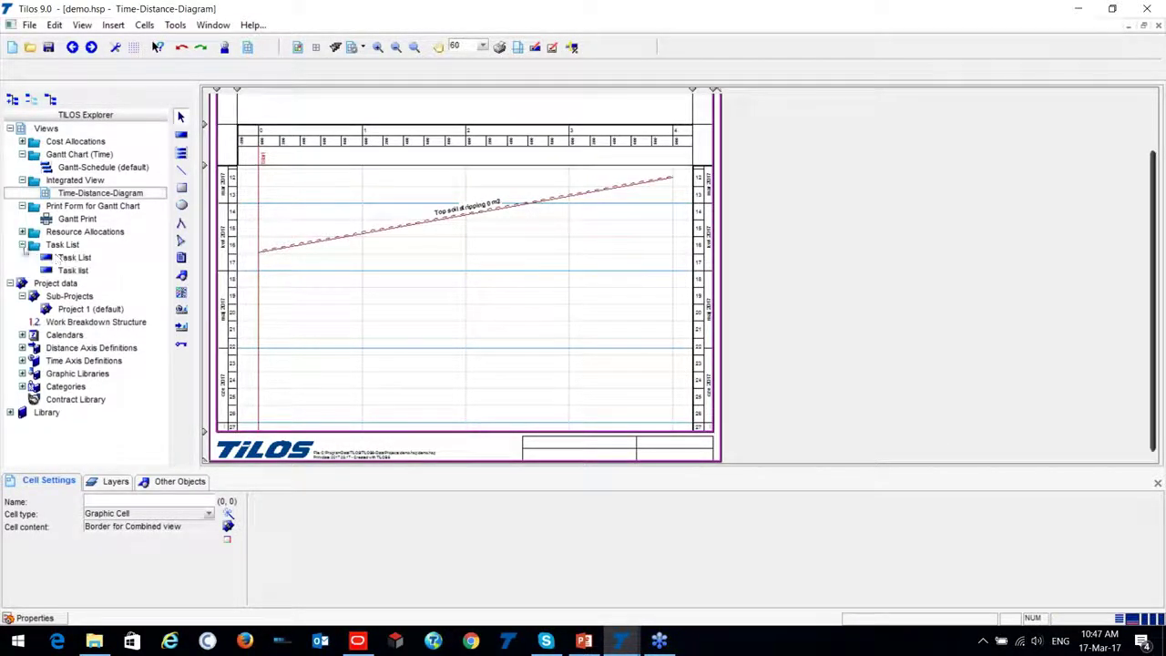
double_click(60, 272)
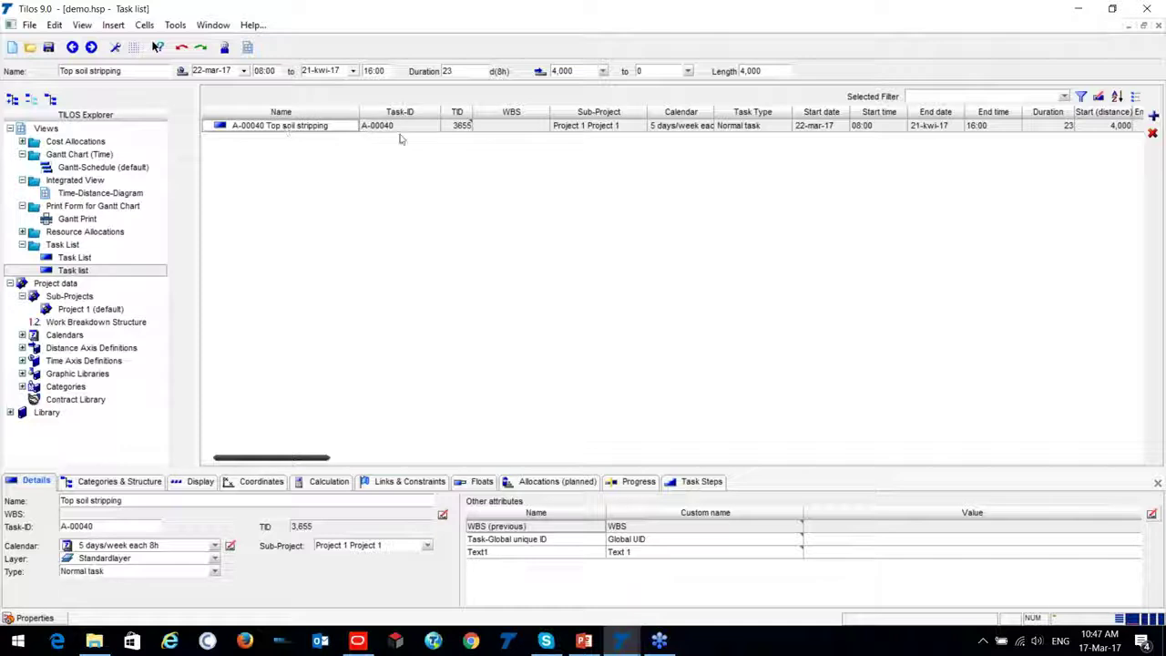
mouse_move(305, 461)
left_mouse_down()
mouse_move(398, 452)
mouse_move(305, 462)
left_mouse_up()
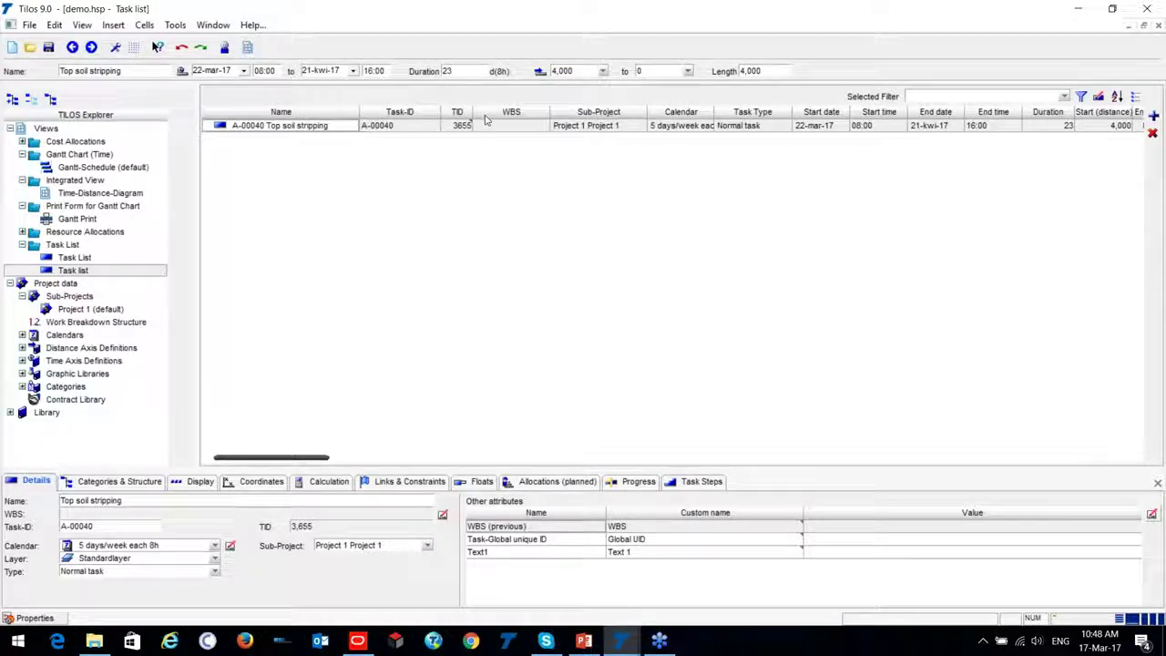
left_click_drag(485, 117, 441, 115)
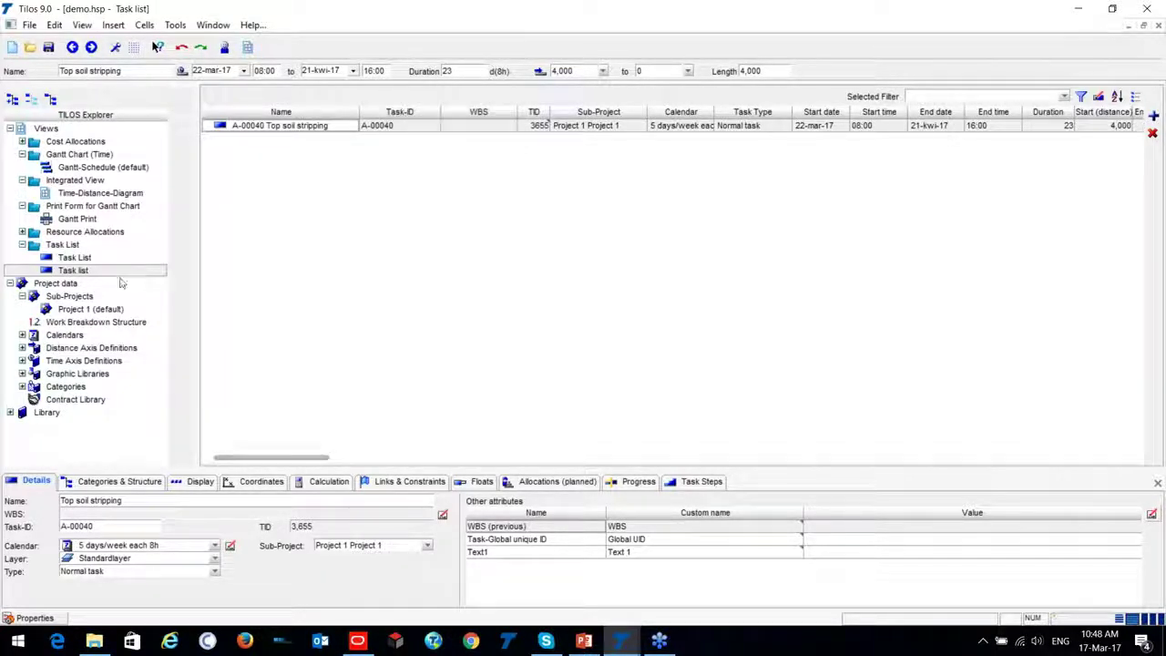
Step: Expand the Resource Allocations views and look at the Resource list view
left_click(21, 232)
double_click(71, 258)
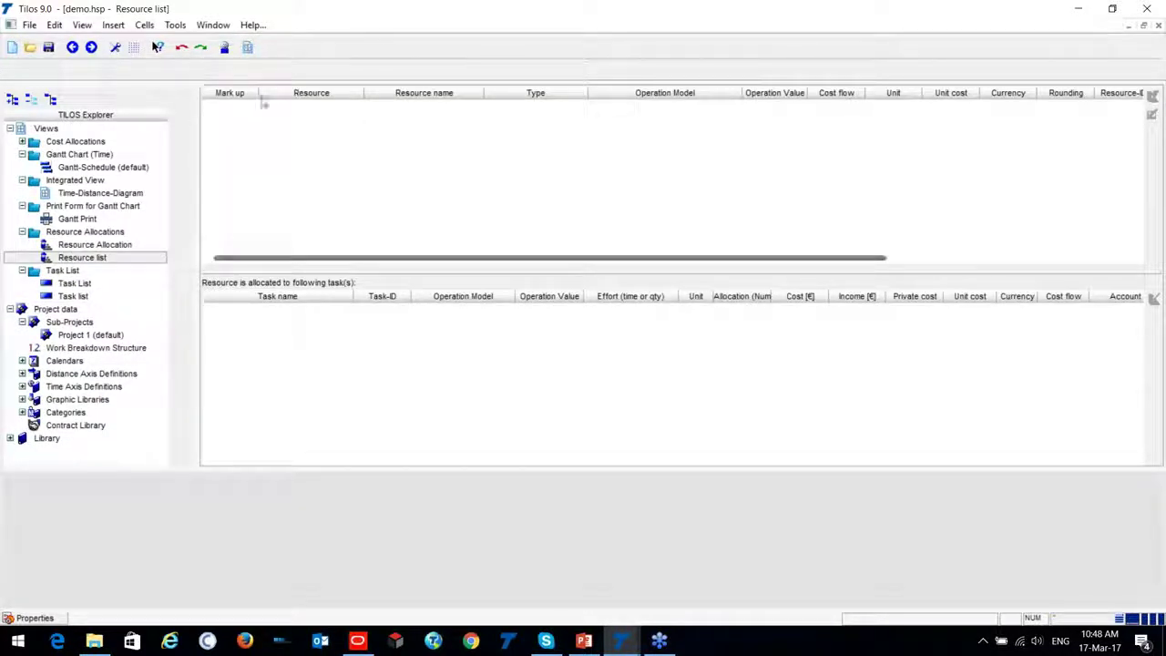
right_click(313, 201)
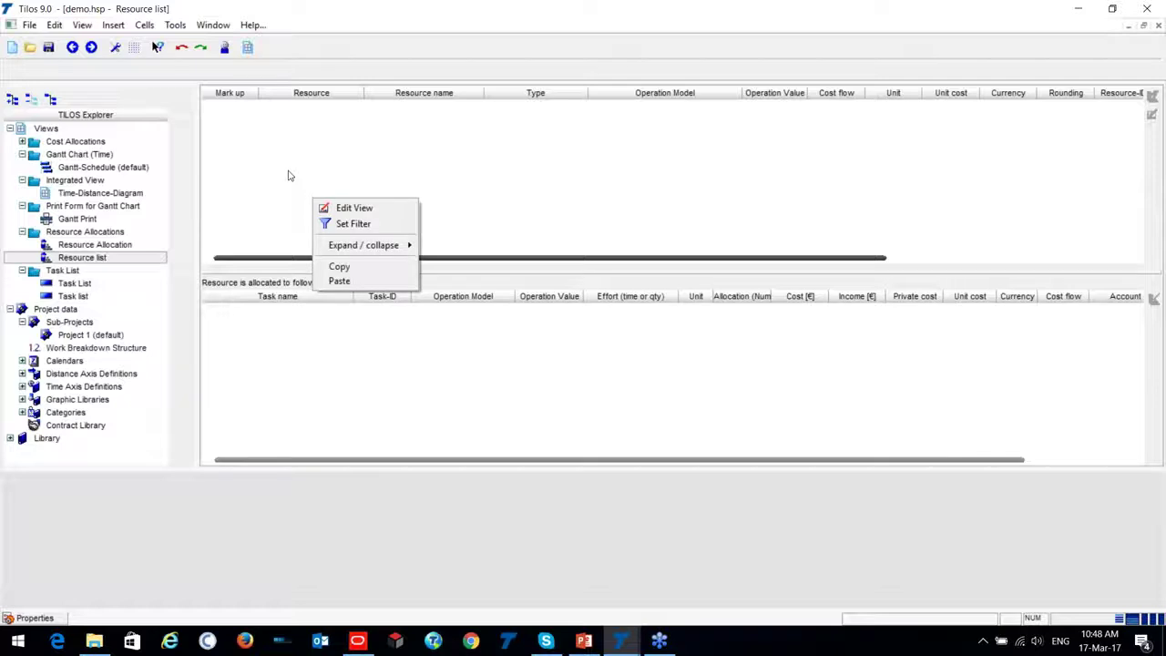
key("Up")
key("Up")
key("Up")
left_click(255, 144)
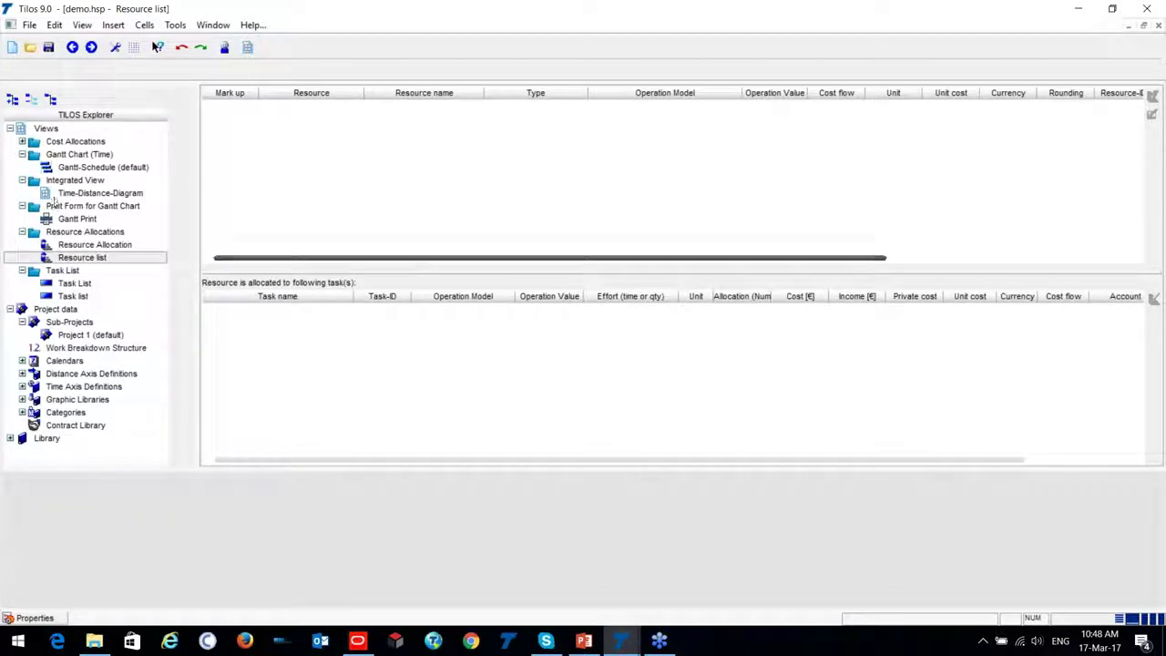
Step: Return to the Time-Distance-Diagram and expand the library's resources down to the members of the 01 Labor group
left_click(59, 196)
scroll(78, 294, "down", 4)
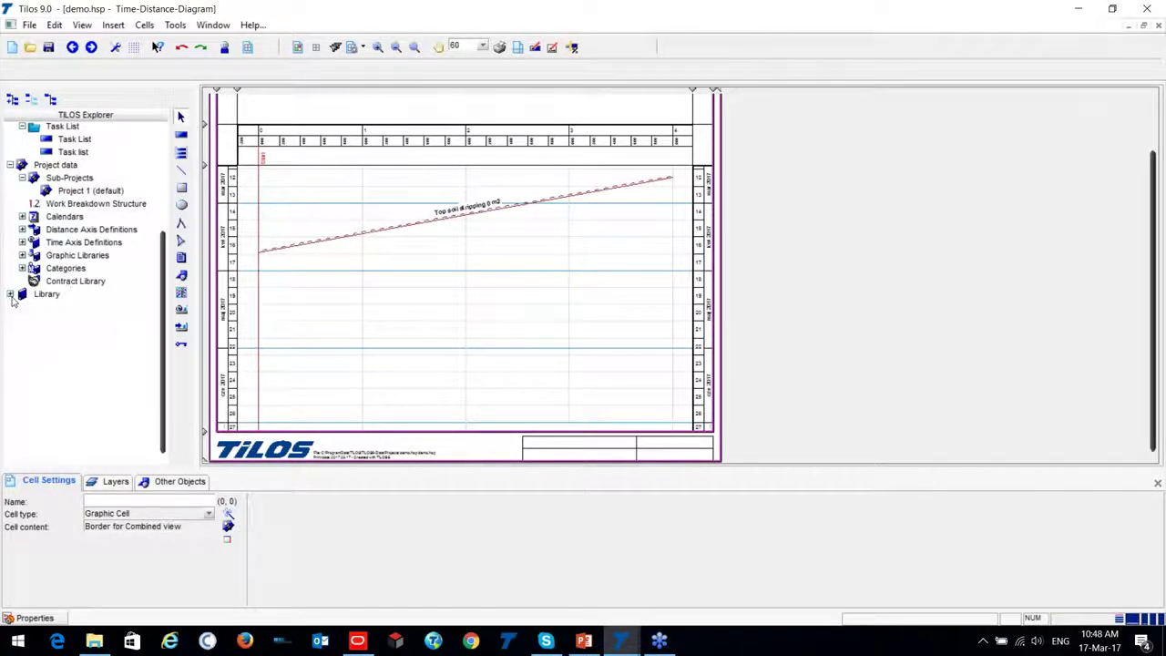
scroll(13, 292, "down", 1)
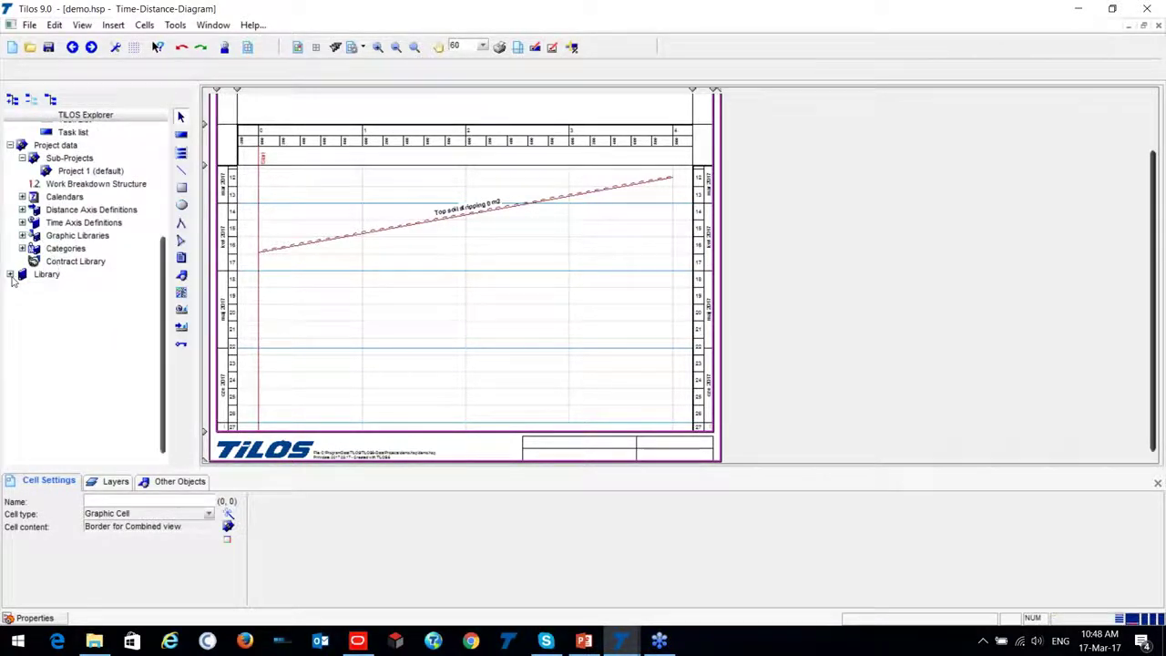
left_click(10, 274)
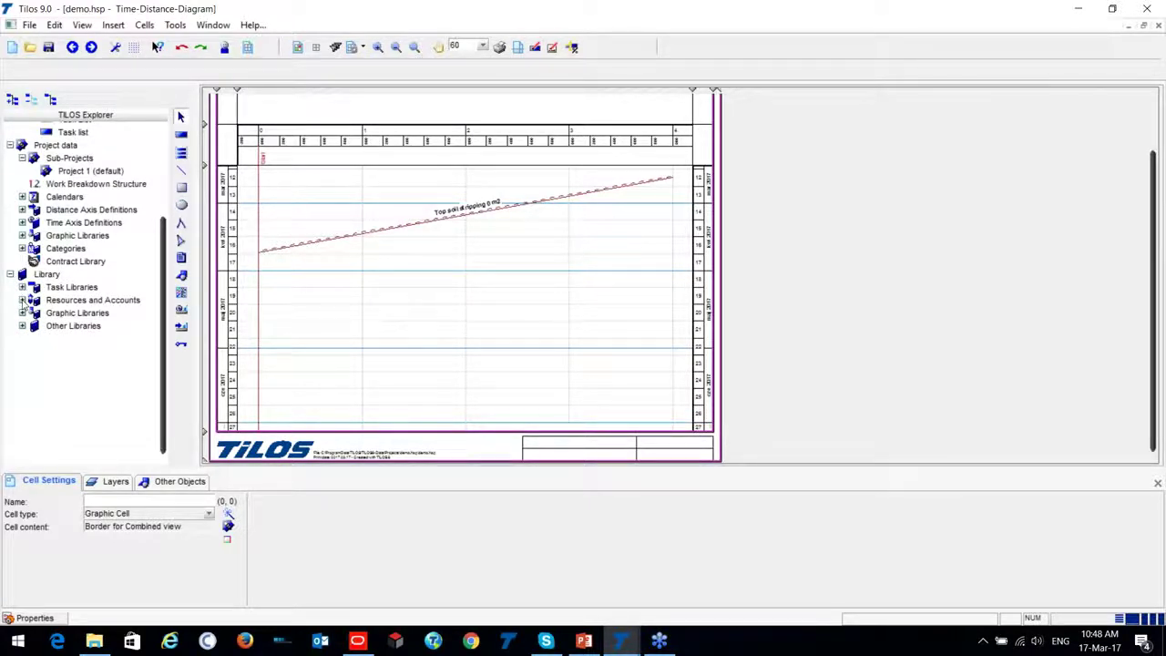
left_click(23, 301)
left_click(35, 313)
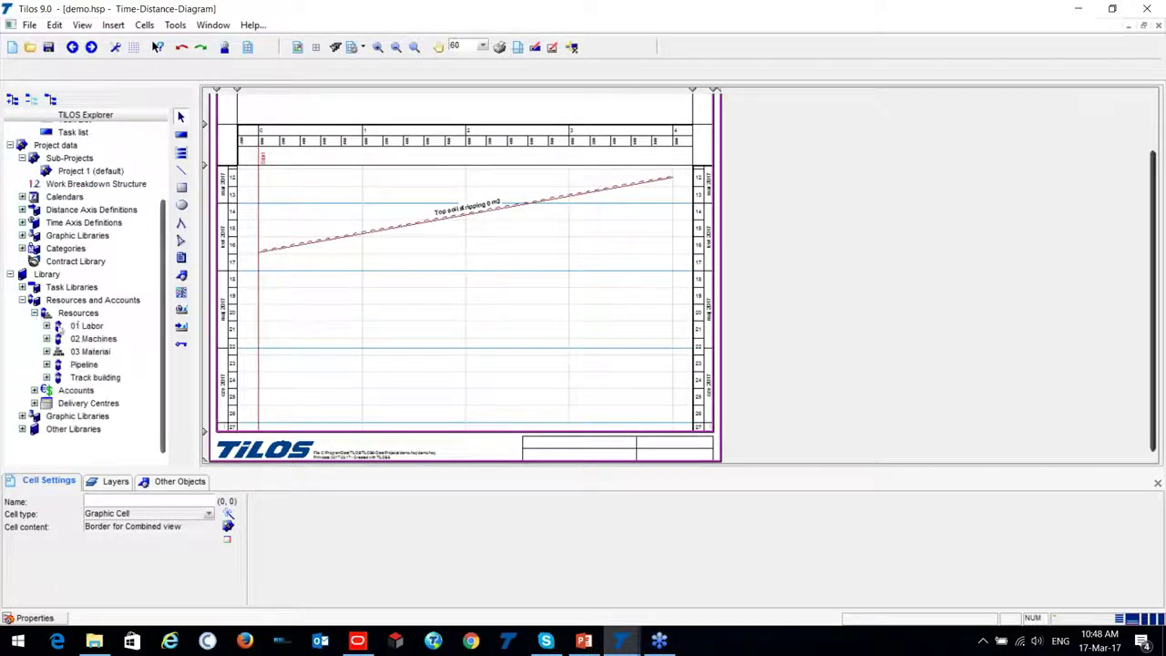
left_click(46, 326)
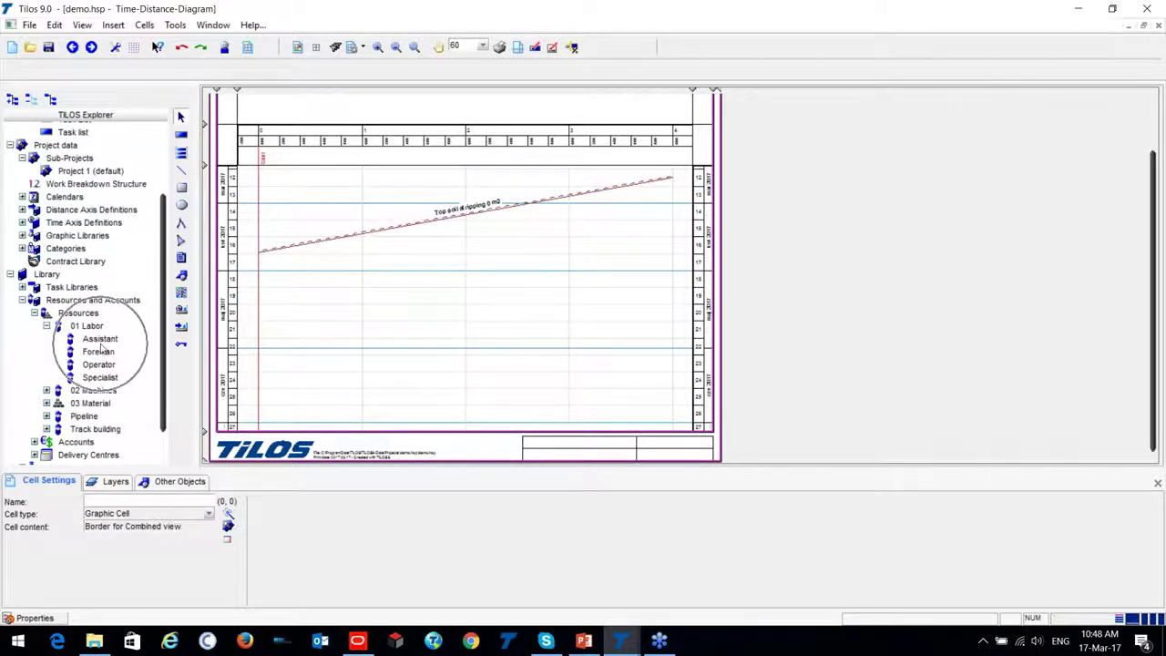
Step: View the properties of the Assistant resource in the 01 Labor group and close them without changes
right_click(89, 343)
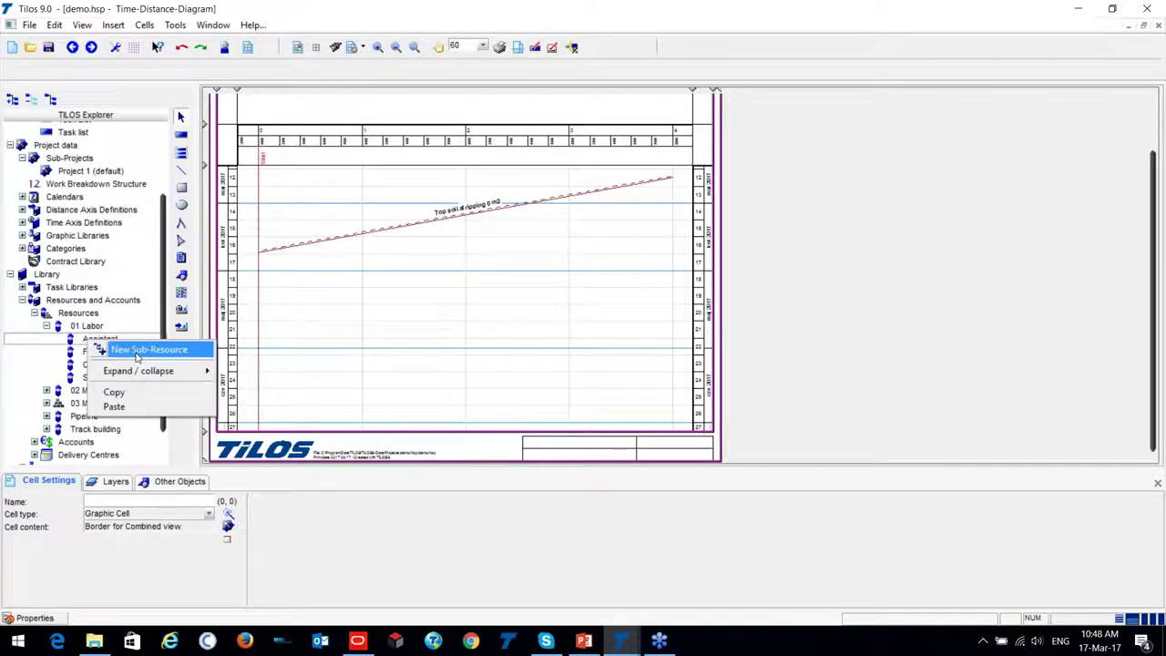
left_click(84, 326)
right_click(86, 327)
key("Escape")
double_click(101, 338)
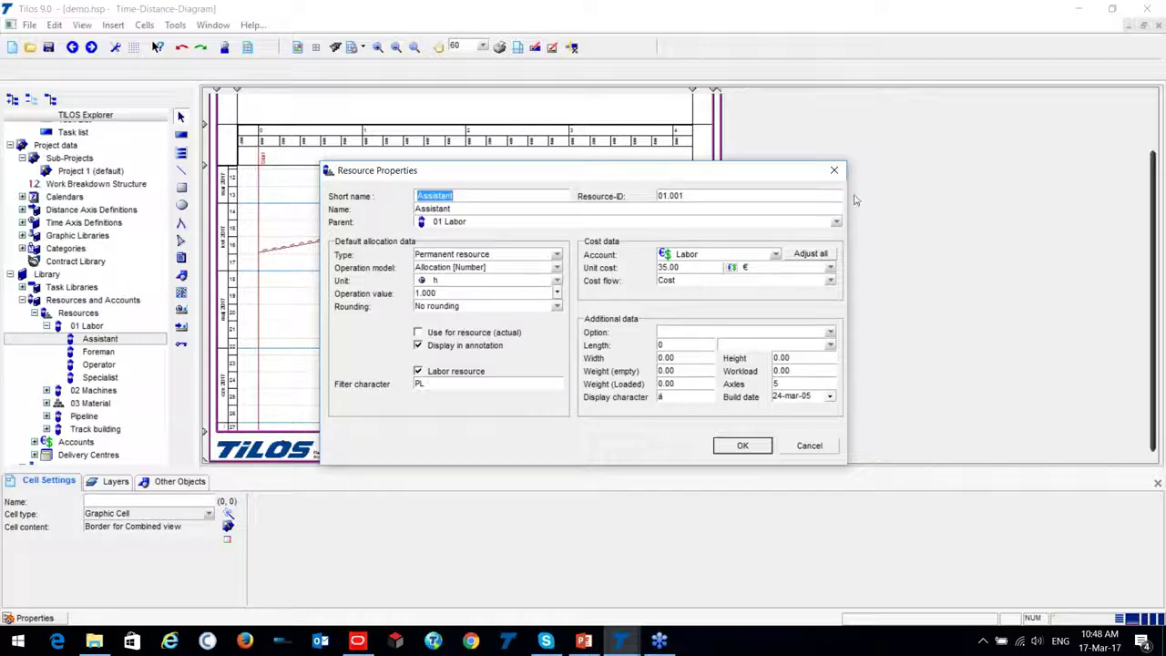
left_click(834, 170)
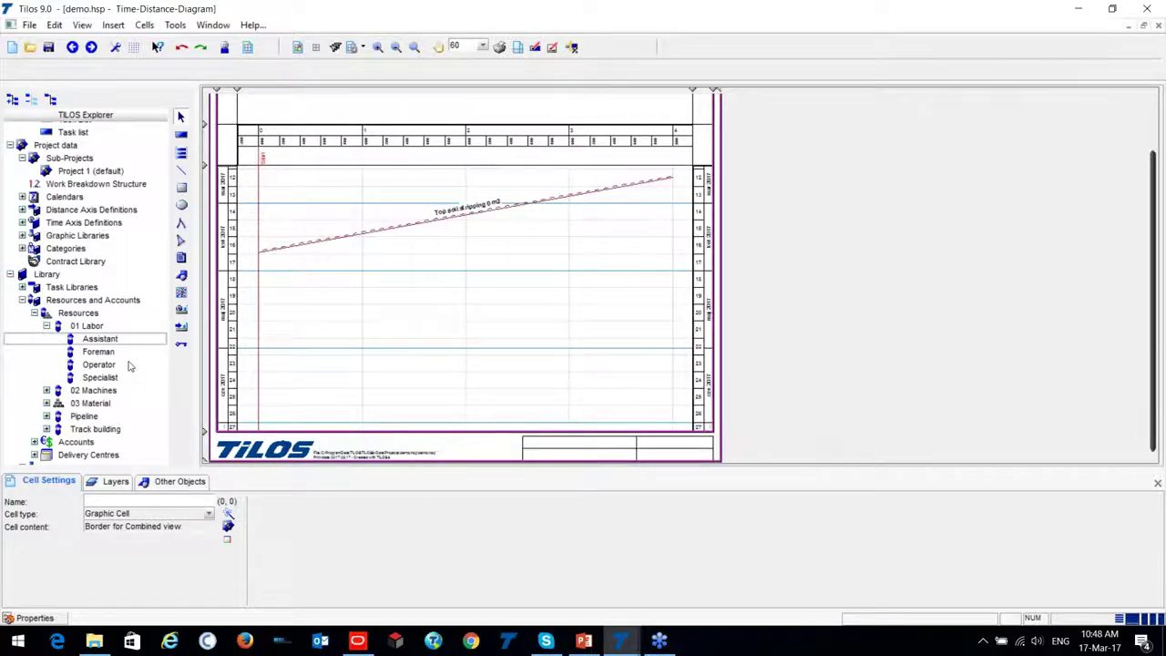
Step: Allocate the Specialist labor resource and the Caterpillar machine to the Top soil stripping task as planned resources
scroll(130, 337, "down", 1)
left_click(262, 252)
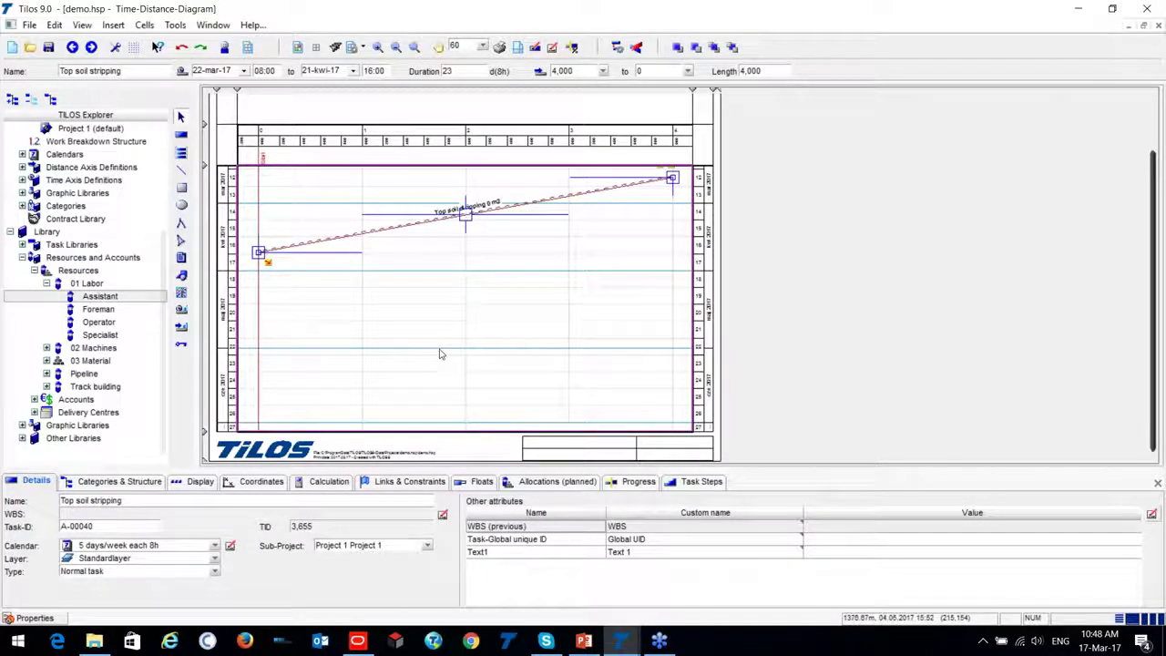
left_click(557, 481)
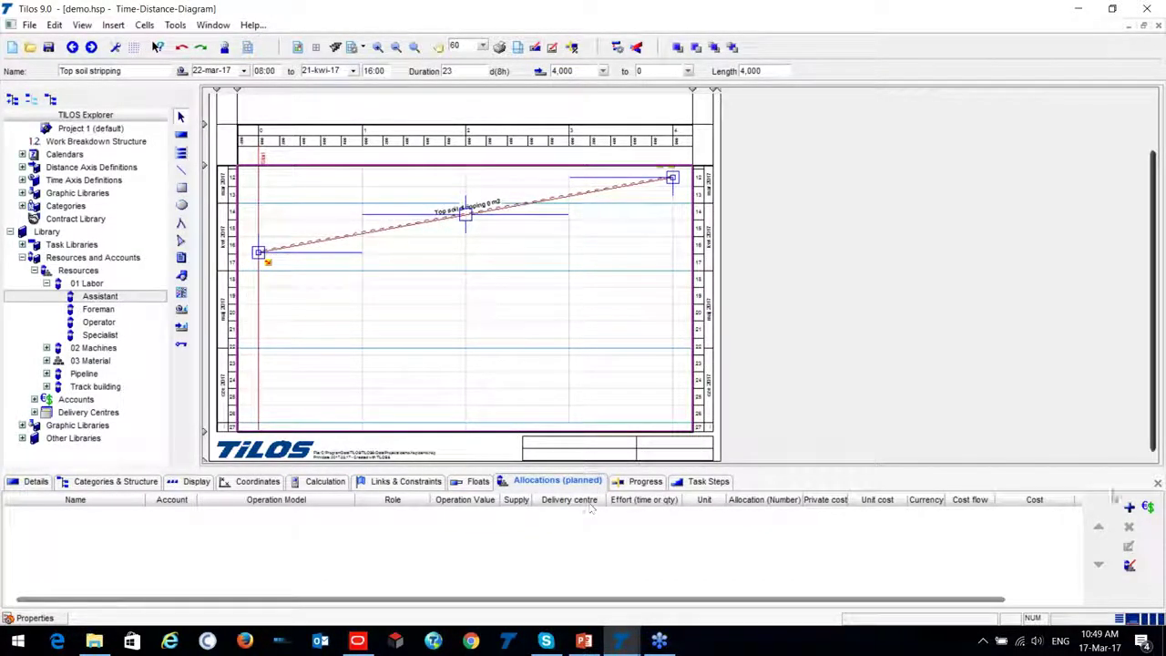
left_click(1129, 508)
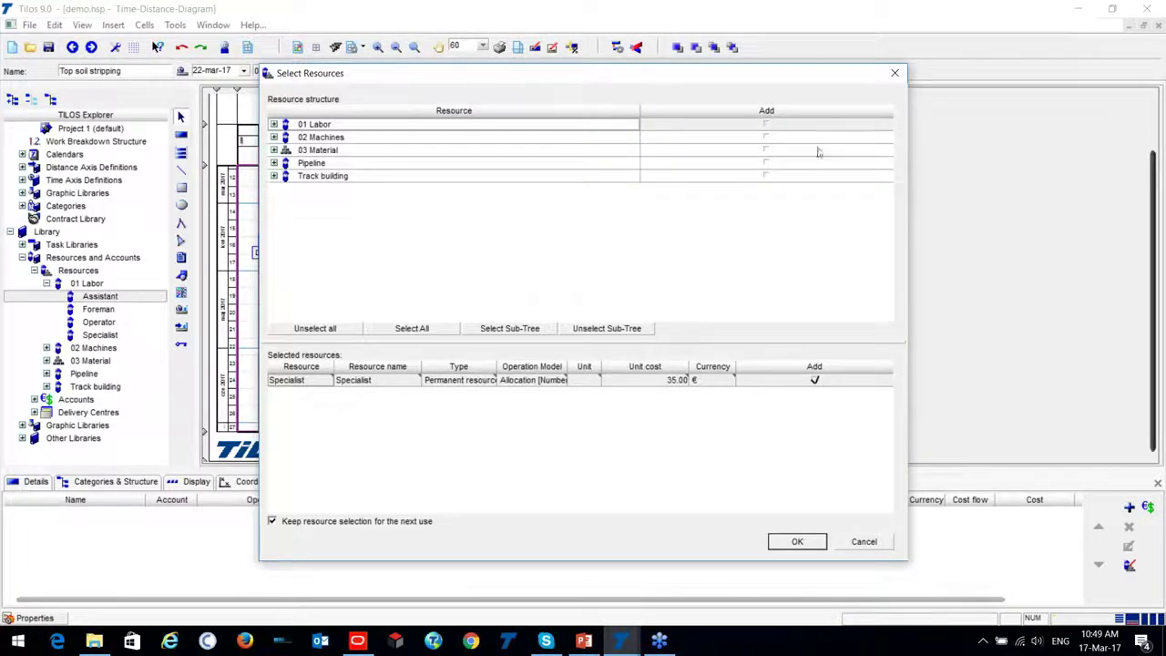
left_click(273, 123)
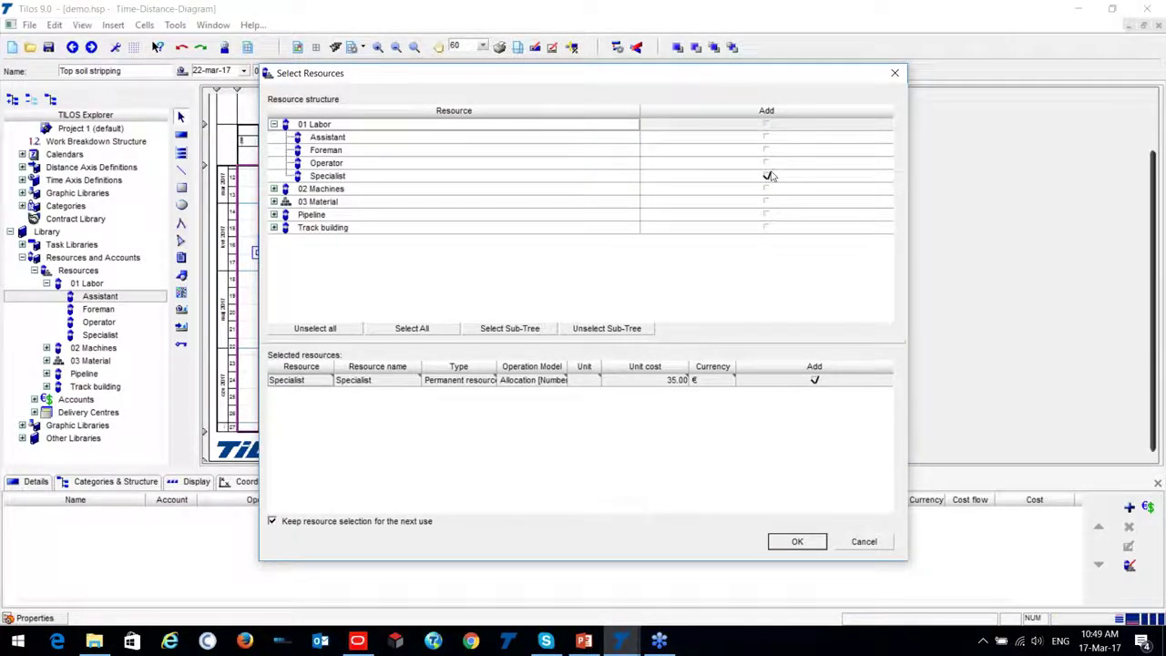
left_click(274, 189)
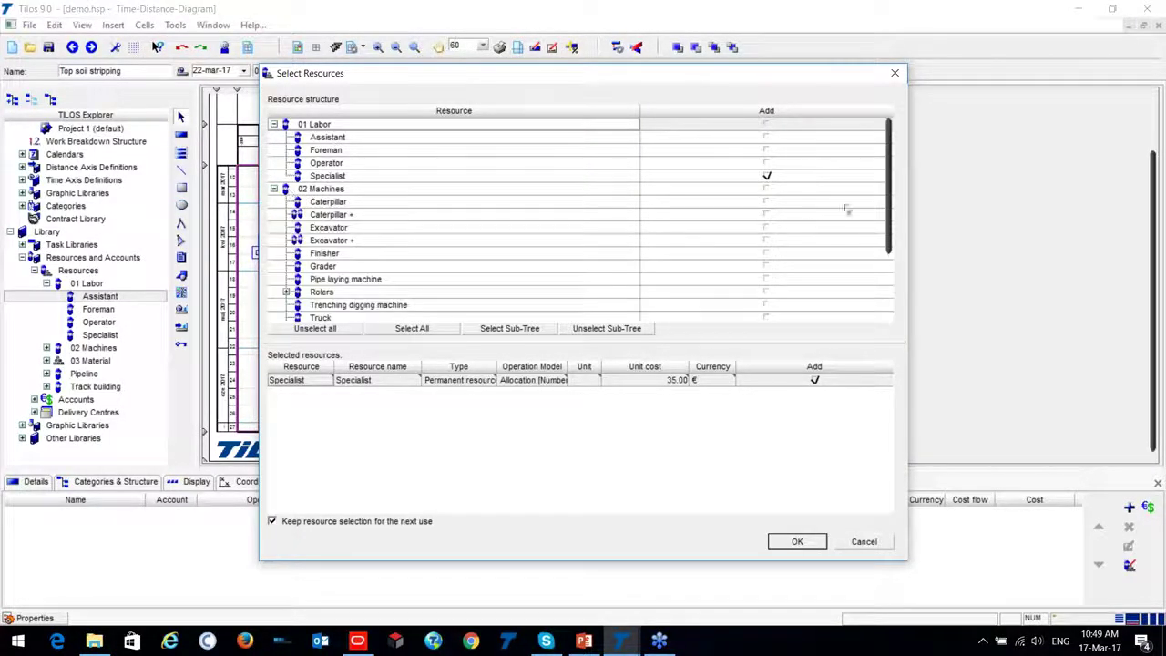
left_click(766, 202)
left_click(797, 541)
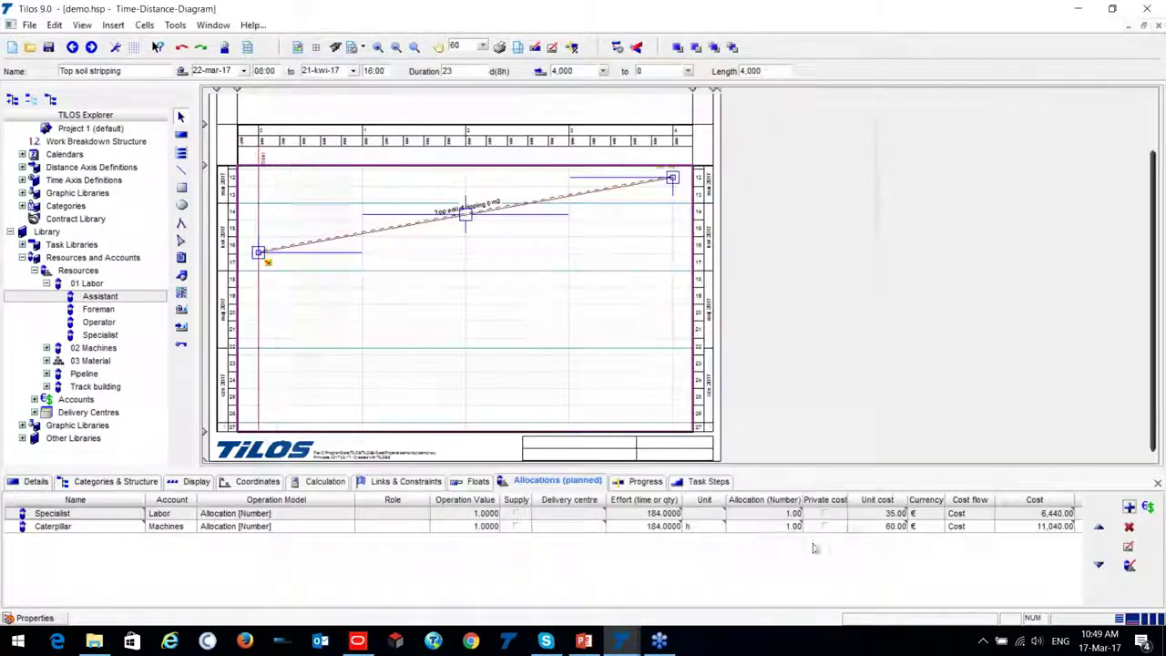
Step: Browse the contents of the Graphic Libraries and Other Libraries in the project explorer
left_click(410, 331)
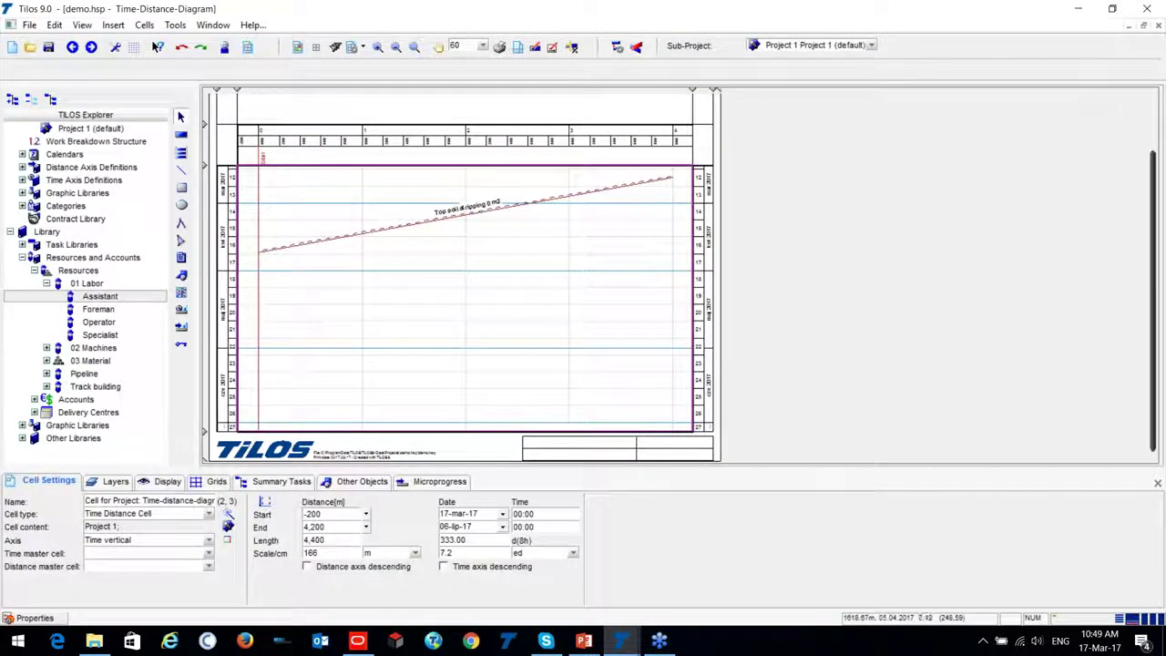
left_click(418, 224)
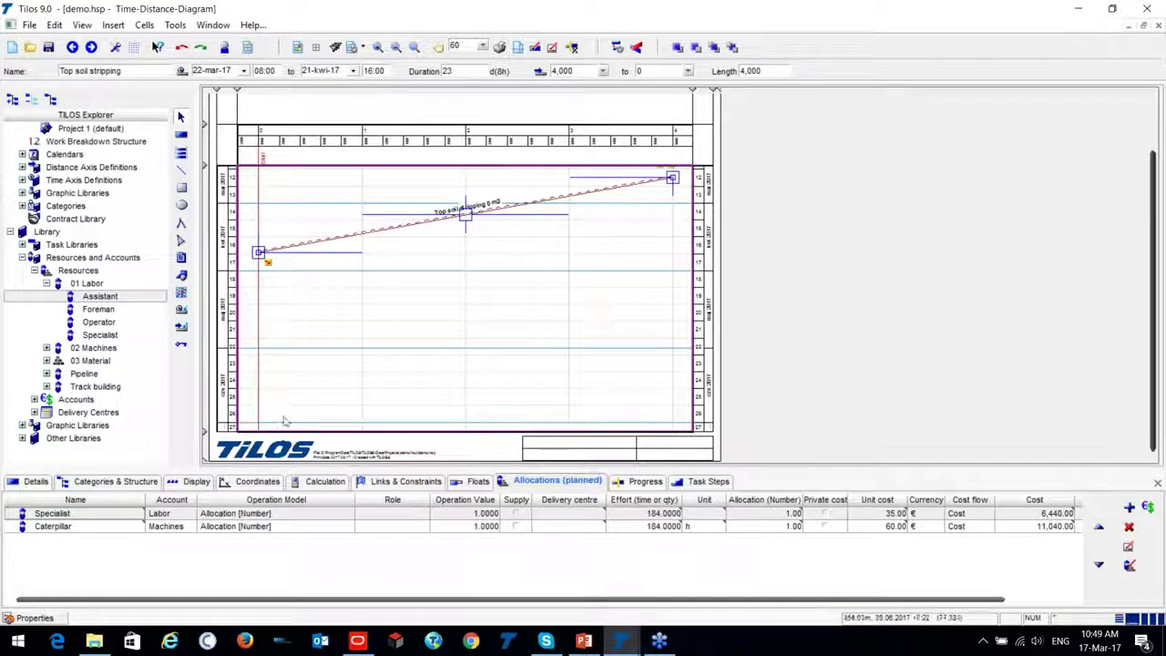
scroll(33, 406, "down", 1)
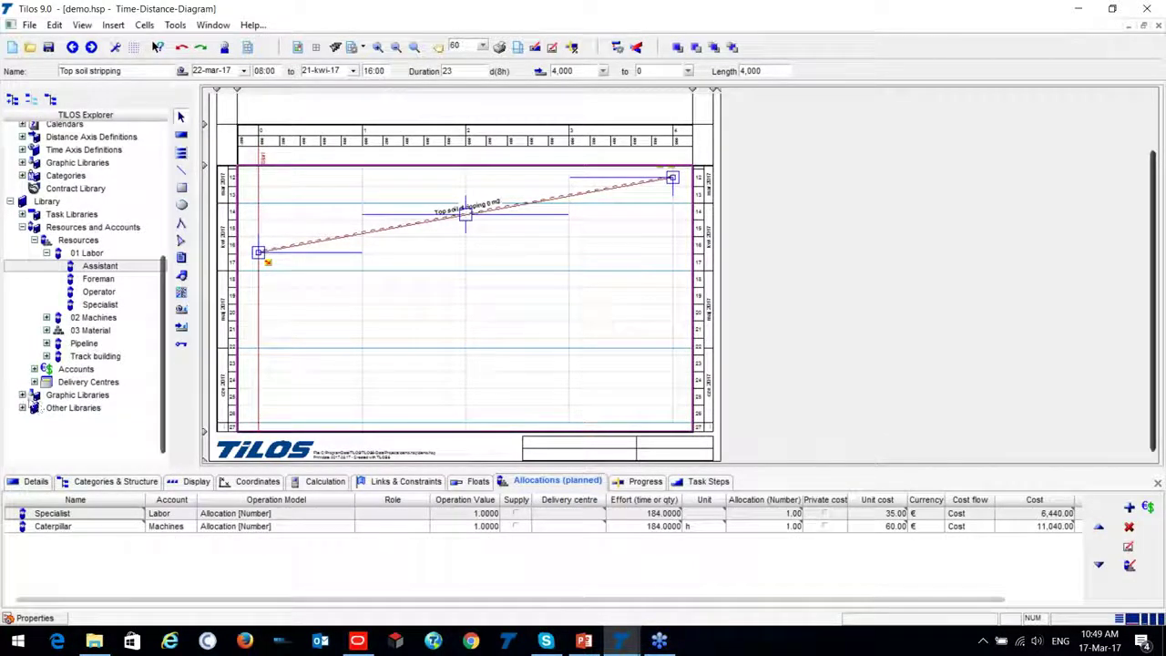
left_click(21, 394)
scroll(79, 307, "down", 4)
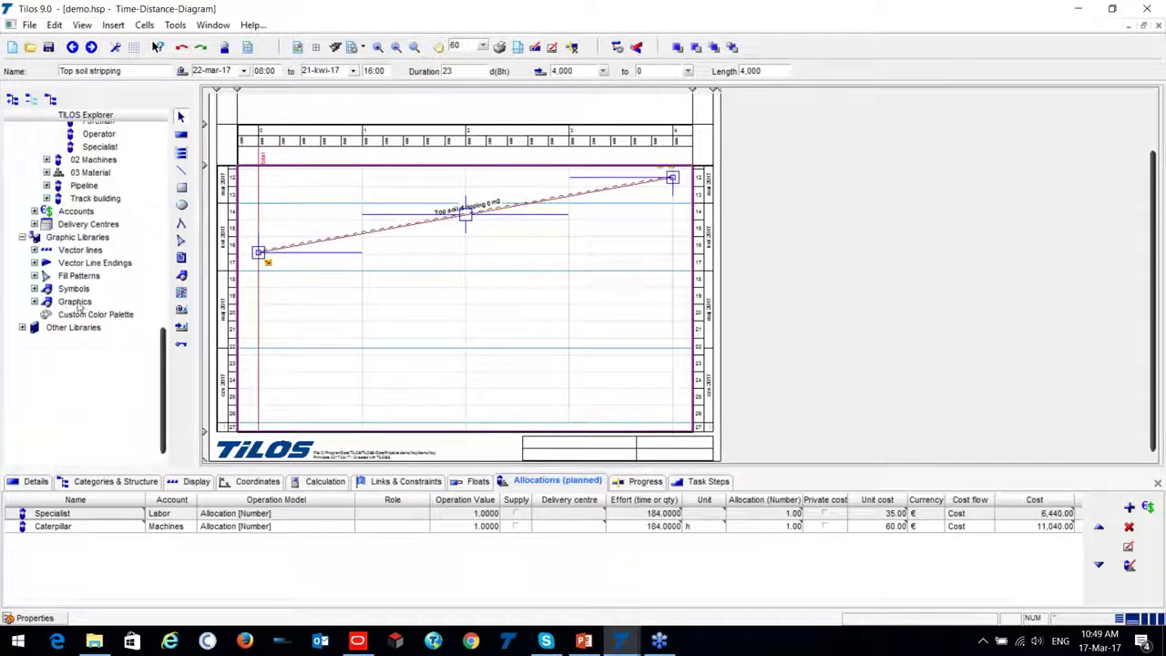
left_click(34, 289)
left_click(34, 289)
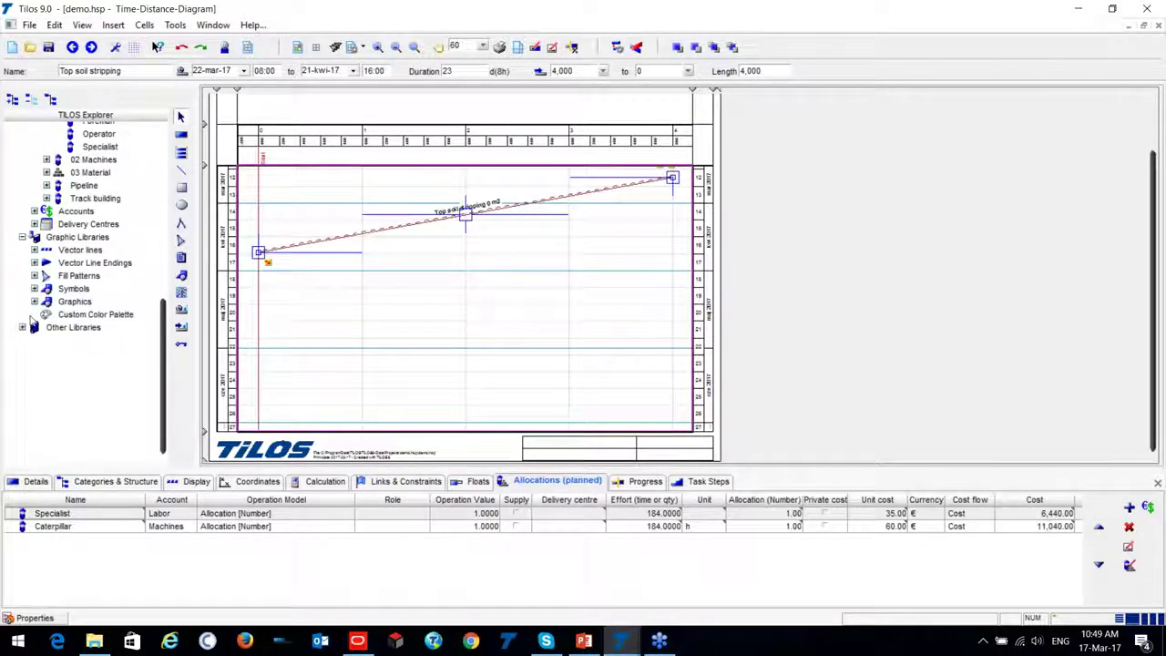
left_click(22, 327)
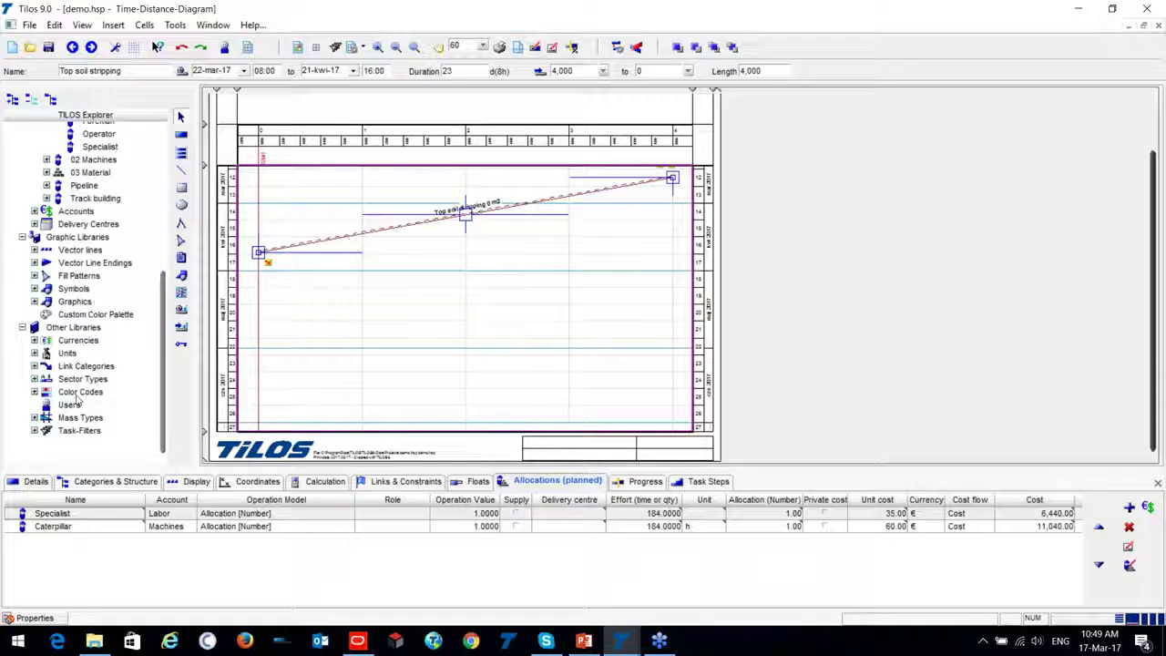
scroll(78, 339, "up", 1)
scroll(78, 339, "up", 10)
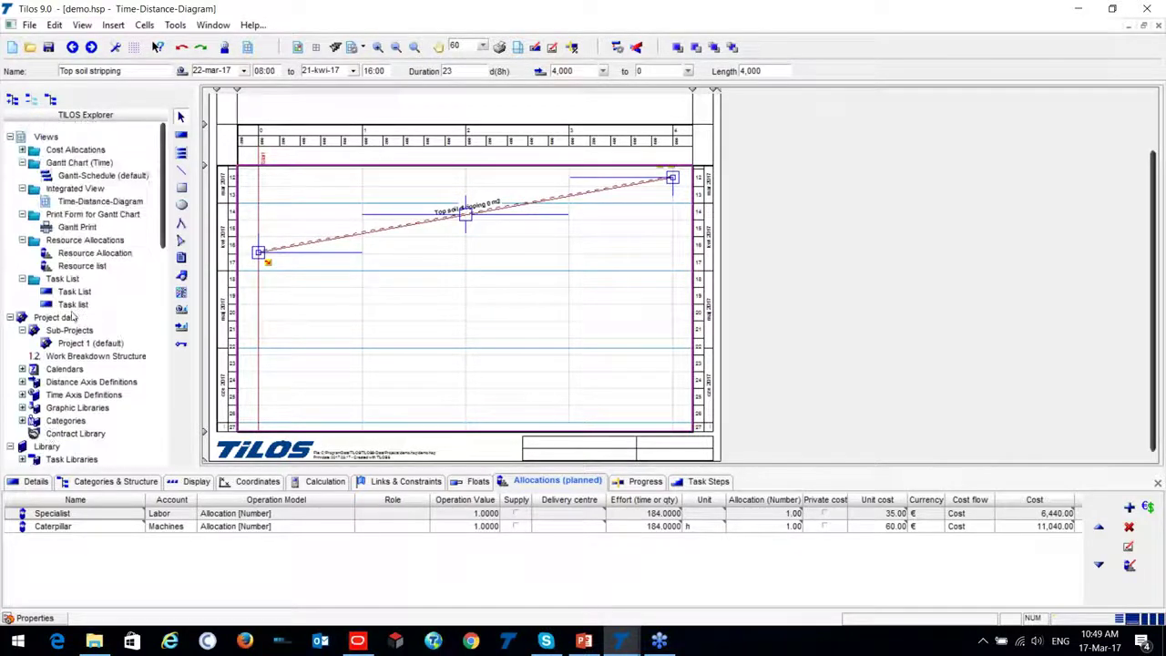
Step: Remove the Specialist and Caterpillar planned allocations from the Top soil stripping task
left_click(398, 288)
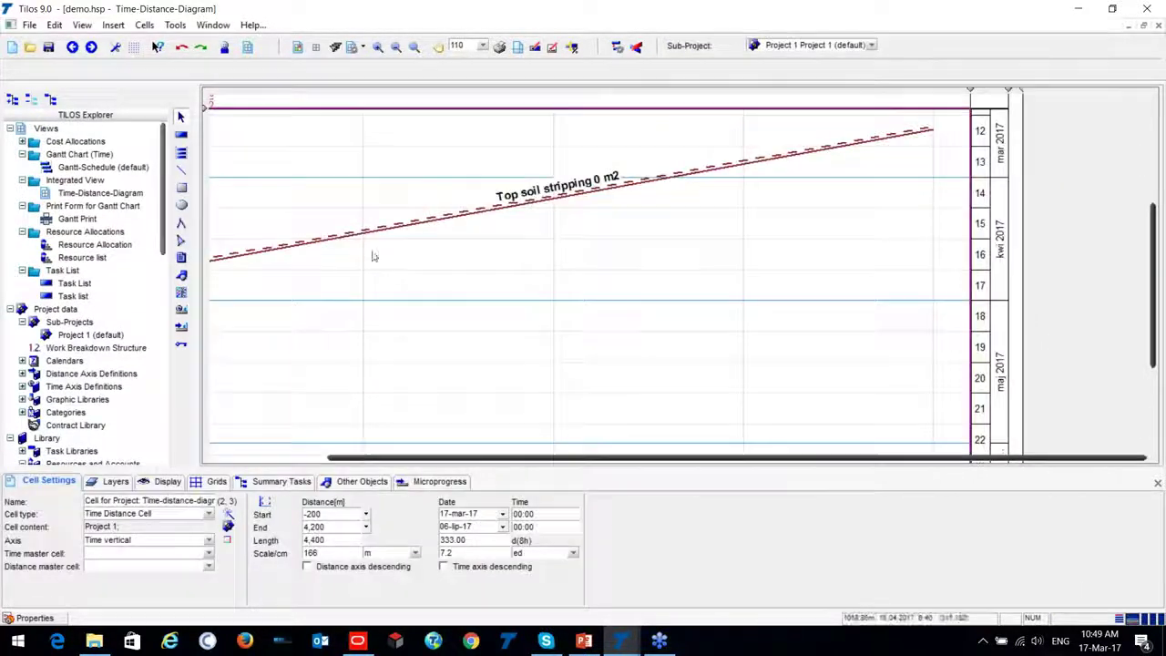
left_click(399, 285)
left_click(399, 285)
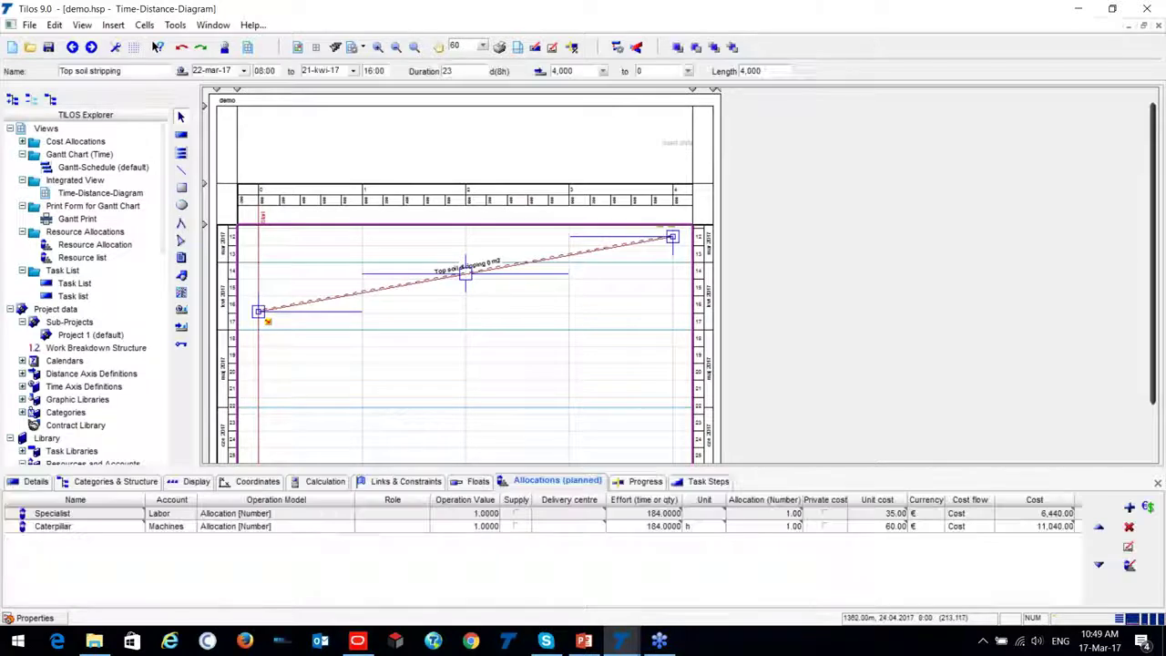
left_click(319, 482)
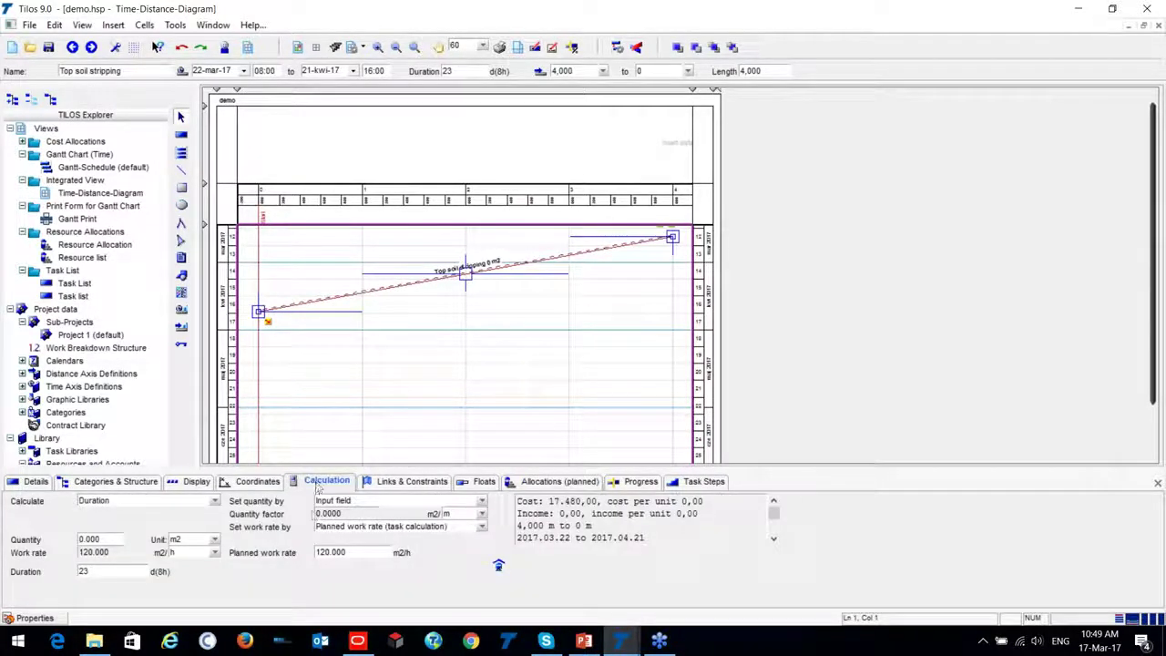
left_click(558, 481)
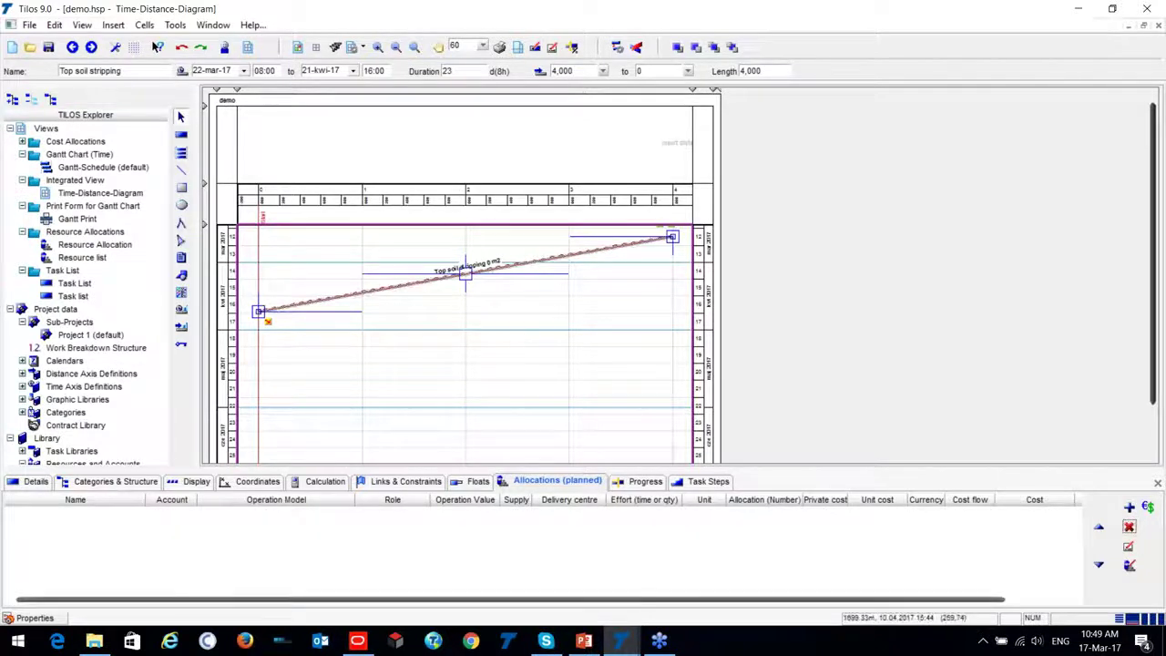
Step: Choose Duration as the value to calculate in the Top soil stripping task's calculation settings
left_click(321, 482)
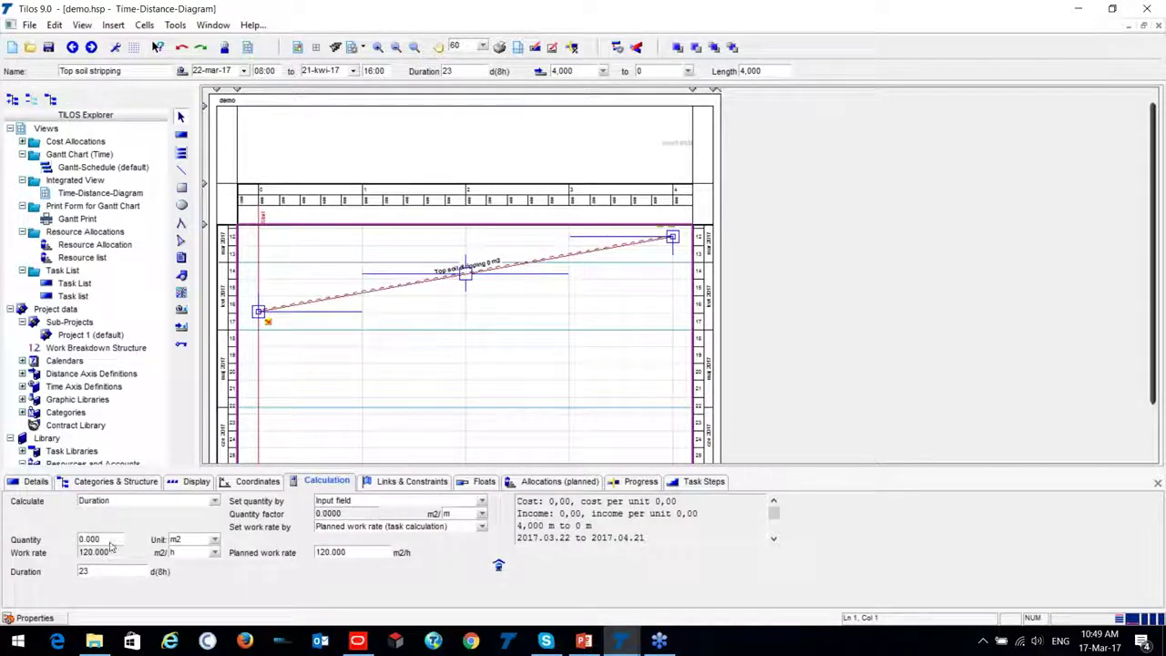
left_click(215, 501)
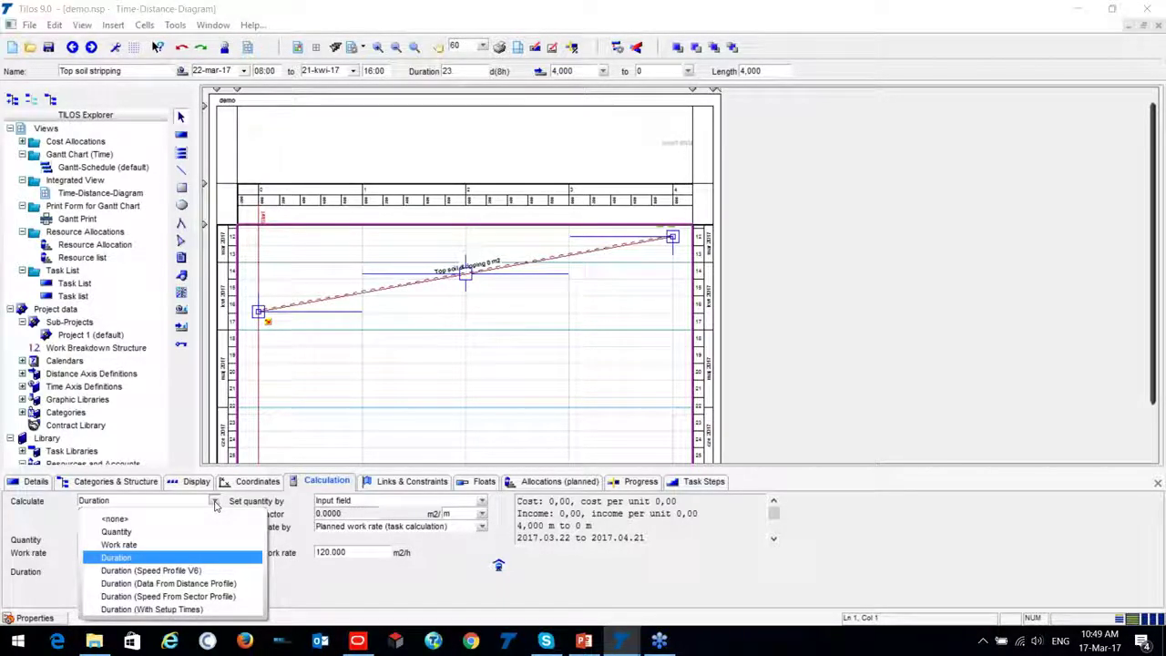
left_click(177, 533)
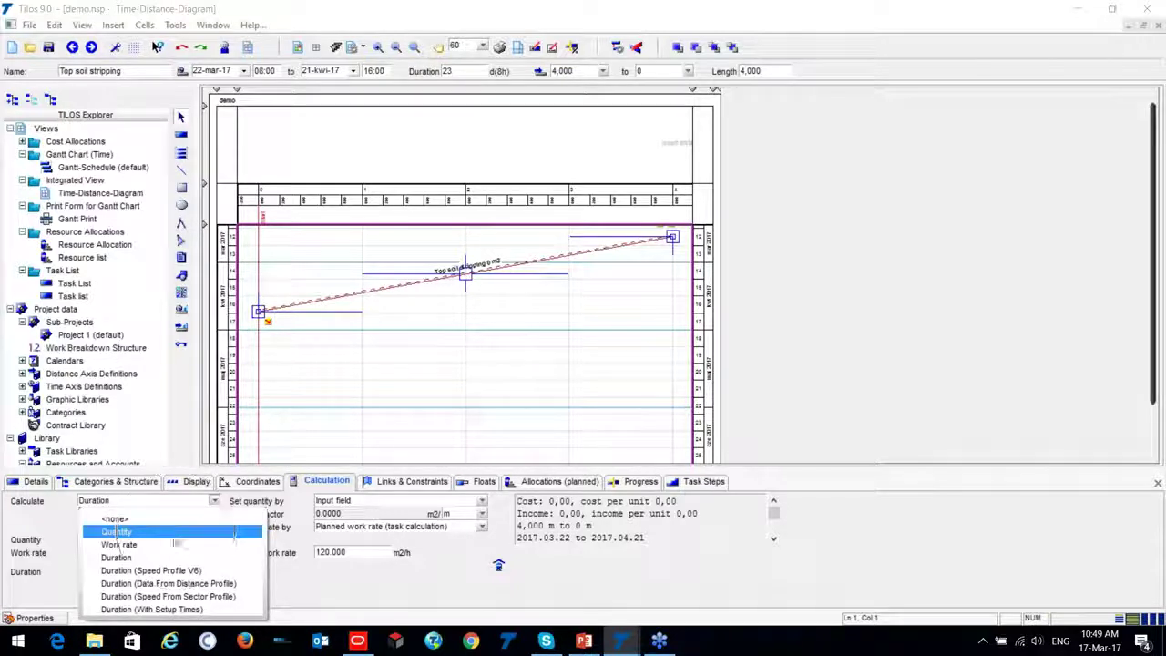
left_click(172, 545)
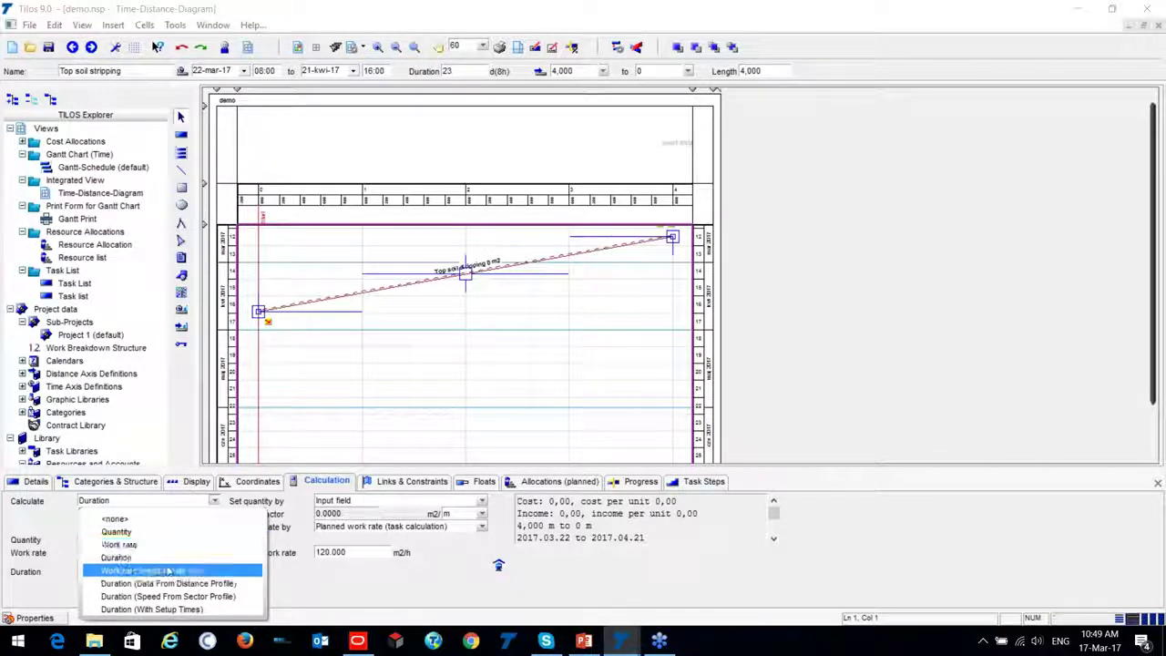
left_click(116, 556)
Step: Set the Top soil stripping task's quantity to 20,000 and its quantity unit to m3
double_click(102, 539)
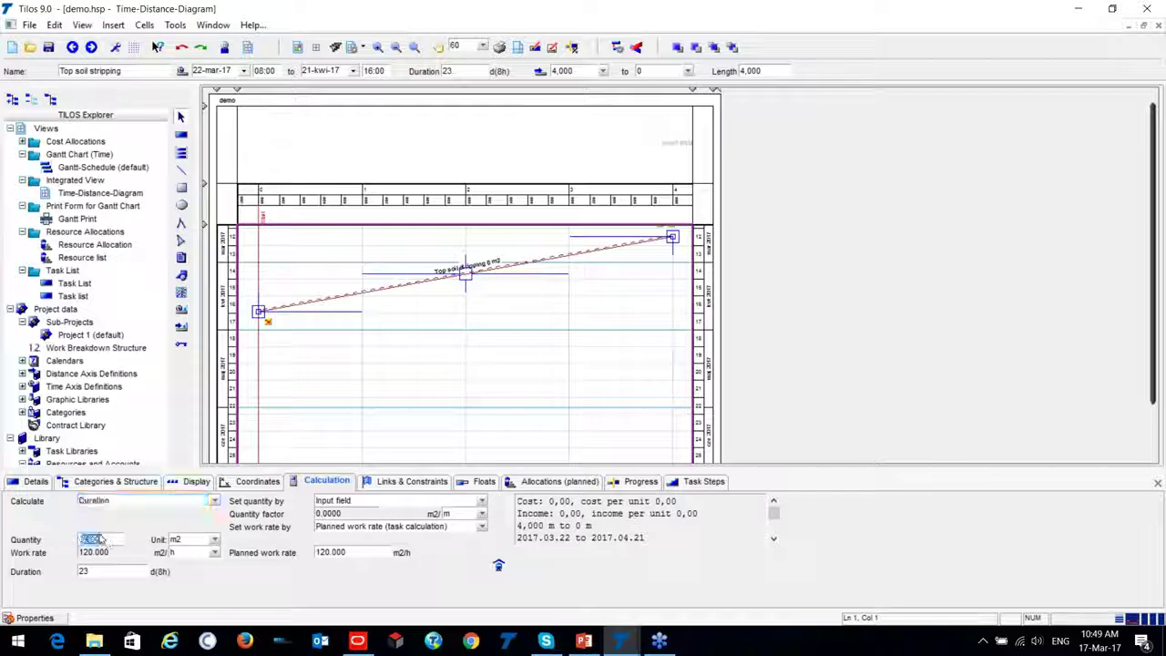
type("2000")
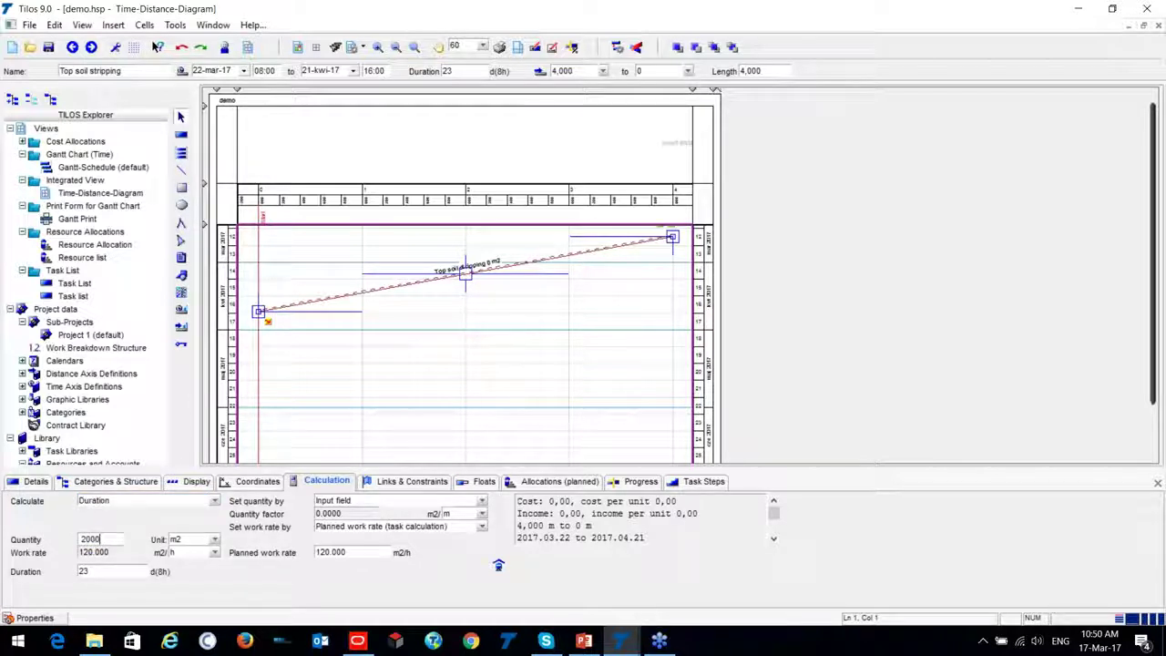
type("0")
left_click(214, 540)
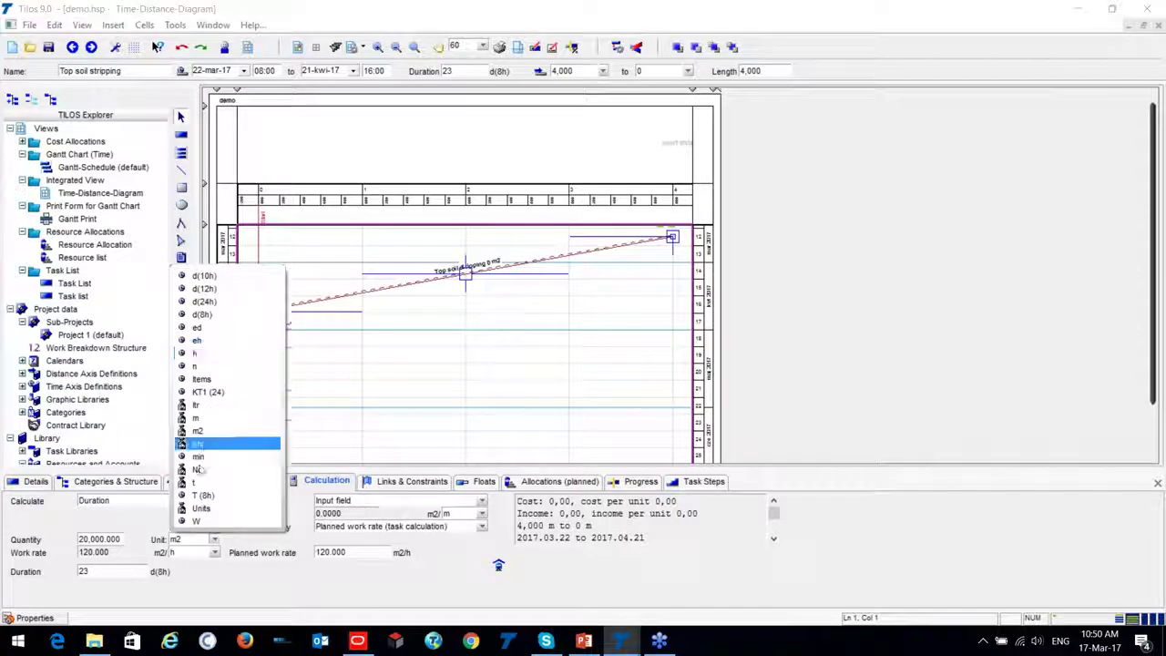
left_click(199, 443)
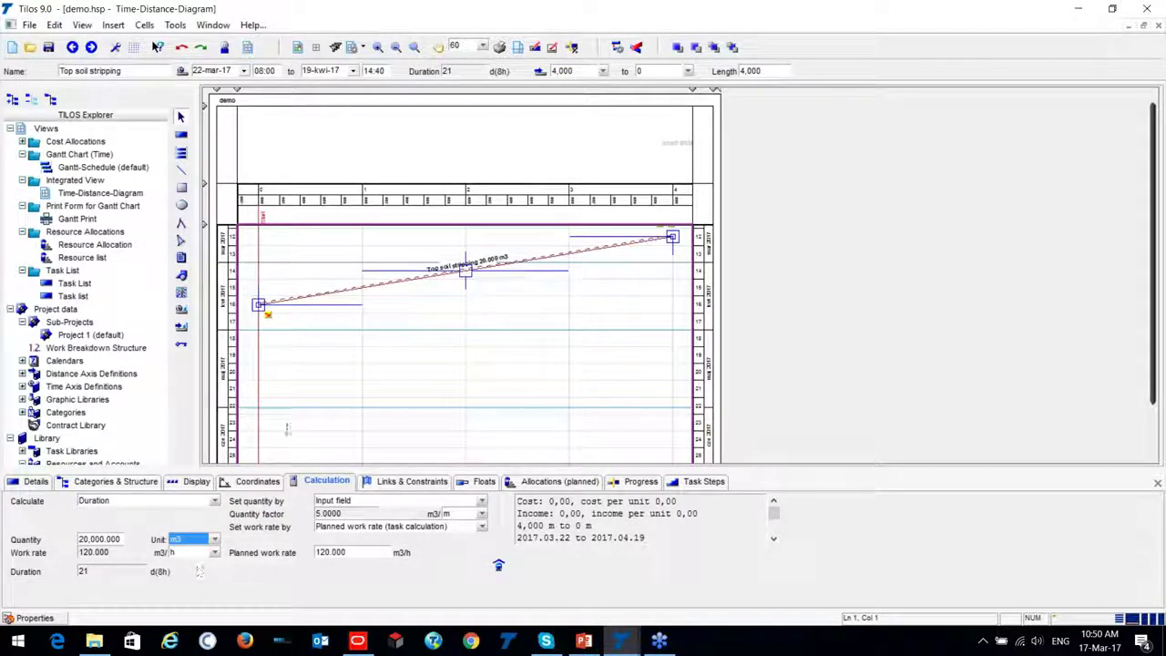
Step: Set the Top soil stripping task's planned work rate to 240 m3/h
left_click(403, 352)
scroll(464, 319, "up", 3)
scroll(465, 319, "down", 2)
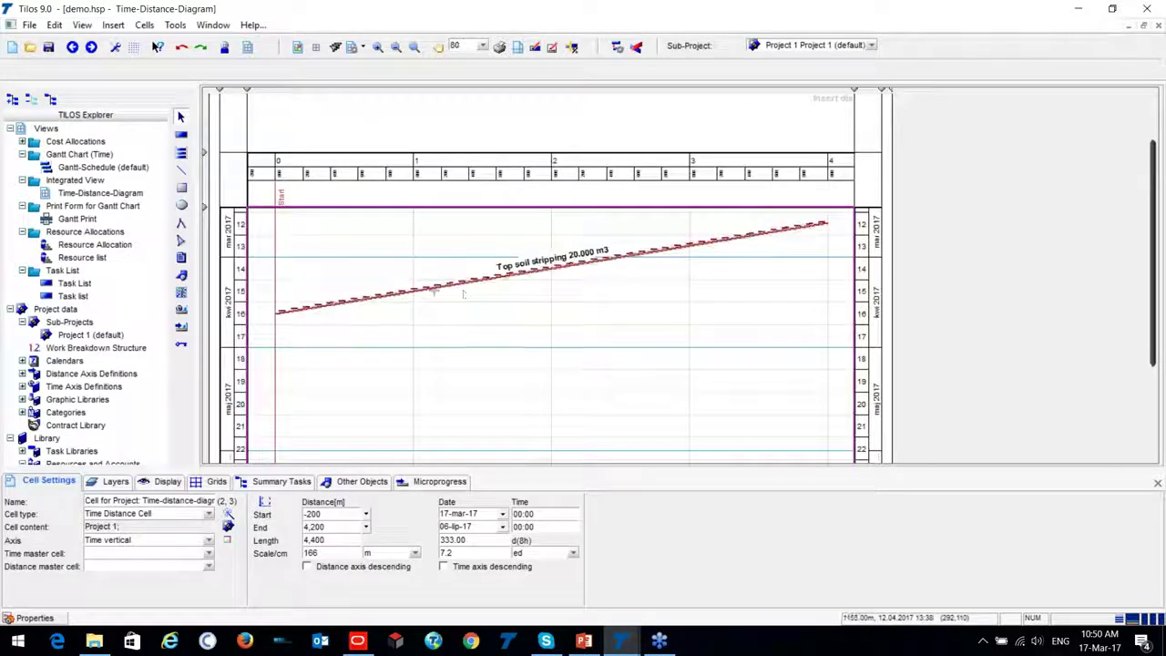
left_click(435, 289)
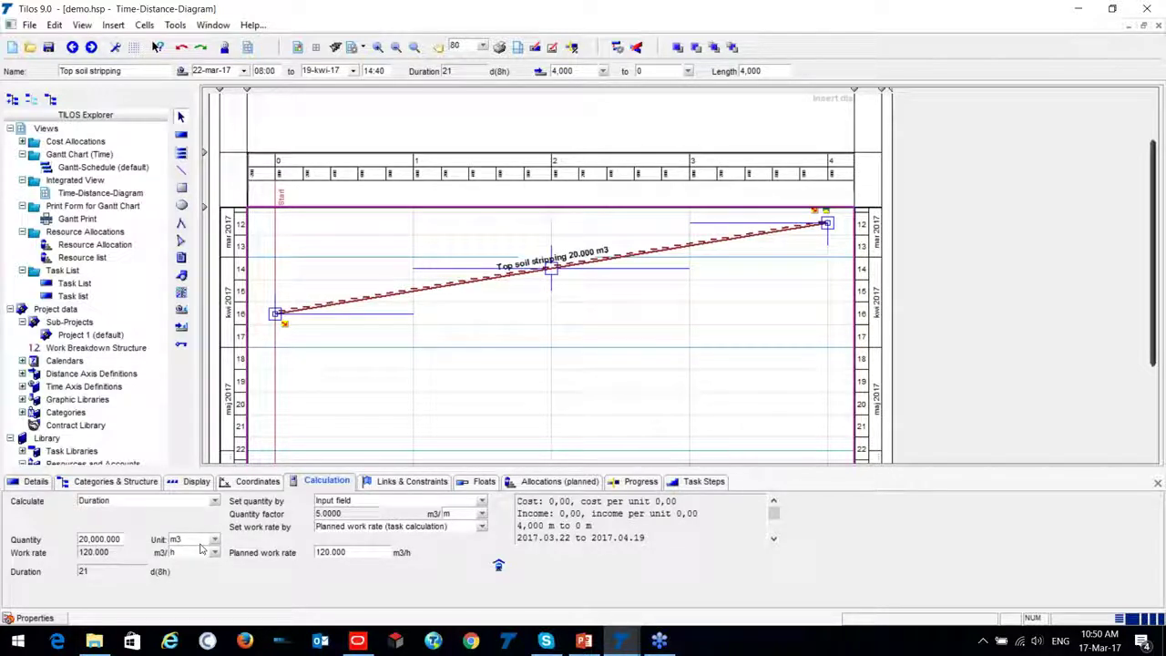
left_click(323, 556)
double_click(96, 572)
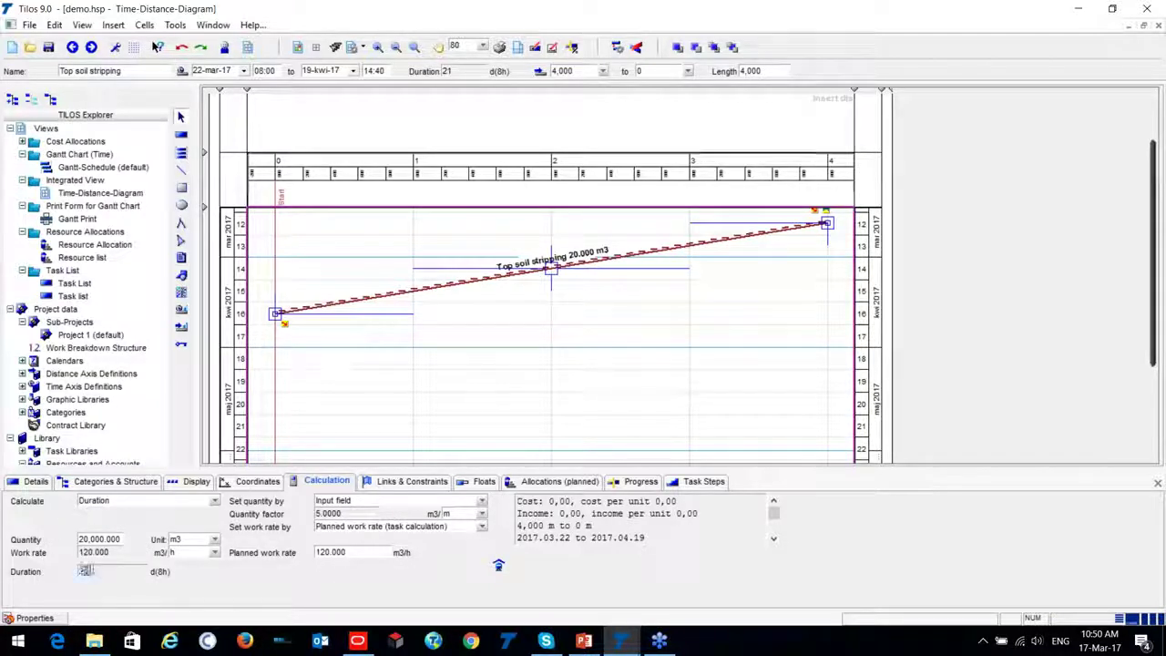
double_click(335, 552)
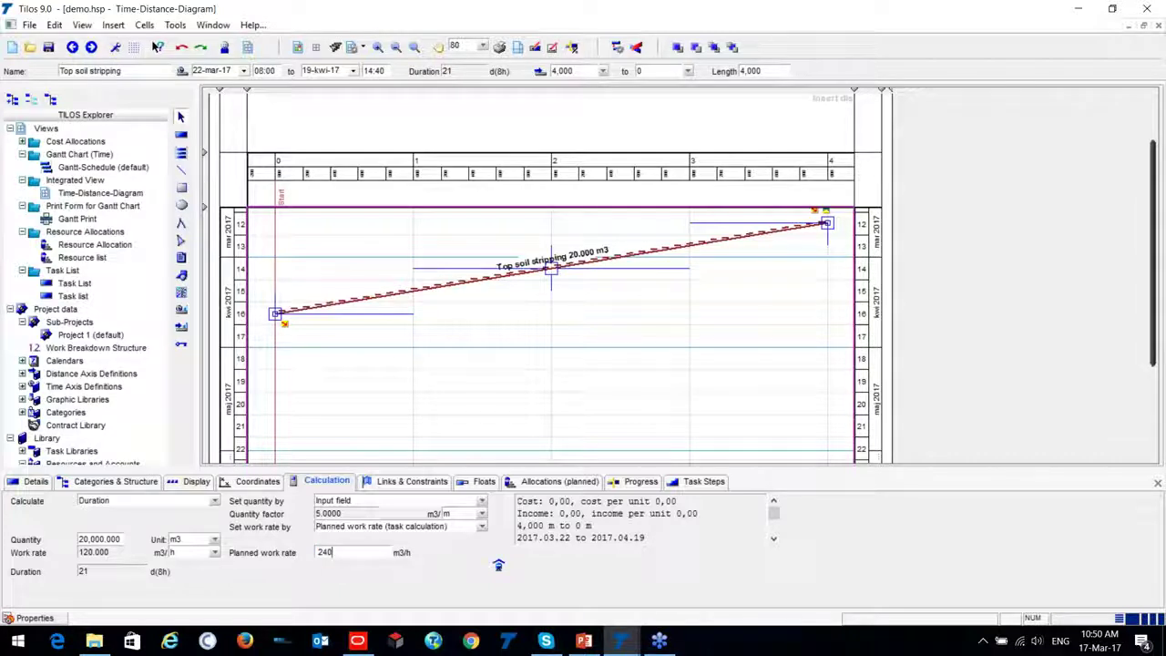
key("Return")
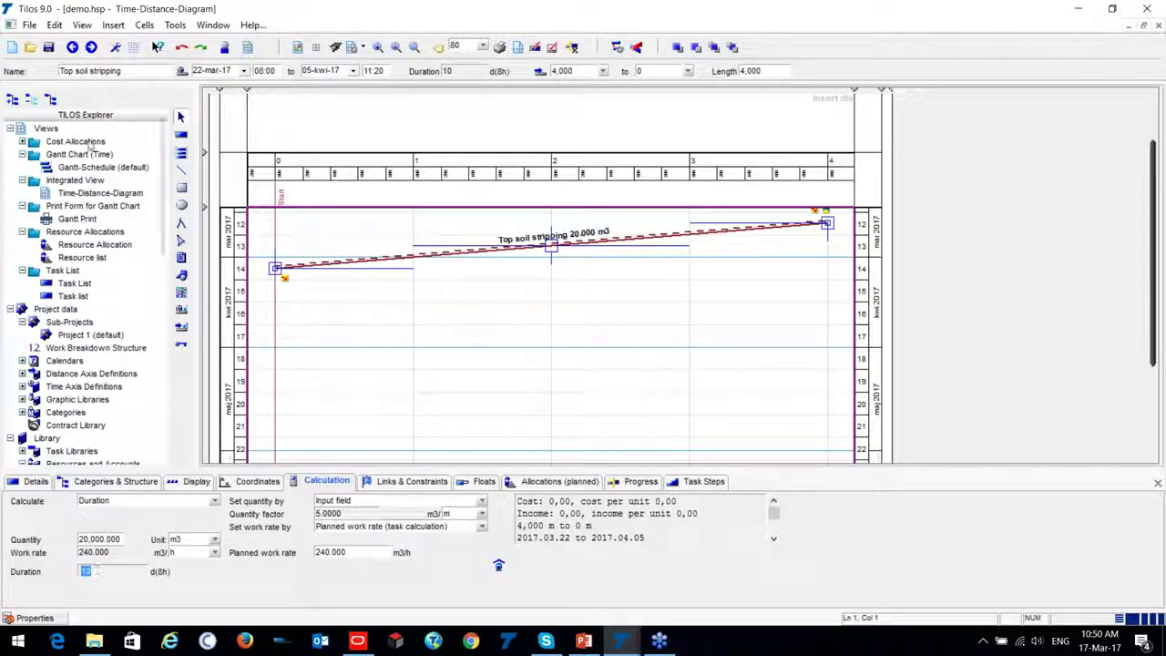
Step: Check the task's dates, duration and start and end distances, and set its planned work rate to 120 m3/h
left_click(78, 78)
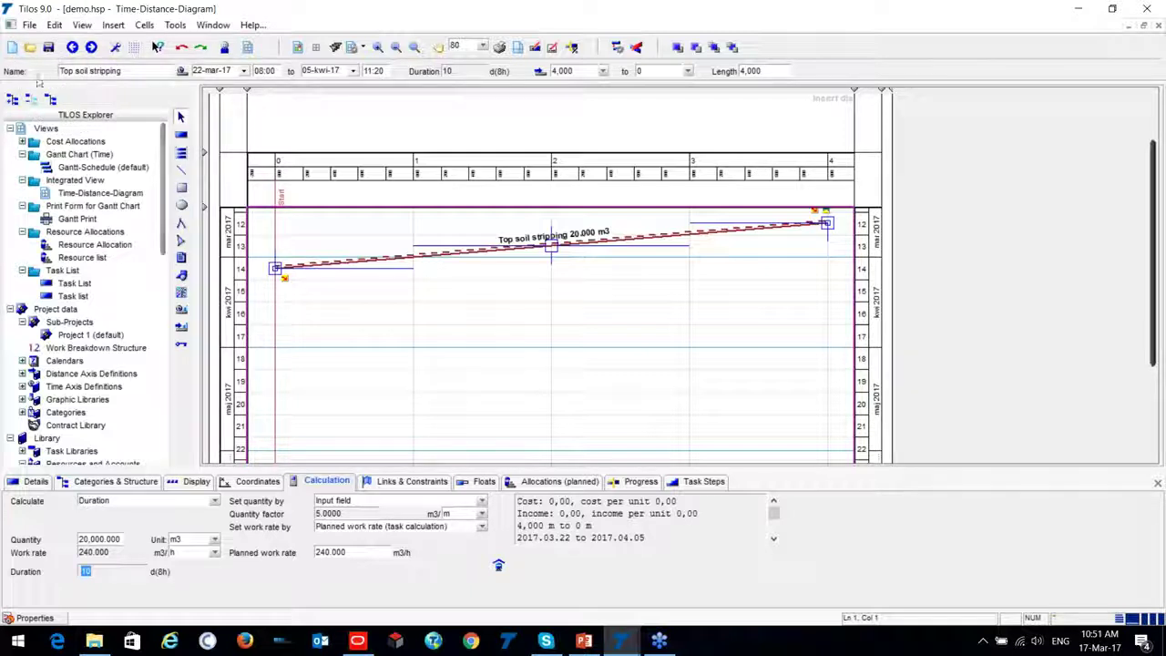
left_click(277, 75)
left_click(329, 77)
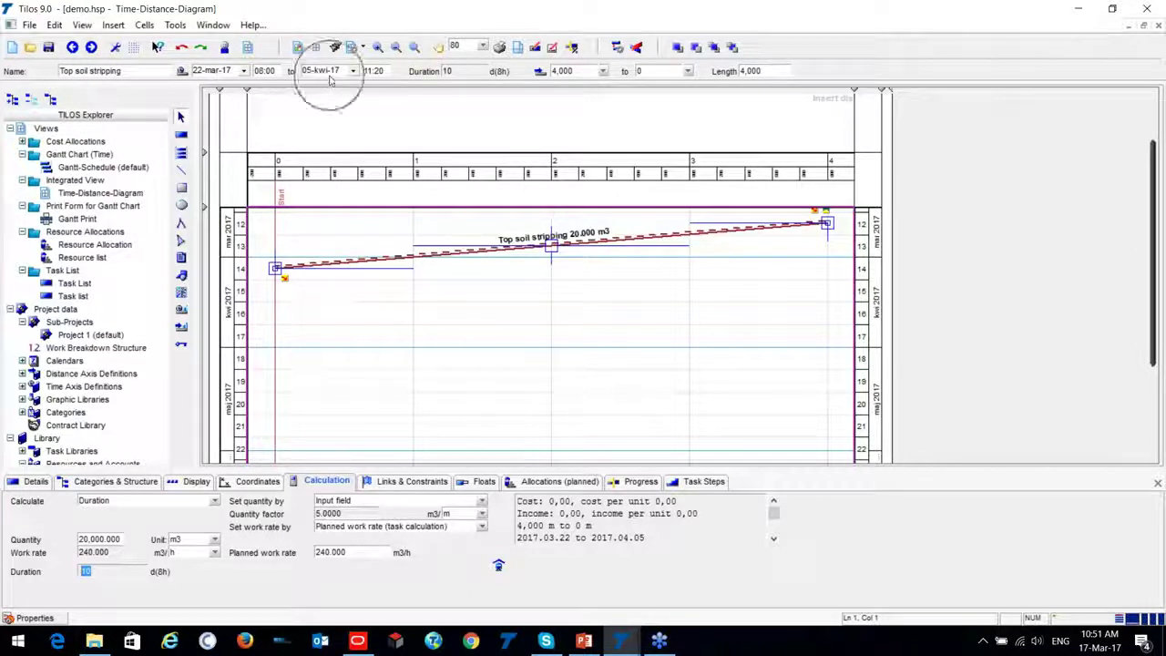
left_click(456, 71)
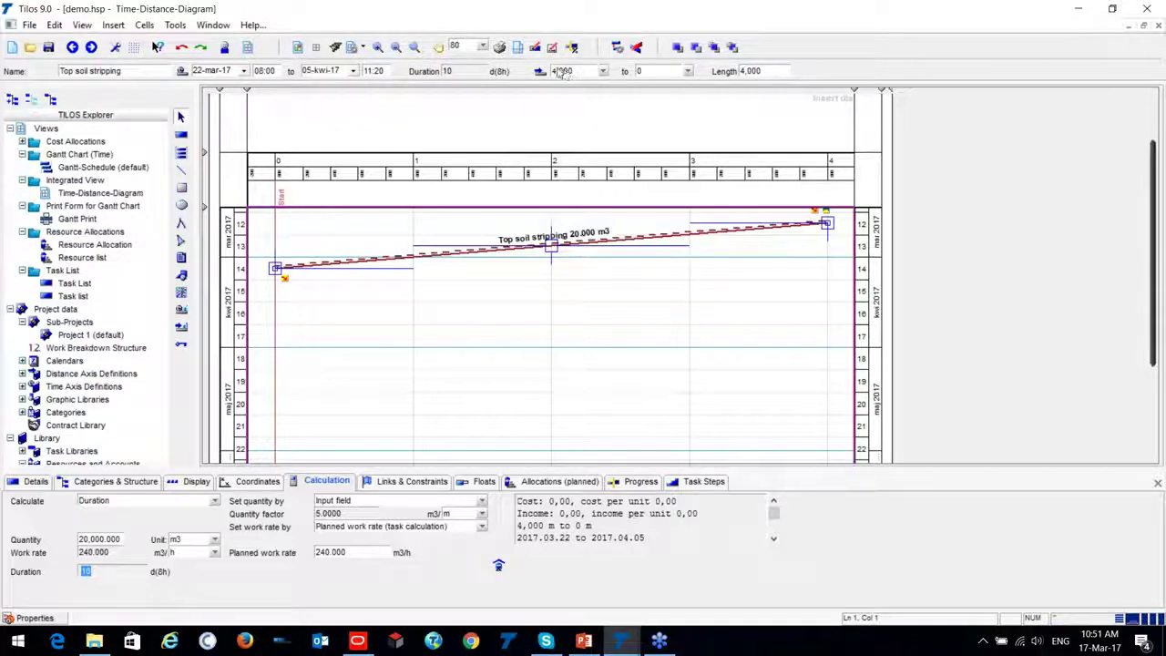
left_click(650, 75)
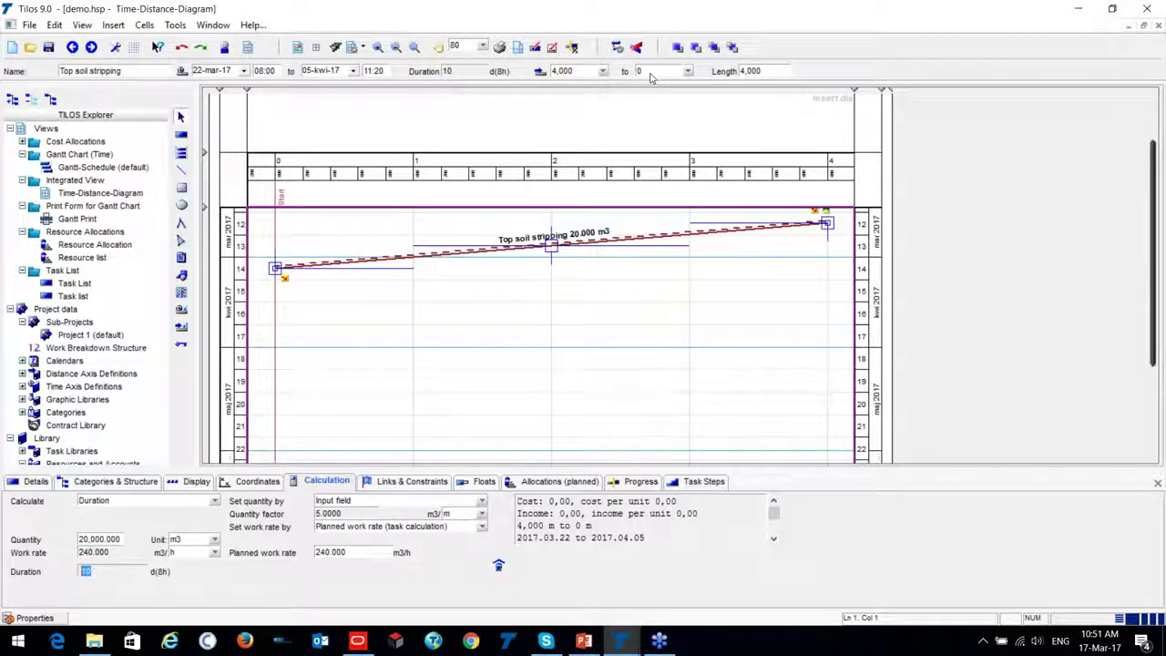
left_click(333, 552)
type("120")
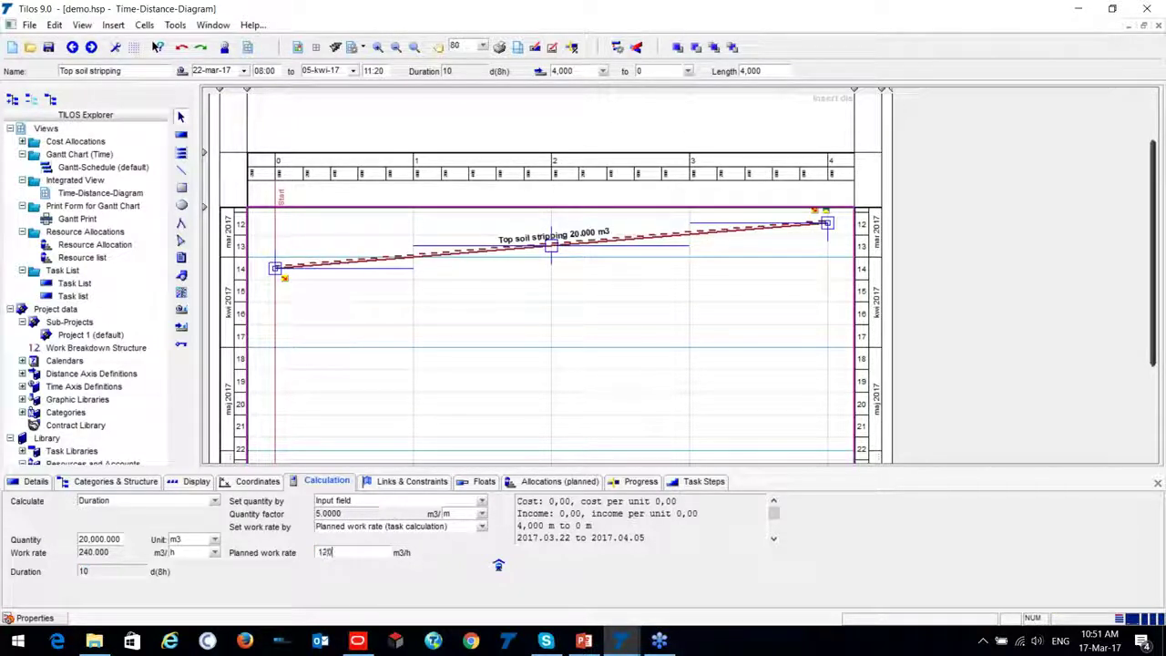
key("Return")
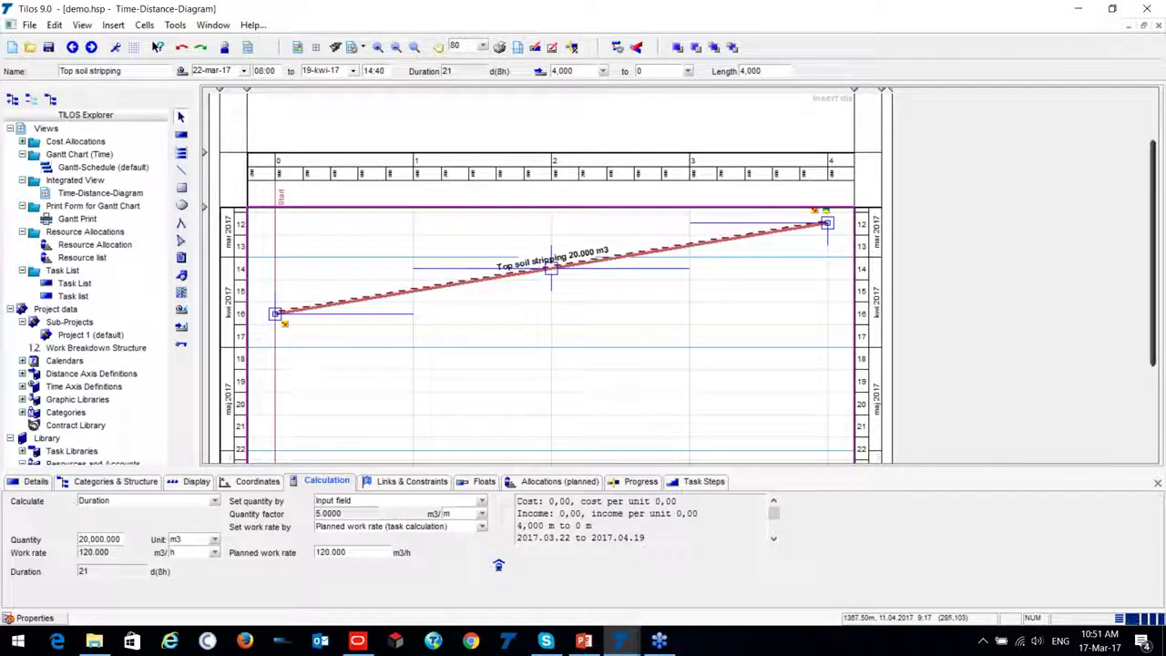
Step: Split the Top soil stripping task by distance at 1500, without any additional options
scroll(566, 340, "up", 2)
scroll(566, 340, "down", 2)
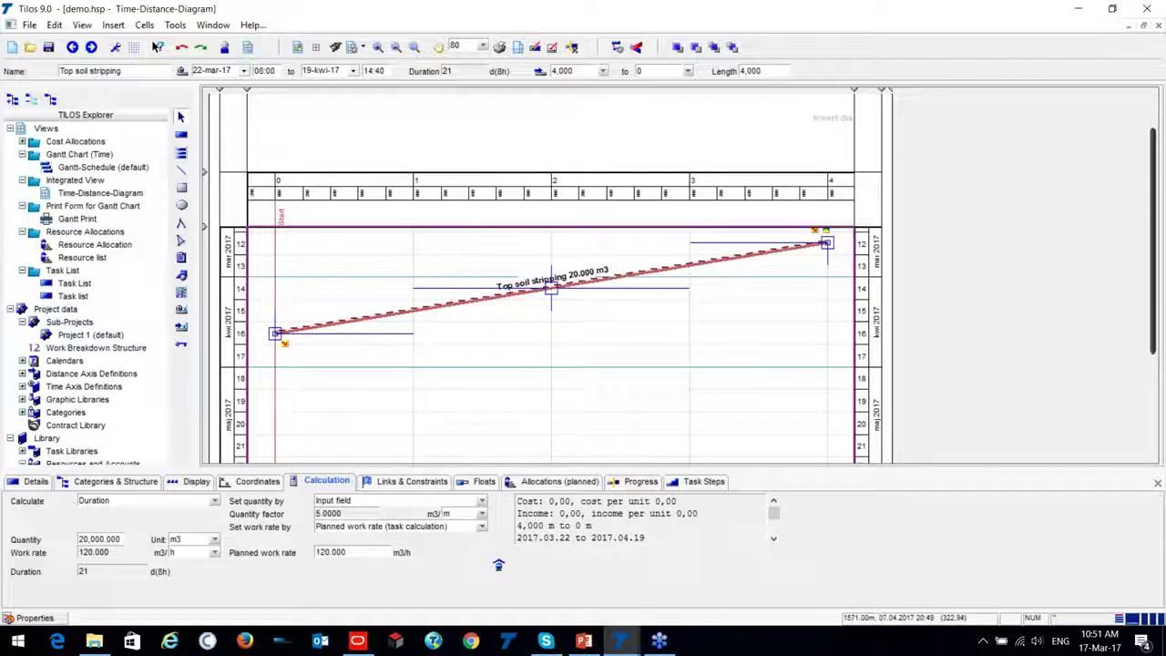
mouse_move(495, 284)
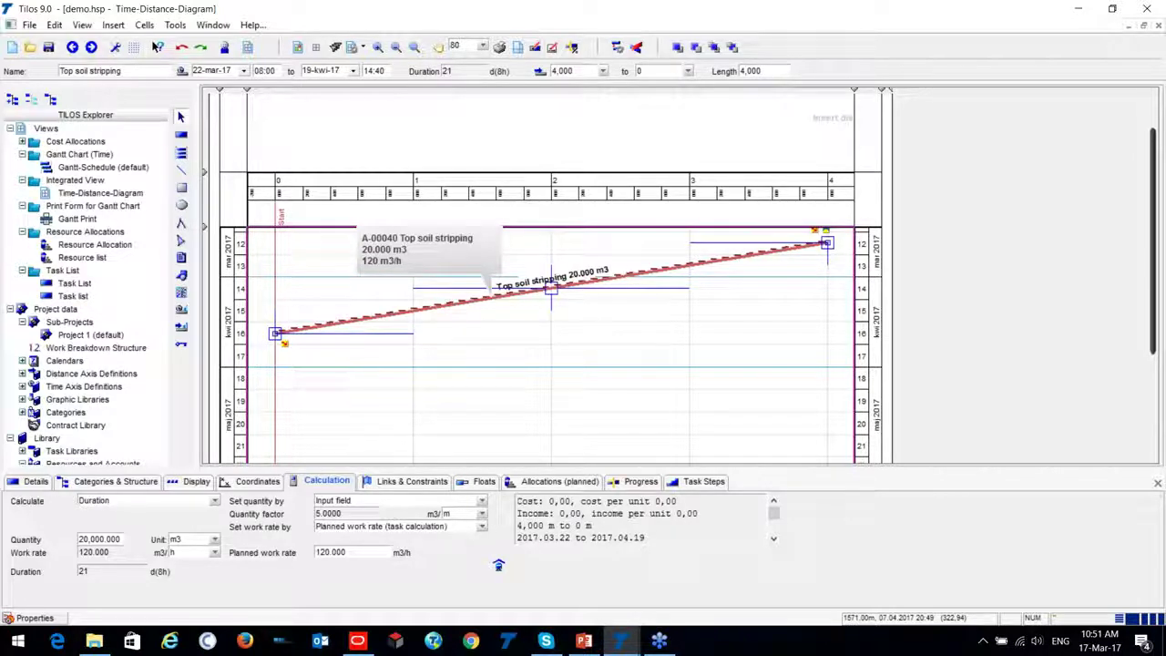
right_click(492, 297)
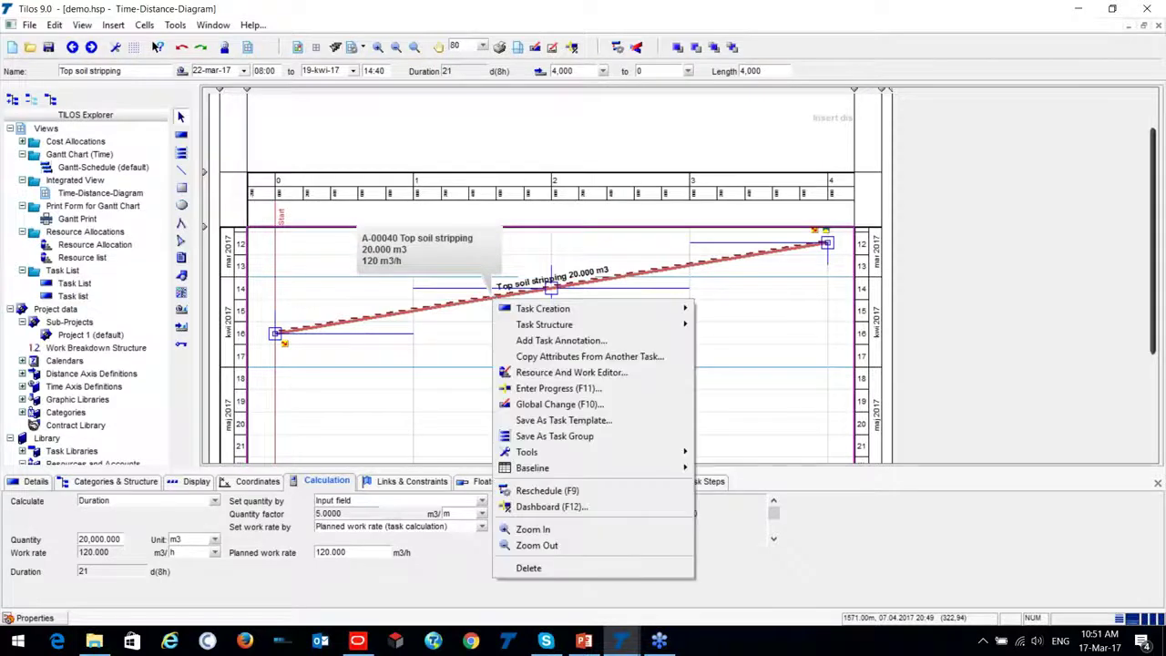
mouse_move(526, 314)
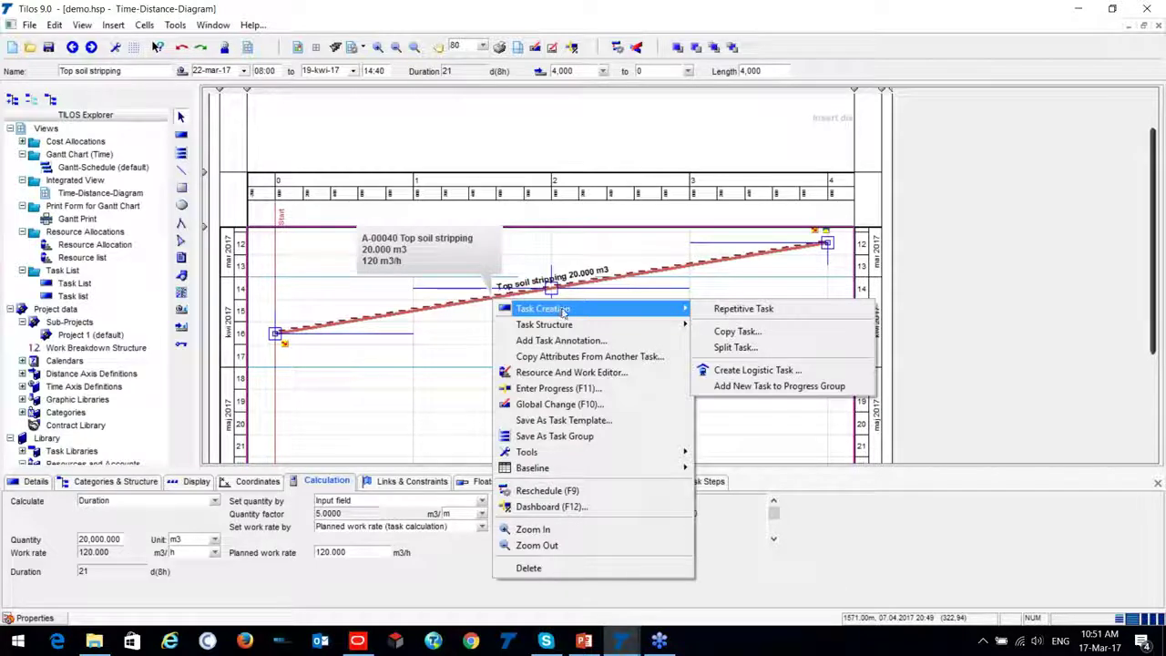
left_click(738, 347)
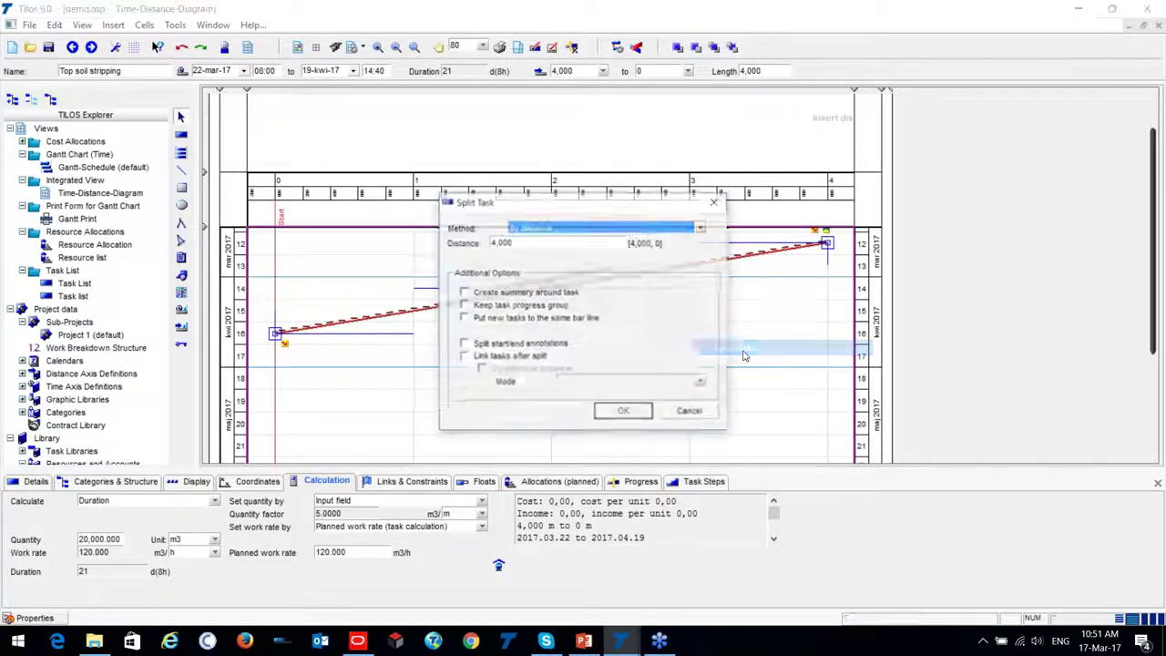
left_click_drag(573, 202, 930, 205)
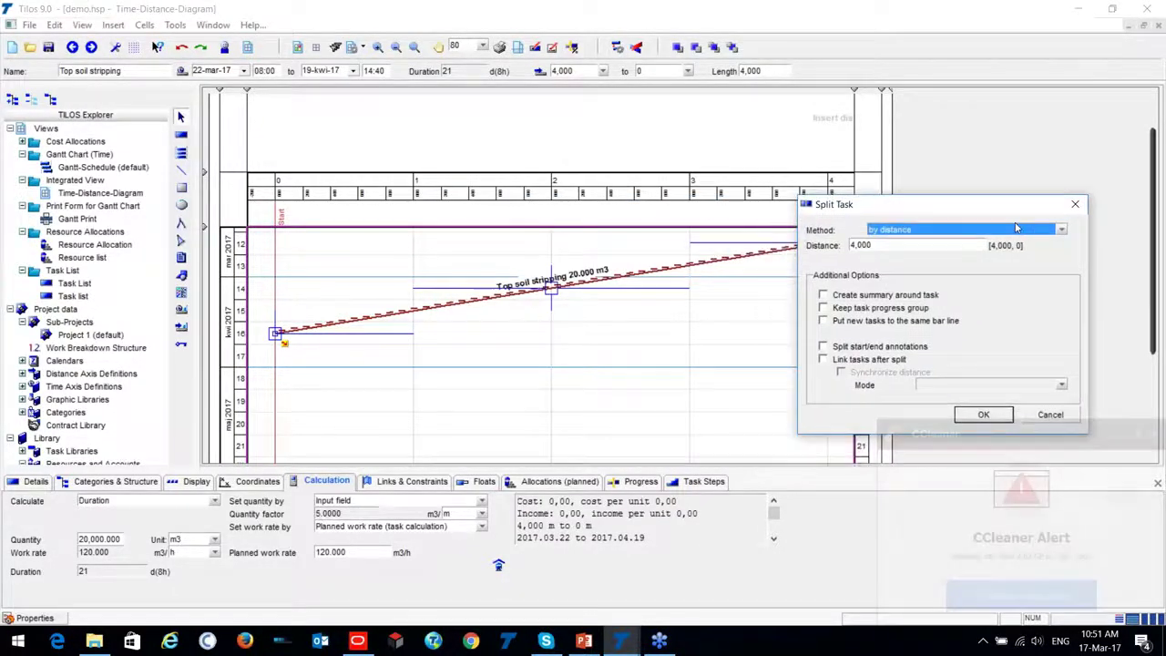
left_click(1029, 231)
left_click(1029, 231)
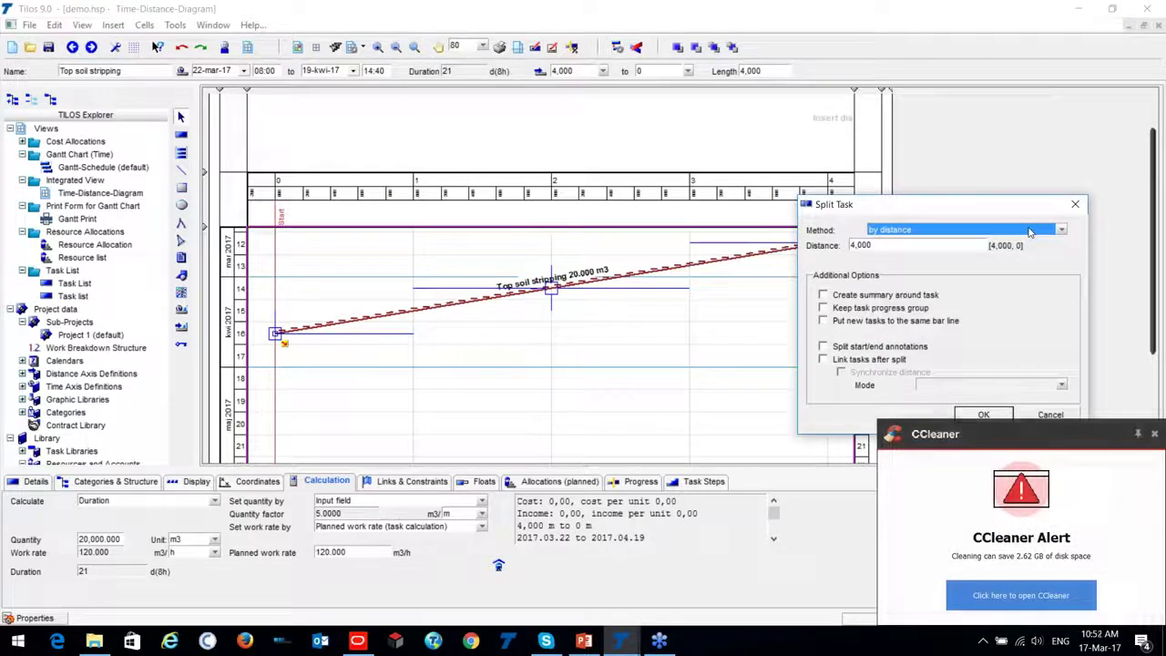
left_click(896, 247)
type("1500")
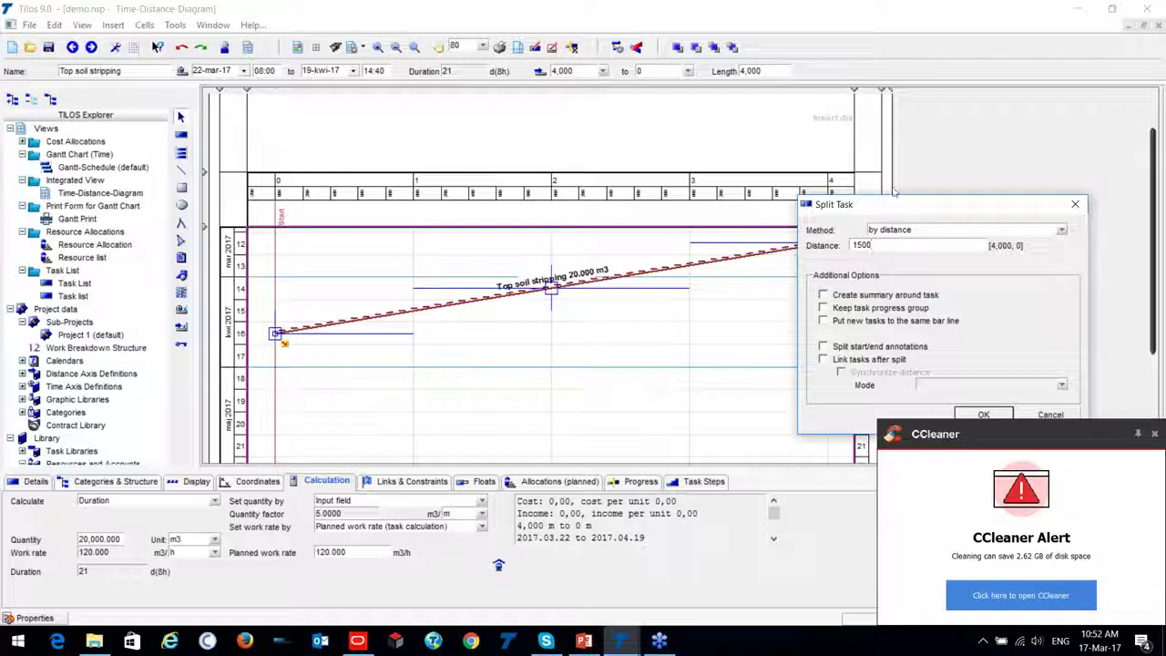
left_click_drag(917, 204, 936, 133)
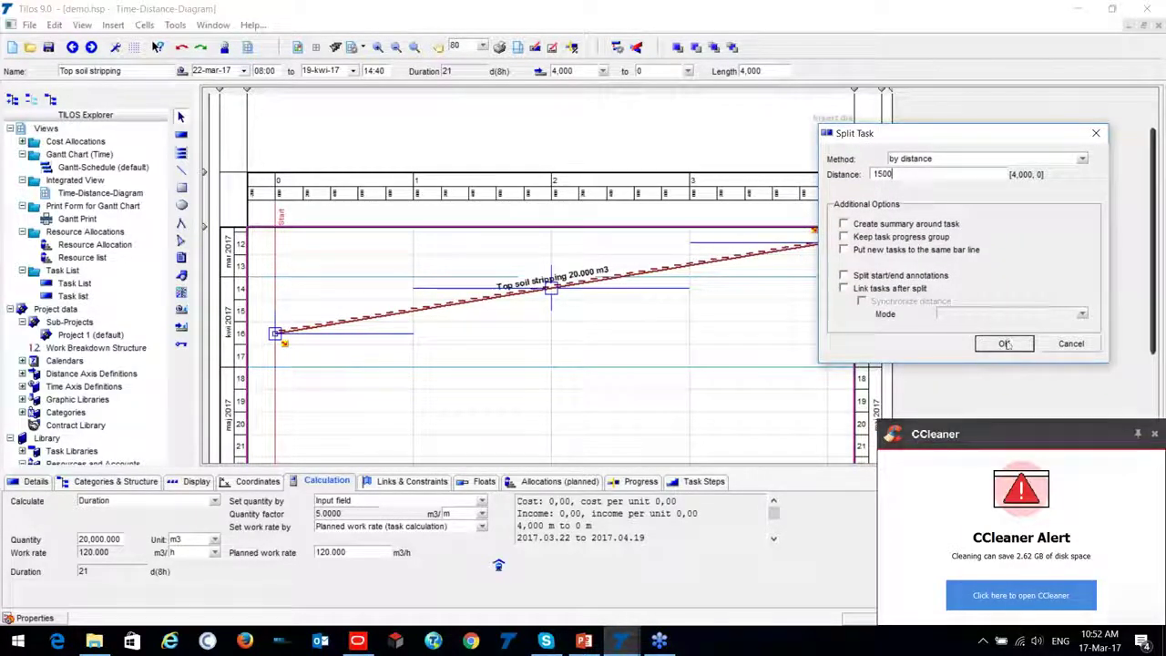
left_click(1003, 345)
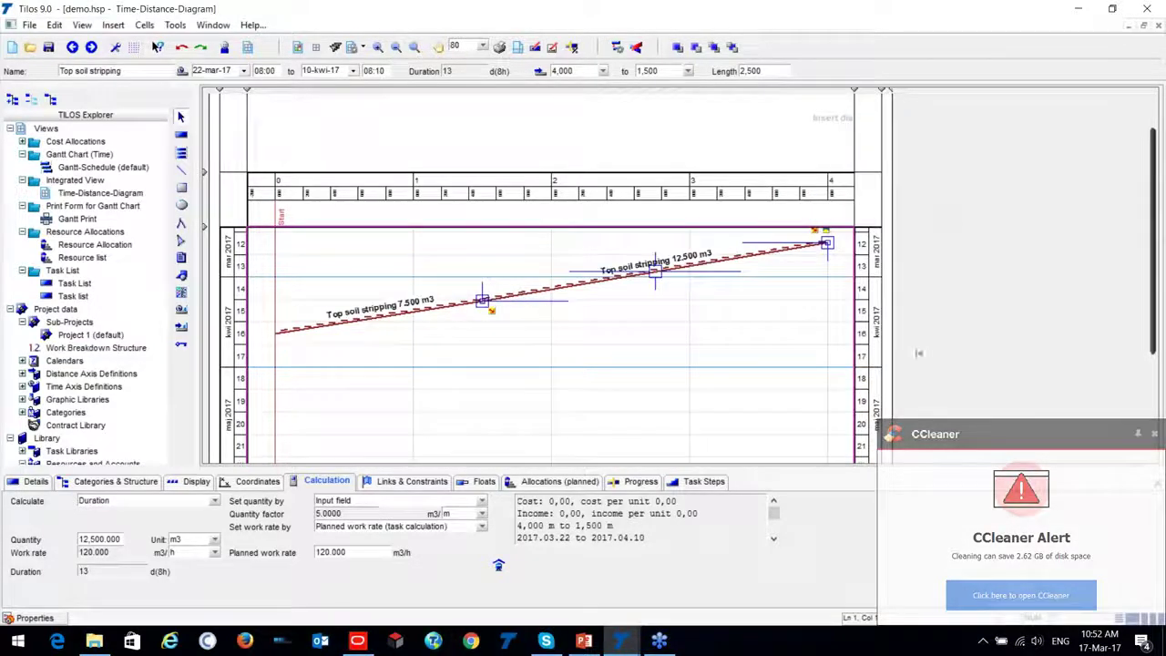
Step: Move the 12,500 m3 part of the Top soil stripping task along the time axis to start about 07-kwi-17
left_click(495, 365)
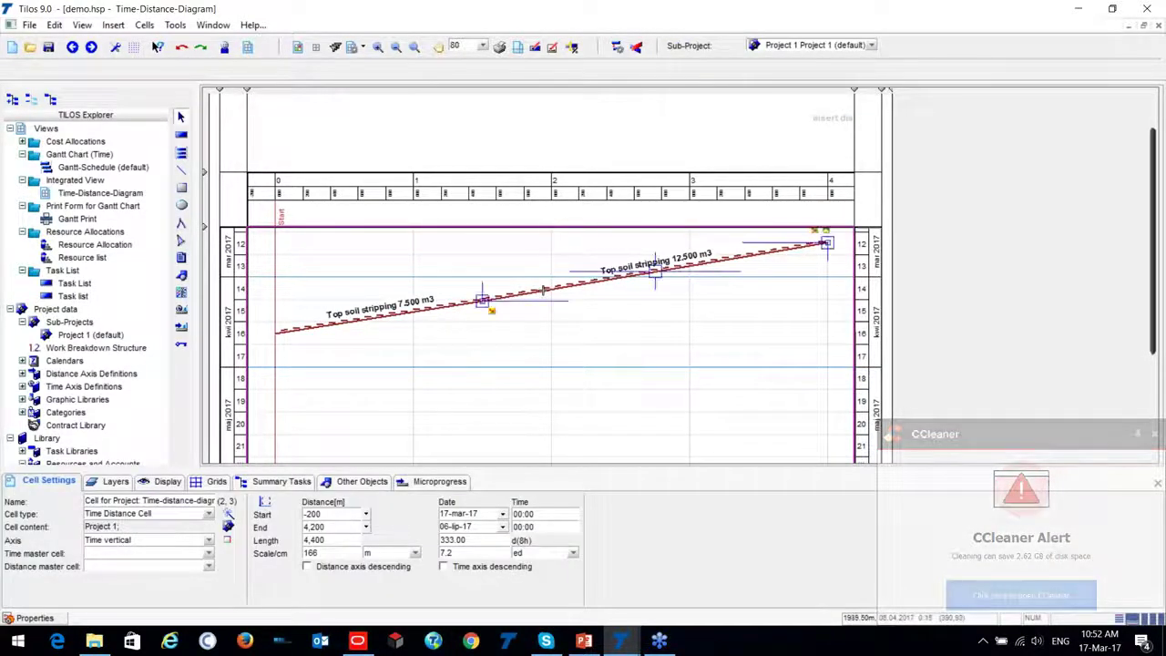
left_click(544, 290)
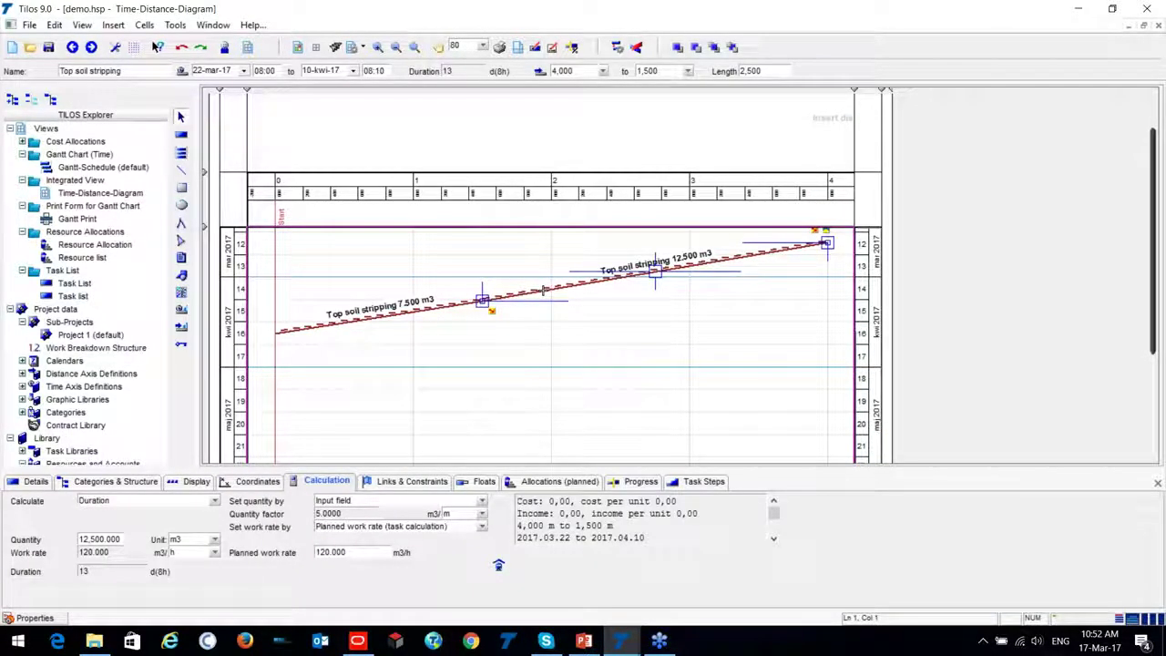
key("ctrl+l")
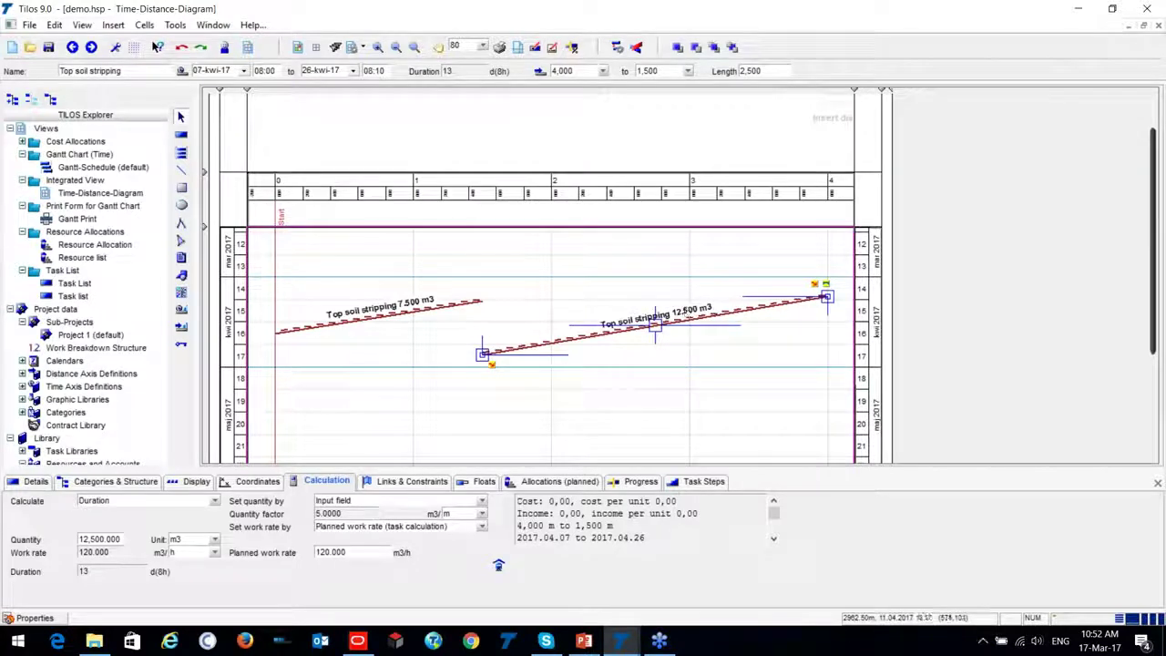
left_click(655, 324)
scroll(655, 323, "up", 3)
left_click_drag(697, 463, 633, 454)
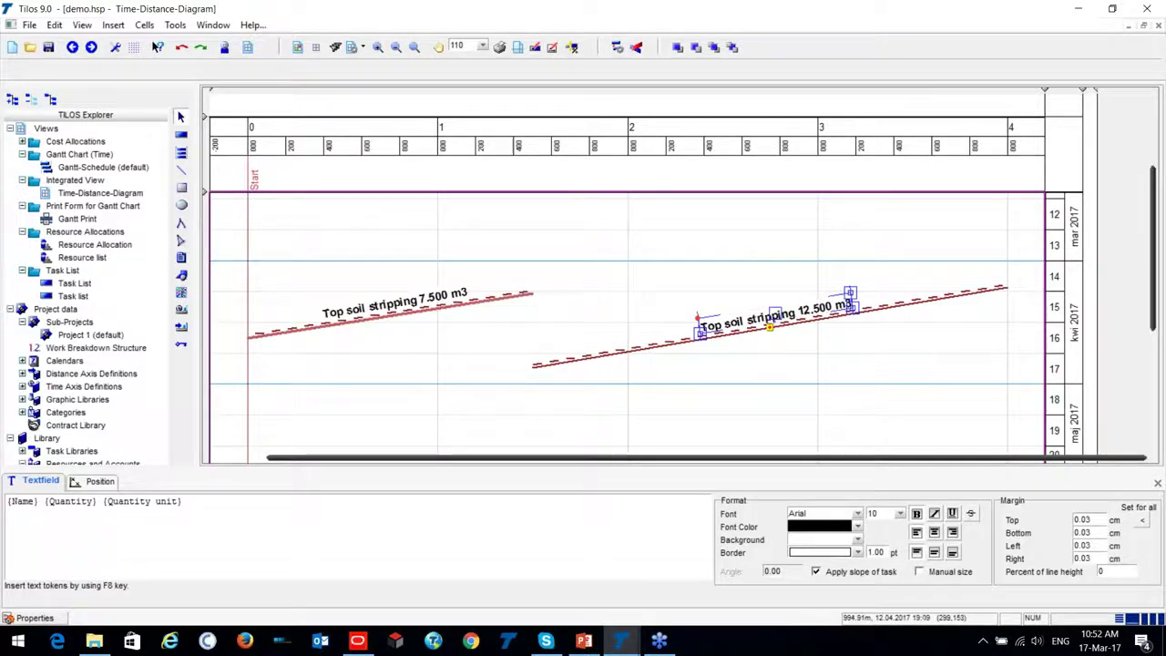
left_click(390, 314)
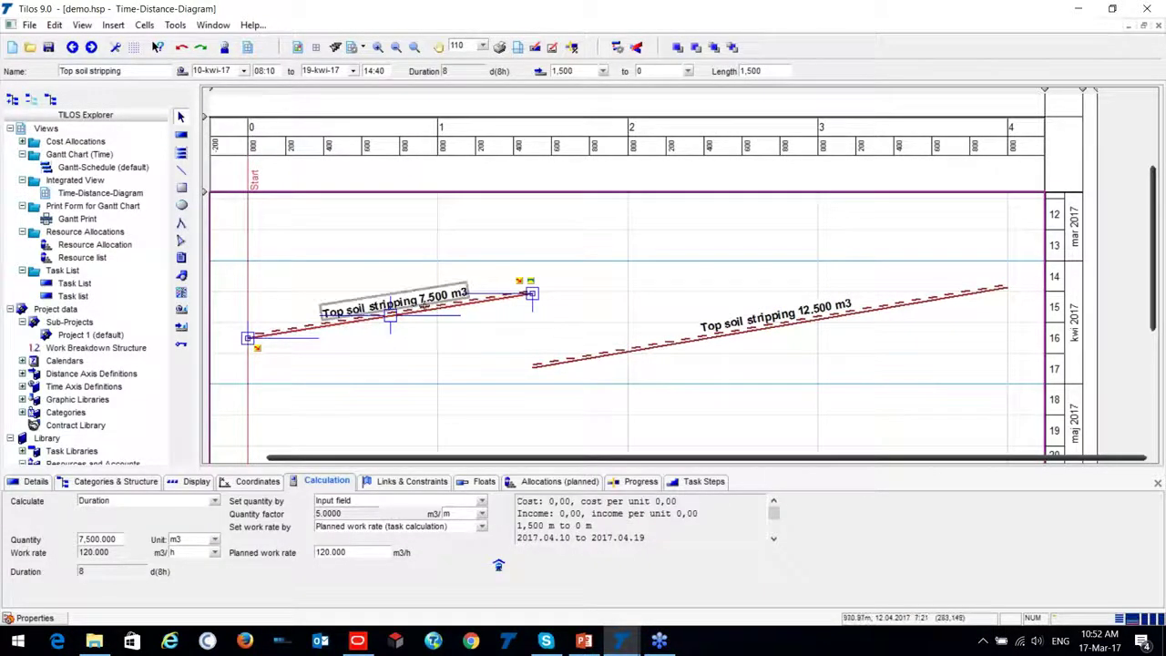
left_click(567, 283)
left_click(543, 263)
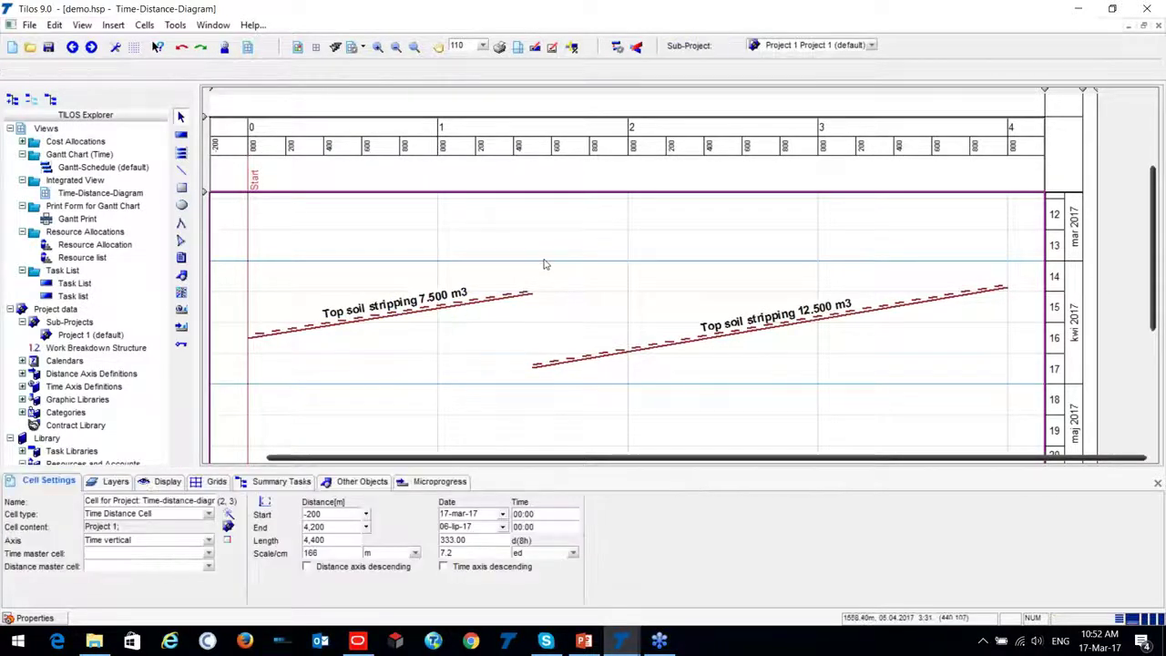
scroll(549, 365, "down", 1)
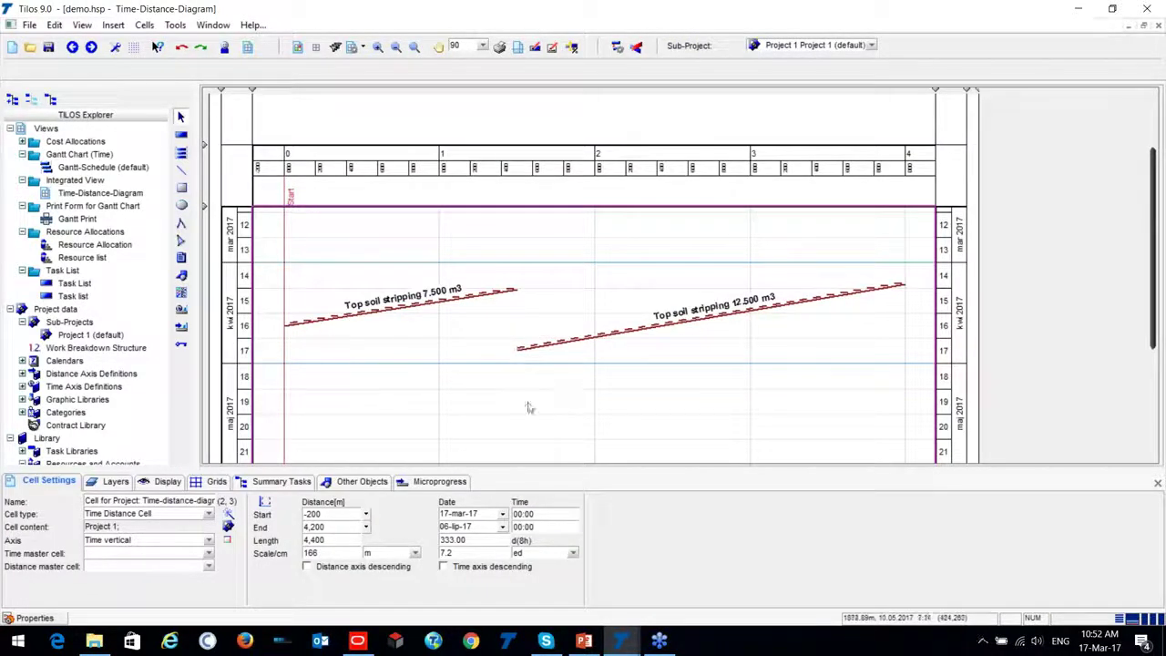
Step: Reverse the working direction of the 12,500 m3 Top soil stripping task so it runs from 1,500 to 4,000
left_click(320, 319)
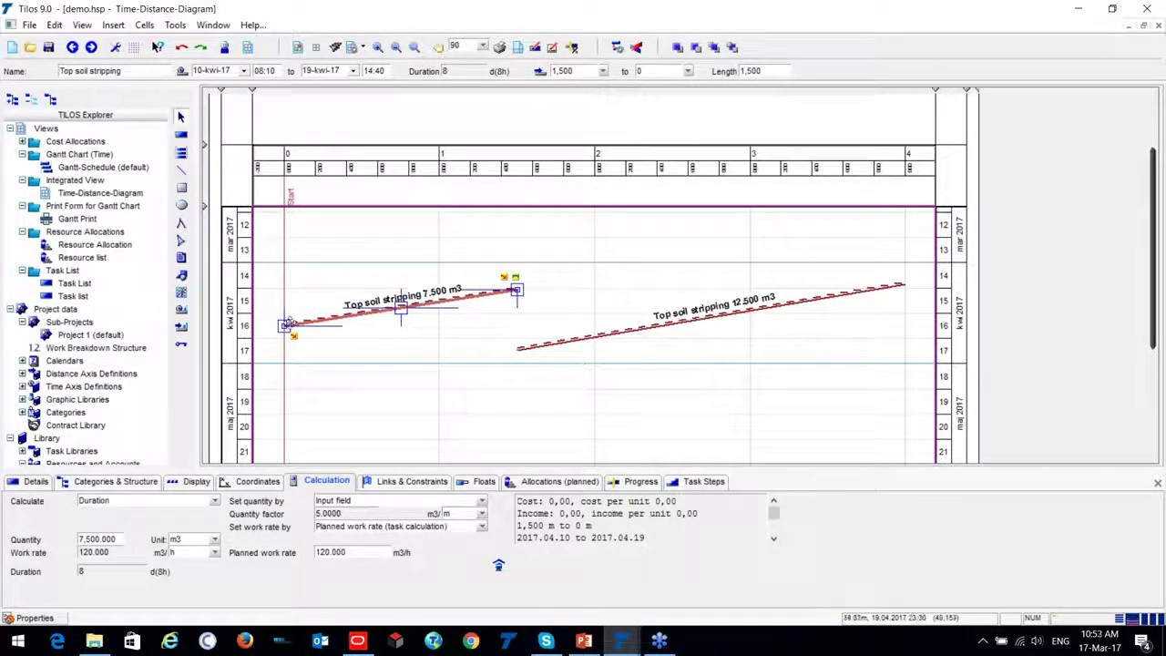
left_click(900, 287)
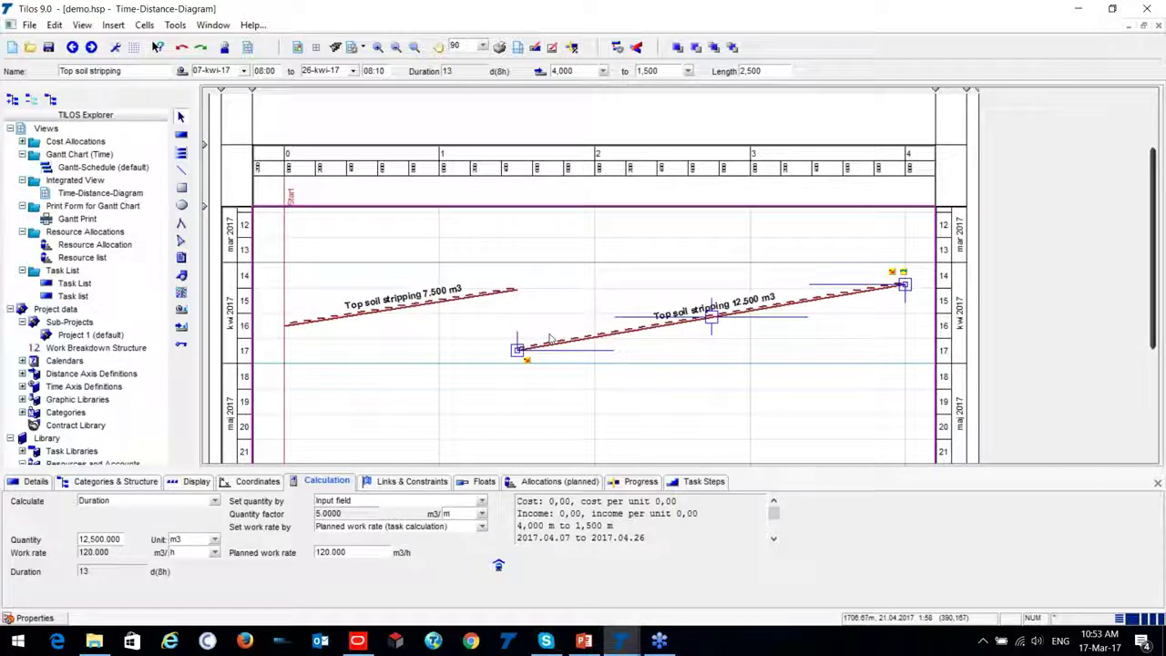
left_click(257, 482)
left_click(280, 564)
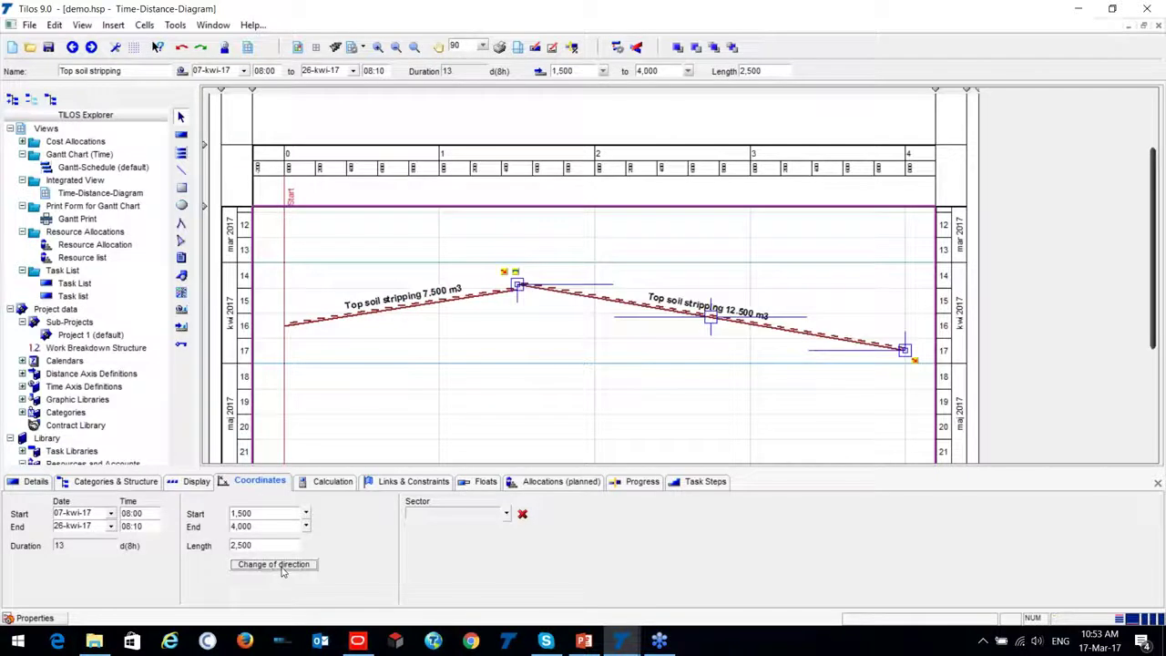
Step: Move the 12,500 m3 part of Top soil stripping to start 20-kwi-17 and link the end of the 7,500 m3 part to its start
left_click_drag(710, 316, 710, 363)
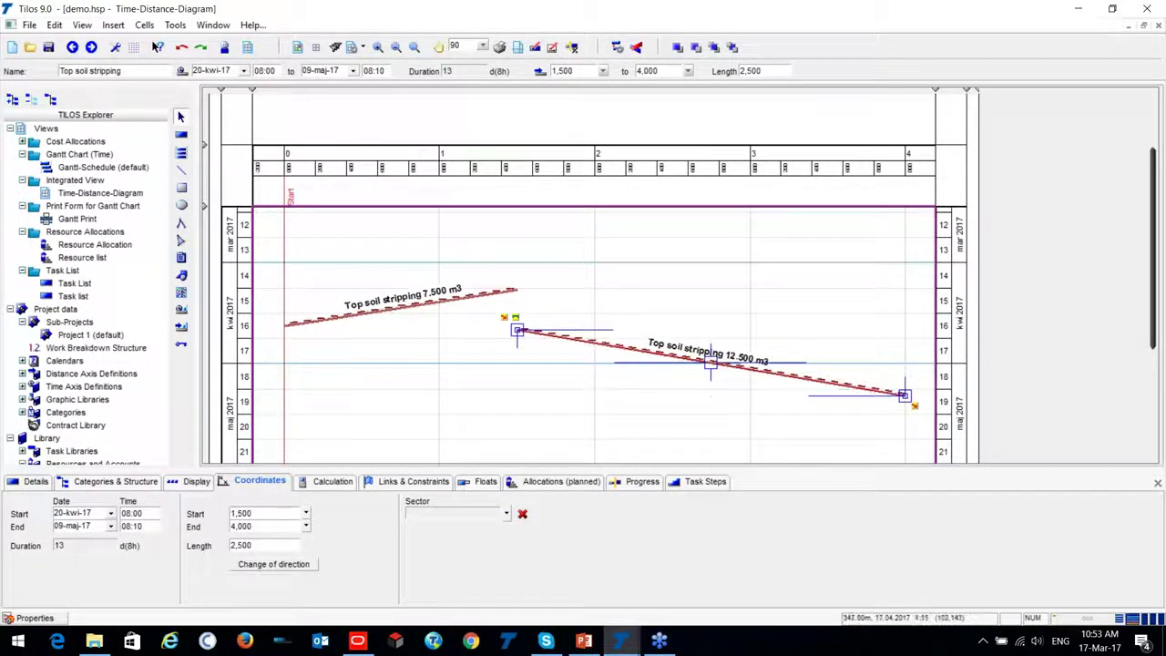
left_click(514, 291)
left_click_drag(514, 291, 517, 329)
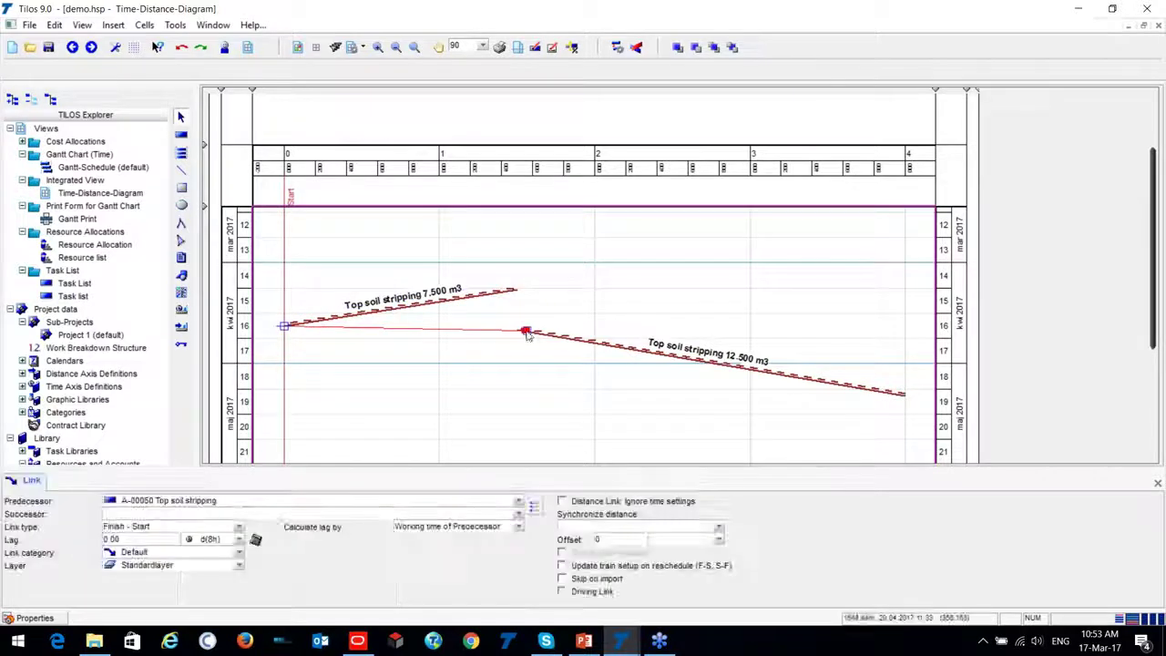
Step: Recalculate the schedule so the Finish - Start link between the two Top soil stripping parts takes effect
left_click(617, 46)
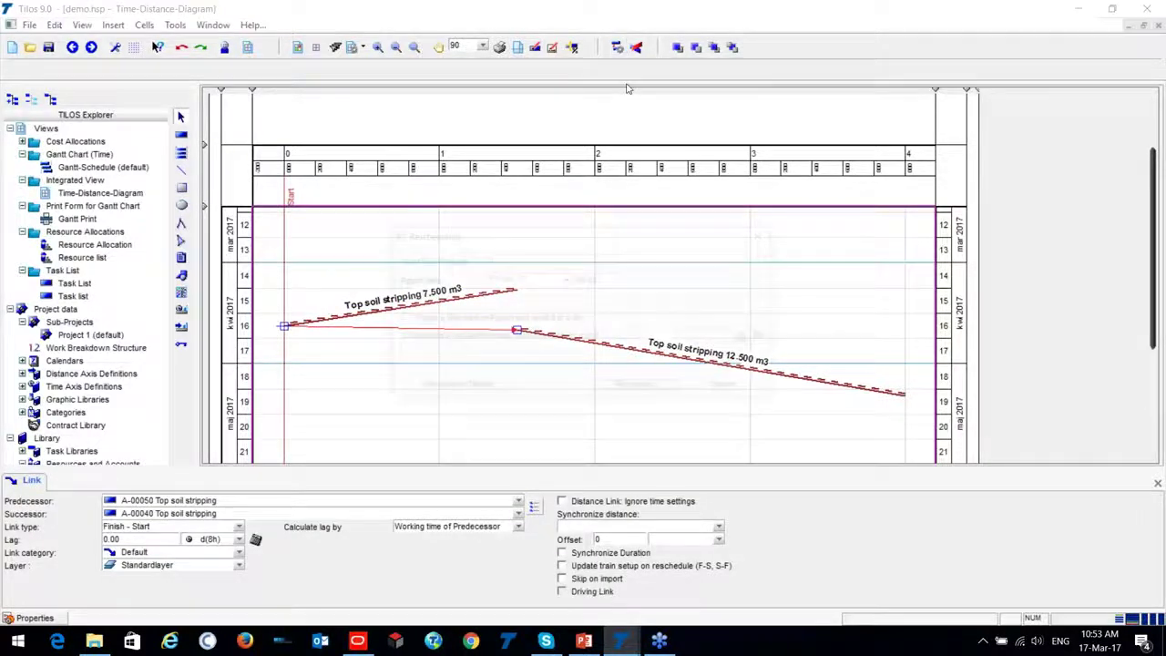
left_click(642, 387)
left_click(501, 386)
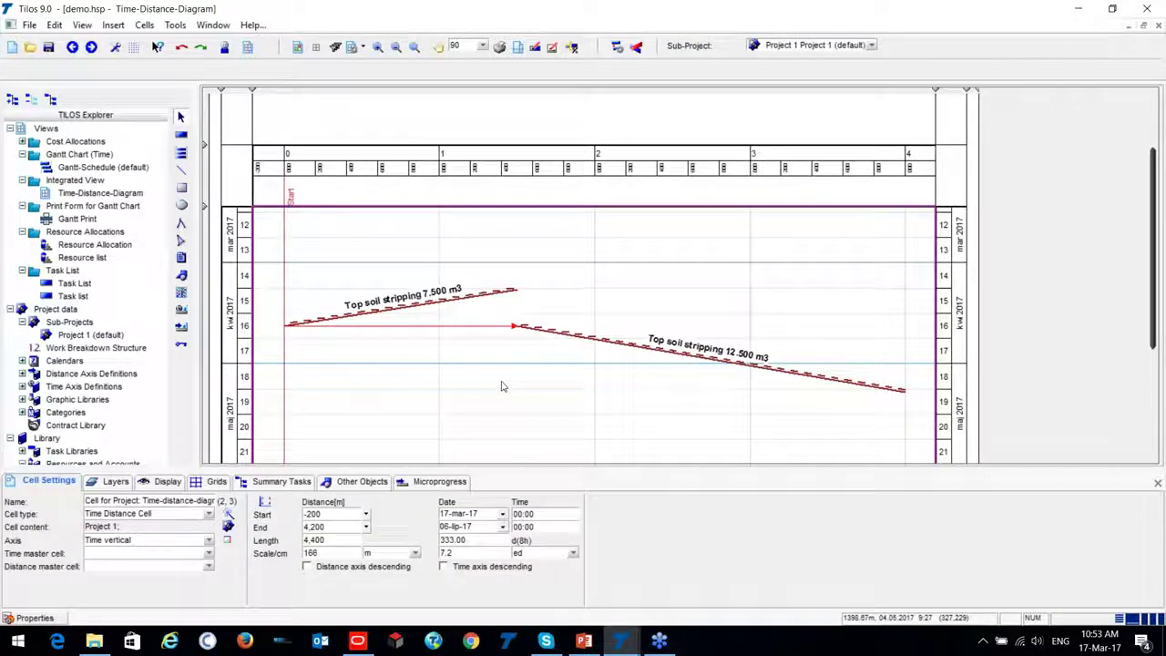
Step: Set the lag of the link between the two Top soil stripping parts to be calculated by Equipment mobilisation
left_click(465, 327)
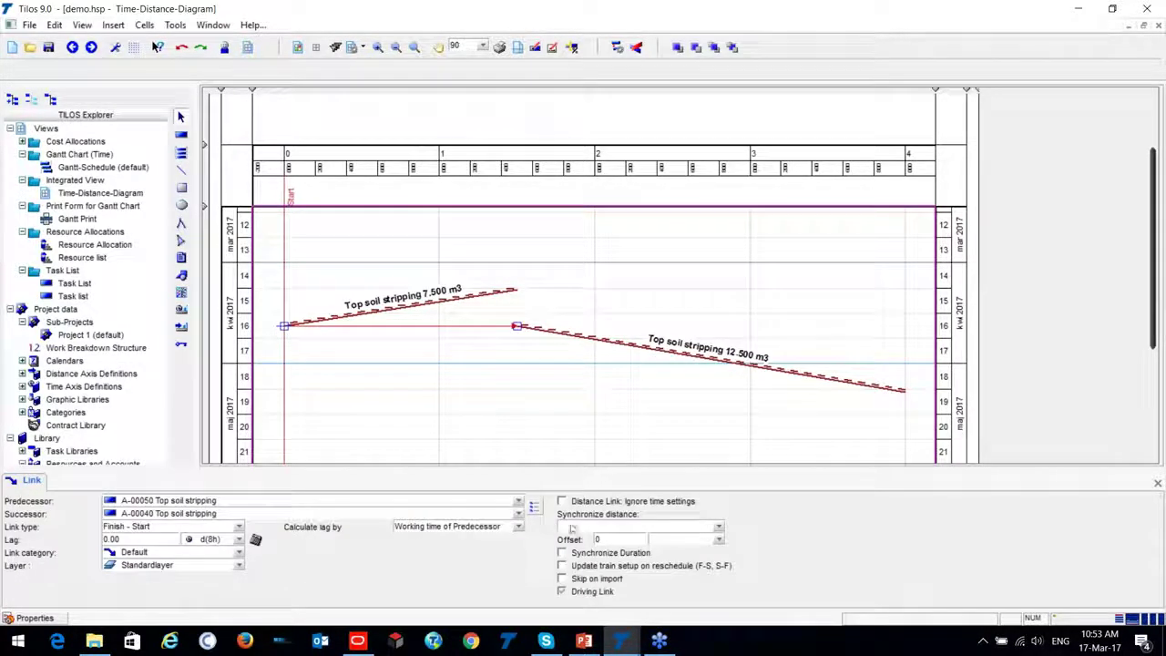
left_click(517, 526)
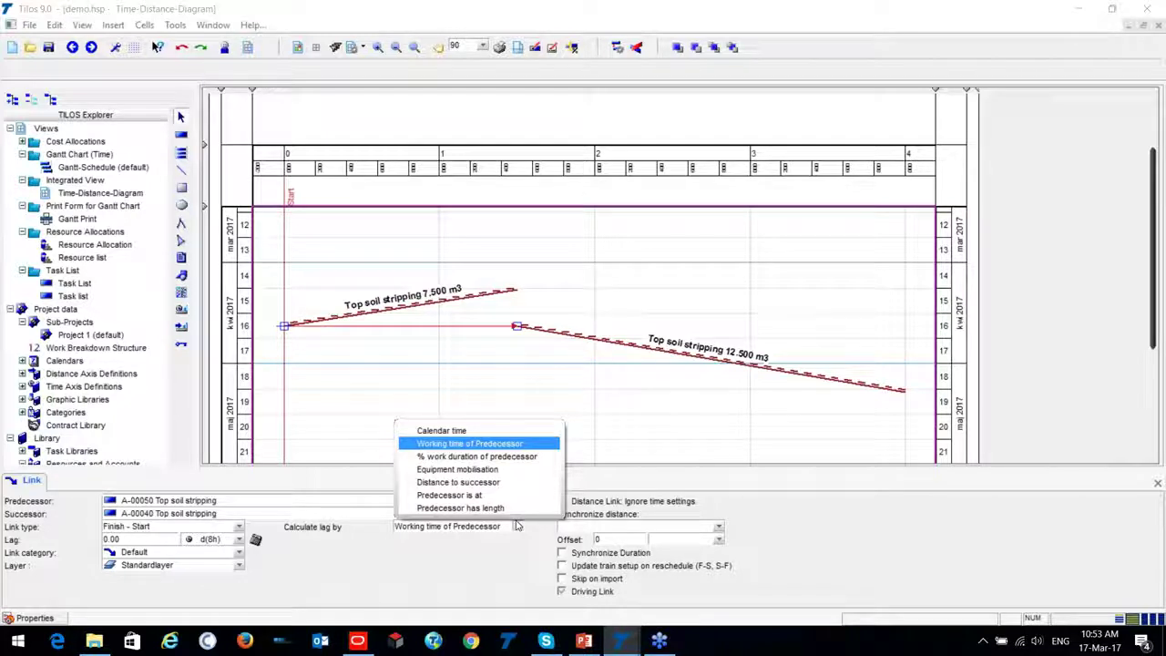
left_click(498, 470)
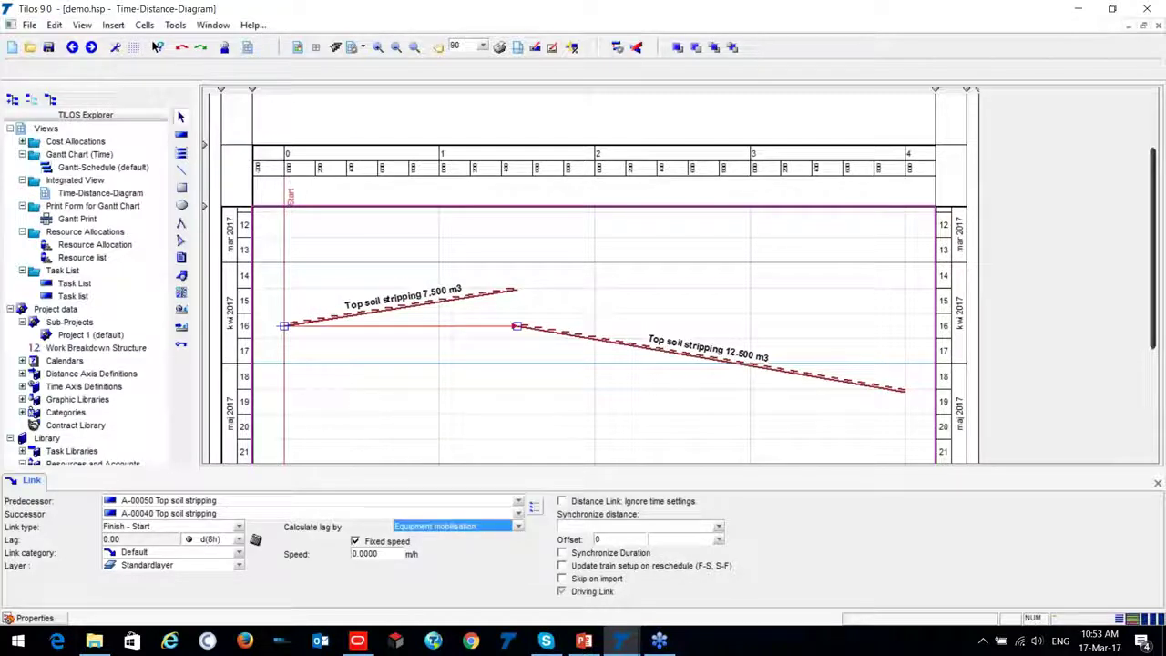
left_click(386, 557)
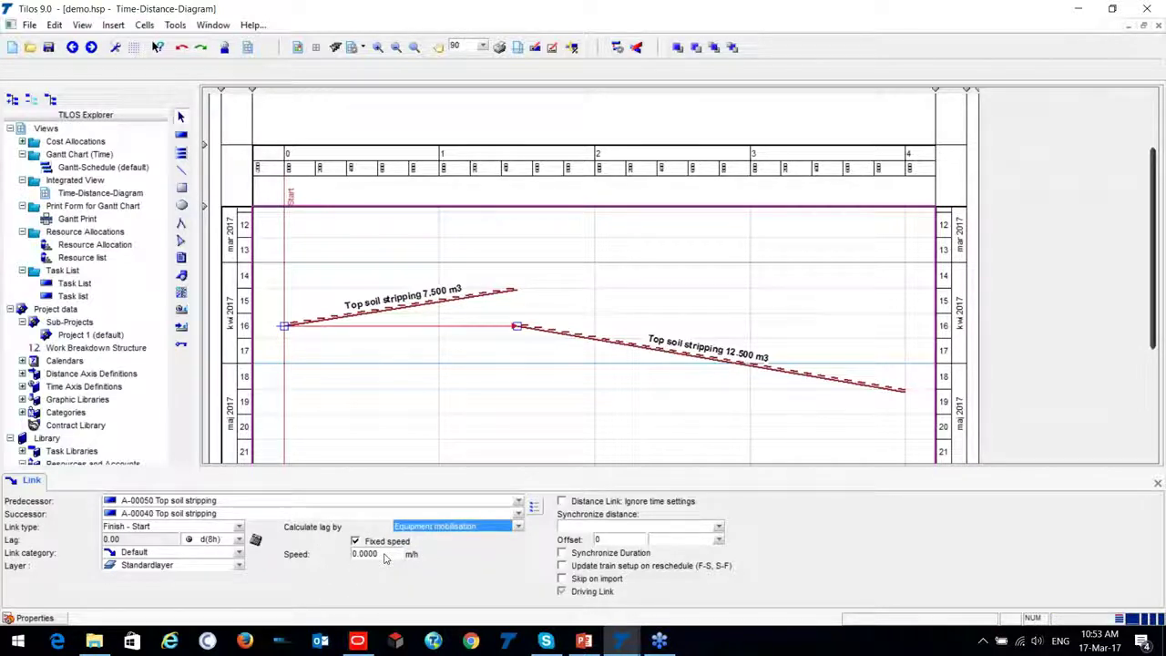
left_click(404, 330)
Step: Change the link's lag calculation to Distance to successor and look over its distance and time lag fields
left_click(518, 527)
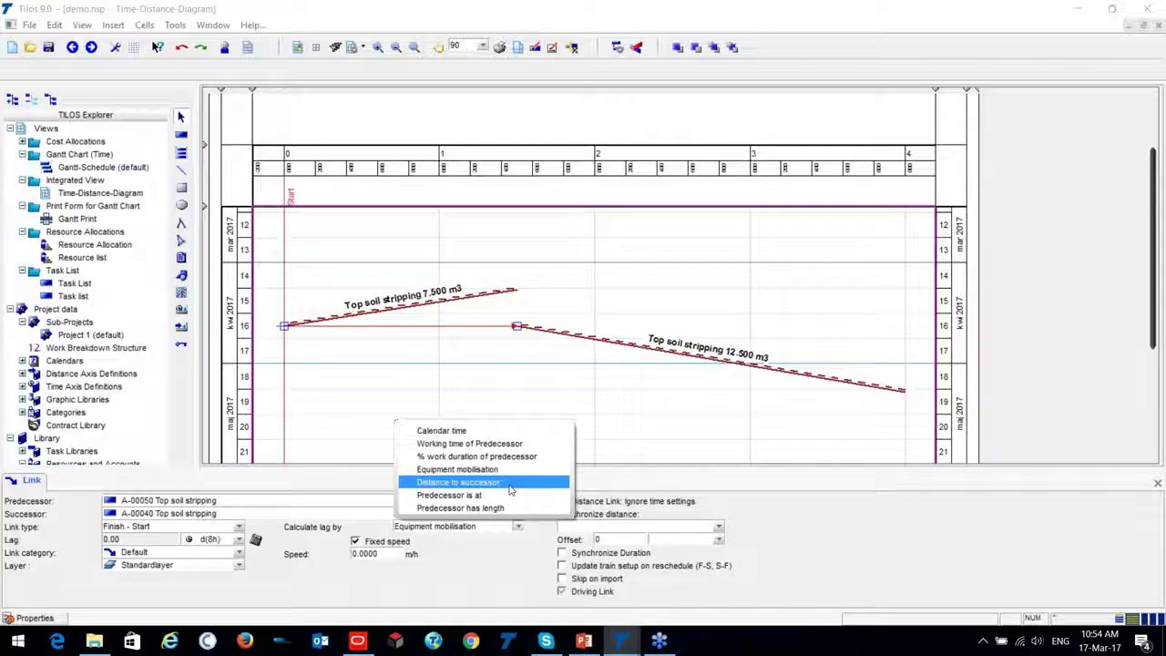
left_click(511, 490)
left_click(372, 543)
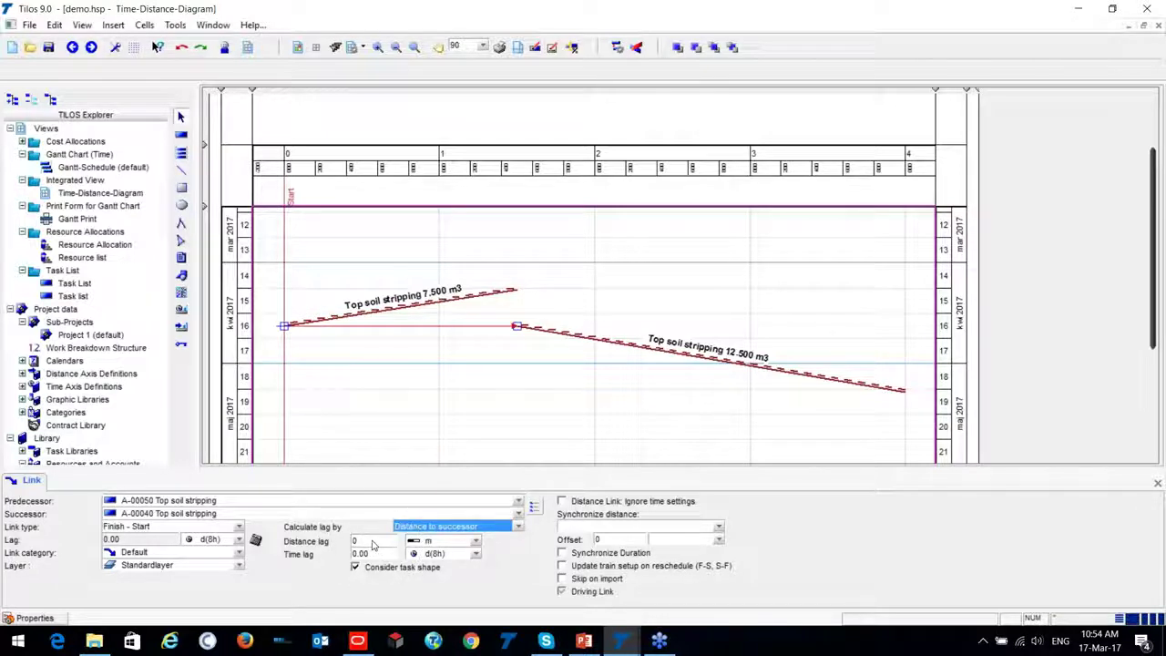
left_click(375, 561)
Step: Set the lag of the link between the Top soil stripping parts to be calculated by Predecessor is at
left_click(517, 528)
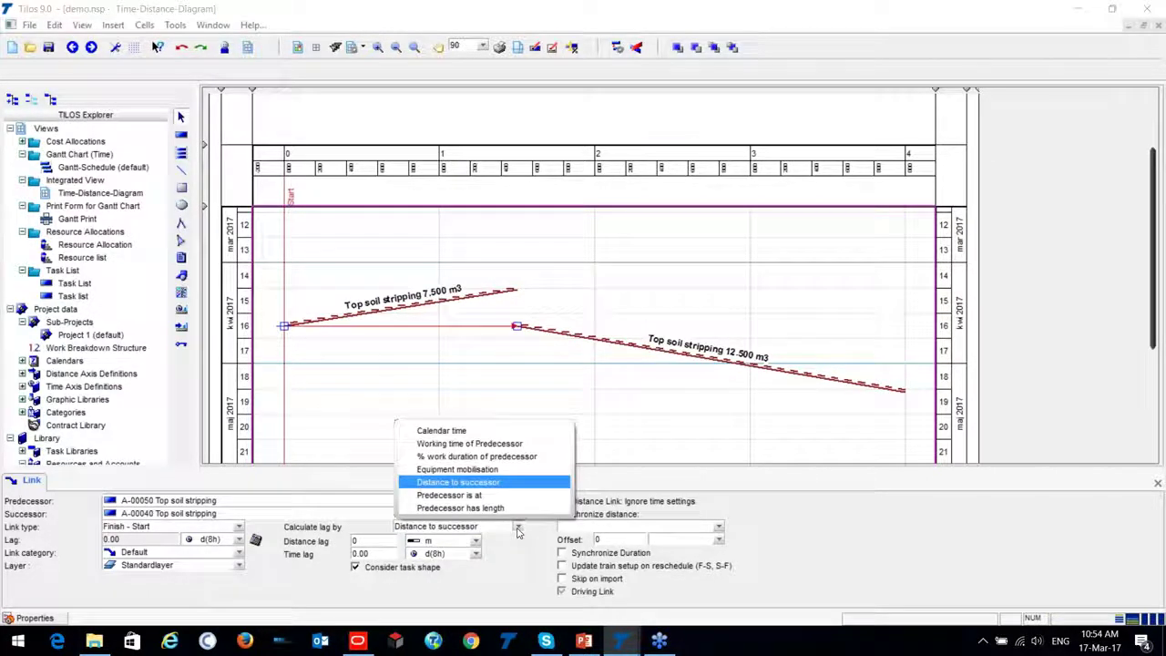
left_click(496, 496)
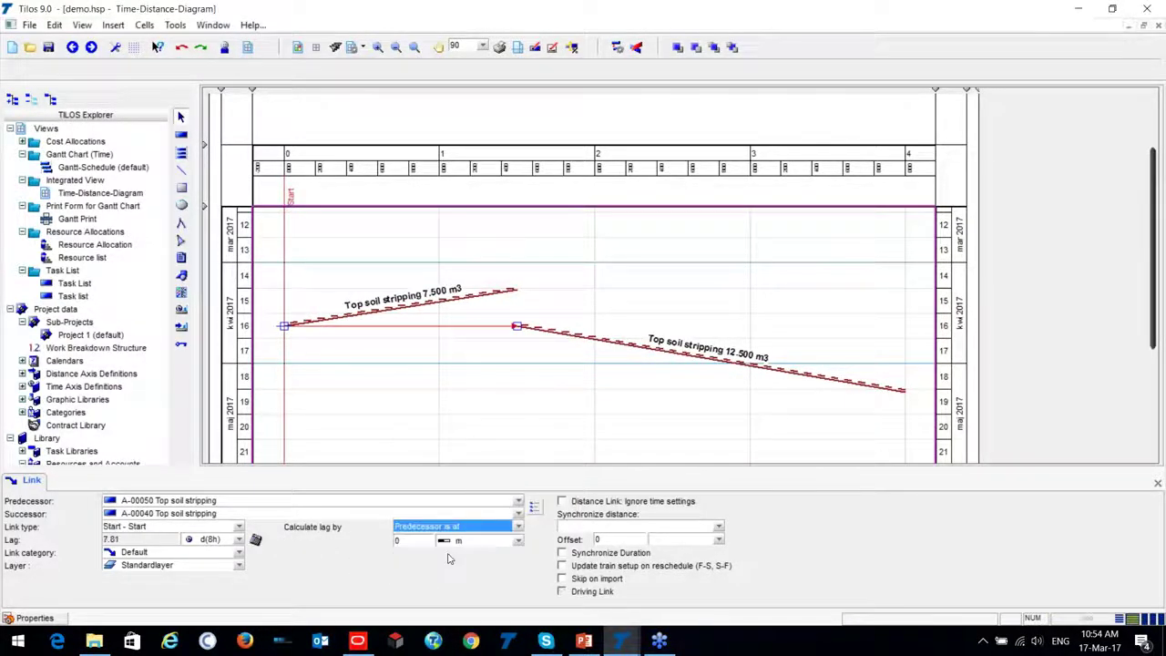
left_click(403, 547)
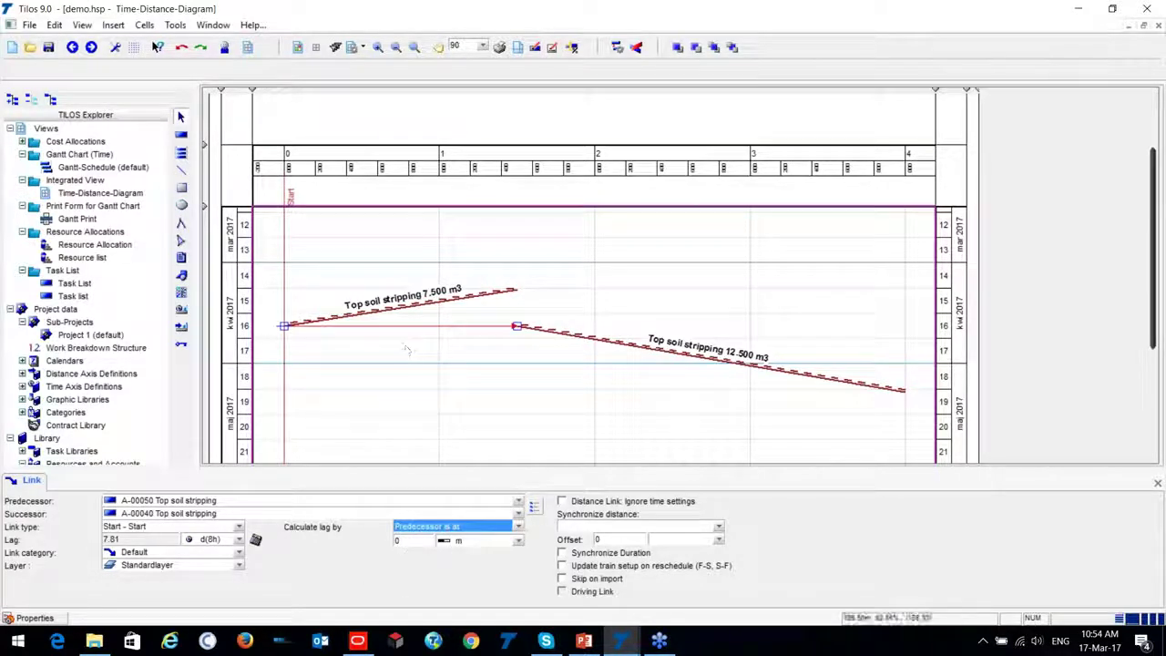
left_click(419, 543)
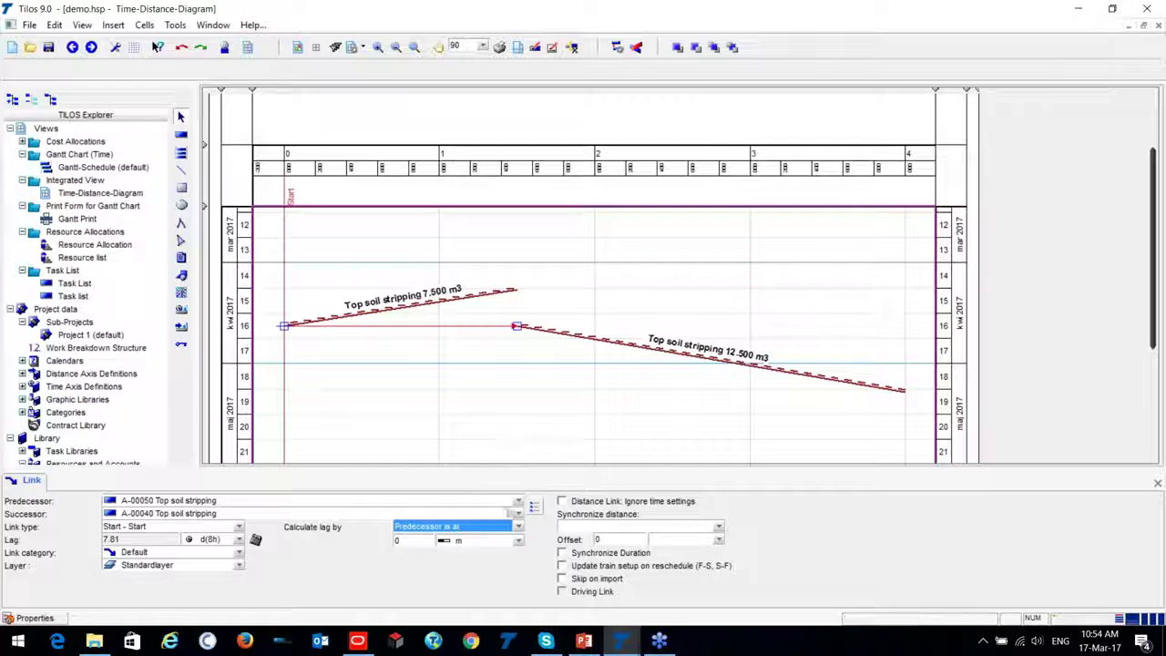
left_click(517, 528)
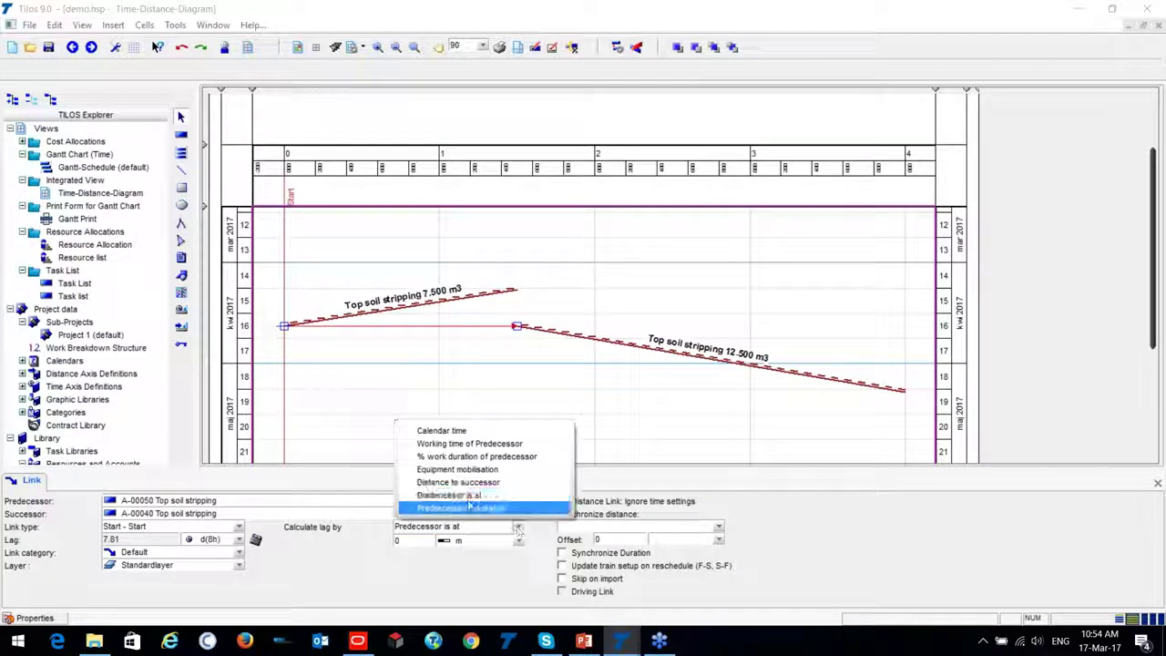
left_click(390, 359)
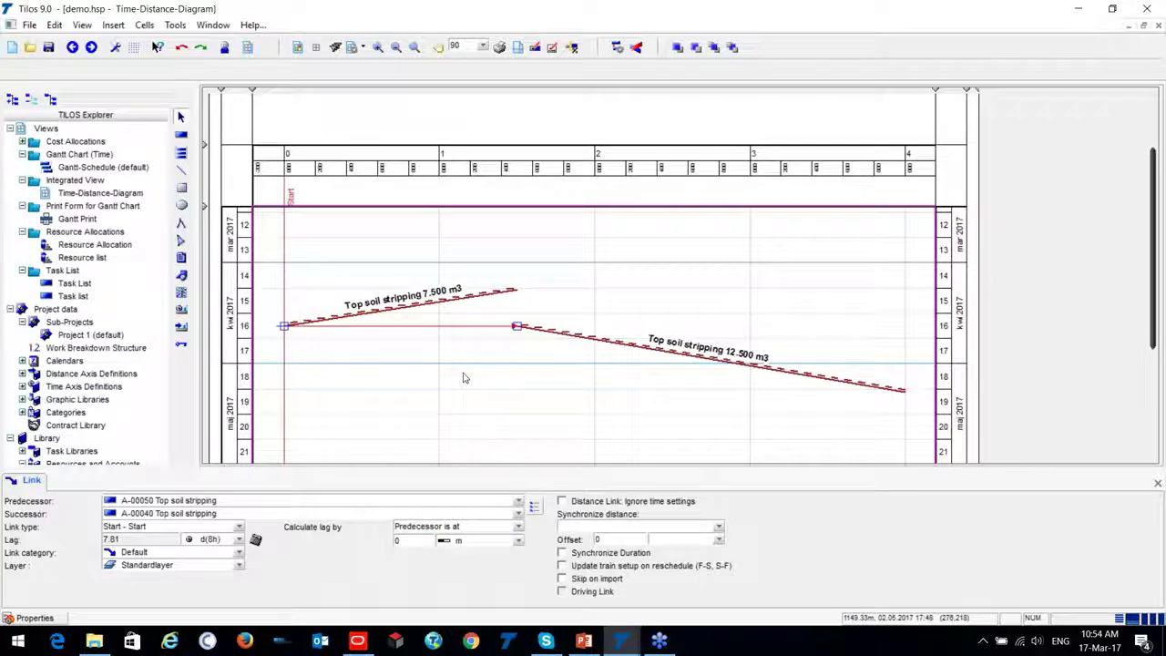
scroll(456, 373, "down", 3)
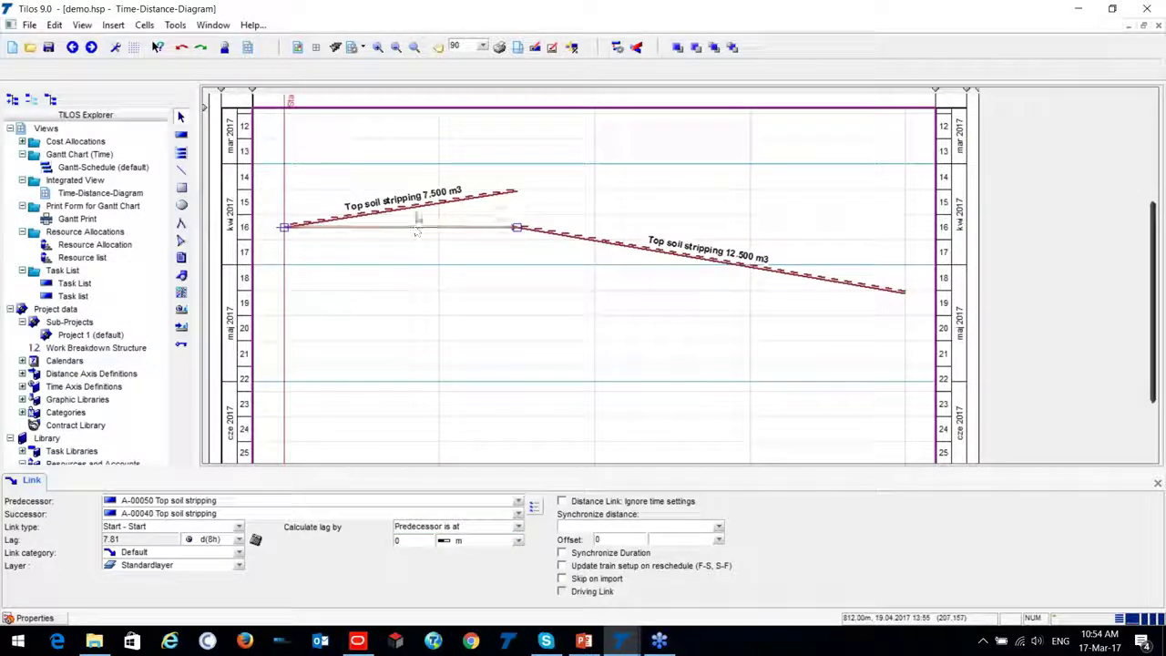
left_click(180, 134)
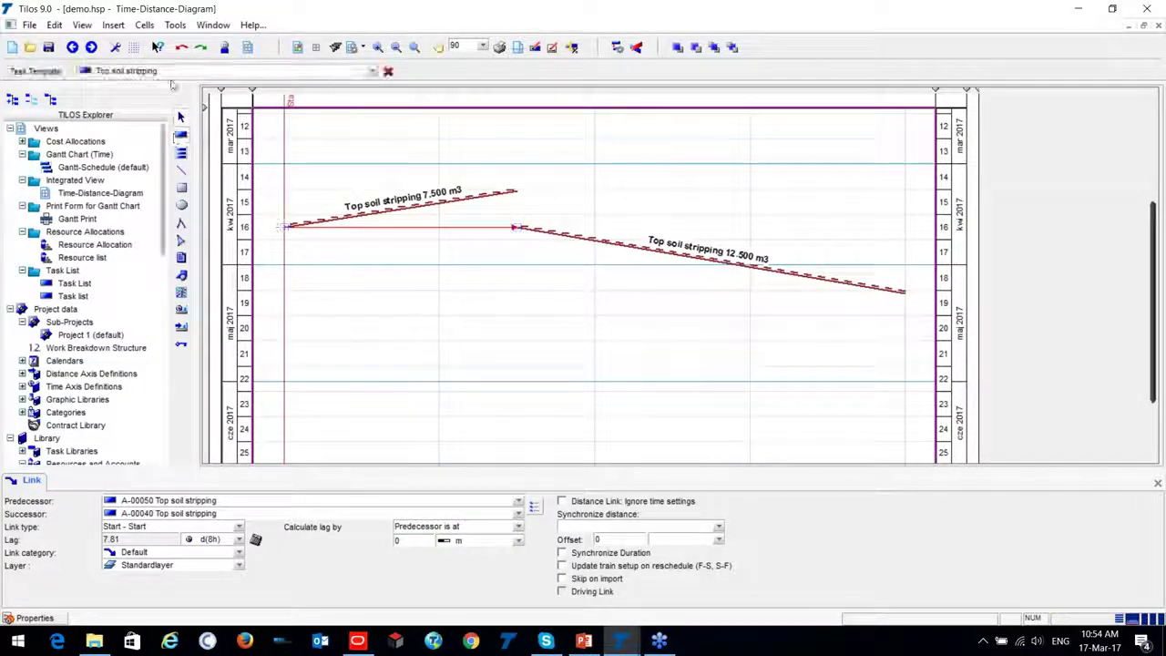
left_click(175, 71)
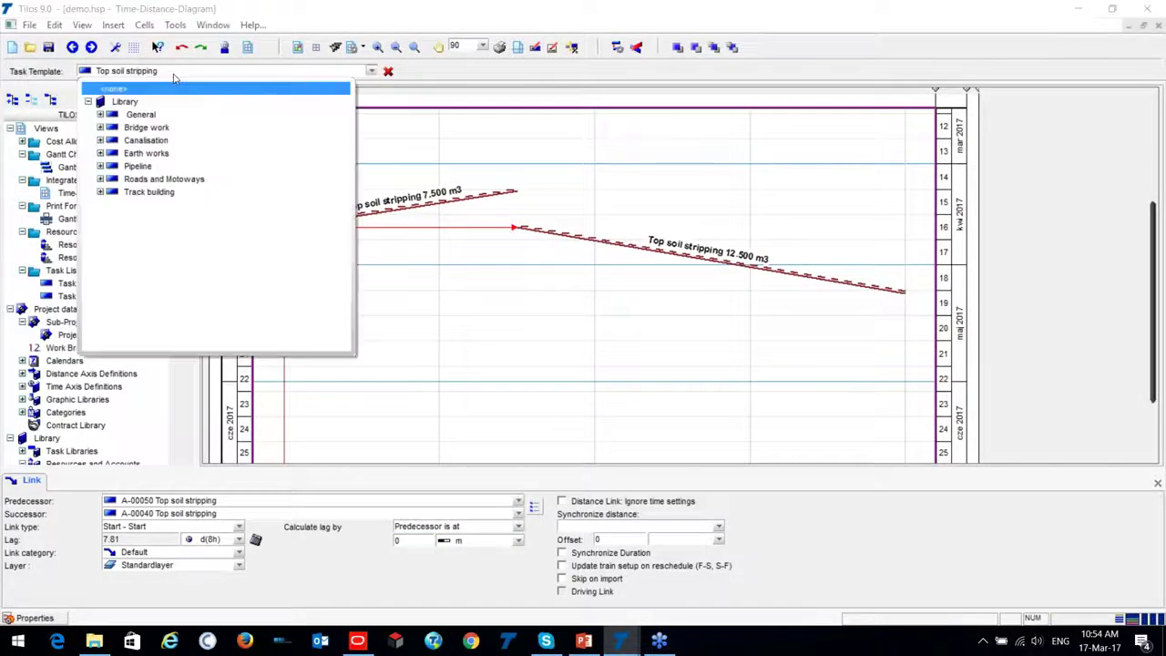
left_click(100, 128)
left_click(115, 144)
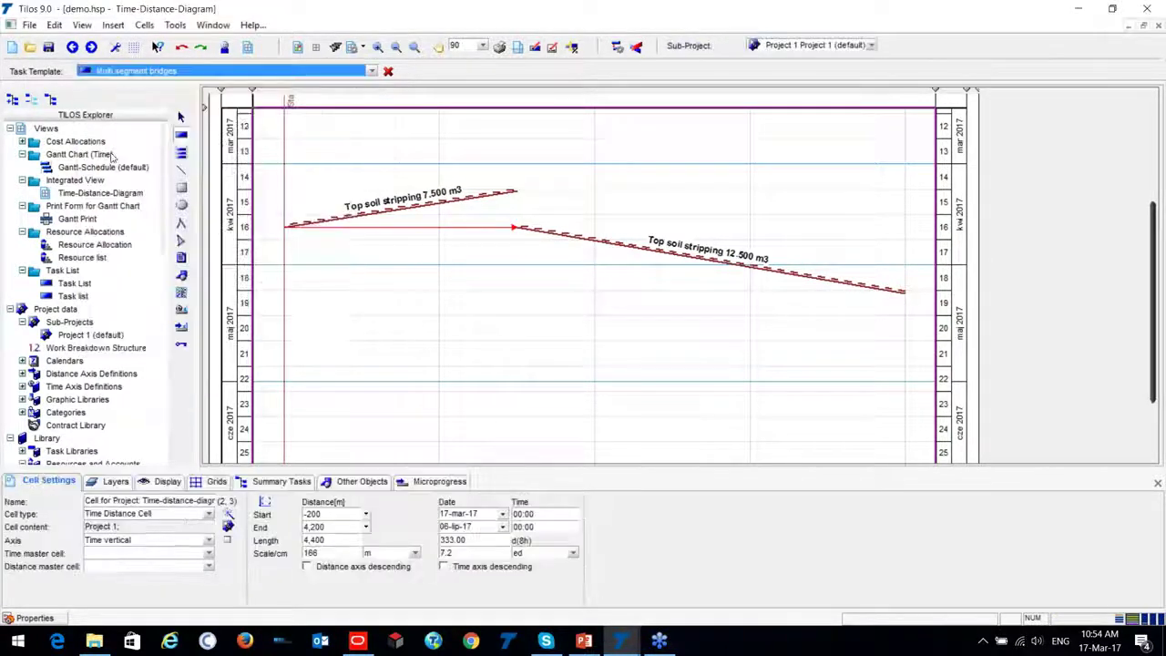
mouse_move(538, 372)
left_mouse_down()
mouse_move(529, 403)
mouse_move(528, 387)
left_mouse_up()
key("Escape")
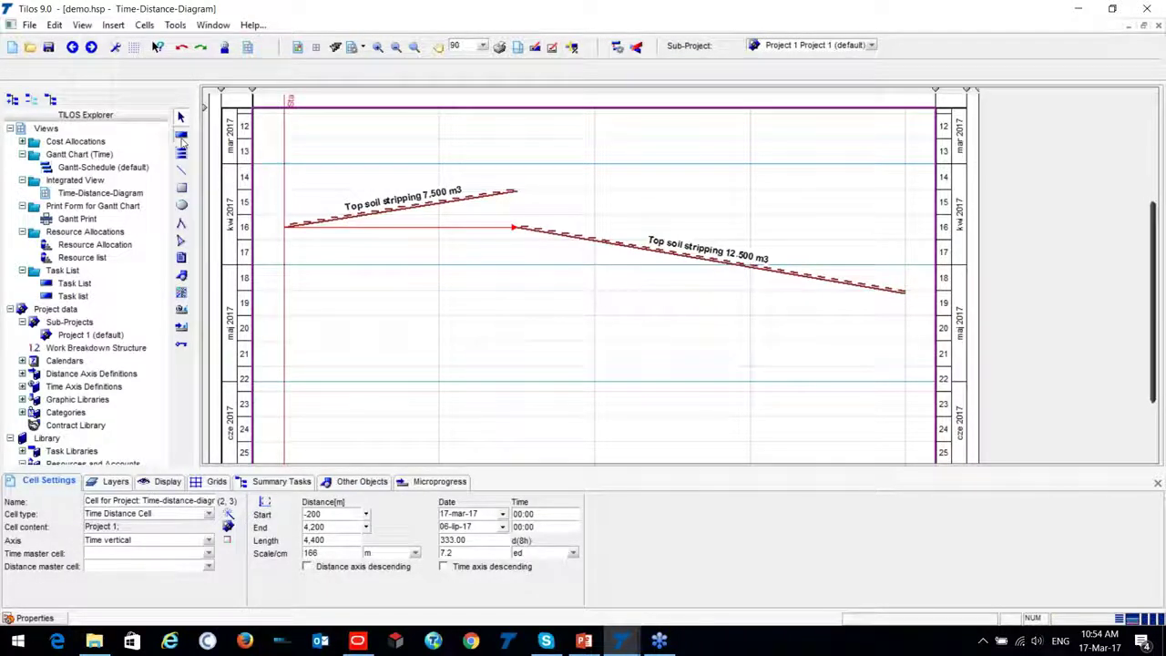
Step: Draw a task from the Bridge segement template below the link, about 950 to 1,150 in distance and 28-kwi-17 to 11-maj-17
left_click(186, 144)
left_click(182, 70)
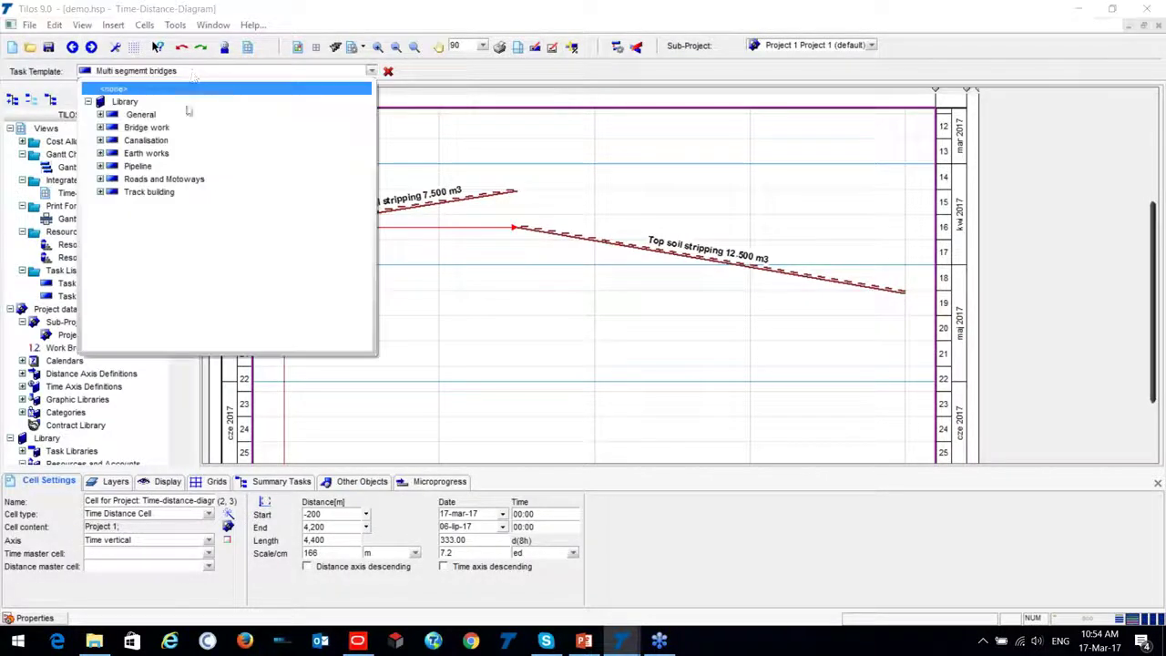
left_click(101, 127)
left_click(113, 141)
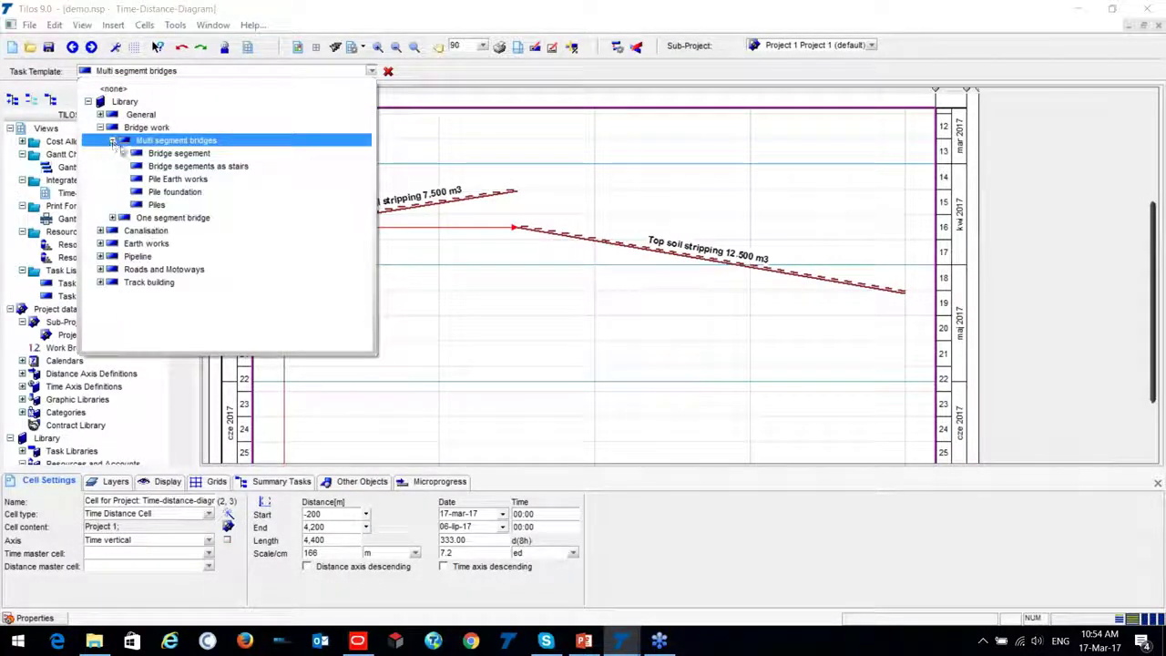
left_click(198, 166)
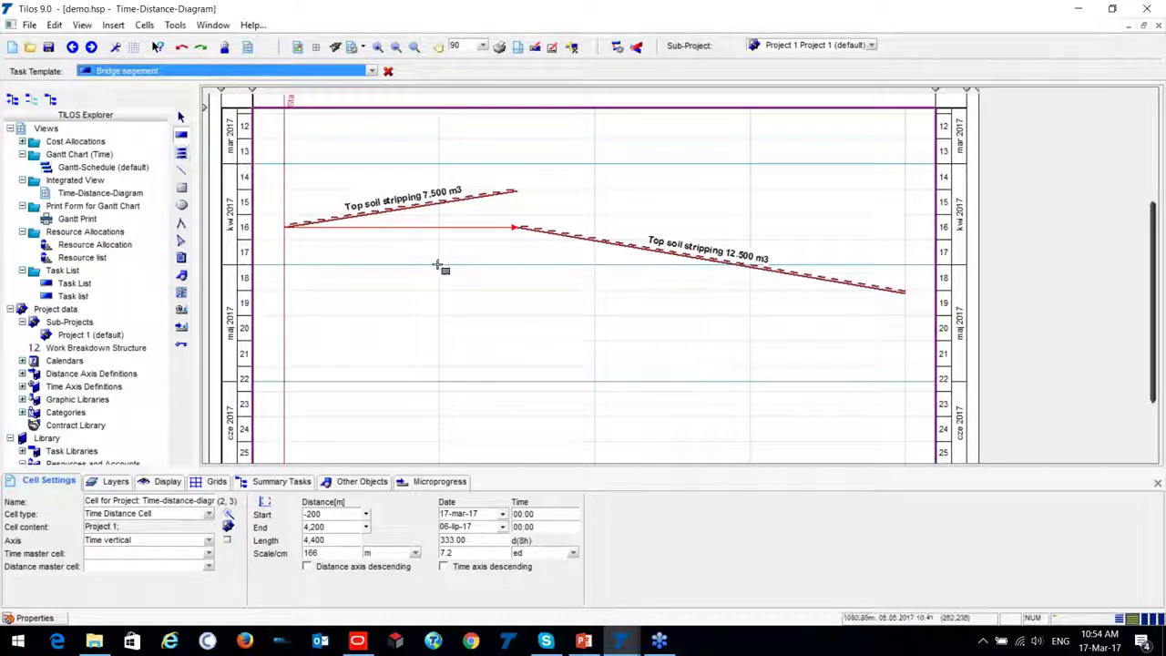
left_click_drag(432, 262, 480, 310)
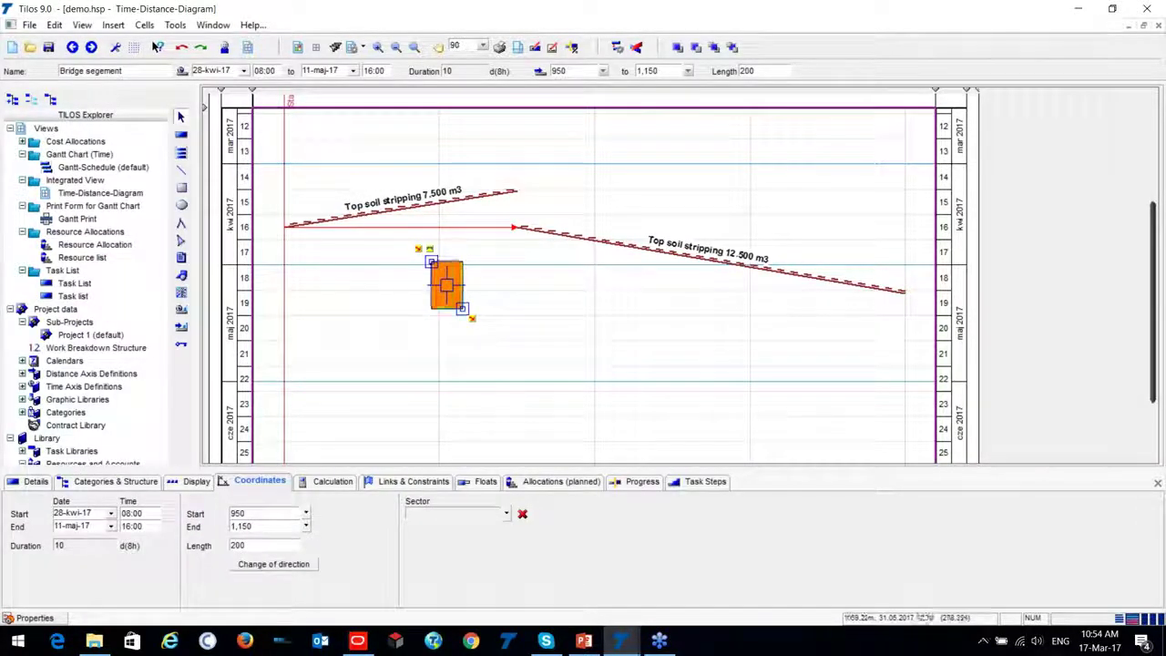
Step: Set the display type of the Bridge segement task to Triangle (blocked before)
left_click(195, 481)
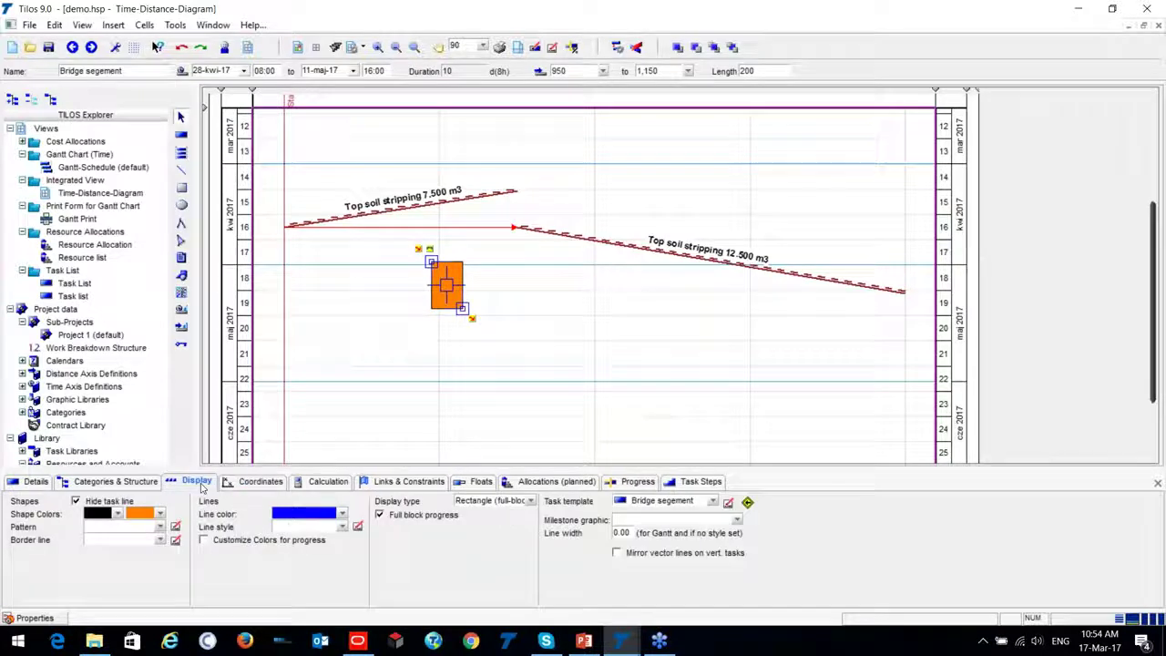
left_click(159, 516)
left_click(366, 485)
left_click(213, 383)
left_click(255, 355)
key("Escape")
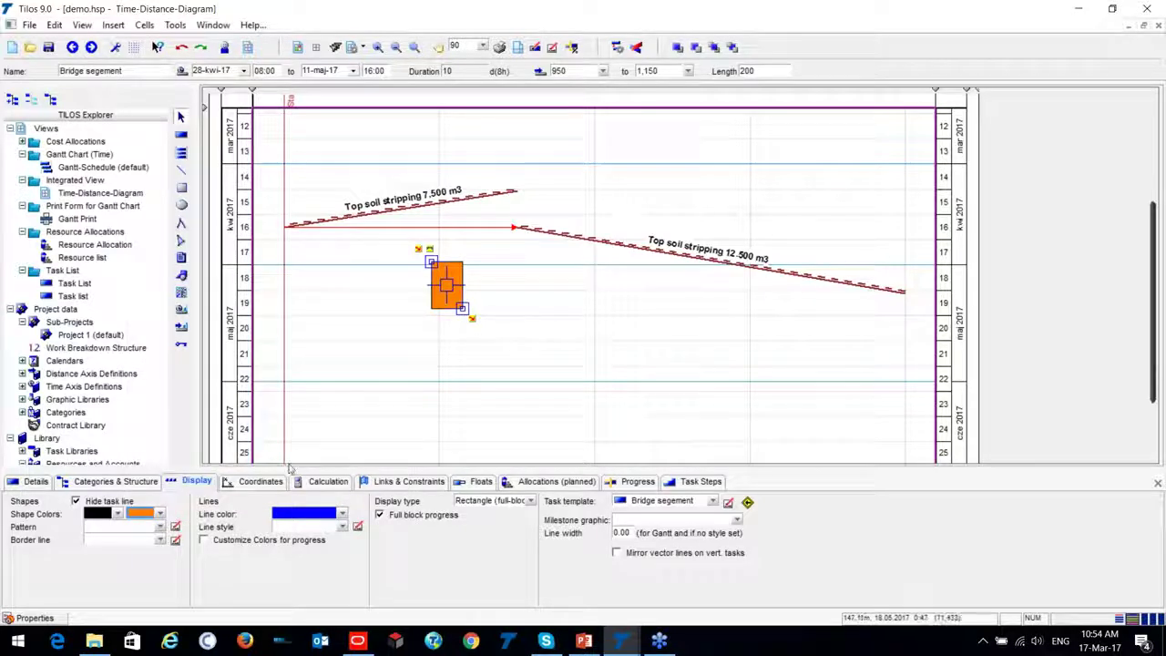
left_click(531, 500)
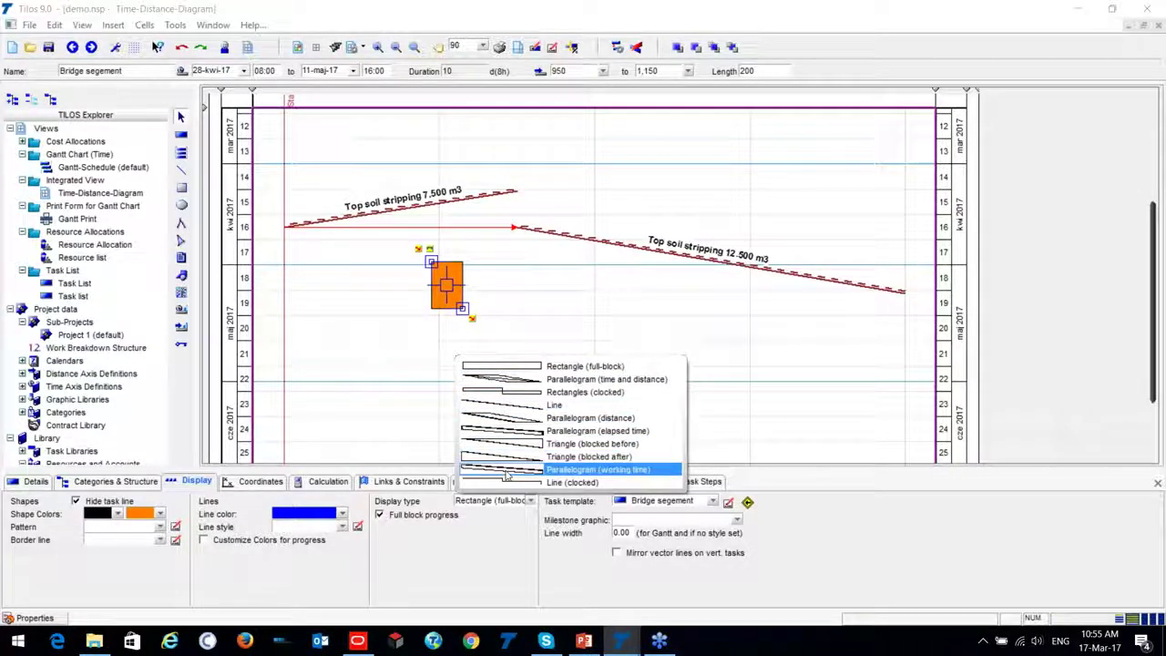
left_click(529, 446)
left_click(465, 347)
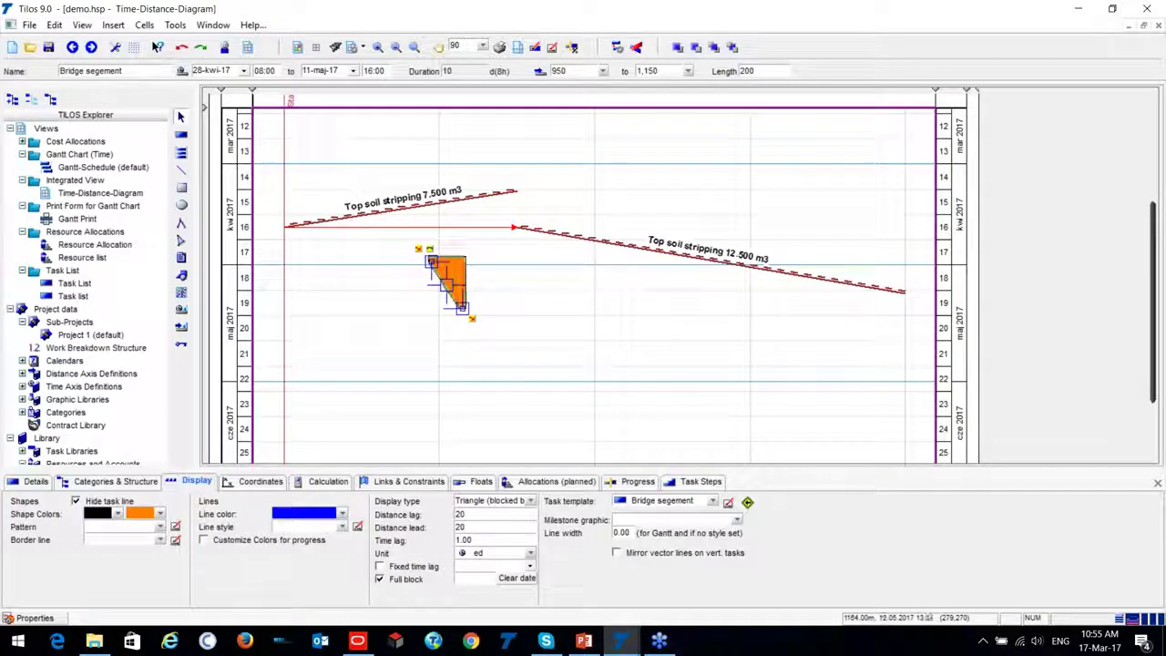
Step: Move the Bridge segement task slightly forward in distance and time, and copy it to 2,400 to 2,600 starting 09-maj-17
mouse_move(447, 283)
left_mouse_down()
mouse_move(446, 241)
mouse_move(446, 299)
left_mouse_up()
left_click(572, 319)
left_click(451, 305)
left_click_drag(500, 310, 672, 317)
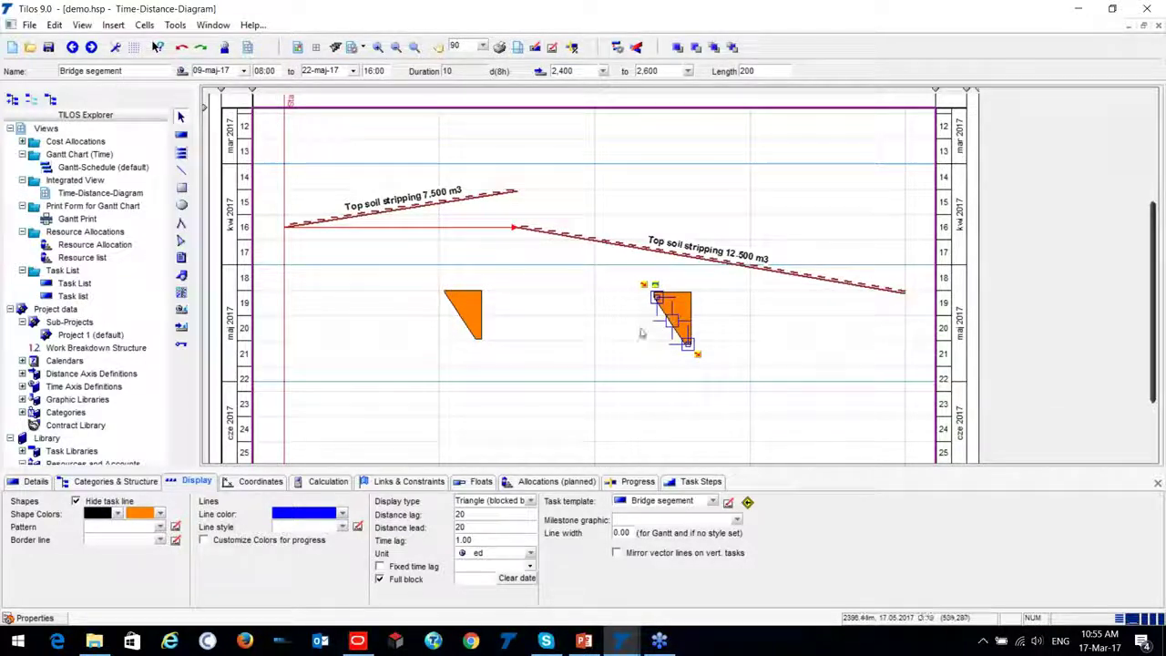
left_click(642, 331)
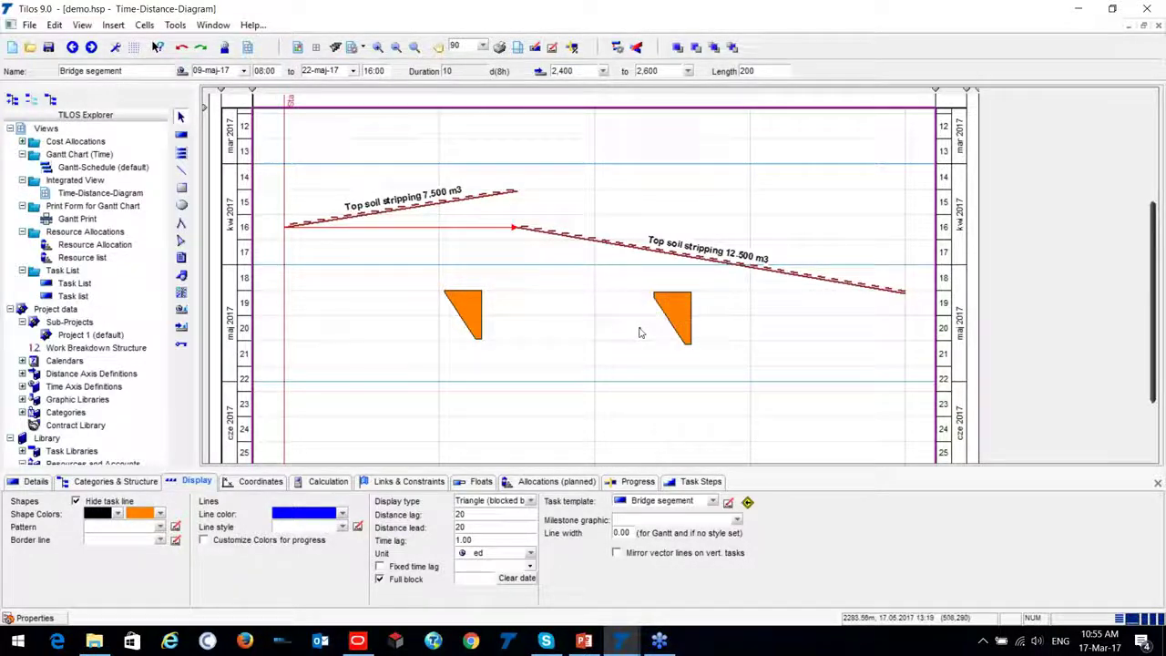
left_click(670, 293)
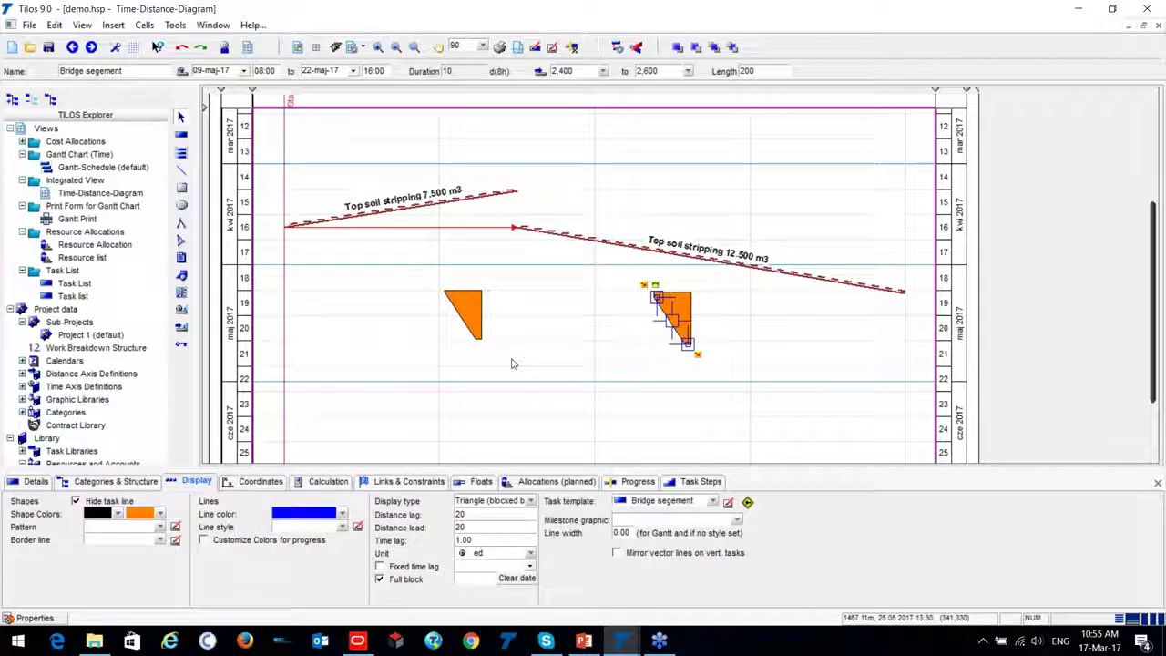
Step: Undo the copy, the changes and the creation of the Bridge segement task
key("ctrl+z")
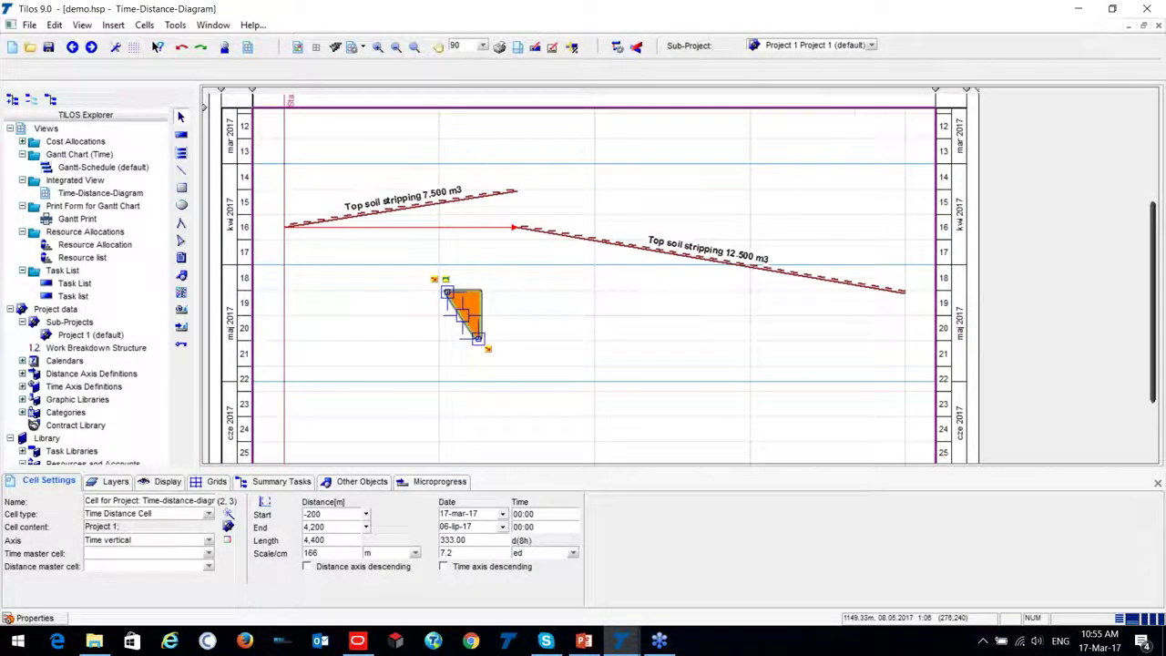
key("ctrl+z")
scroll(489, 243, "up", 3)
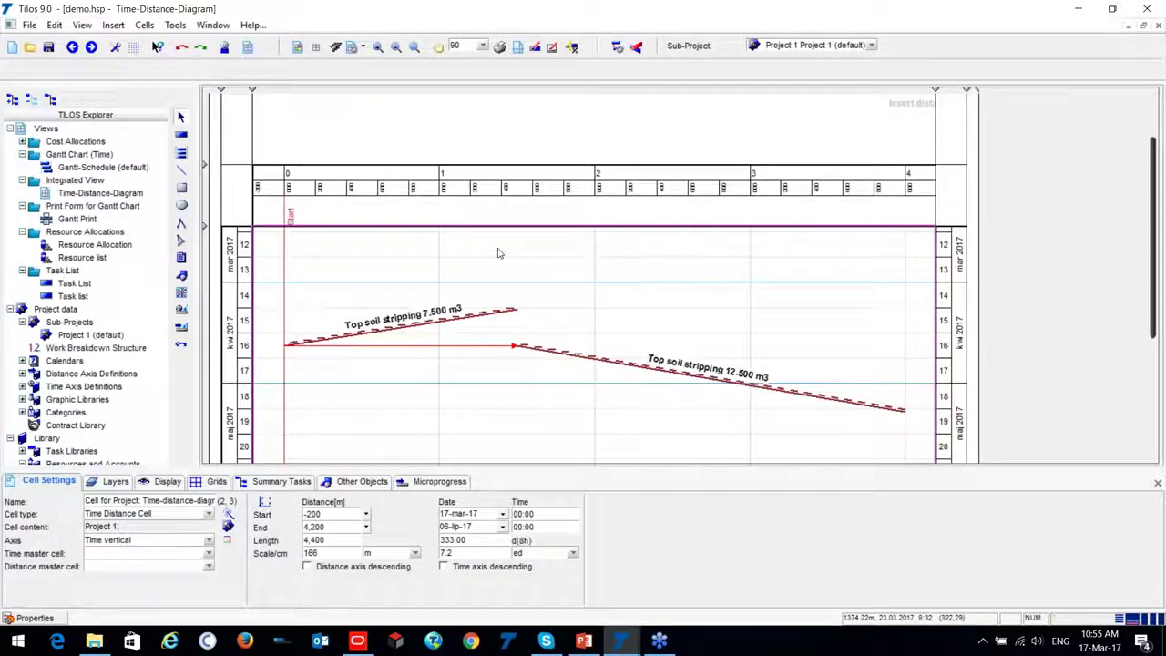
scroll(498, 254, "up", 1)
scroll(503, 226, "up", 1)
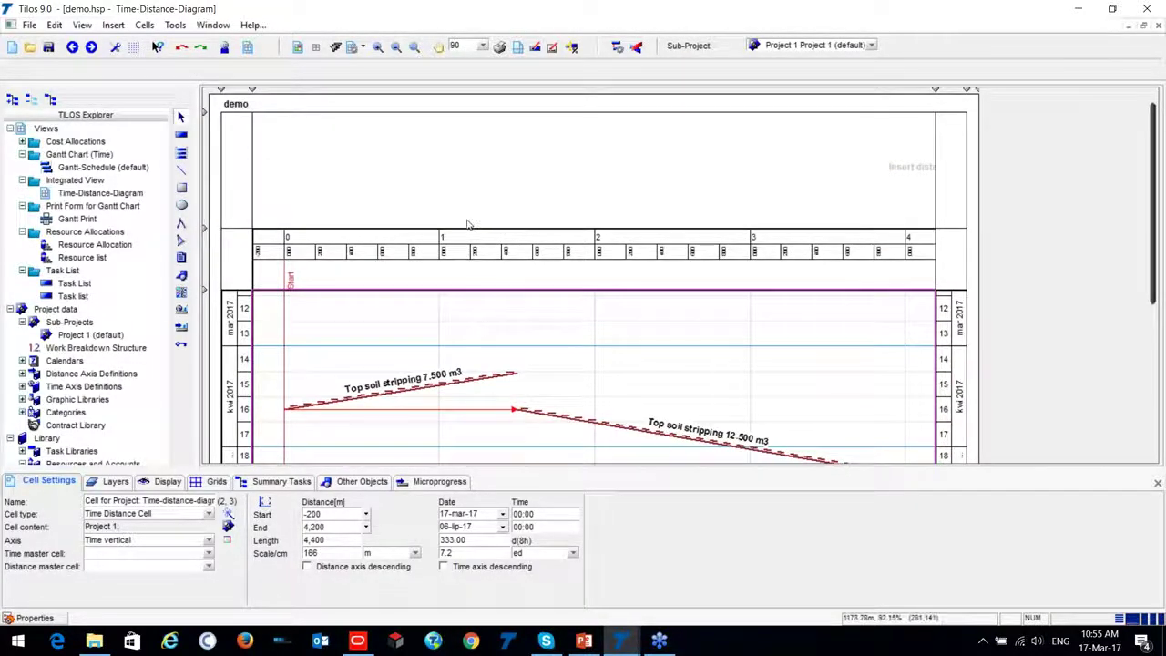
Step: Switch to the Linear project - With data file and examine the Elevation profile along the route
scroll(472, 221, "down", 2)
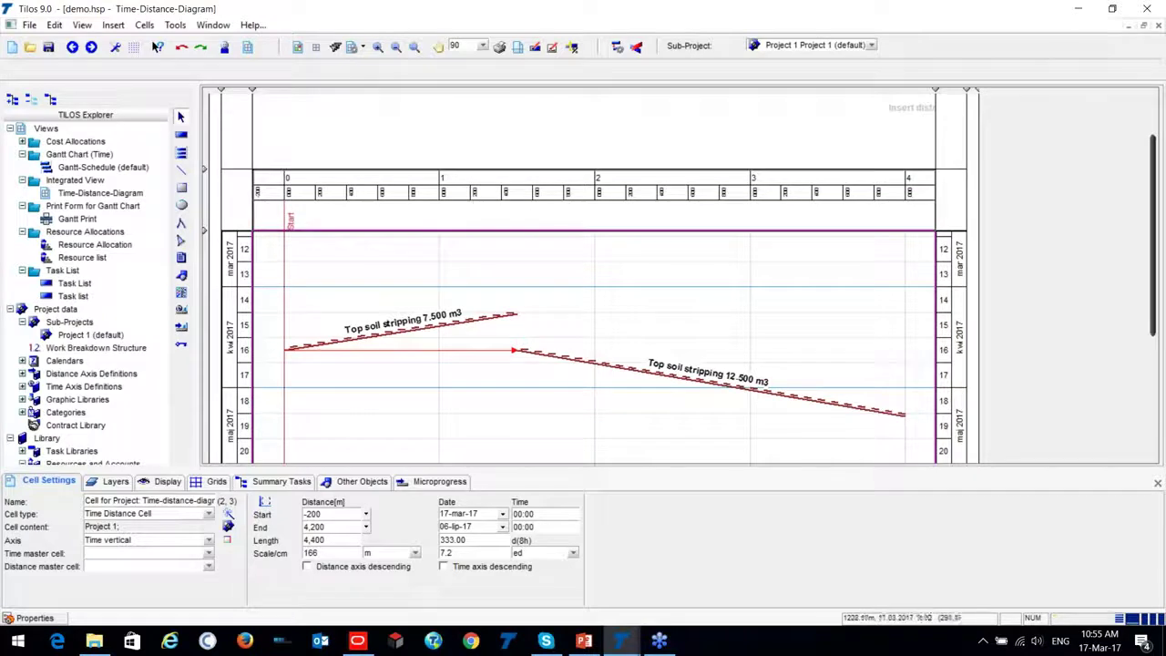
mouse_move(625, 644)
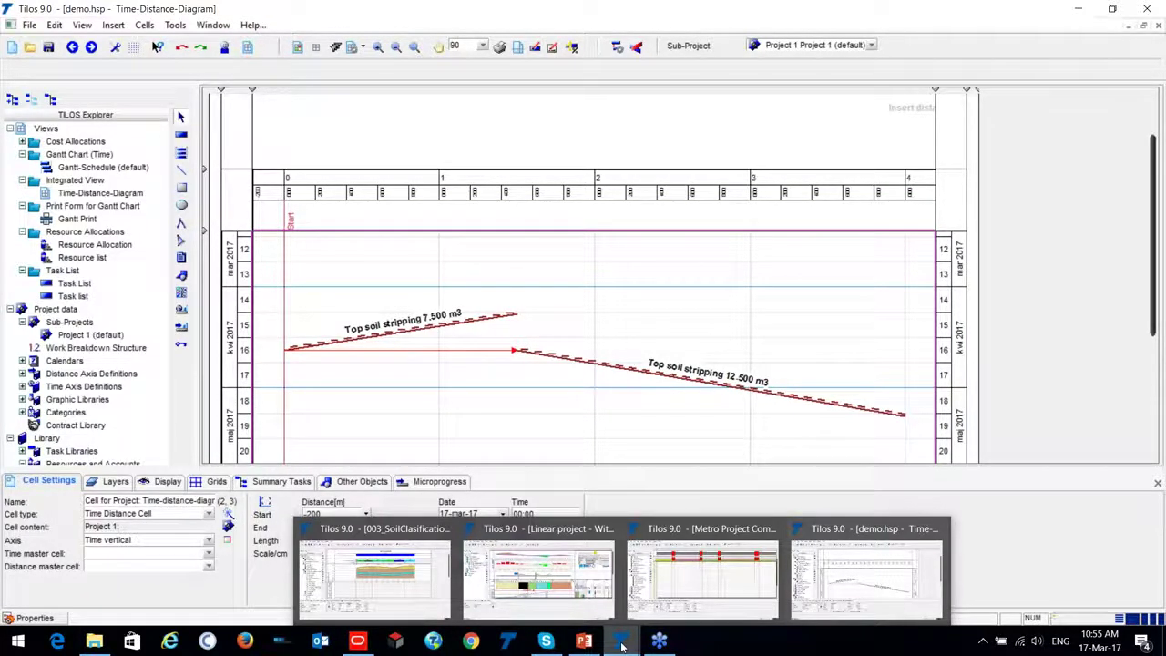
left_click(537, 569)
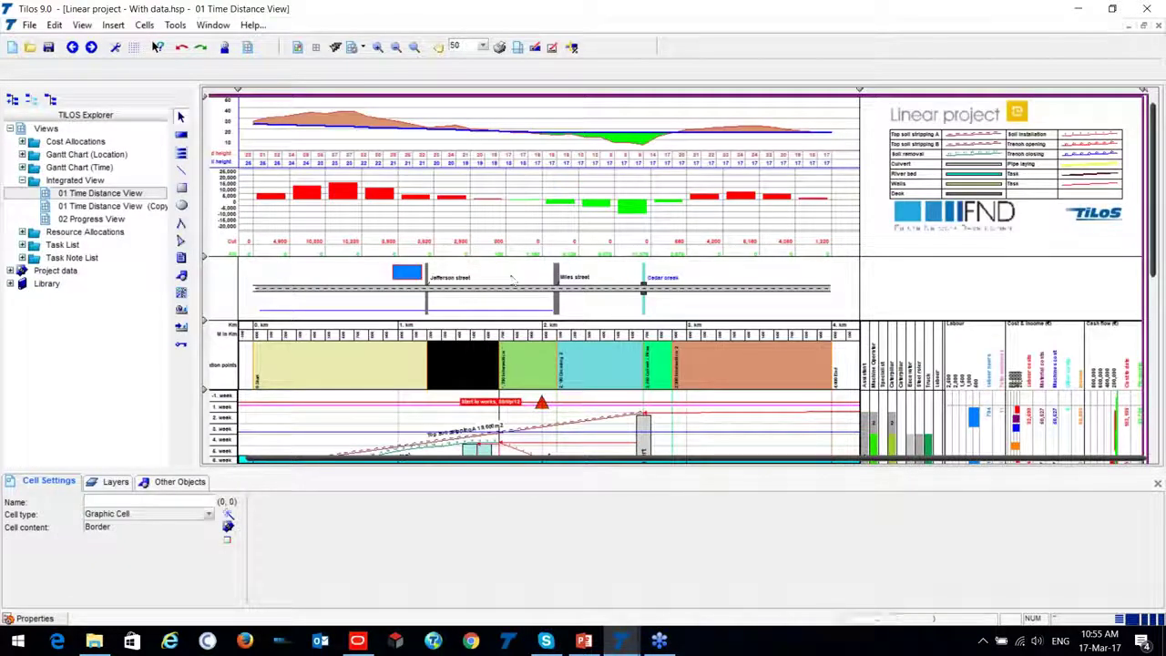
scroll(355, 260, "down", 2)
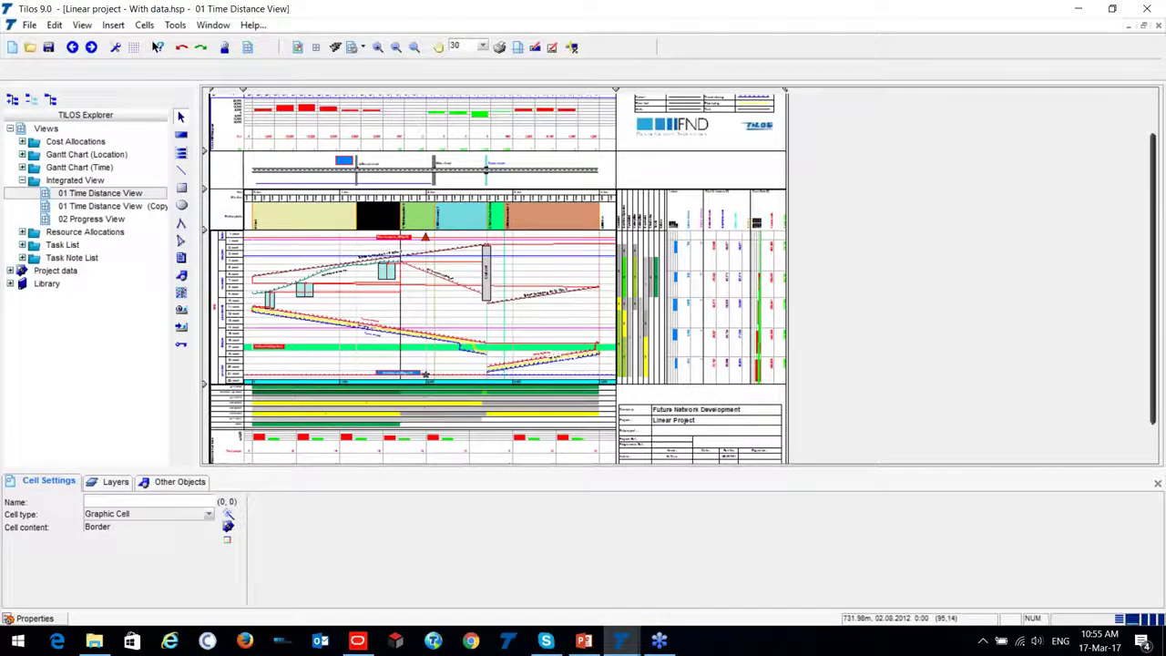
scroll(282, 125, "up", 1)
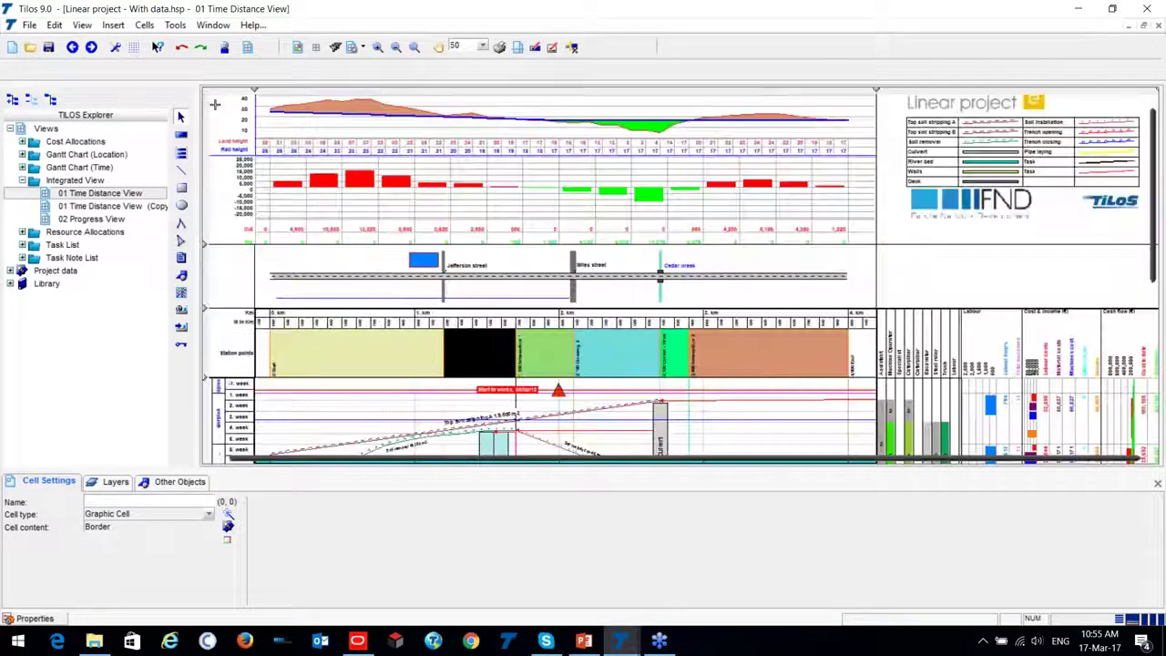
scroll(233, 105, "up", 4)
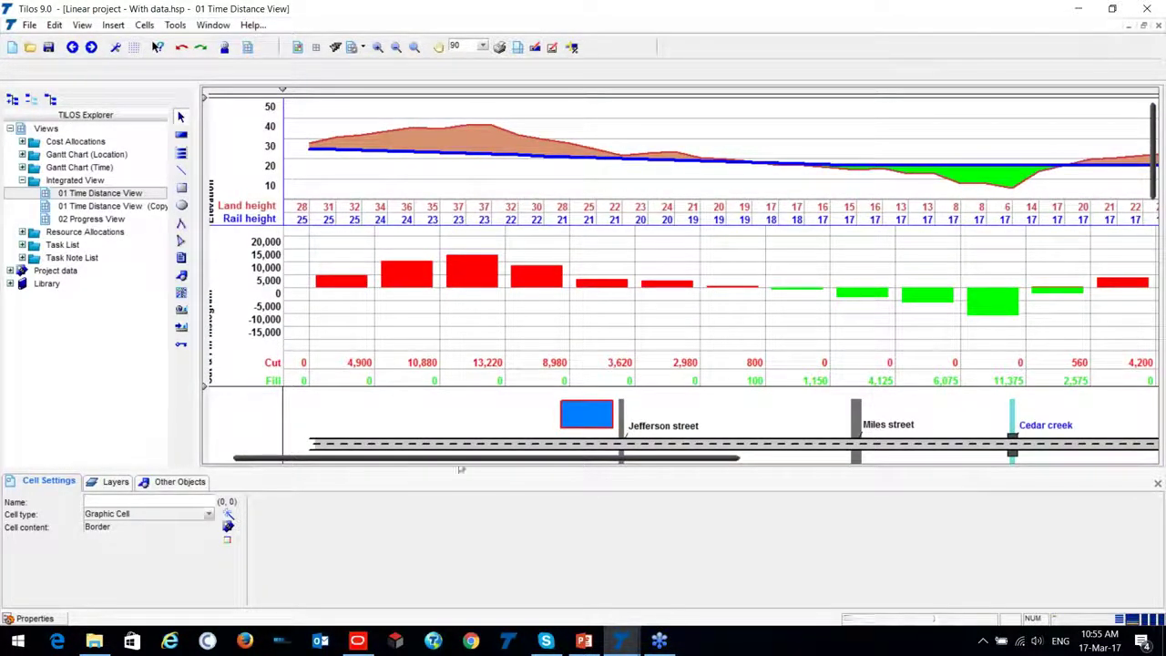
left_click_drag(460, 463, 378, 455)
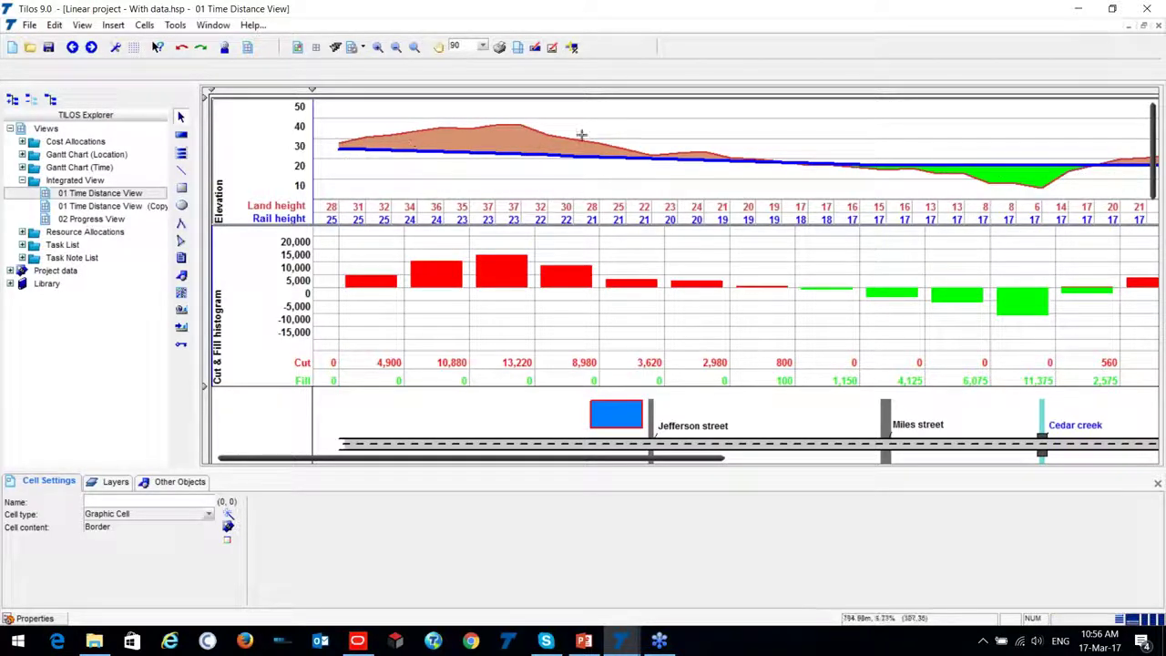
scroll(515, 171, "right", 5)
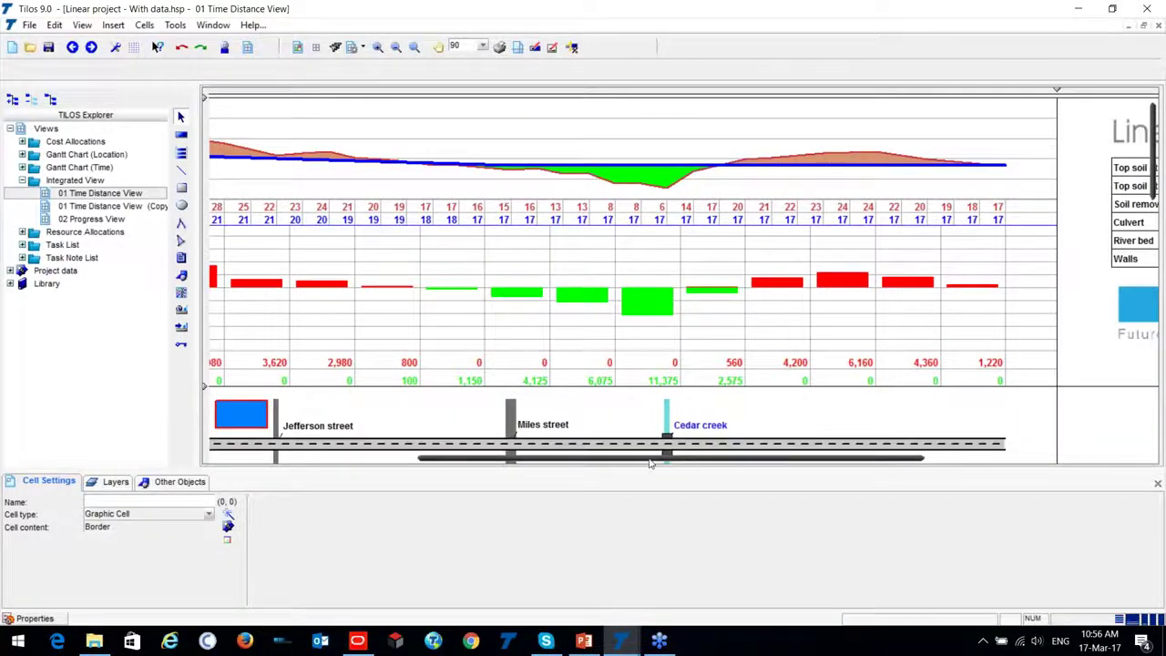
scroll(388, 206, "left", 5)
Step: Select the chart object and examine the cut and fill quantities along the route in the Cut & Fill histogram
right_click(397, 170)
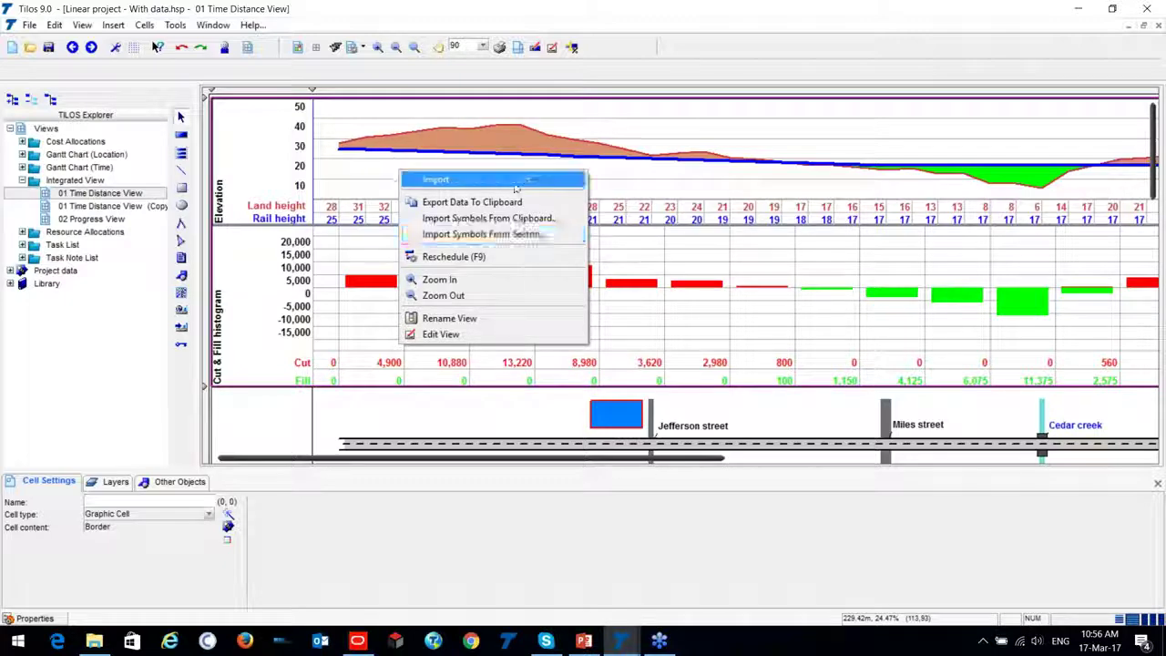
left_click(399, 161)
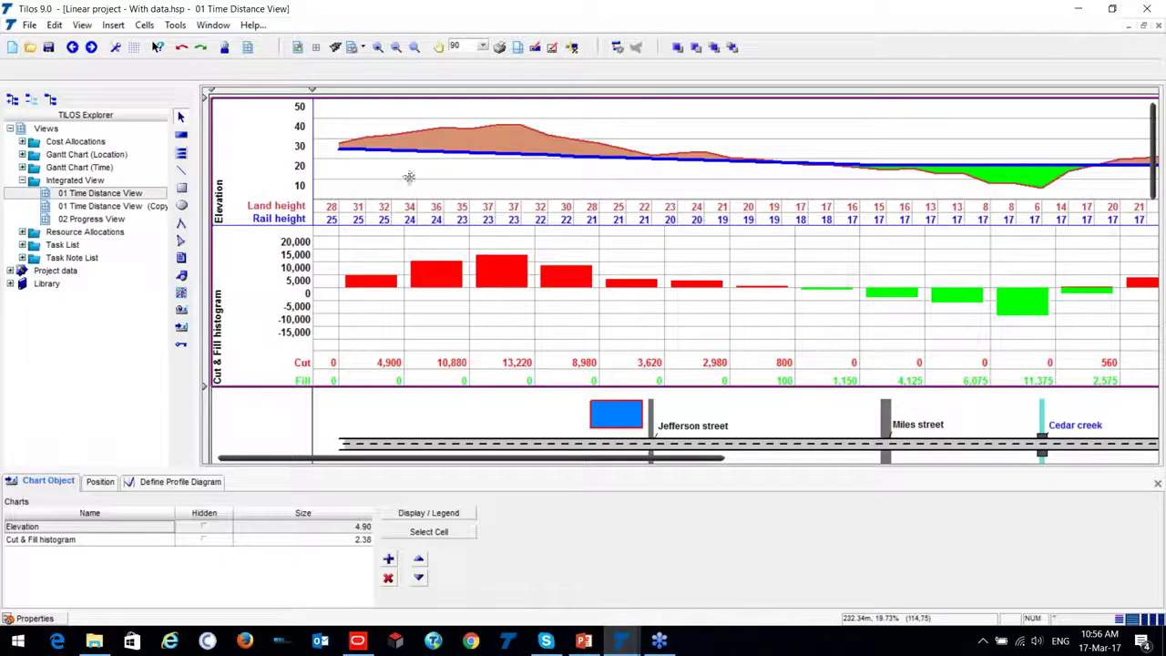
scroll(325, 280, "down", 2)
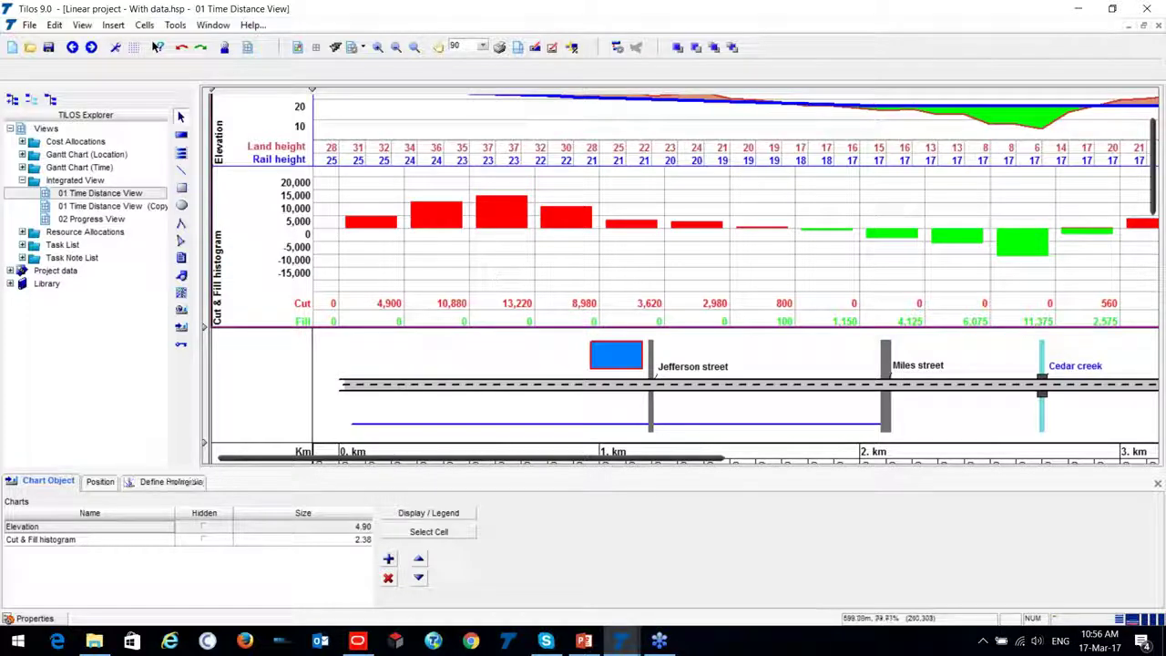
scroll(389, 319, "down", 3)
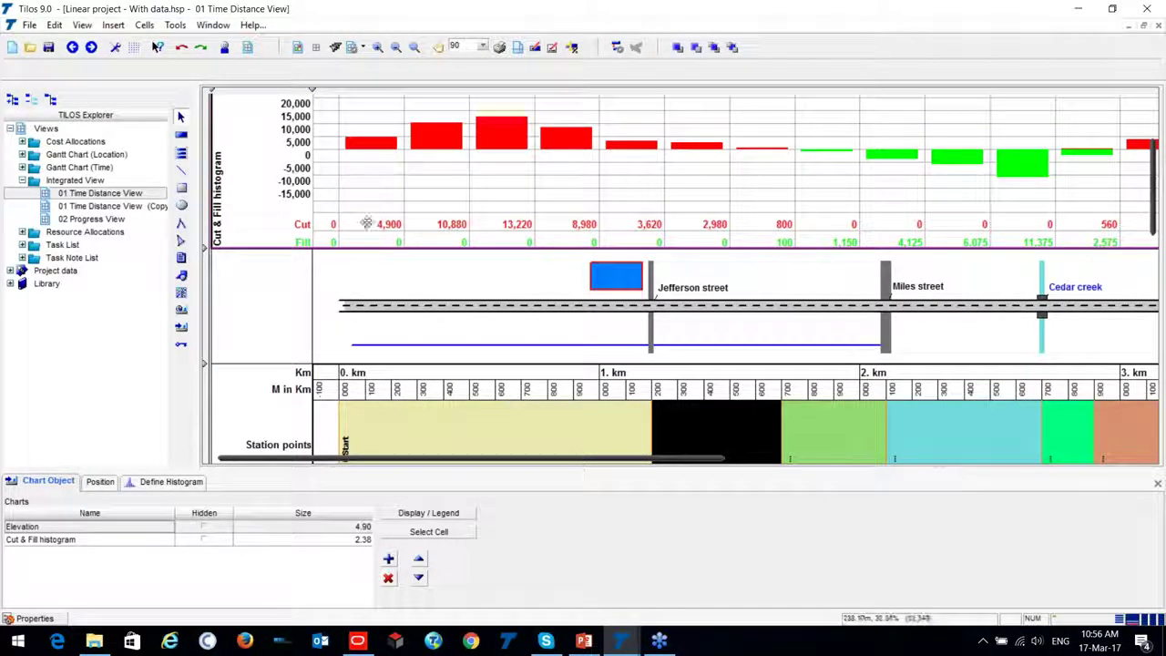
scroll(368, 223, "up", 4)
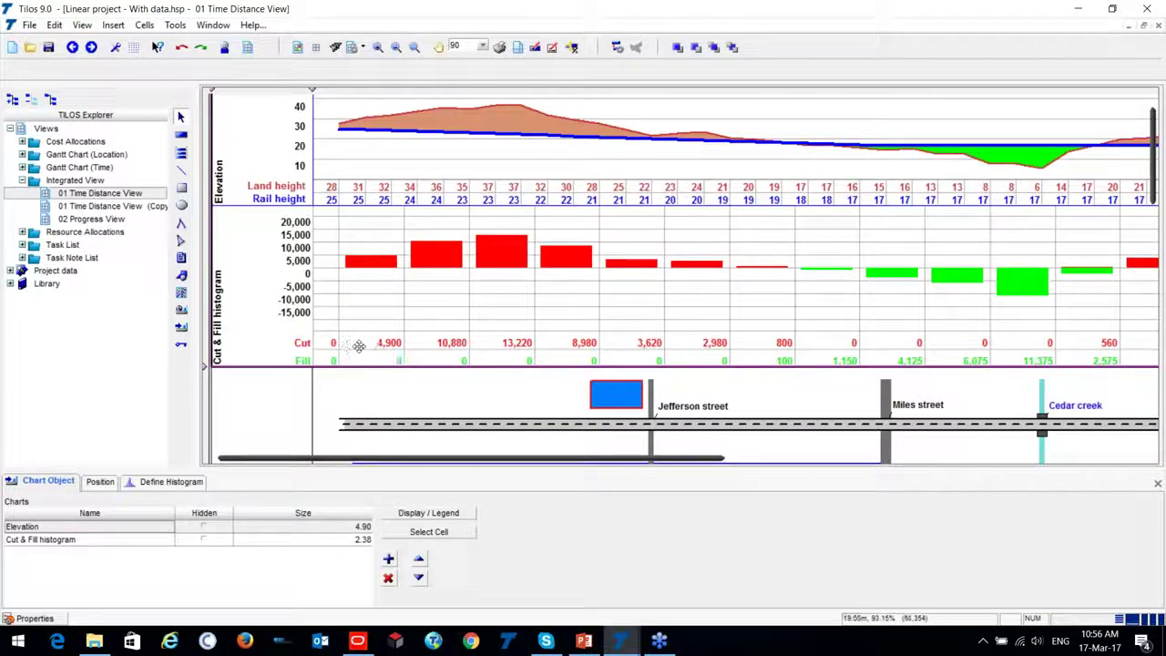
left_click(397, 345)
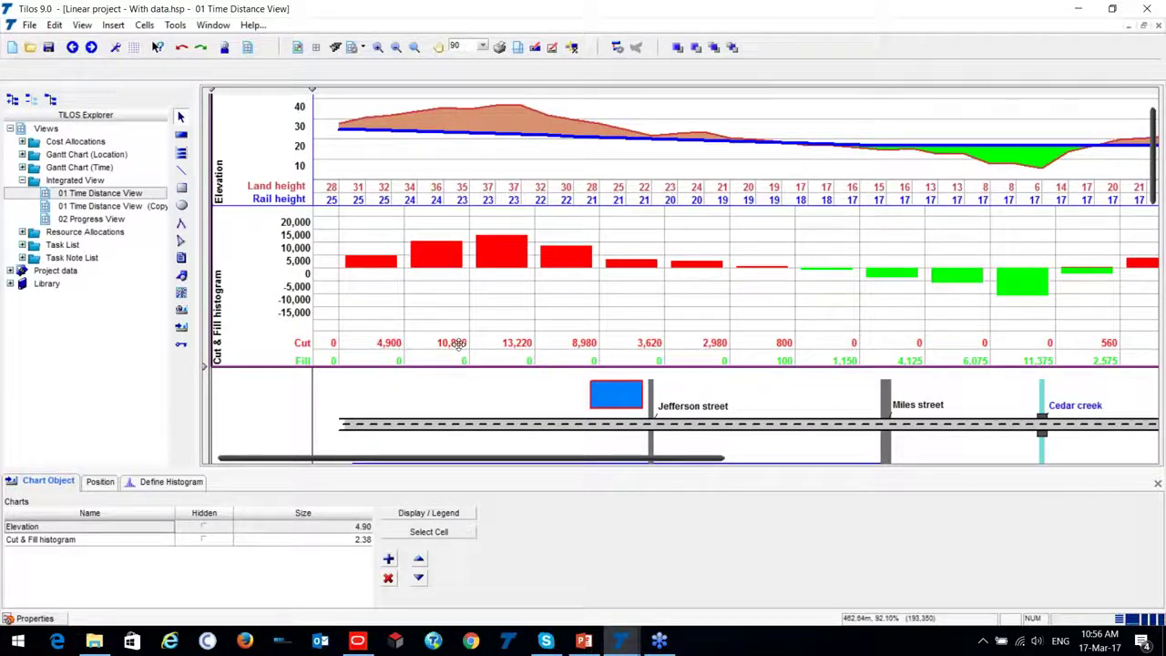
left_click(547, 340)
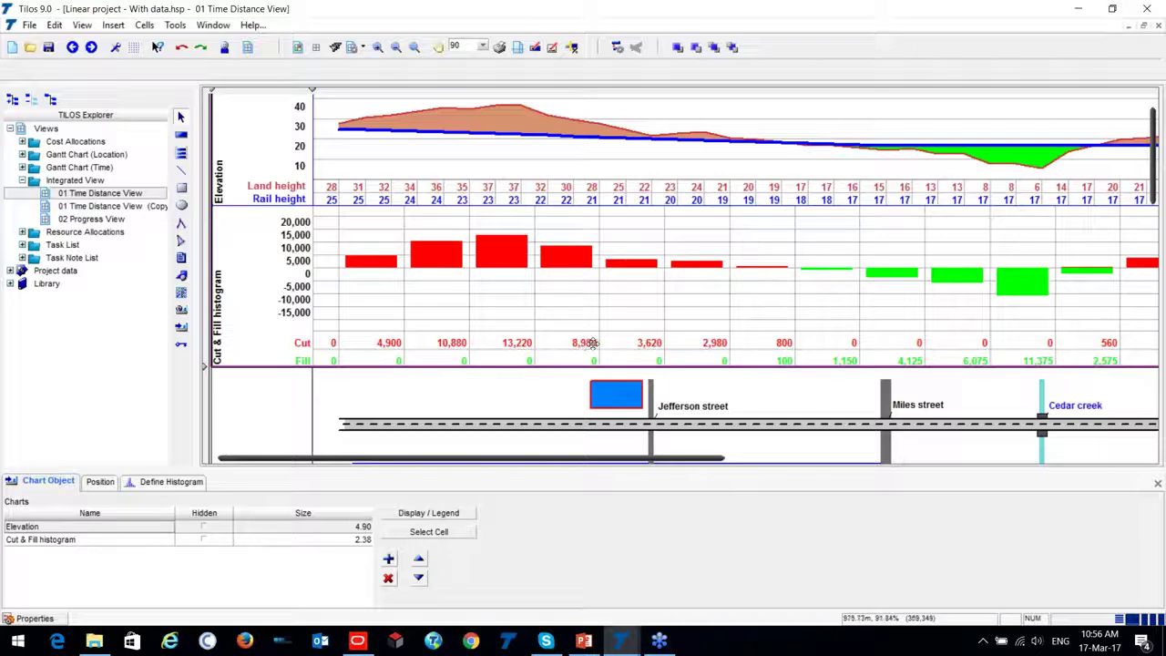
left_click_drag(562, 467, 692, 466)
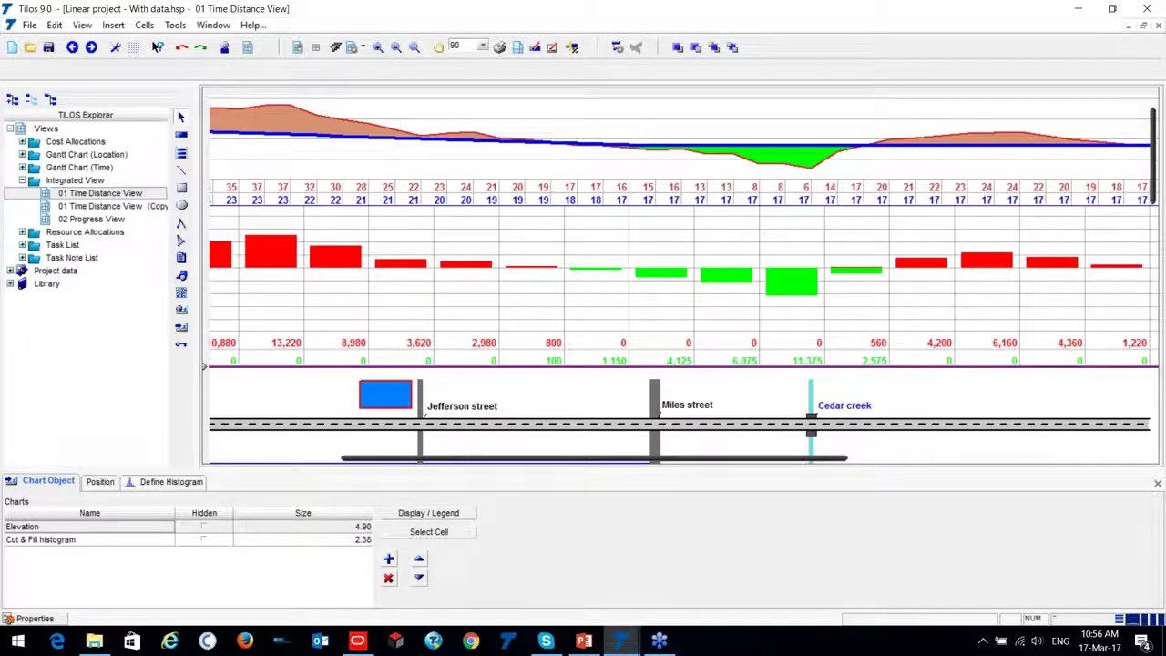
scroll(819, 351, "left", 5)
Step: Examine the road layout with its streets and creek, the kilometre scale and the coloured station point sections
scroll(559, 338, "down", 2)
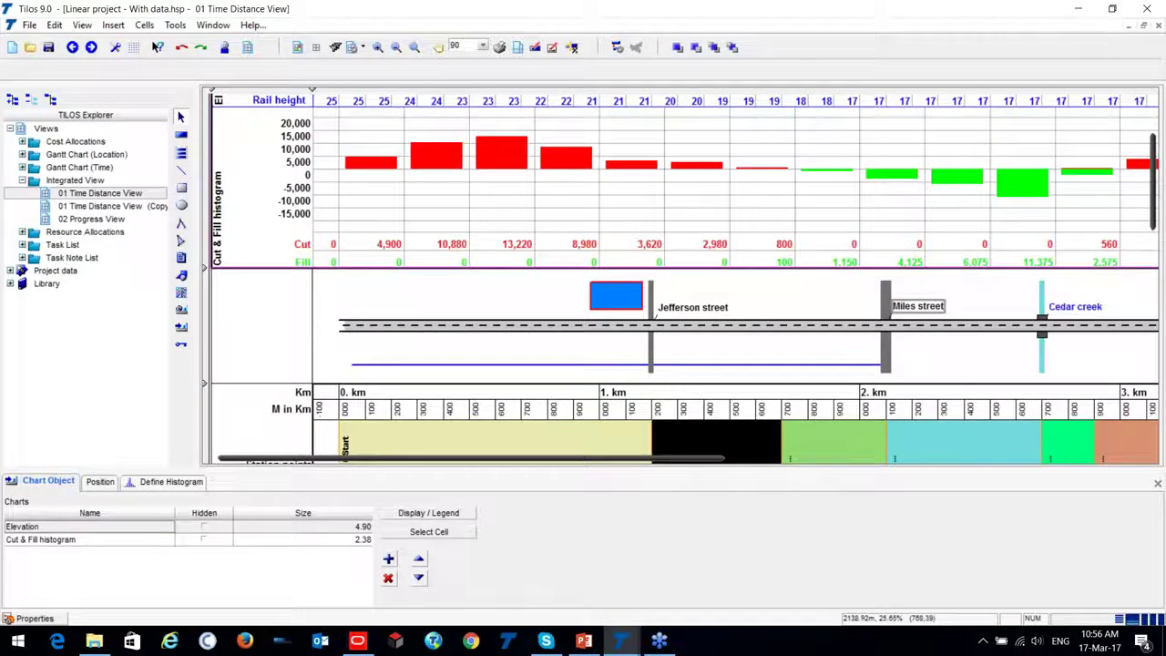
scroll(567, 310, "down", 1)
scroll(447, 290, "down", 1)
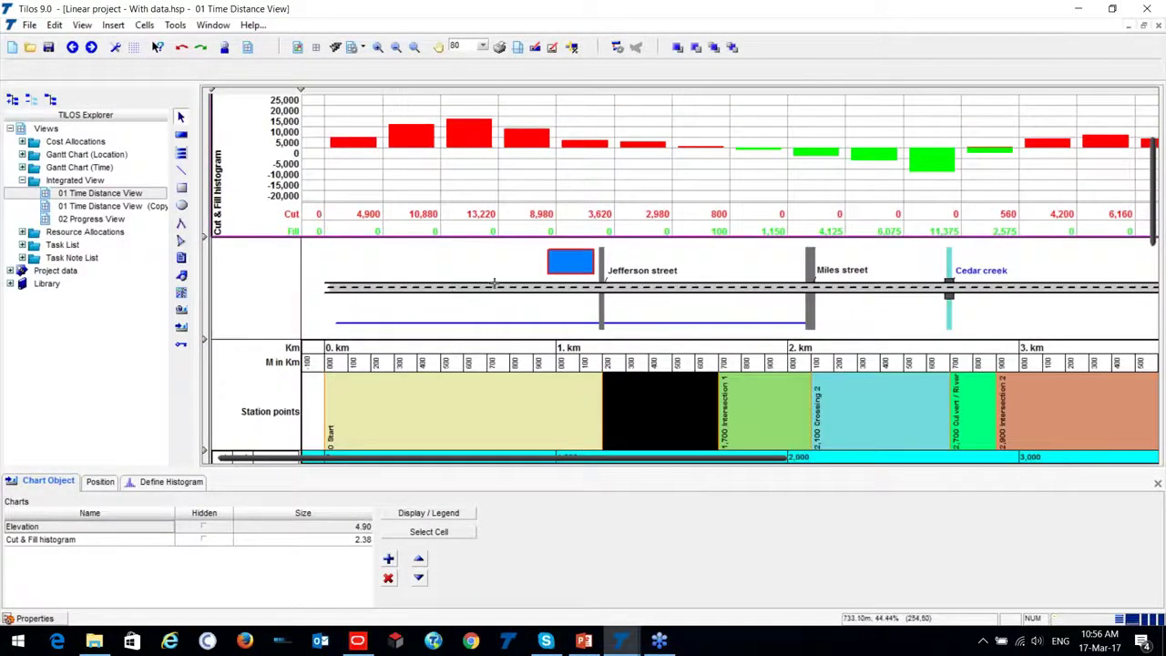
scroll(492, 285, "down", 3)
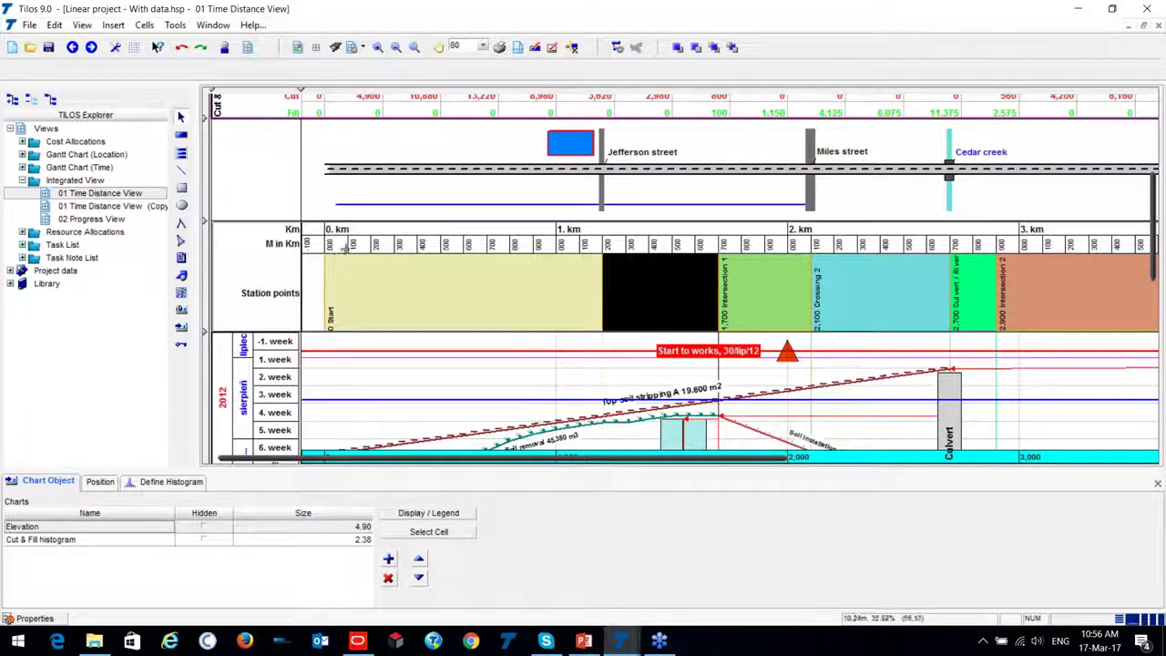
left_click(278, 250)
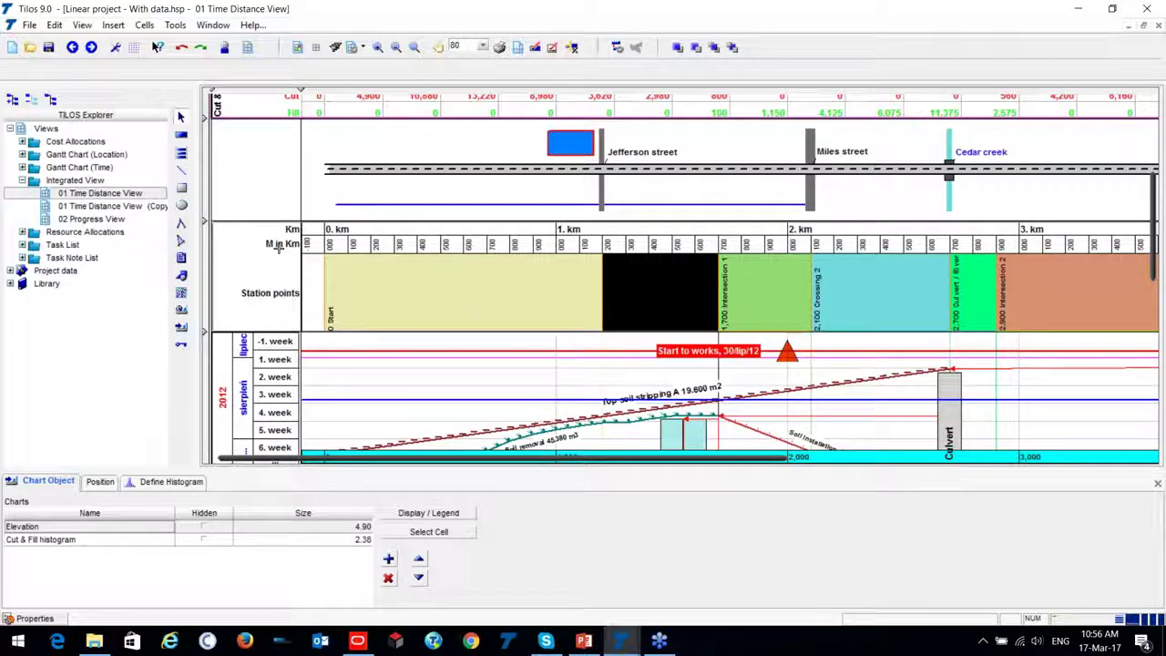
left_click(468, 249)
Step: Delete the Top soil stripping A task and the light-blue block tasks around the Soil removal curve
scroll(482, 269, "down", 2)
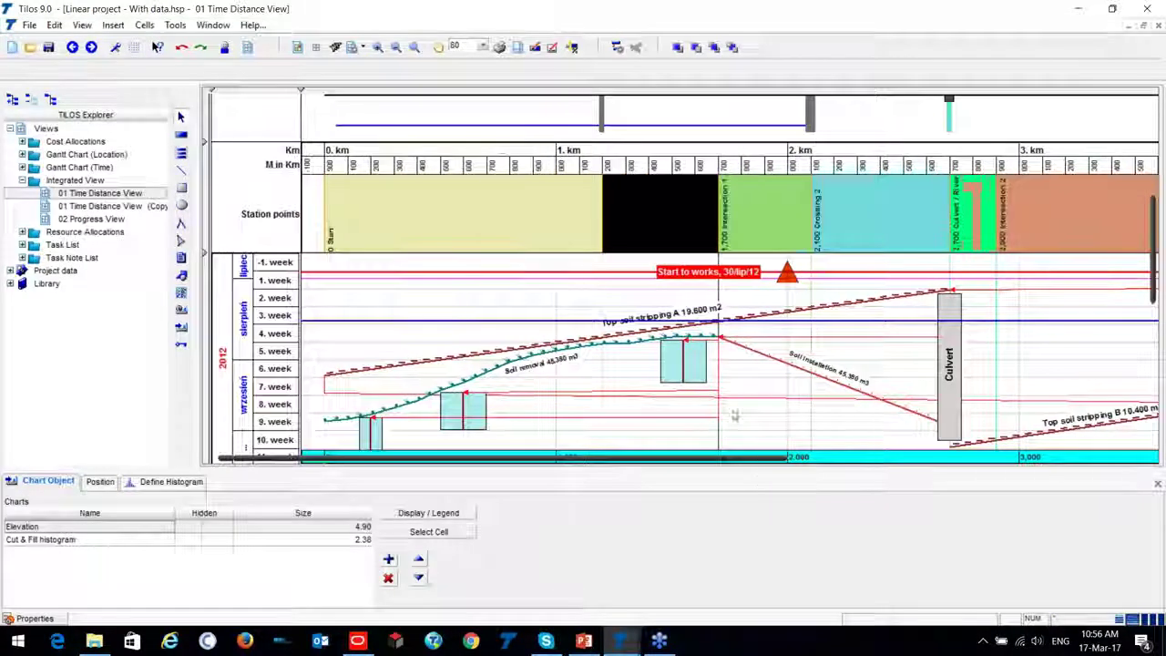
scroll(720, 382, "down", 3)
scroll(704, 298, "down", 2)
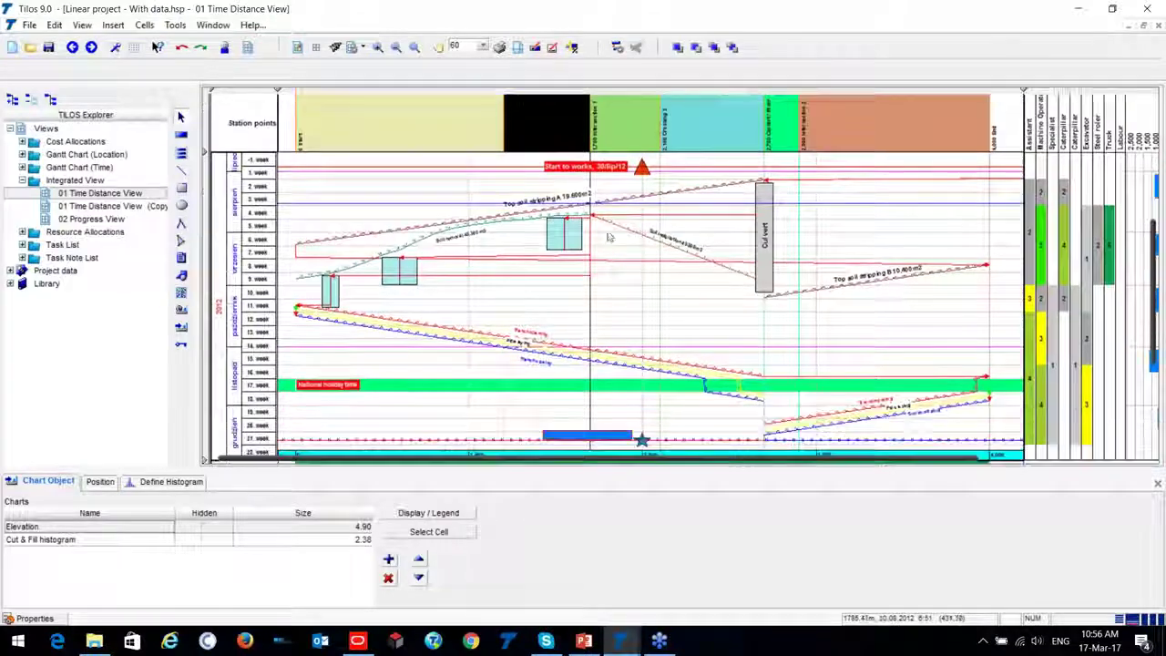
scroll(381, 250, "up", 3)
scroll(381, 250, "up", 2)
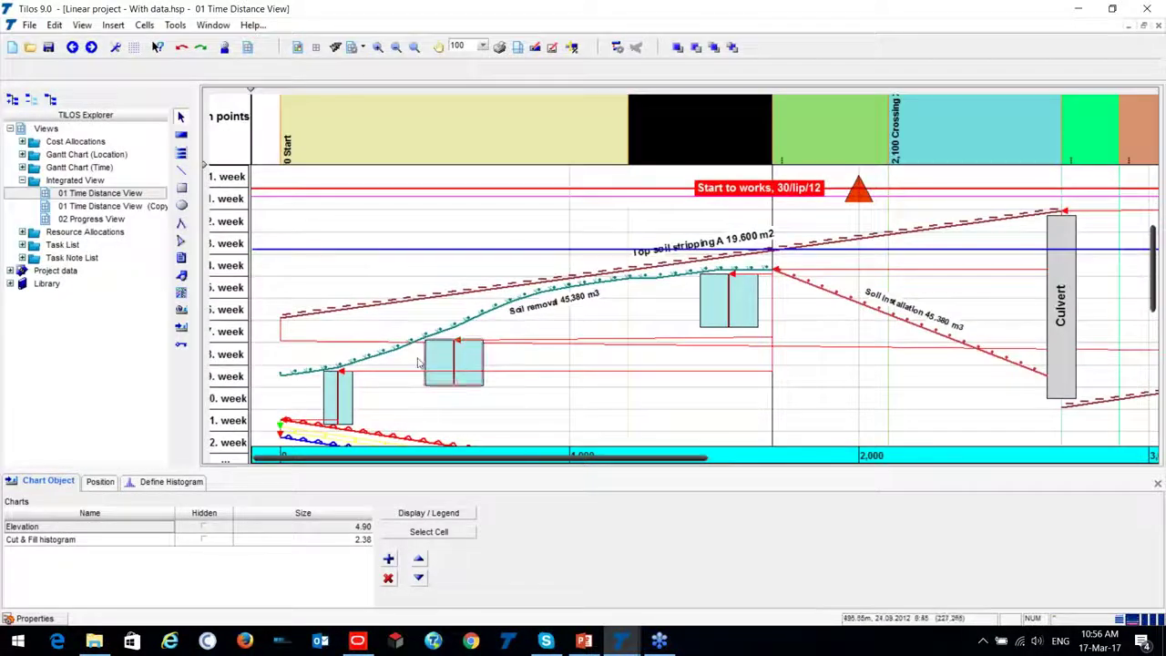
left_click(483, 313)
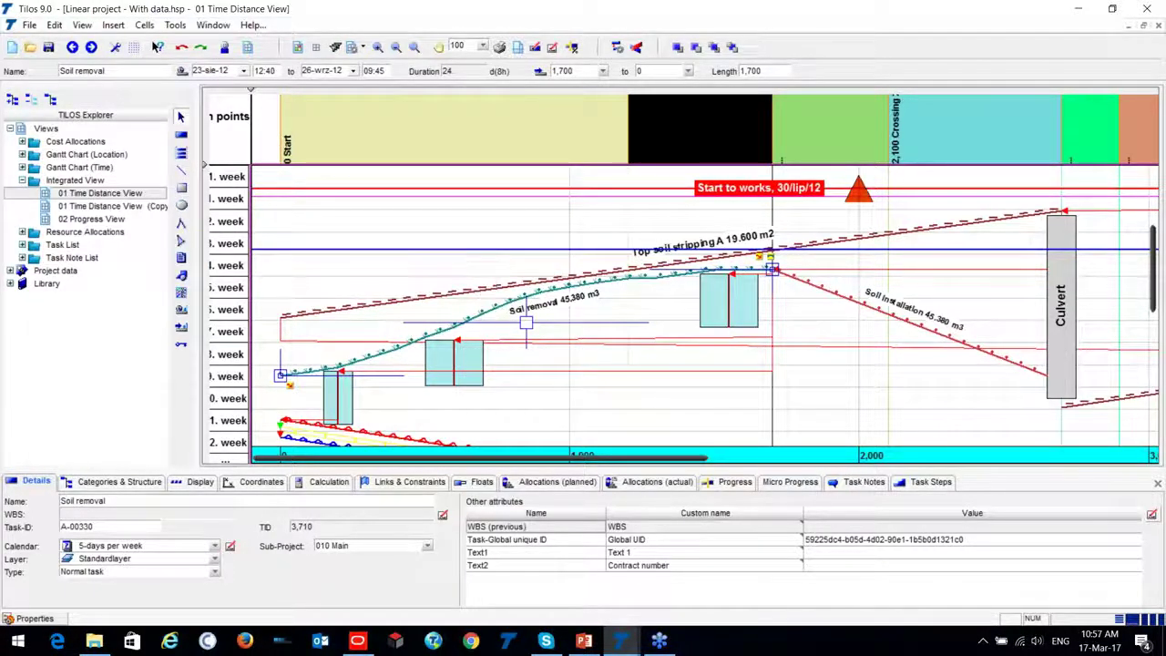
left_click(489, 285)
key("Delete")
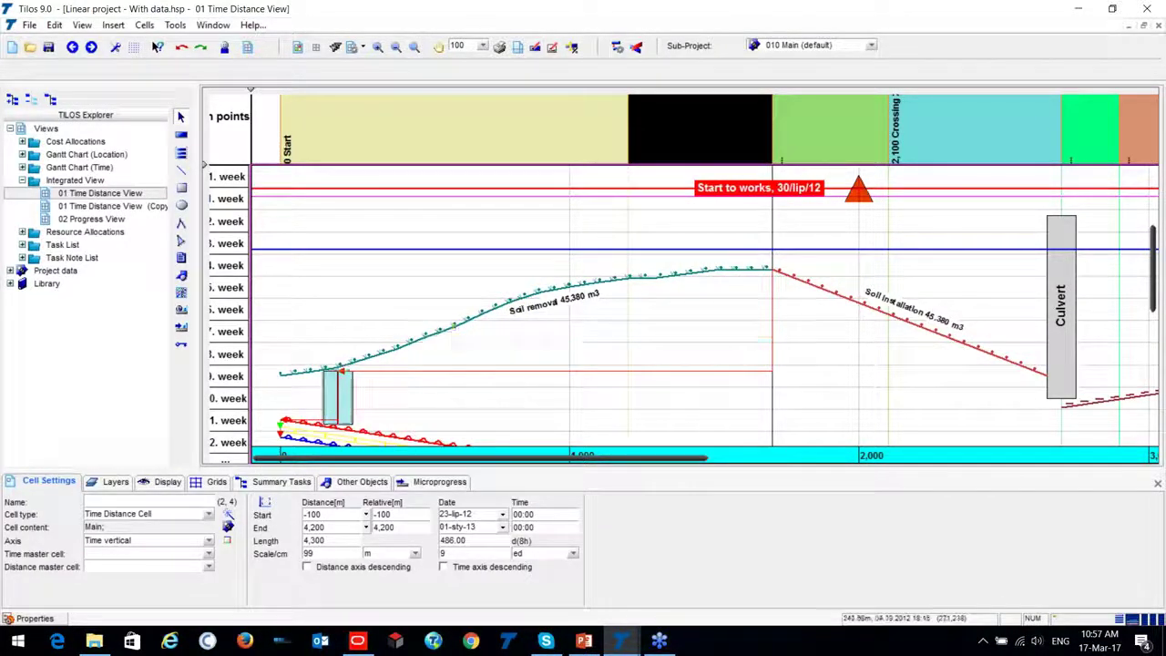
Step: Move the Soil removal task slightly in time so that it starts on 27-sie-12 at 08:00
left_click(527, 300)
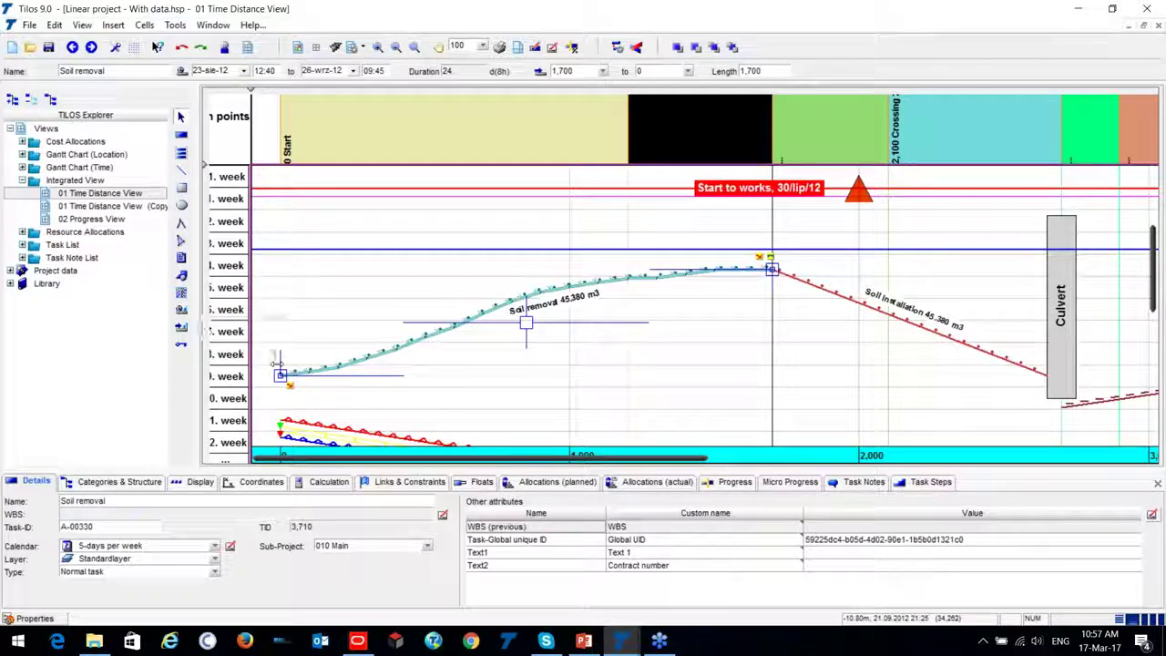
left_click_drag(277, 365, 290, 358)
left_click_drag(541, 315, 521, 327)
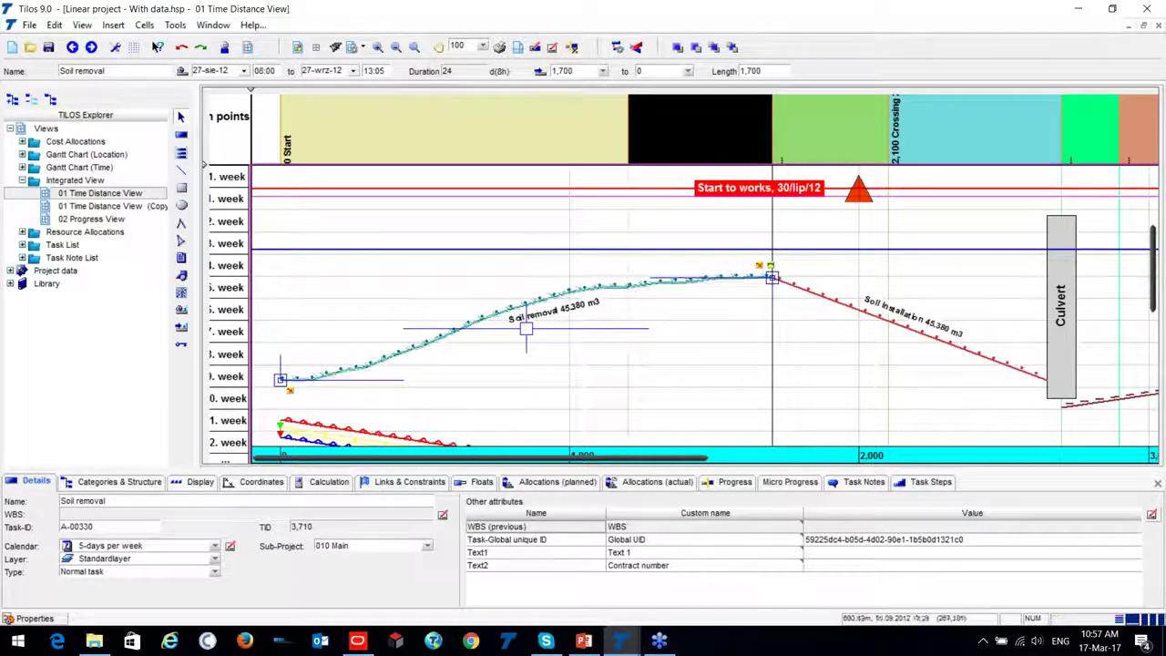
Step: Shorten the Soil removal task to begin at 1,300, and extend it back to 1,700 with a start on 29-sie-12
scroll(383, 382, "up", 5)
scroll(618, 163, "up", 2)
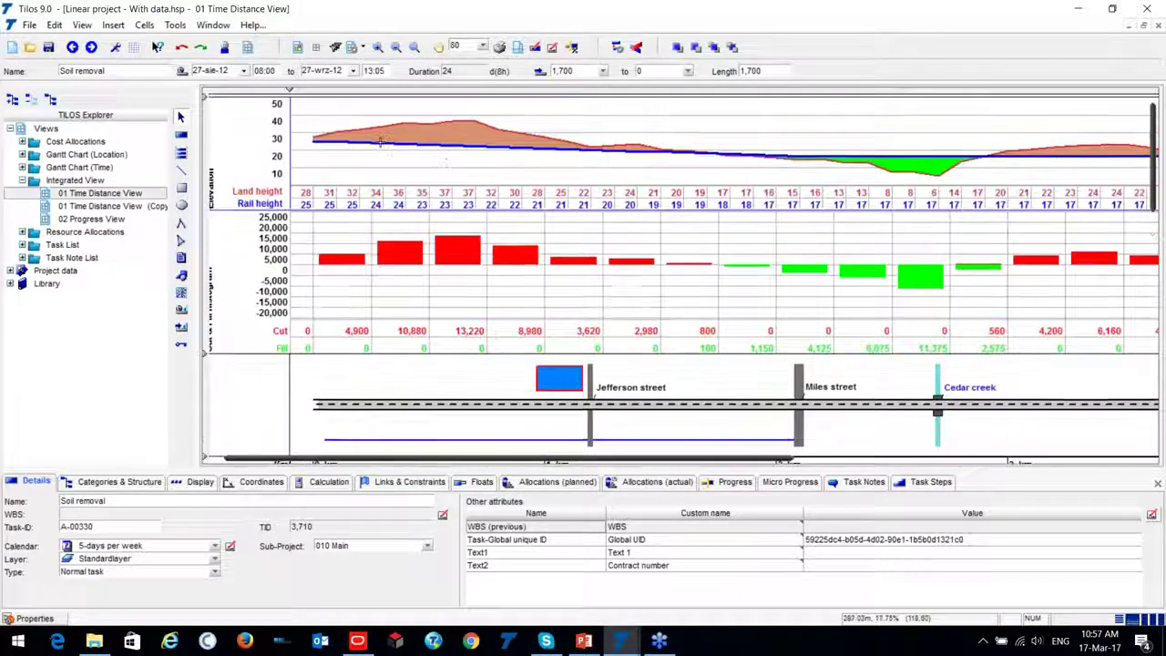
scroll(464, 242, "down", 1)
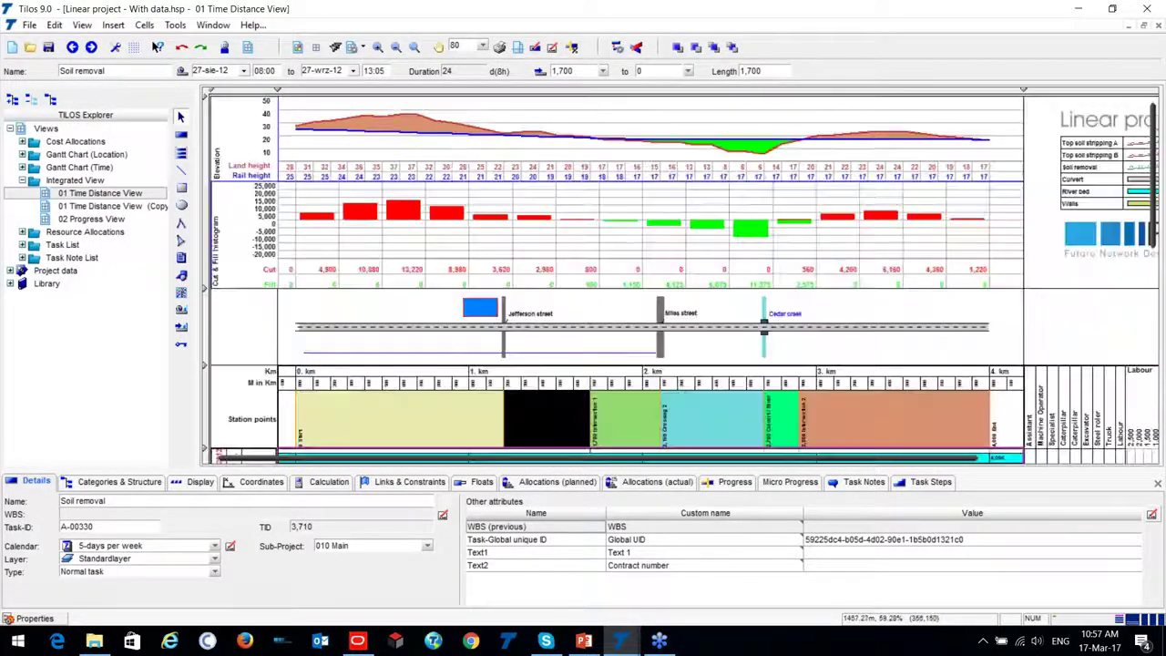
scroll(387, 355, "down", 3)
scroll(386, 355, "up", 3)
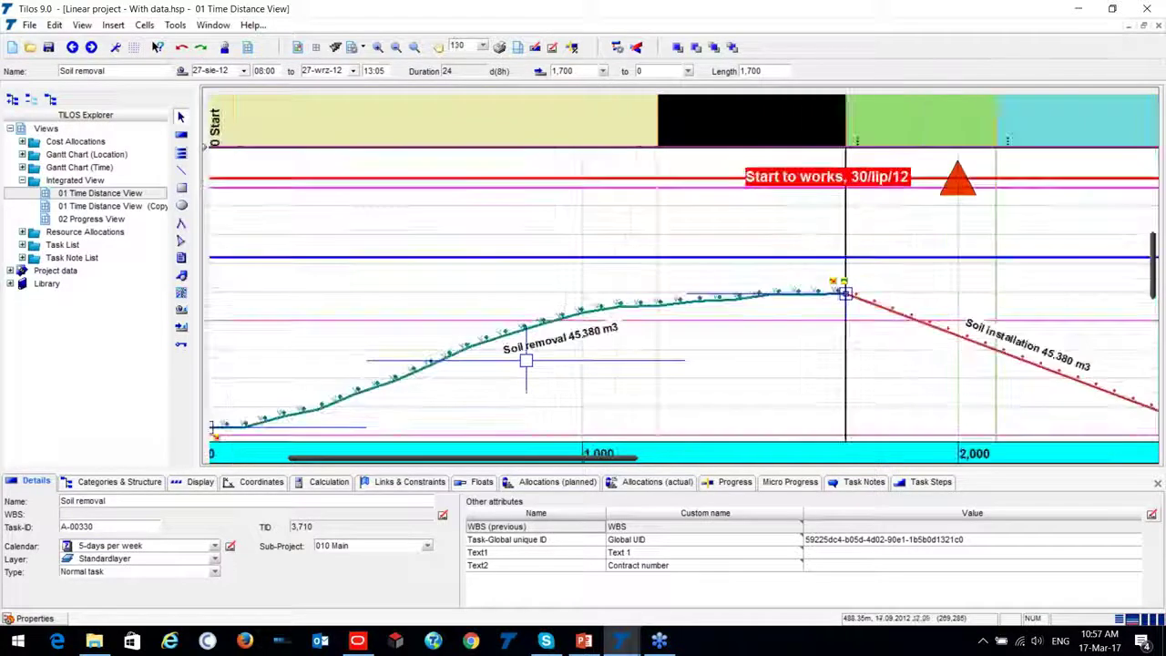
scroll(386, 355, "down", 1)
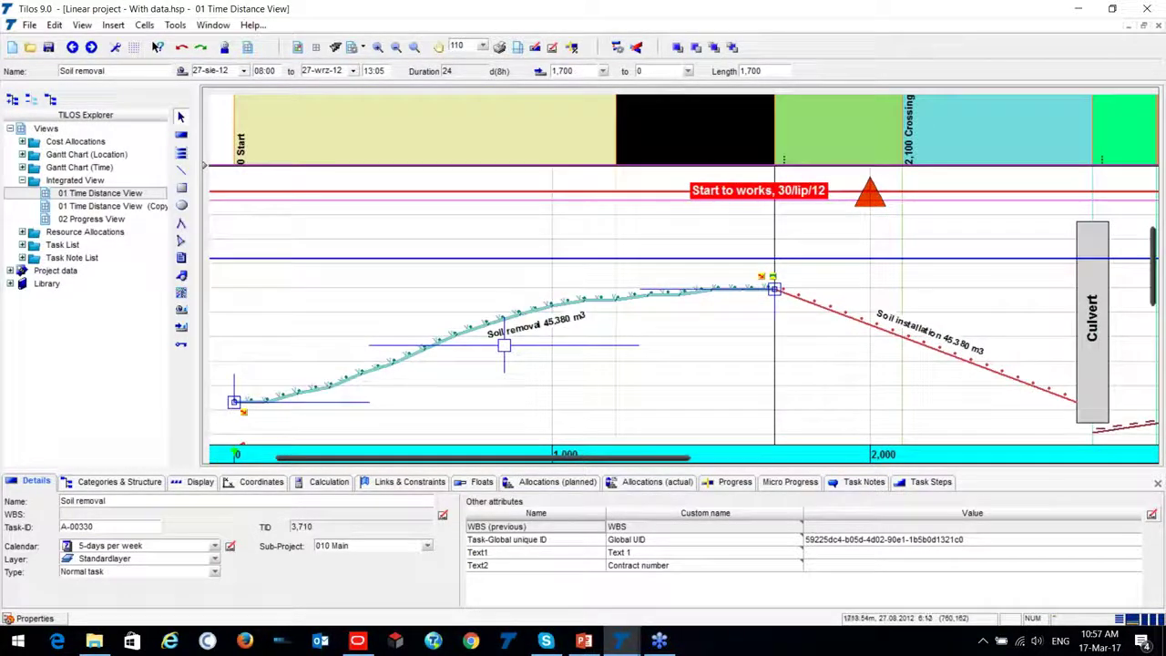
left_click_drag(774, 289, 647, 299)
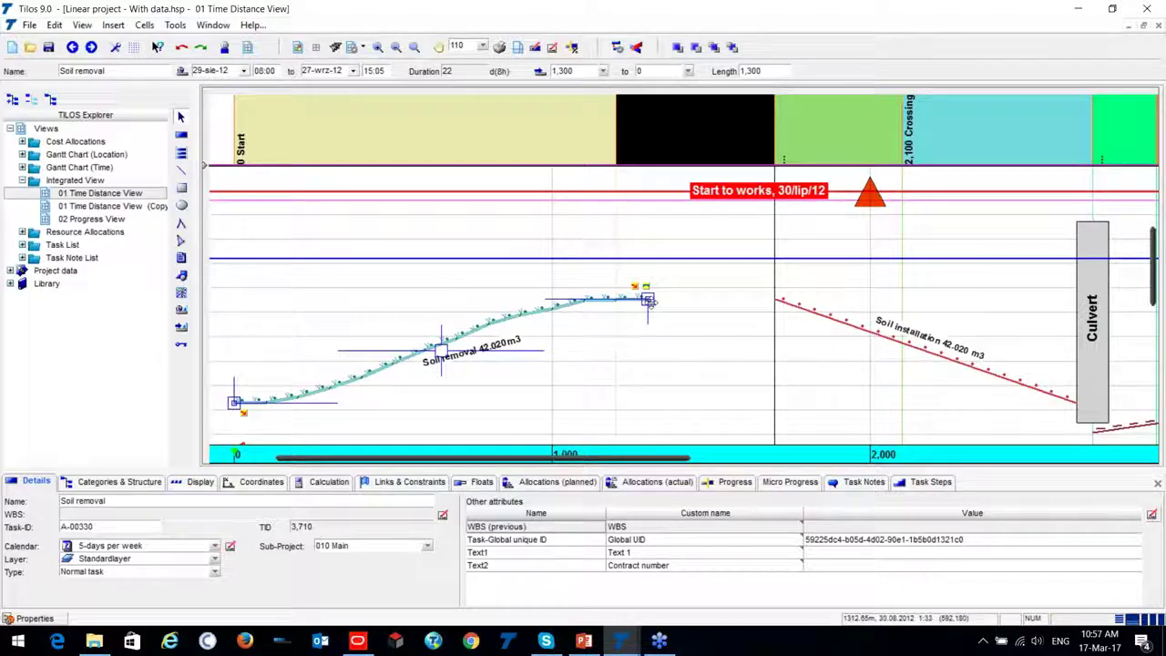
left_click_drag(647, 308, 775, 301)
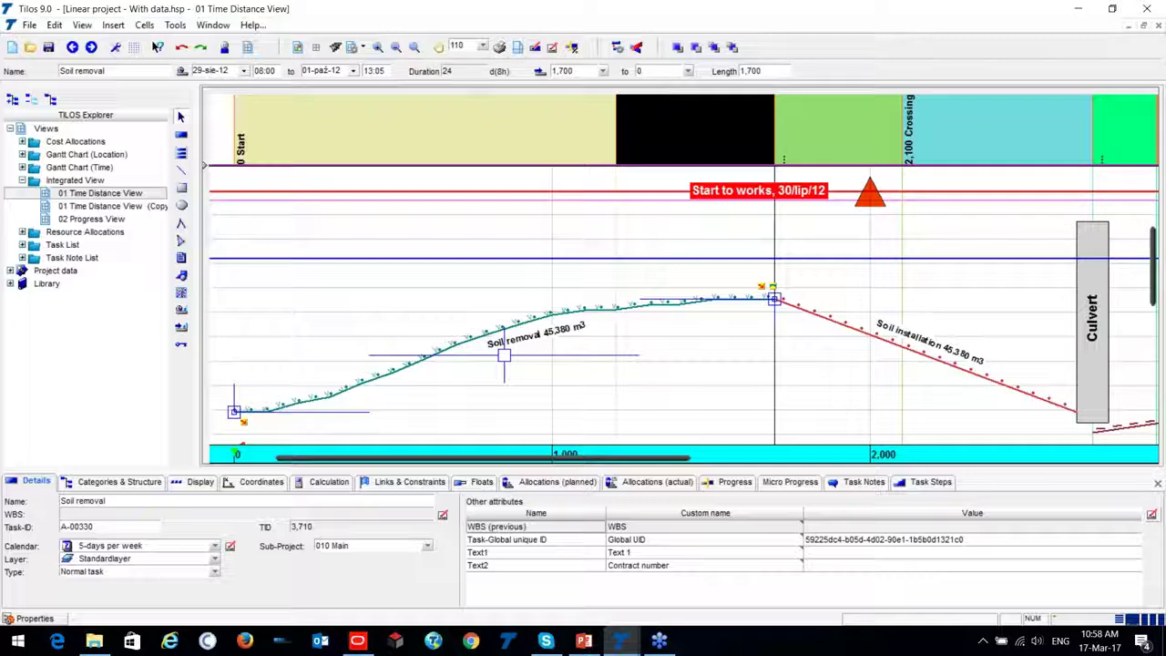
Step: Examine the resource bars and the Labour, Cost & Income and Cash flow charts beside the time-distance diagram
scroll(430, 334, "down", 5)
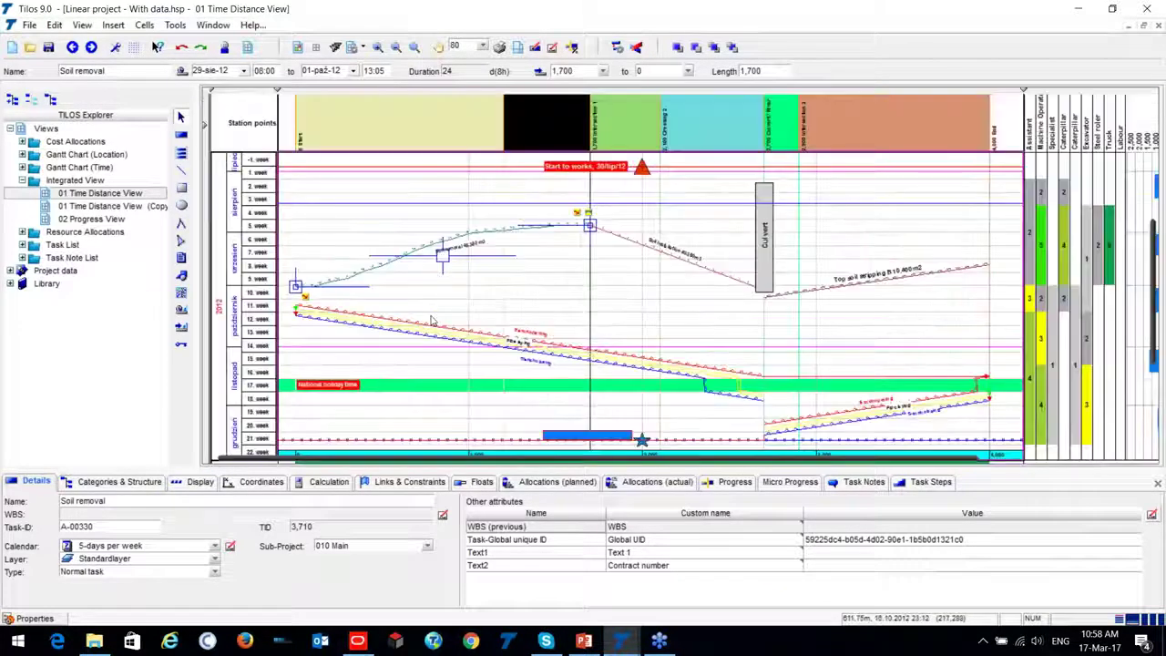
scroll(1021, 193, "up", 3)
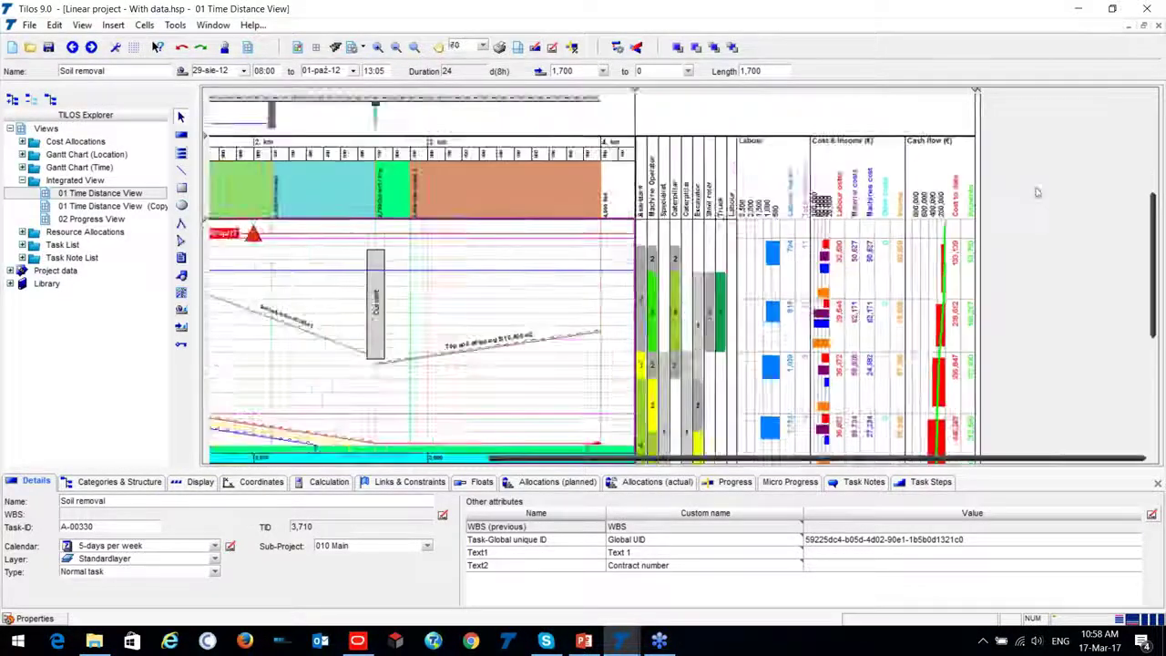
scroll(1014, 197, "up", 1)
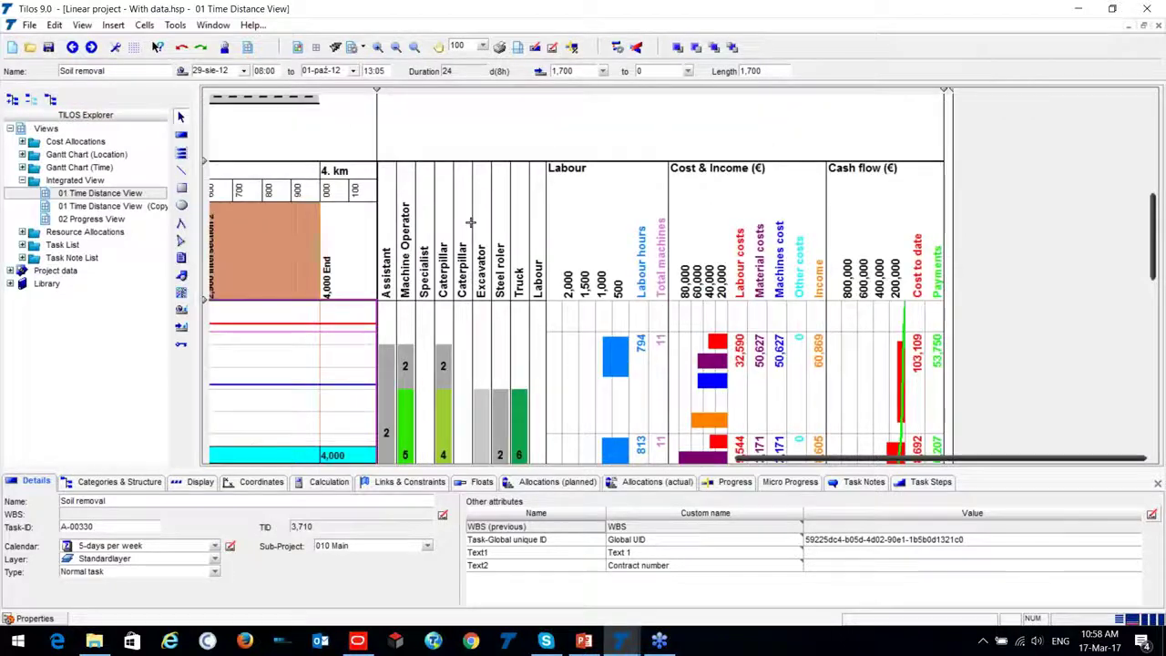
scroll(472, 221, "down", 2)
left_click(445, 300)
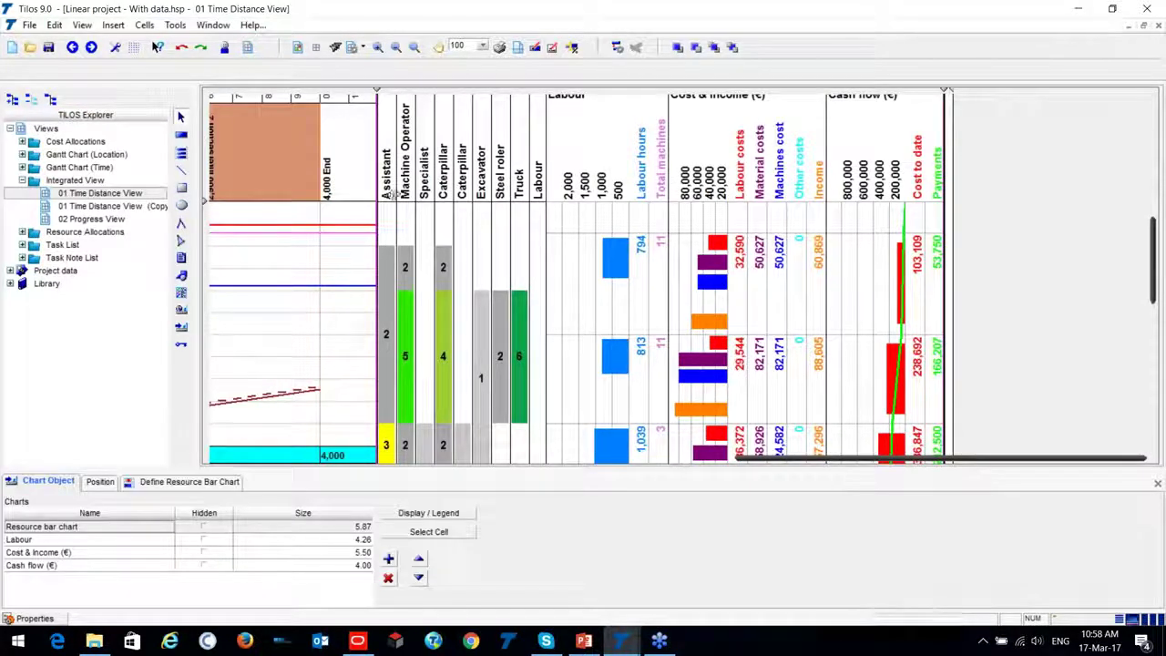
scroll(425, 201, "up", 3)
scroll(425, 324, "down", 3)
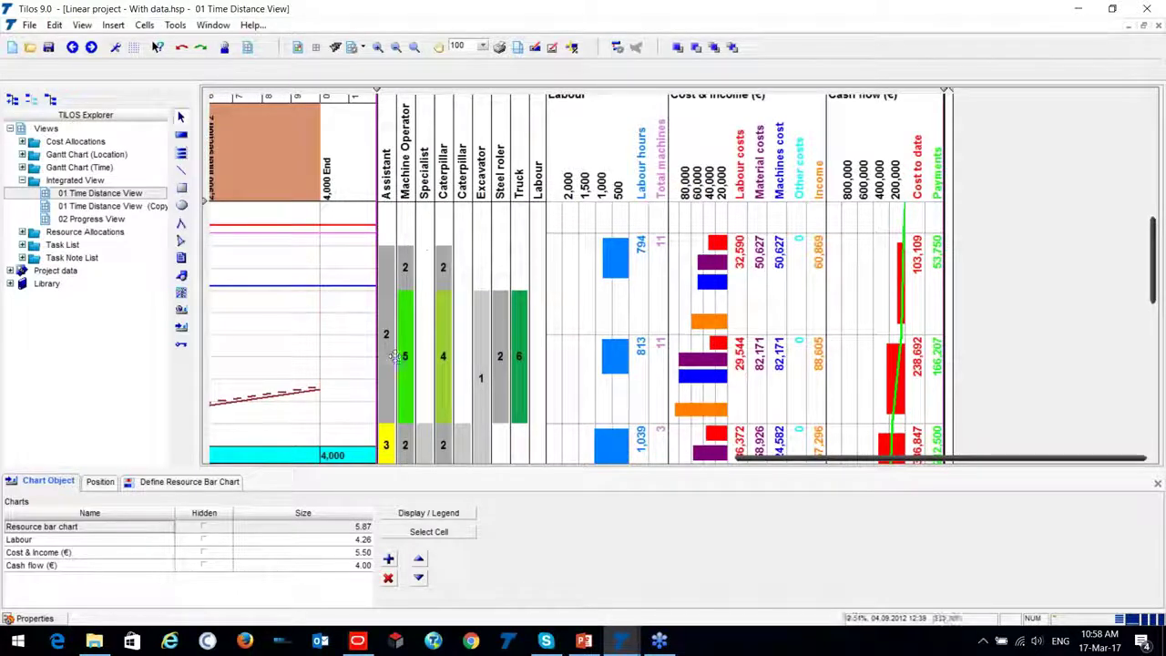
scroll(539, 269, "up", 2)
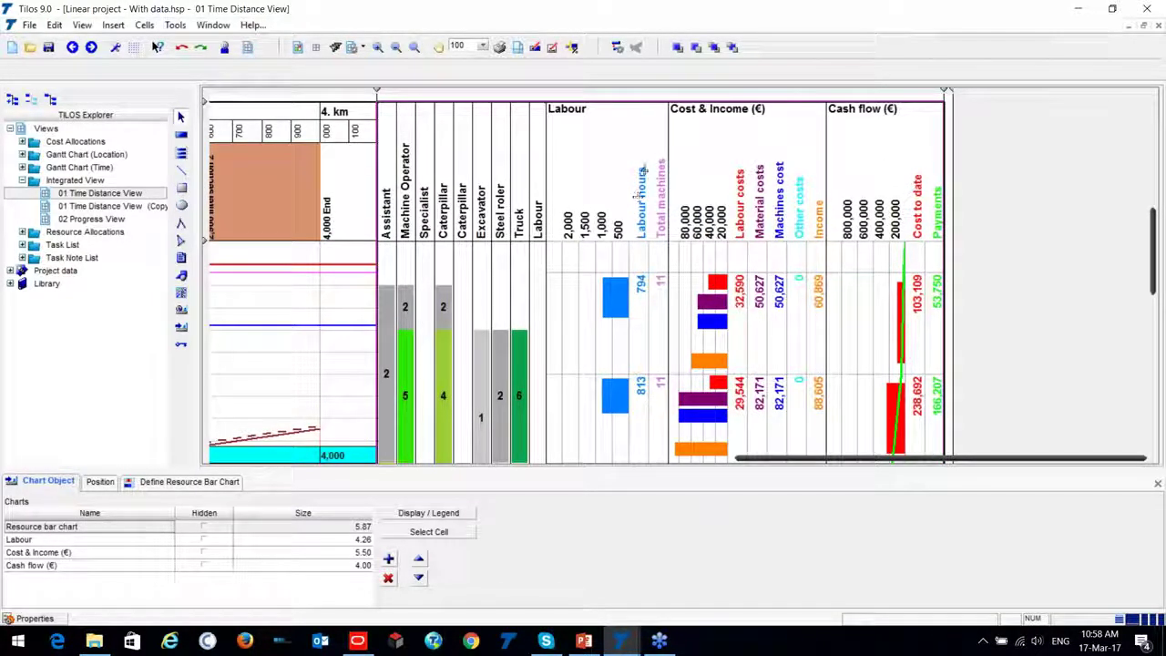
left_click(740, 117)
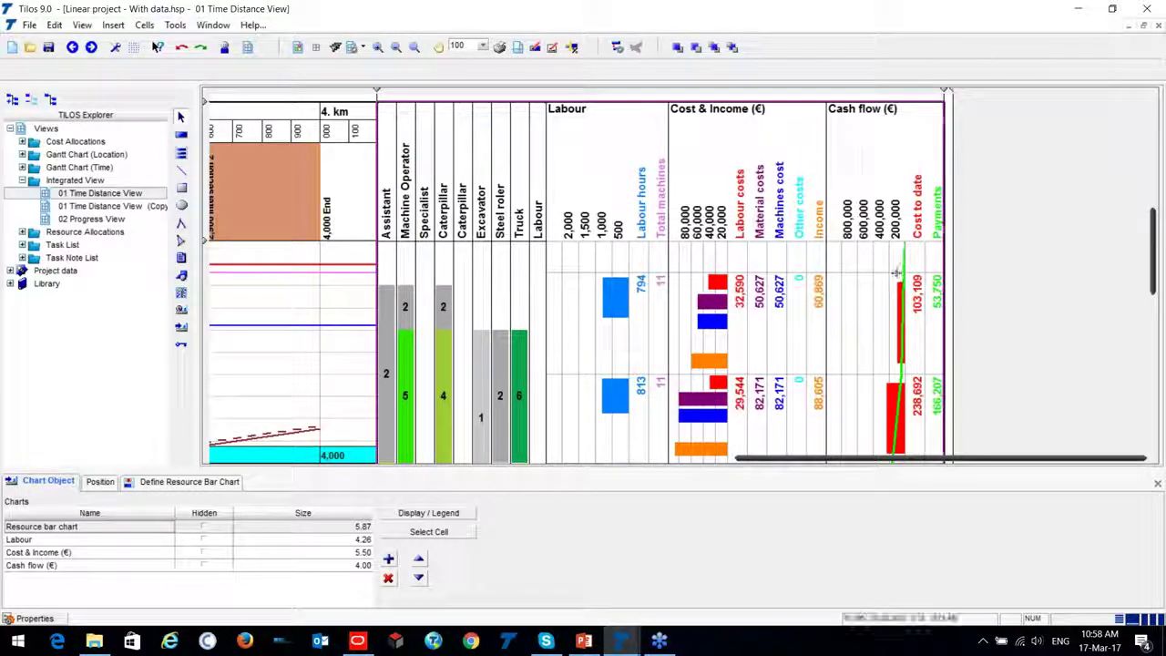
scroll(539, 357, "down", 3)
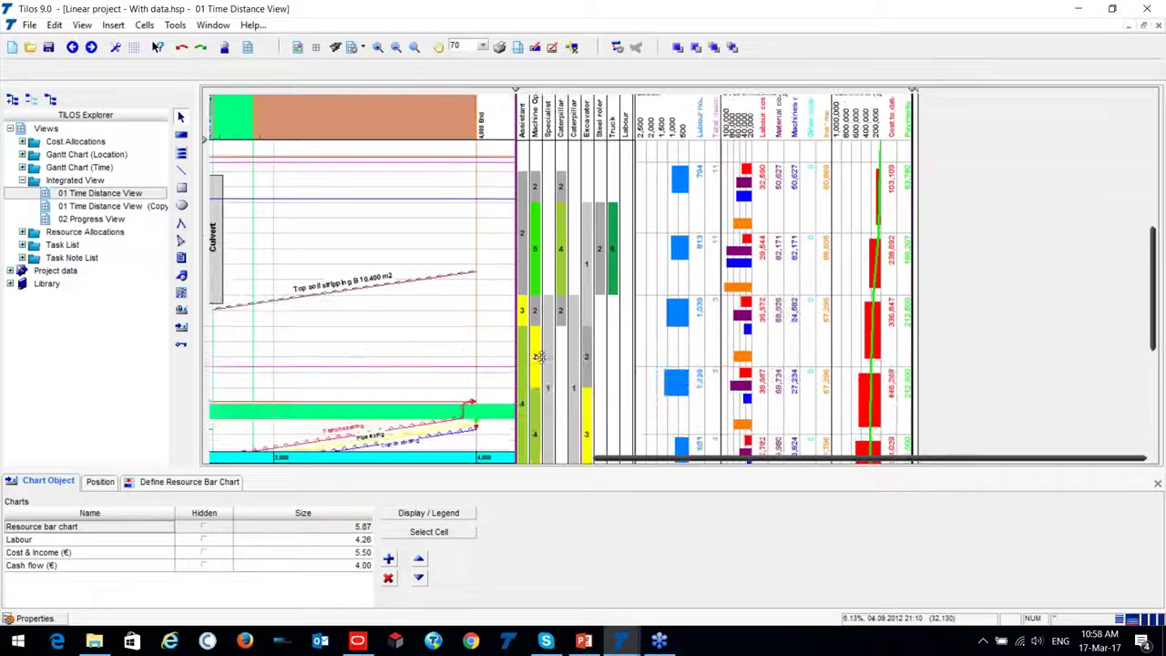
Step: Examine the resource bars along the distance axis and the people, machines, costs and income charts beneath the diagram
scroll(539, 357, "down", 6)
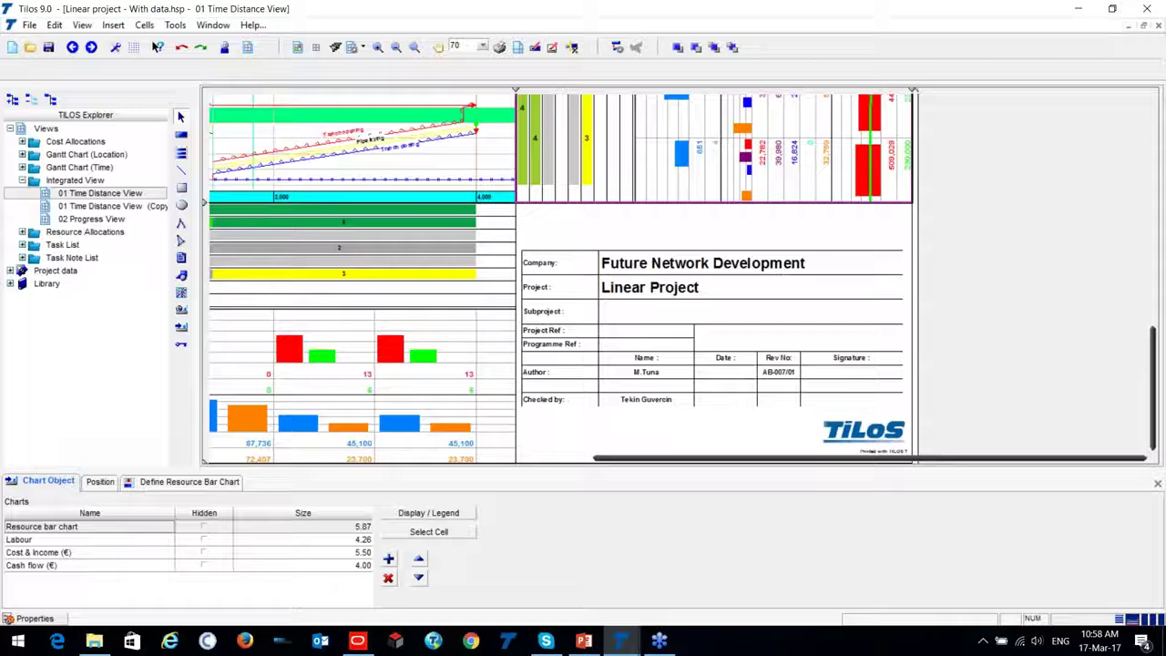
scroll(458, 299, "left", 6)
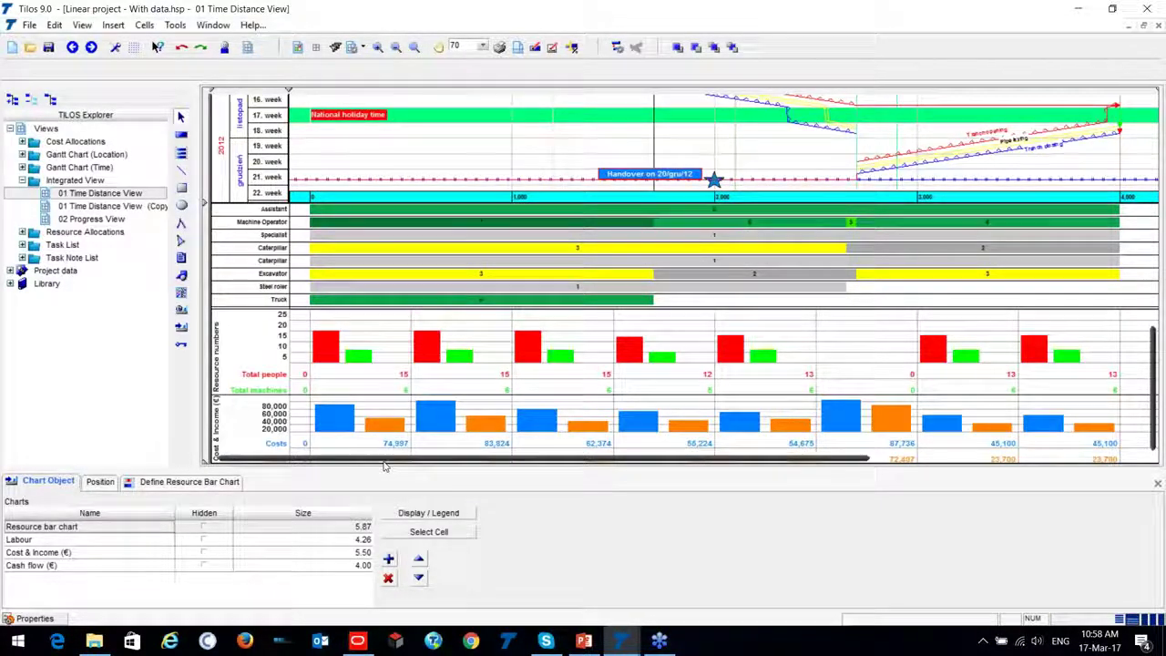
scroll(254, 241, "up", 2)
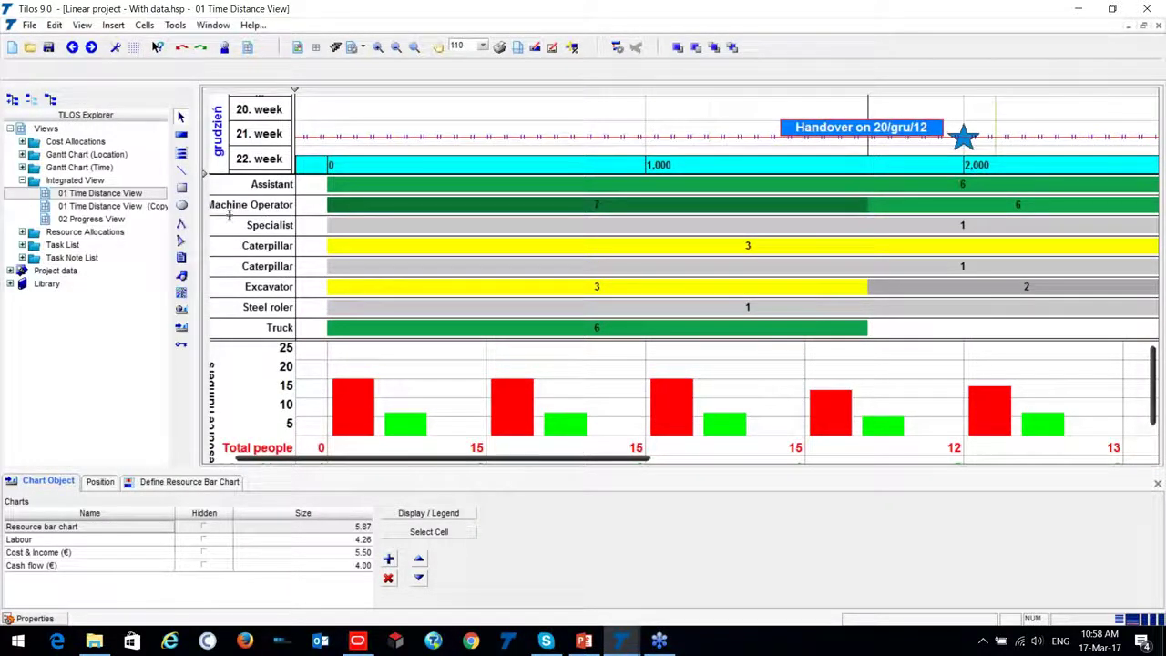
scroll(287, 221, "down", 1)
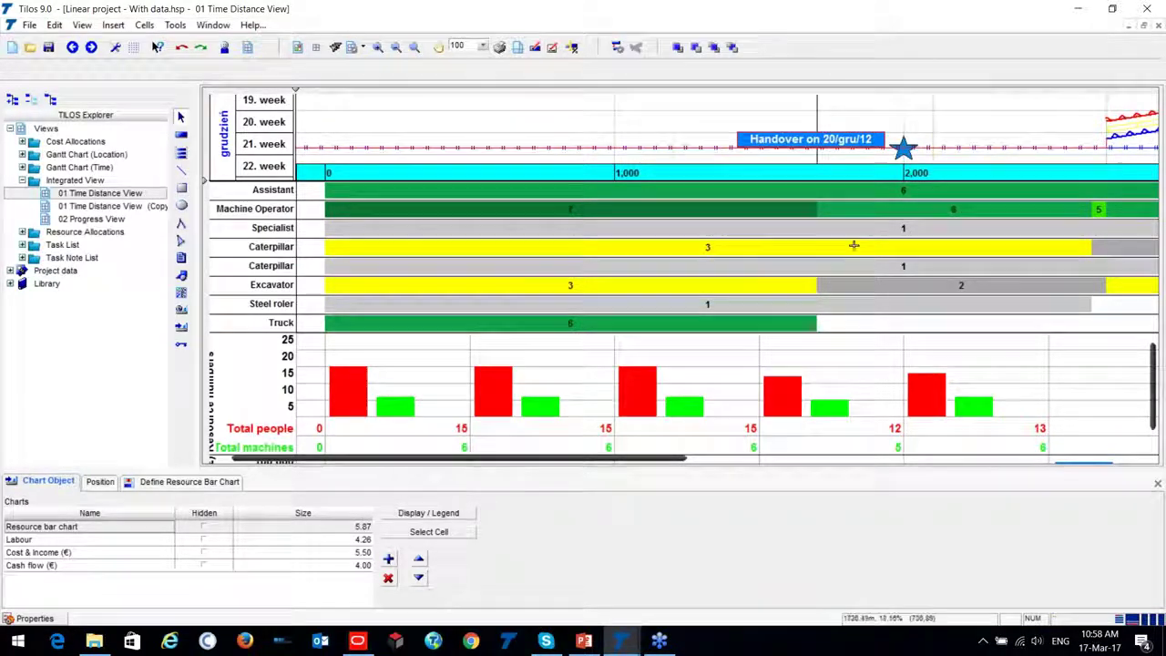
scroll(851, 246, "down", 3)
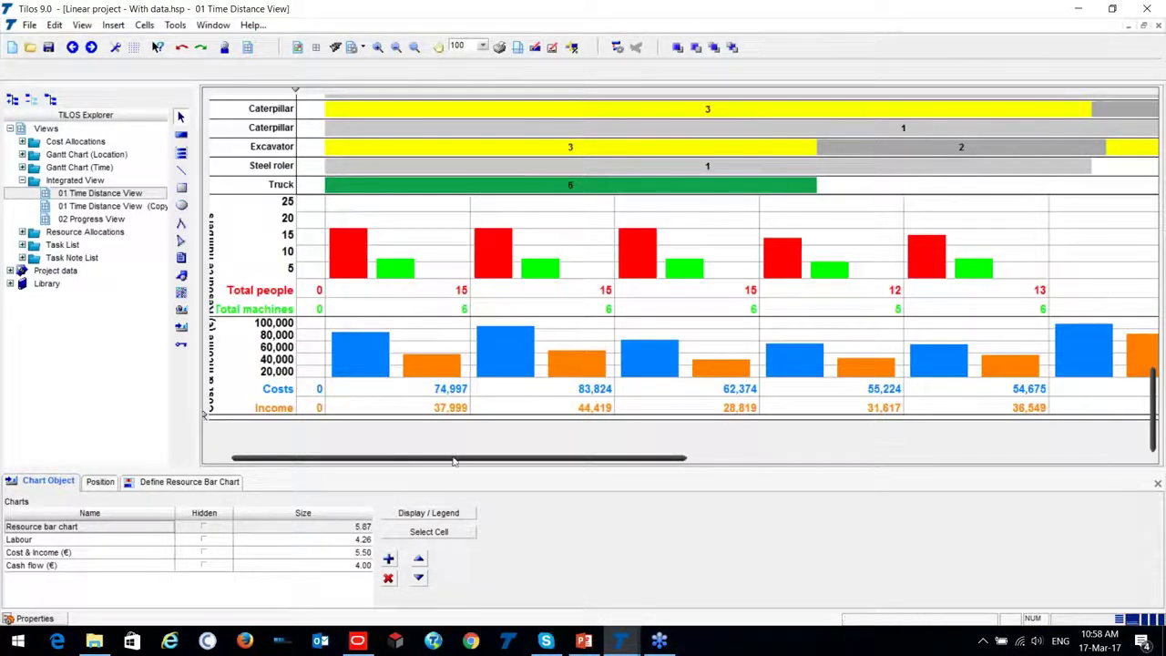
left_click_drag(421, 458, 406, 458)
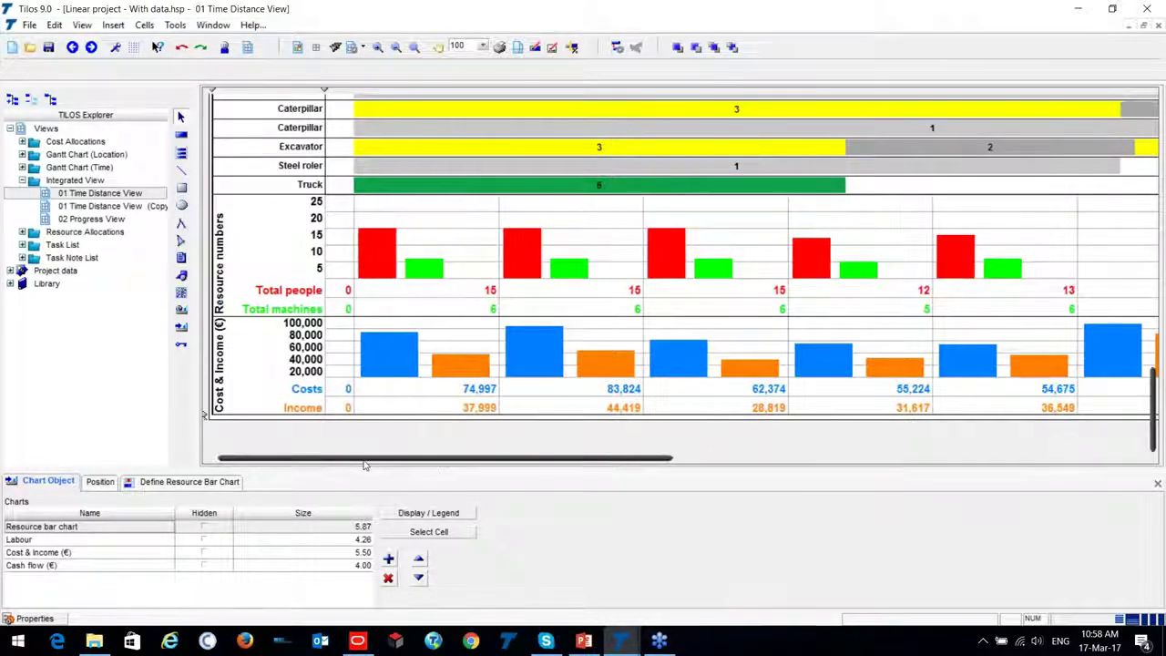
left_click(491, 292)
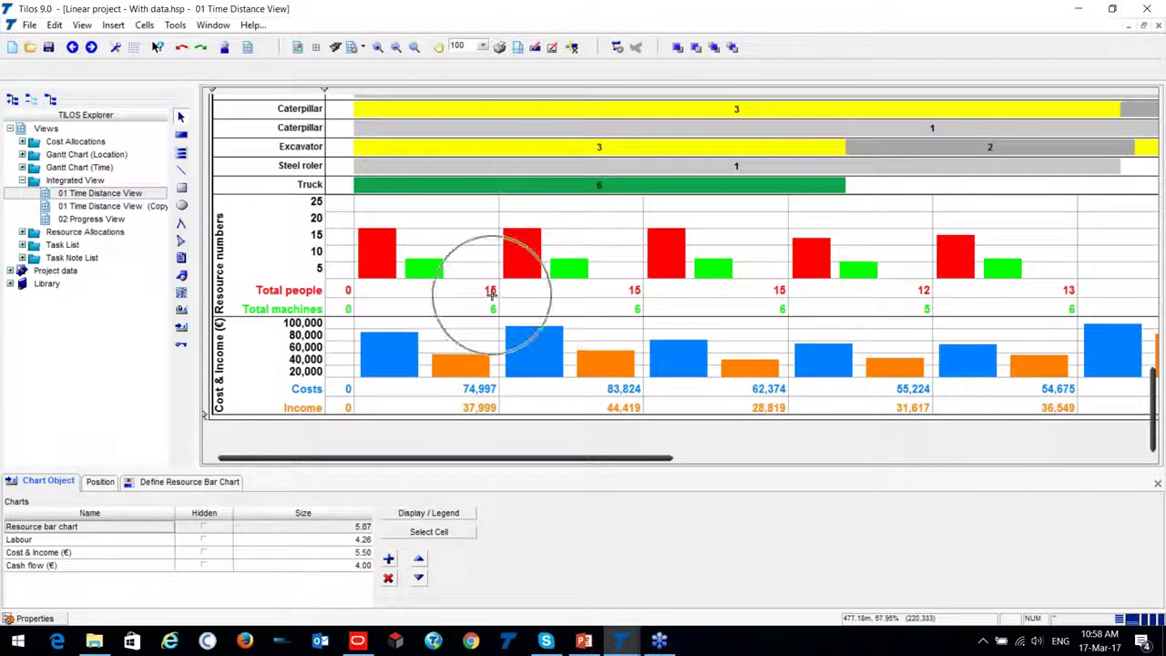
left_click(630, 306)
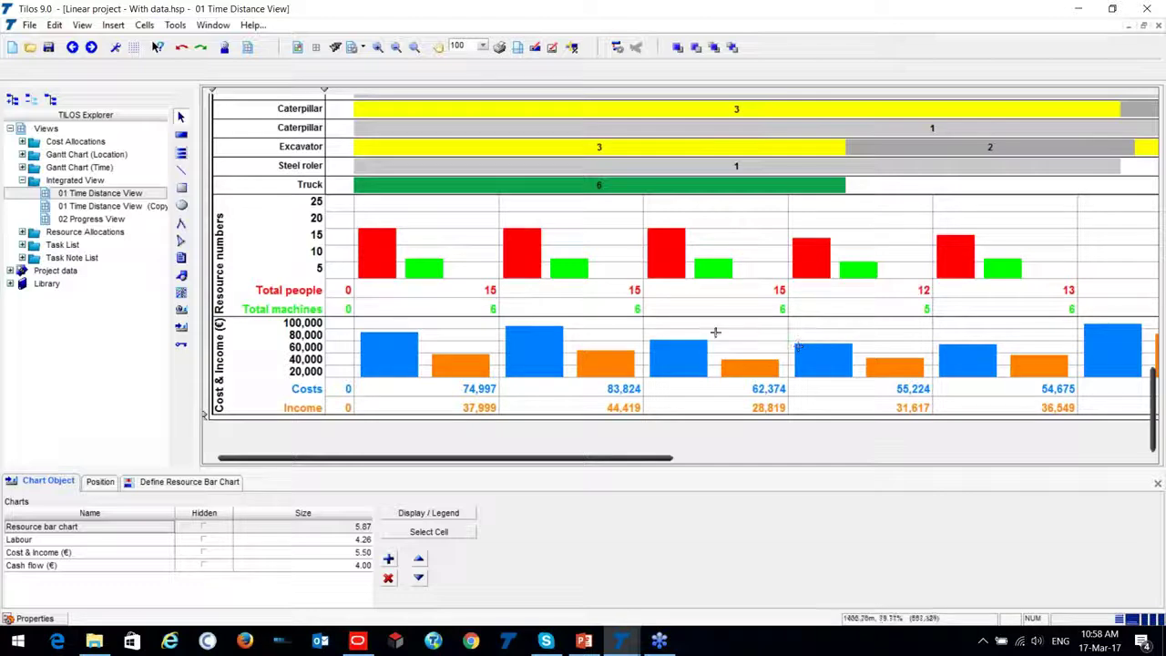
scroll(697, 328, "down", 2)
scroll(689, 325, "up", 3)
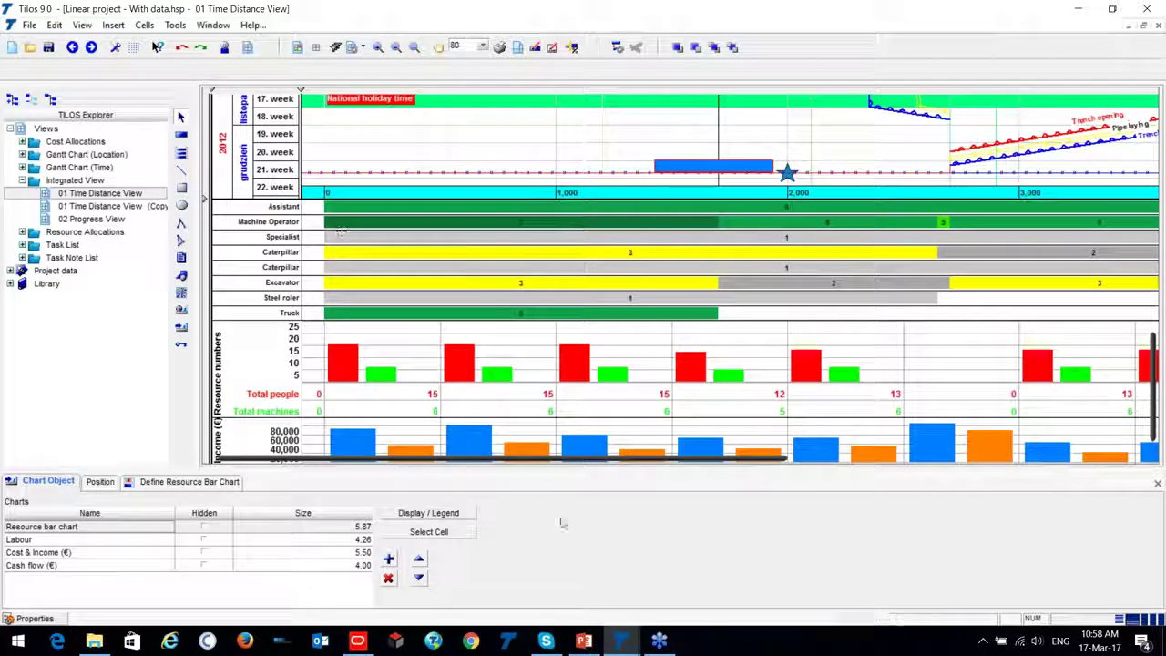
Step: Switch to the 003_SoilClasification.hsp project and inspect the tunnel's planned soil classification row and distance profile
left_click(621, 641)
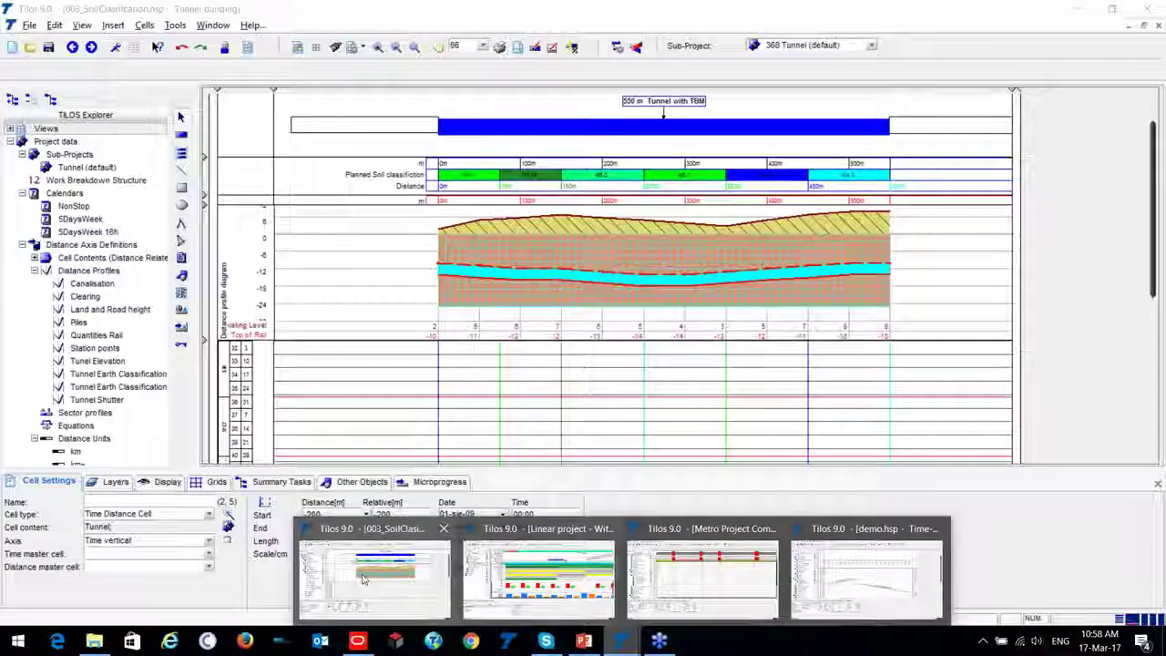
left_click(362, 579)
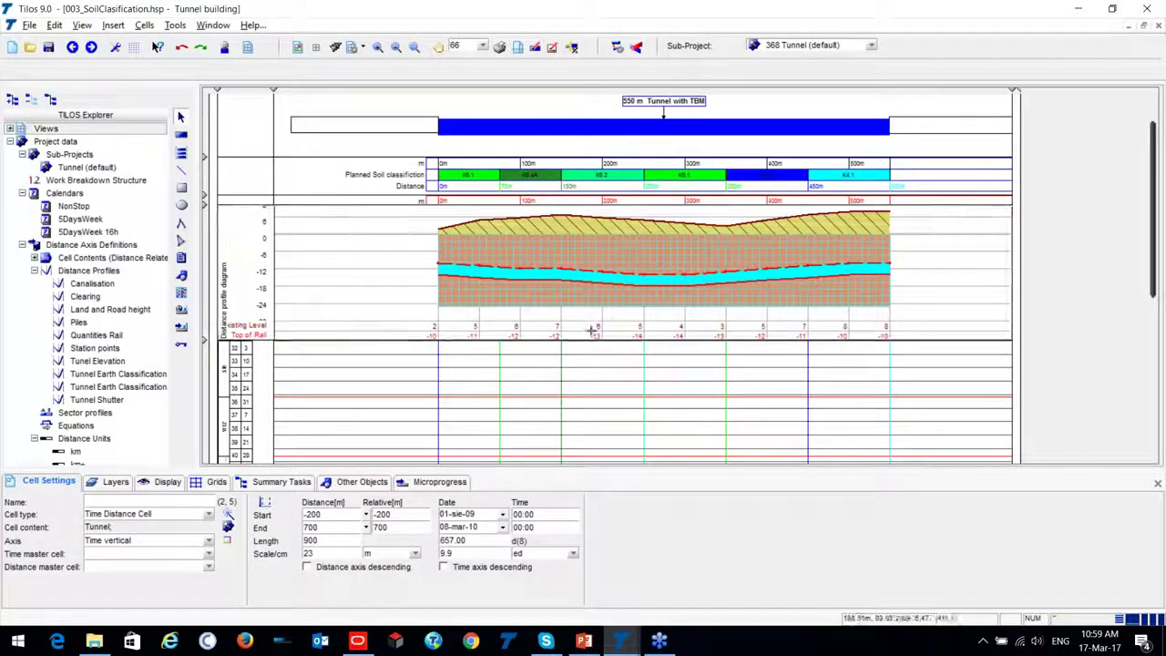
scroll(643, 298, "down", 1)
scroll(643, 299, "up", 3)
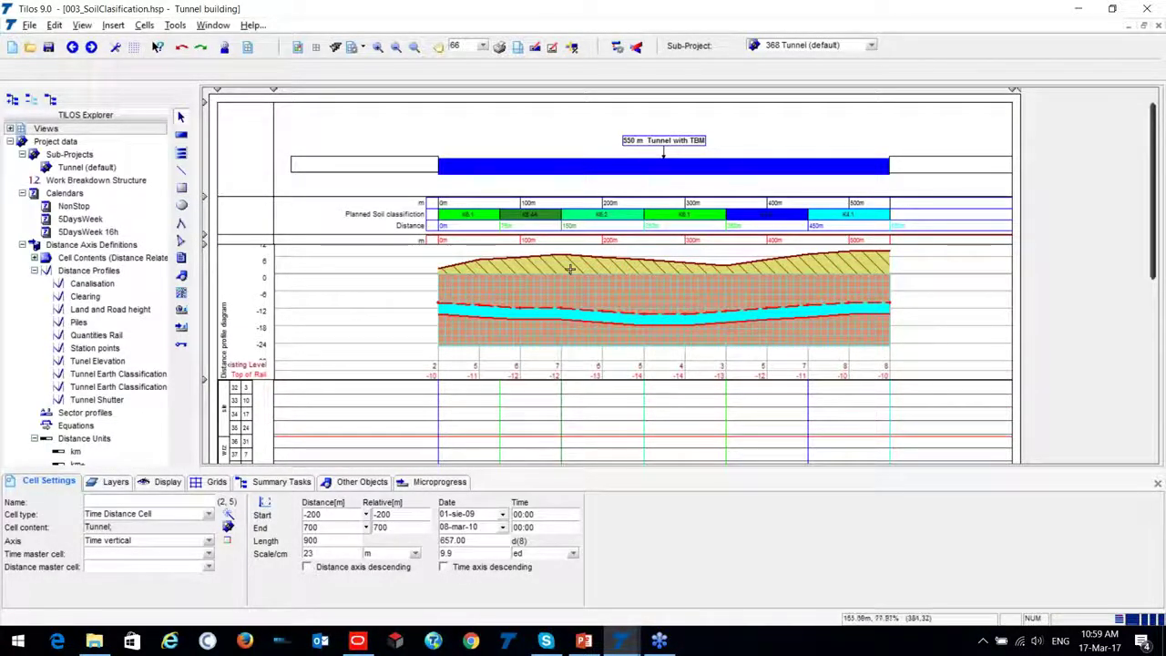
scroll(570, 269, "up", 2)
left_click(662, 175)
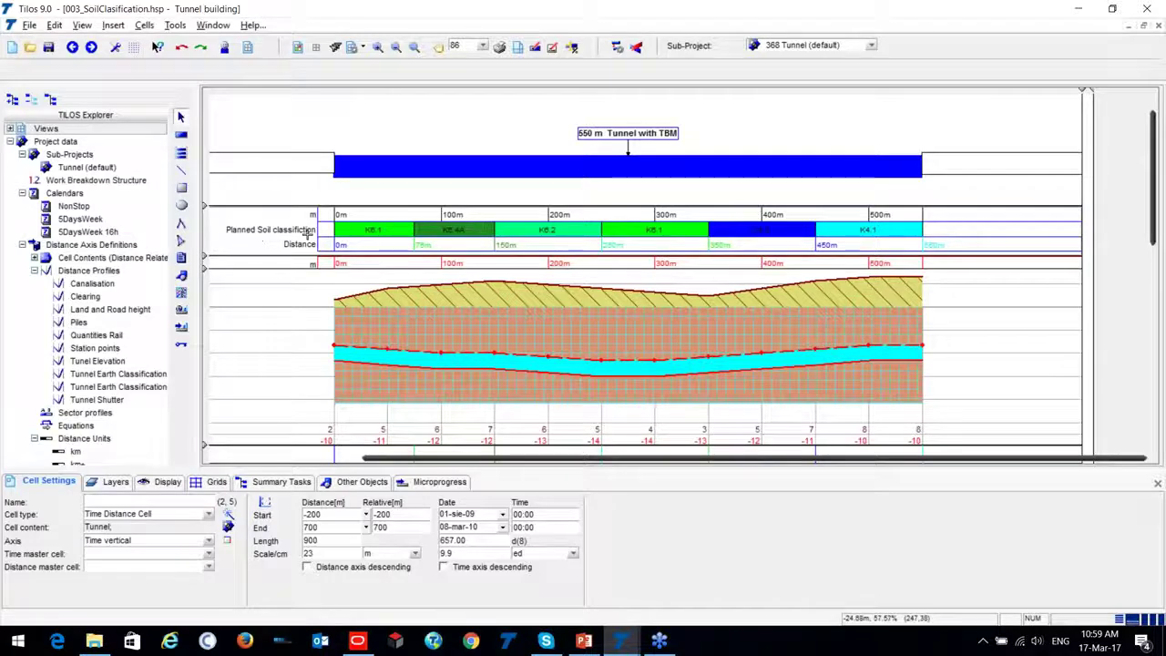
Step: Collapse the Planned Soil classification row above the tunnel's distance profile and inspect the remaining profile
left_click_drag(207, 257, 208, 224)
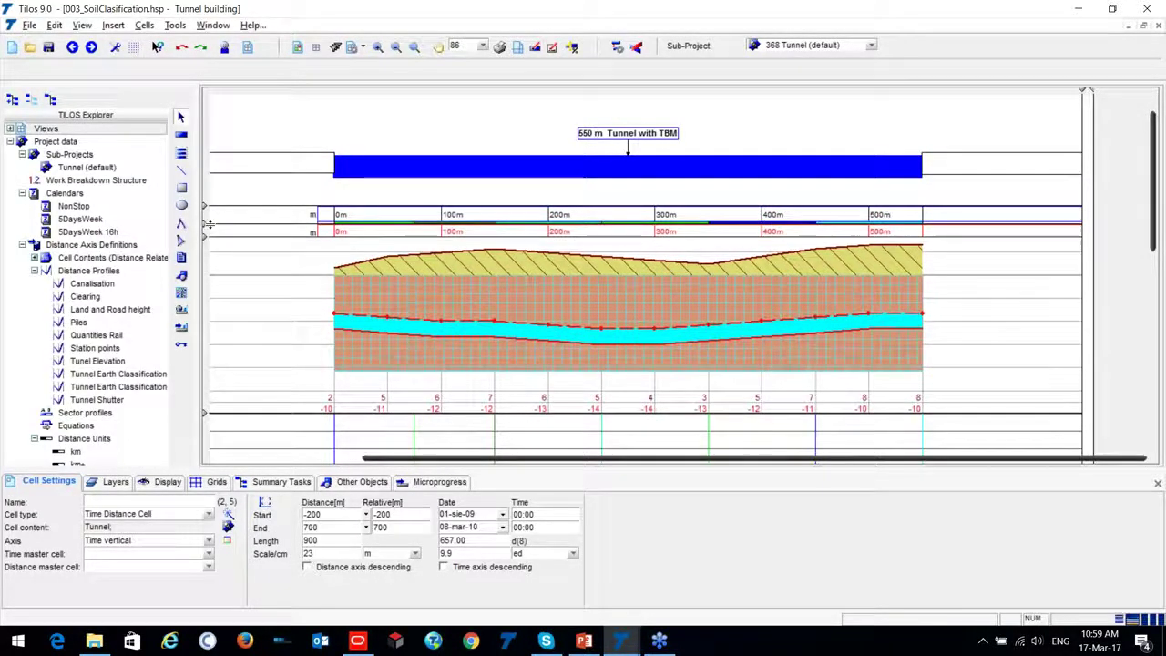
scroll(536, 325, "down", 3)
scroll(535, 325, "down", 1)
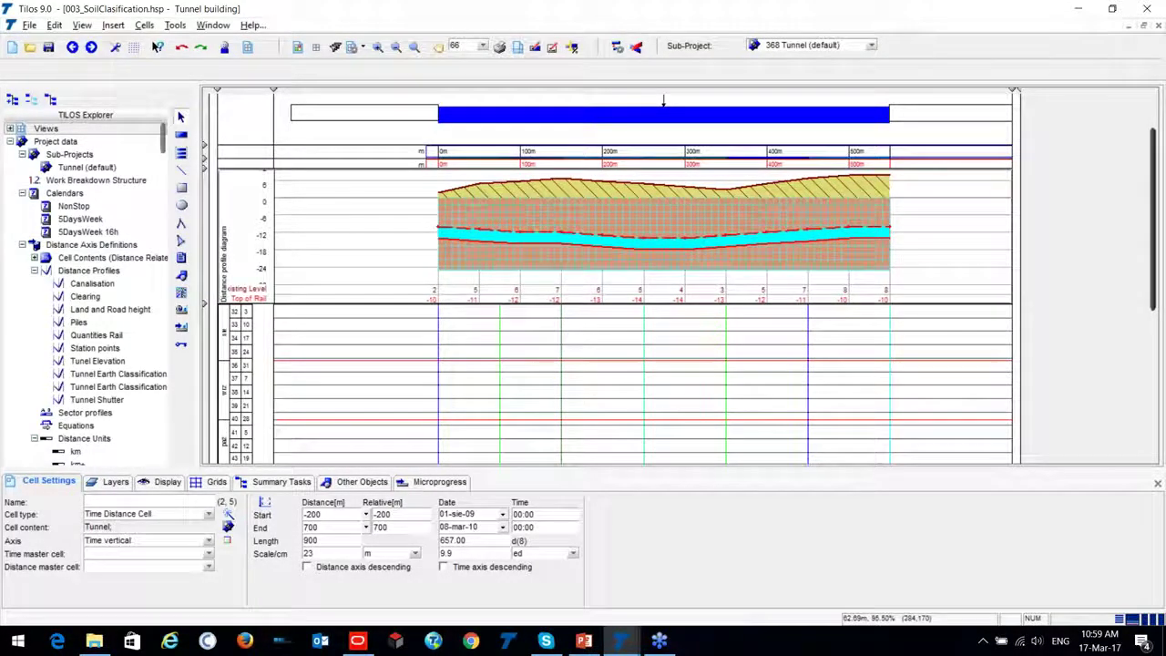
scroll(586, 307, "down", 1)
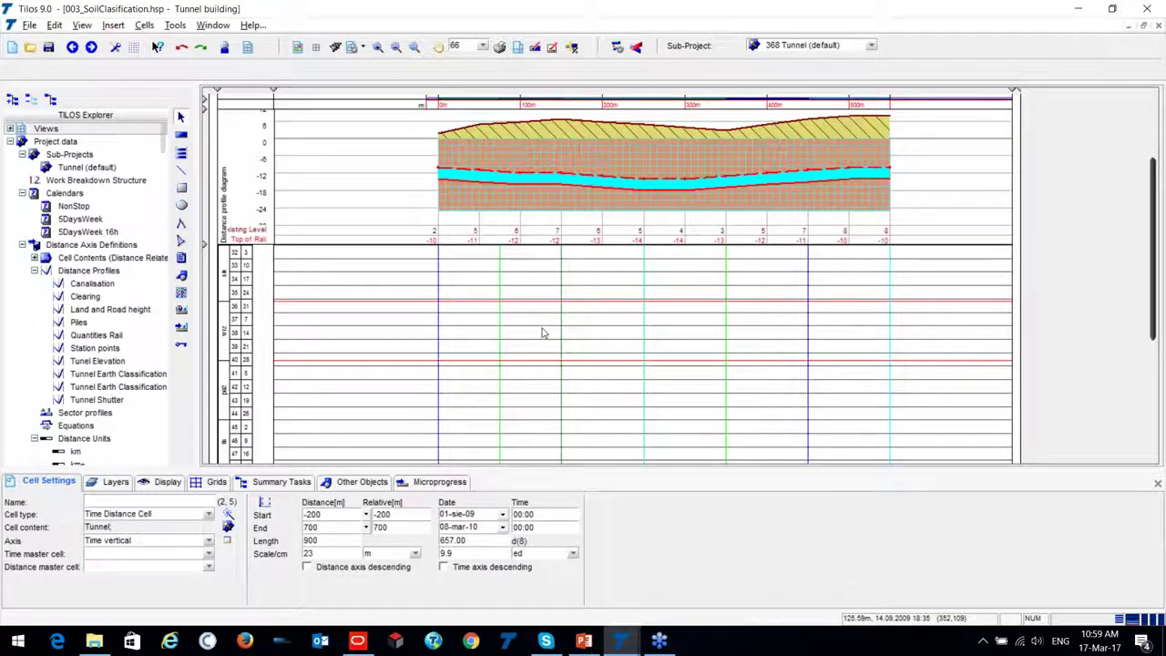
scroll(542, 333, "up", 1)
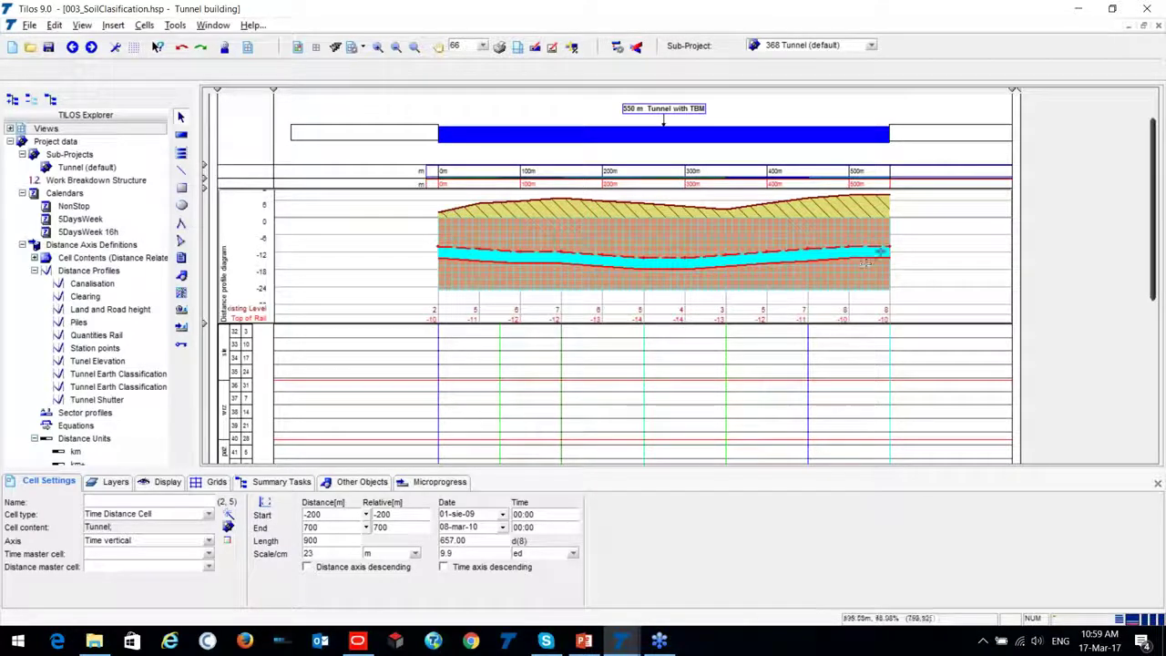
scroll(888, 246, "down", 3)
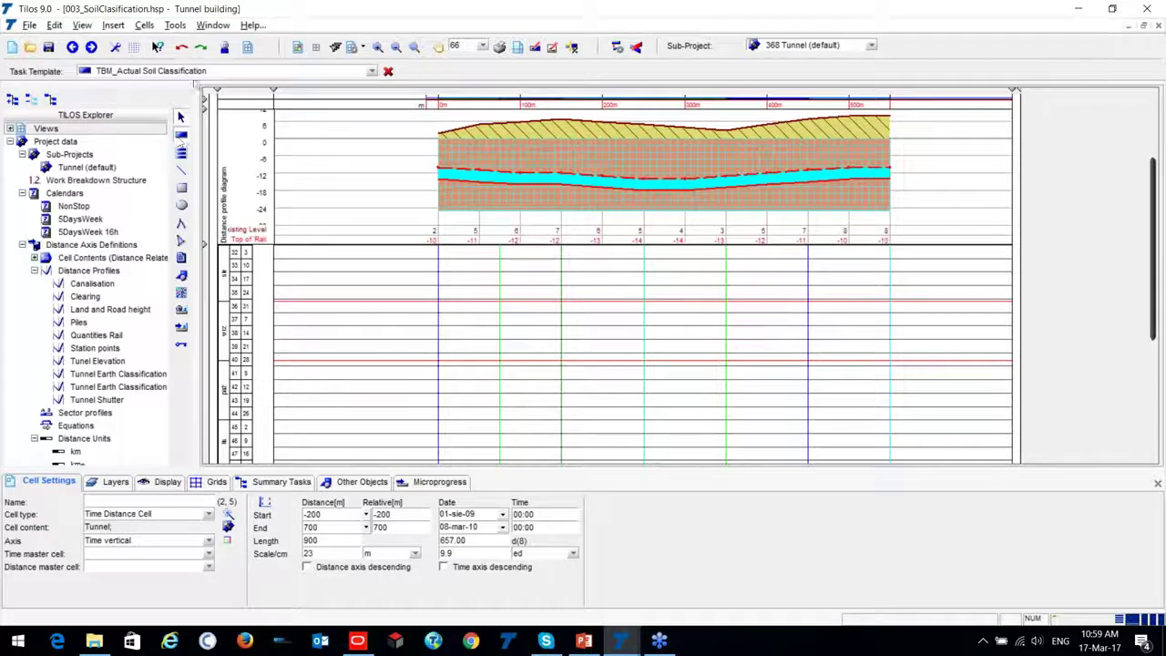
Step: Draw a Tunnel (TBM) task from the TBM template, spanning 0 to 550 m and starting on 11-sie-09
left_click(194, 73)
left_click(185, 255)
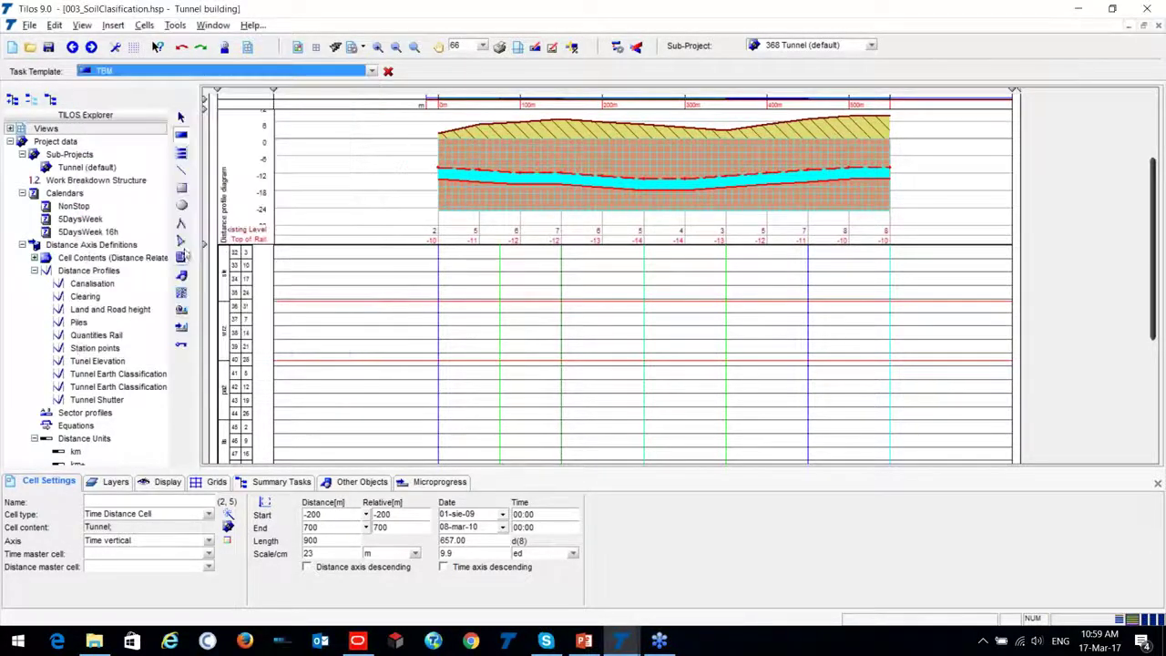
left_click(241, 266)
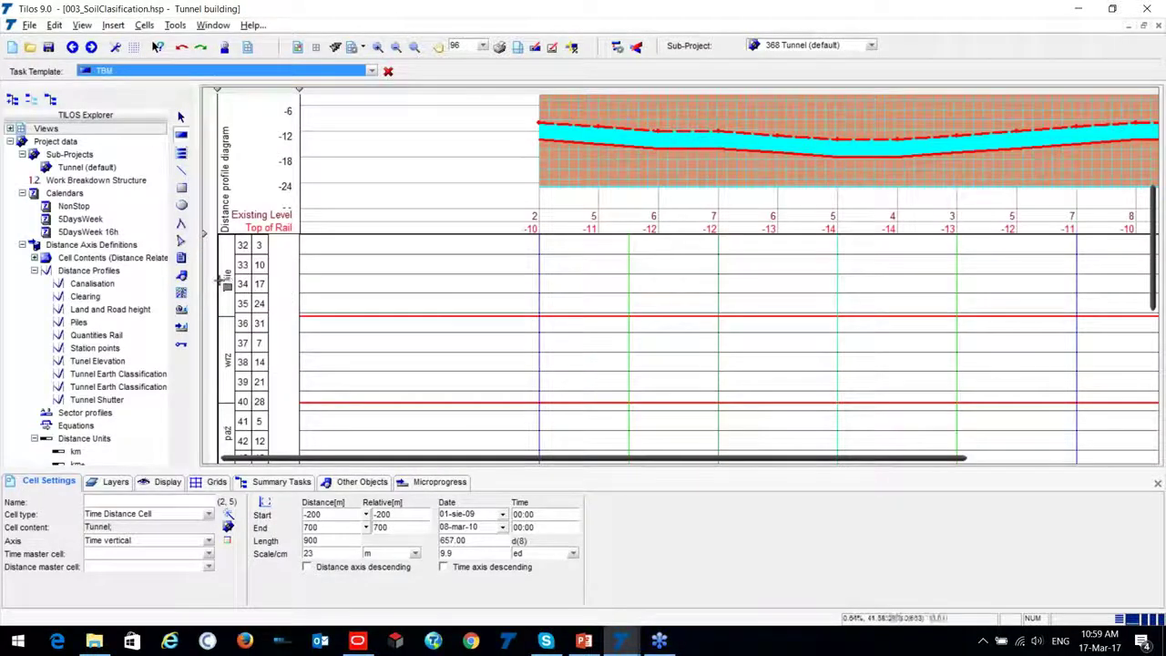
scroll(474, 292, "down", 1)
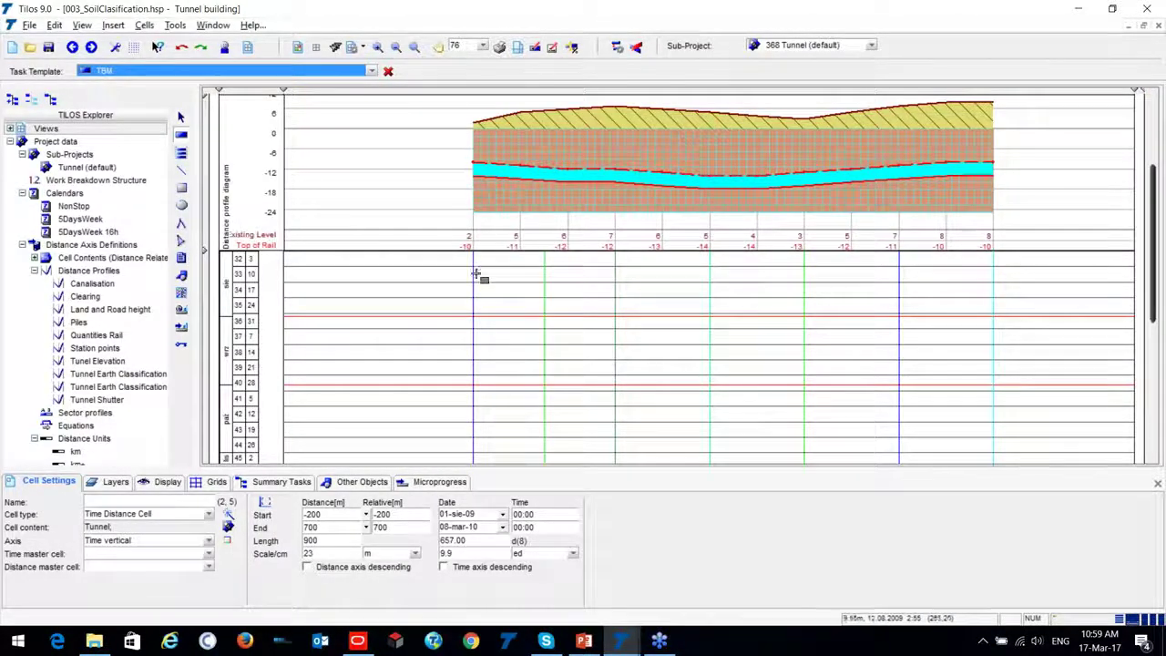
mouse_move(471, 271)
left_mouse_down()
mouse_move(614, 320)
mouse_move(654, 318)
left_mouse_up()
left_click_drag(729, 360, 999, 351)
left_click(774, 319)
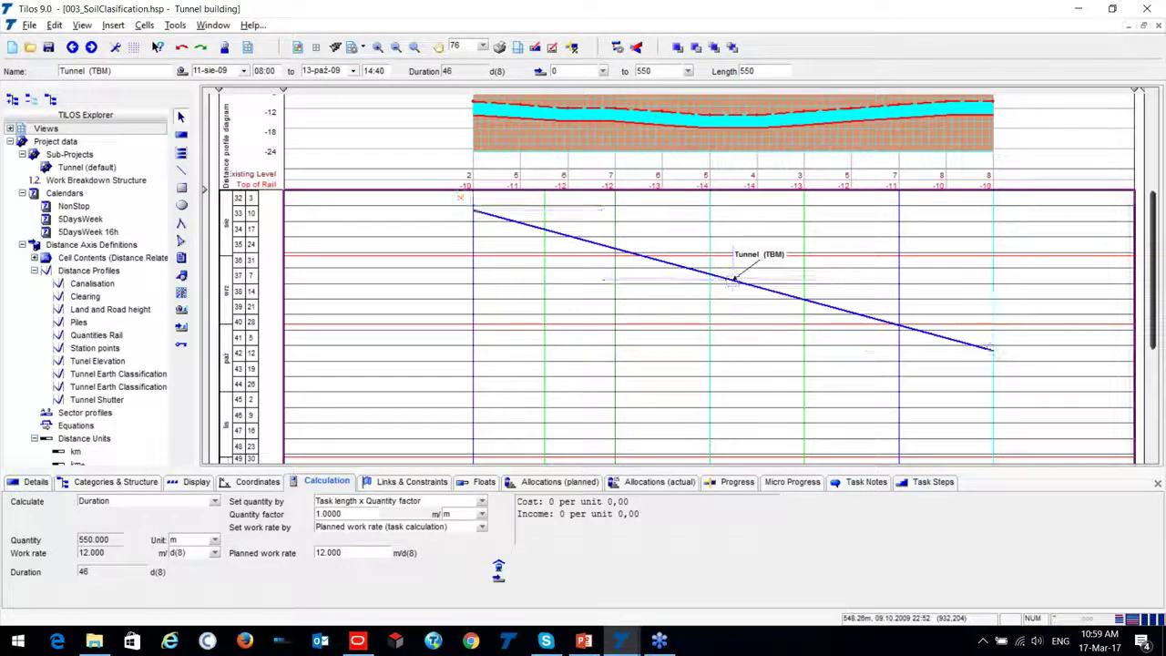
scroll(938, 346, "down", 2)
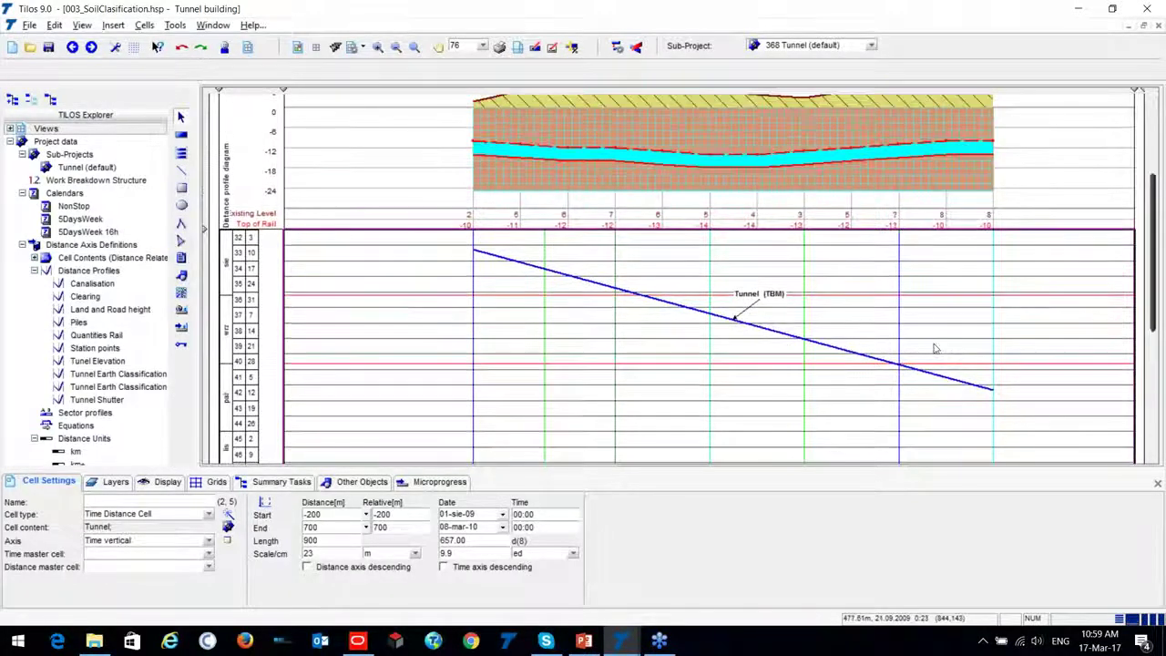
Step: Select the Tunnel (TBM) task and expand the Planned Soil classification row above the distance profile again
left_click(894, 388)
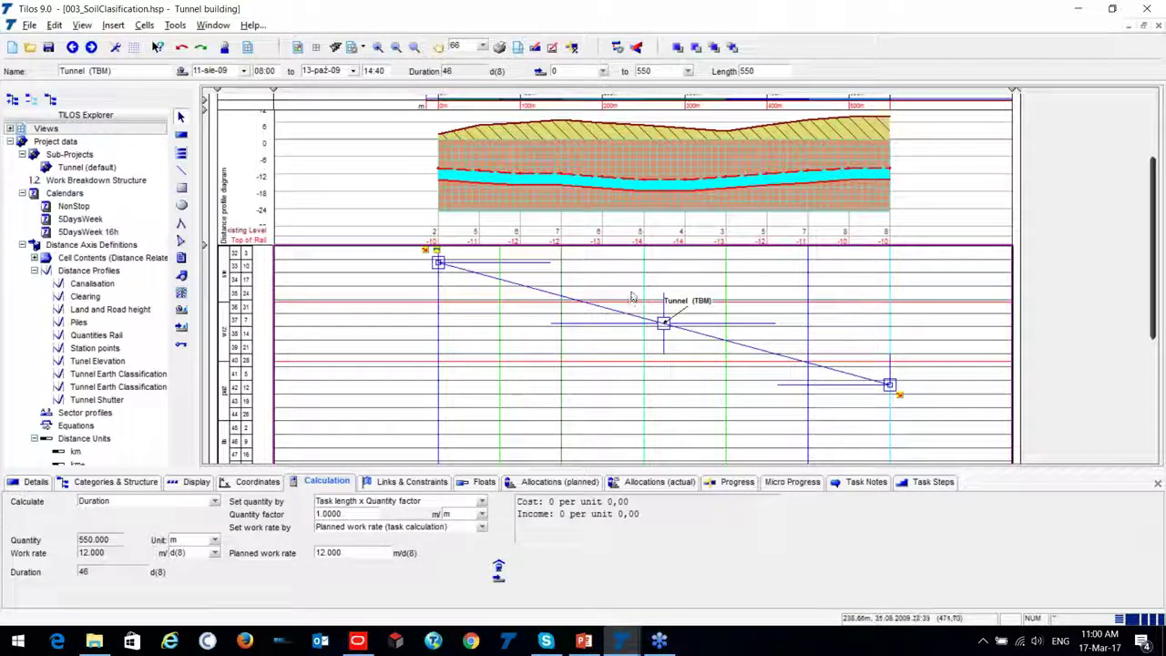
left_click(774, 344)
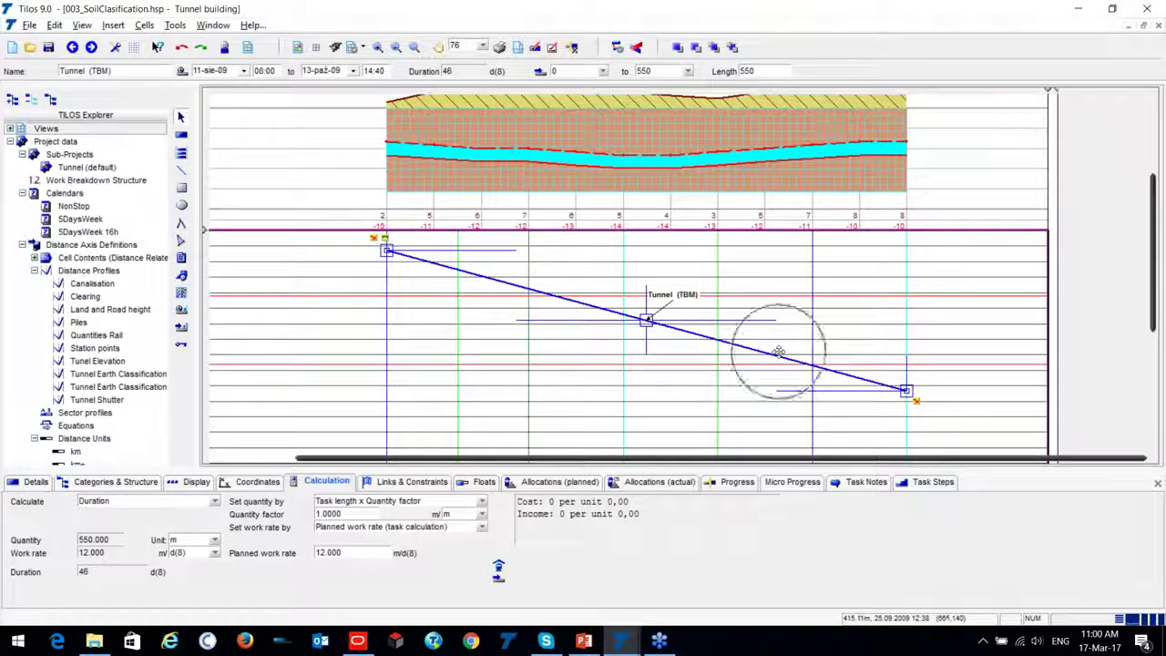
scroll(737, 334, "down", 4)
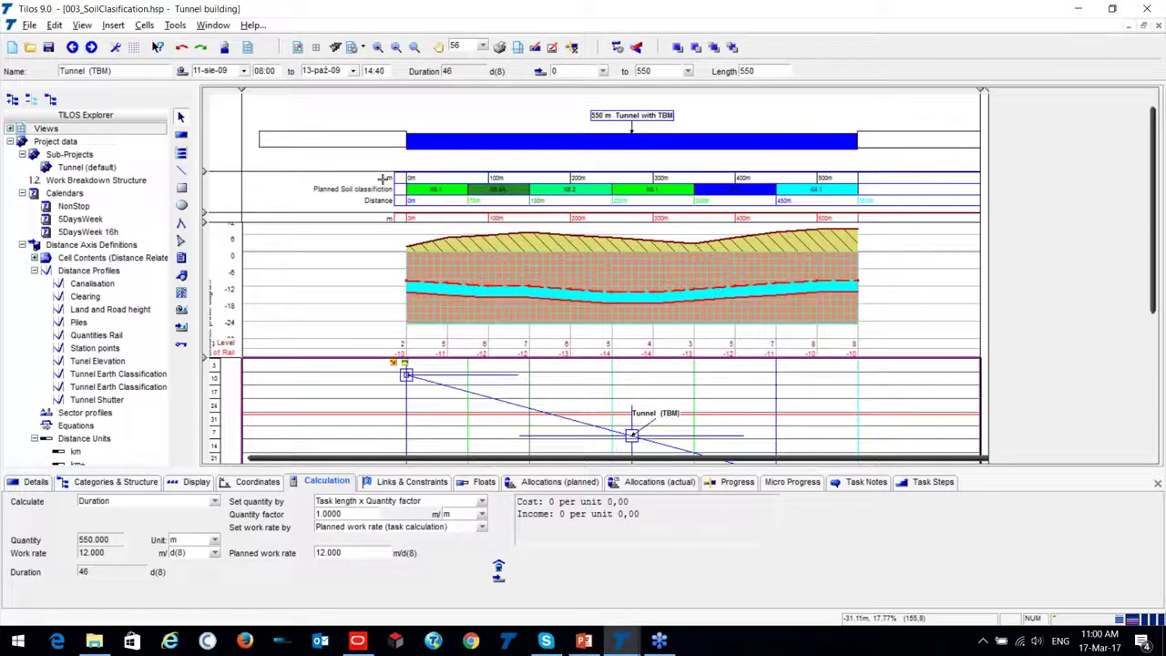
scroll(319, 196, "up", 4)
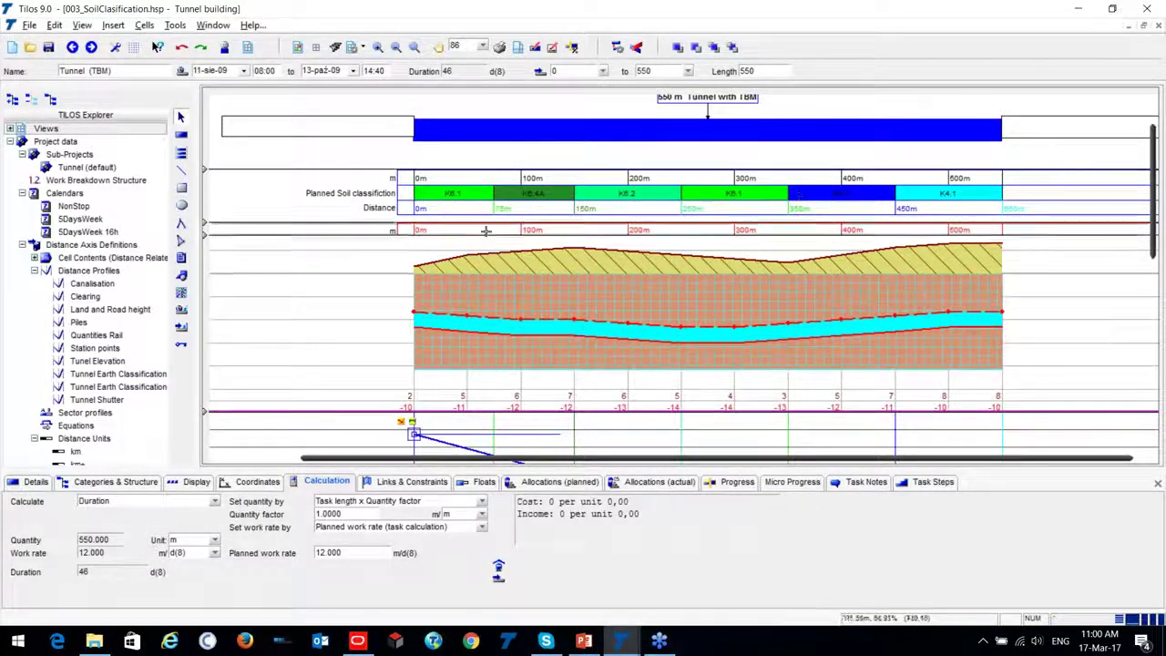
Step: Shrink the height of the distance profile row above the time-distance chart to a narrow strip
scroll(774, 228, "down", 1)
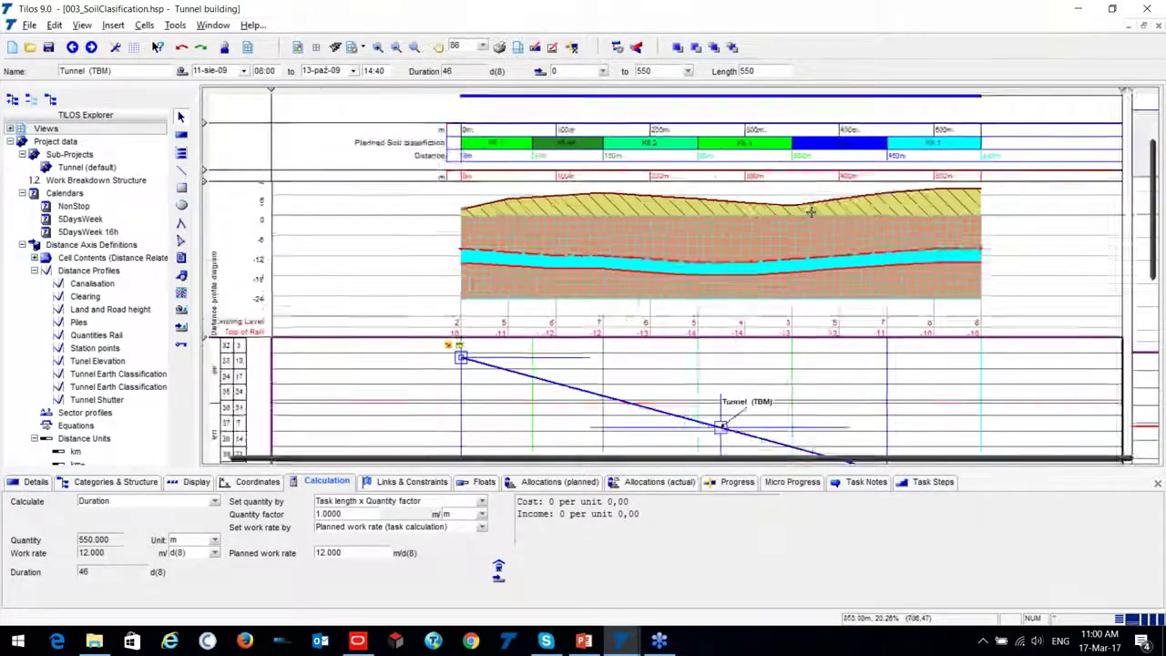
scroll(788, 216, "down", 2)
left_click(506, 139)
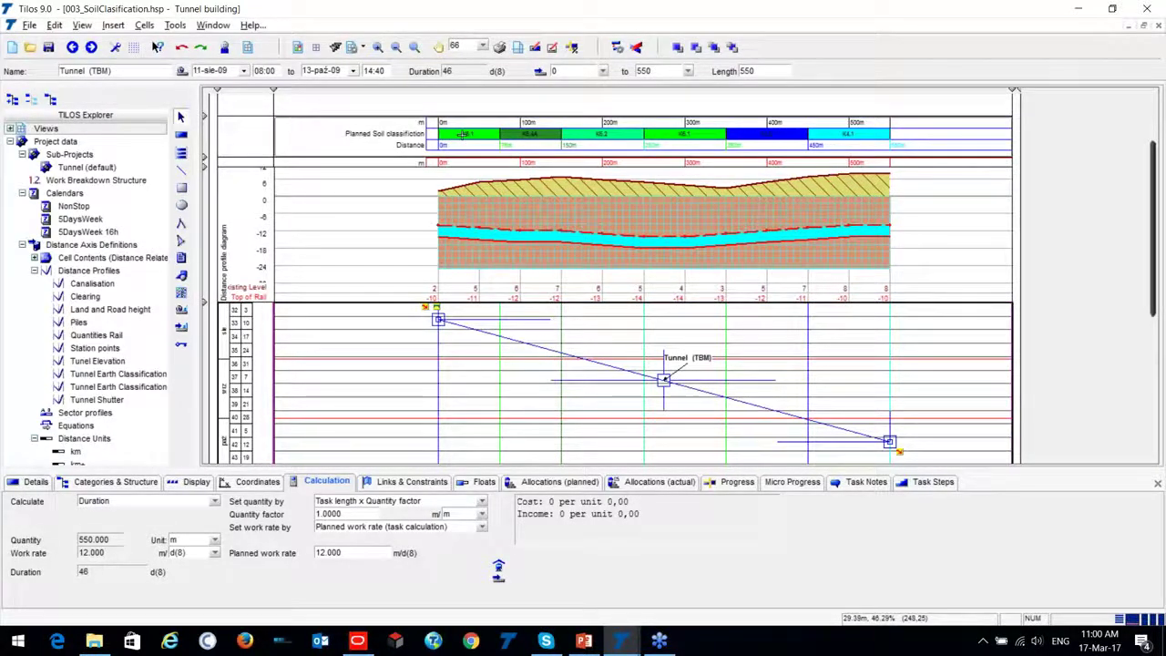
scroll(463, 134, "up", 3)
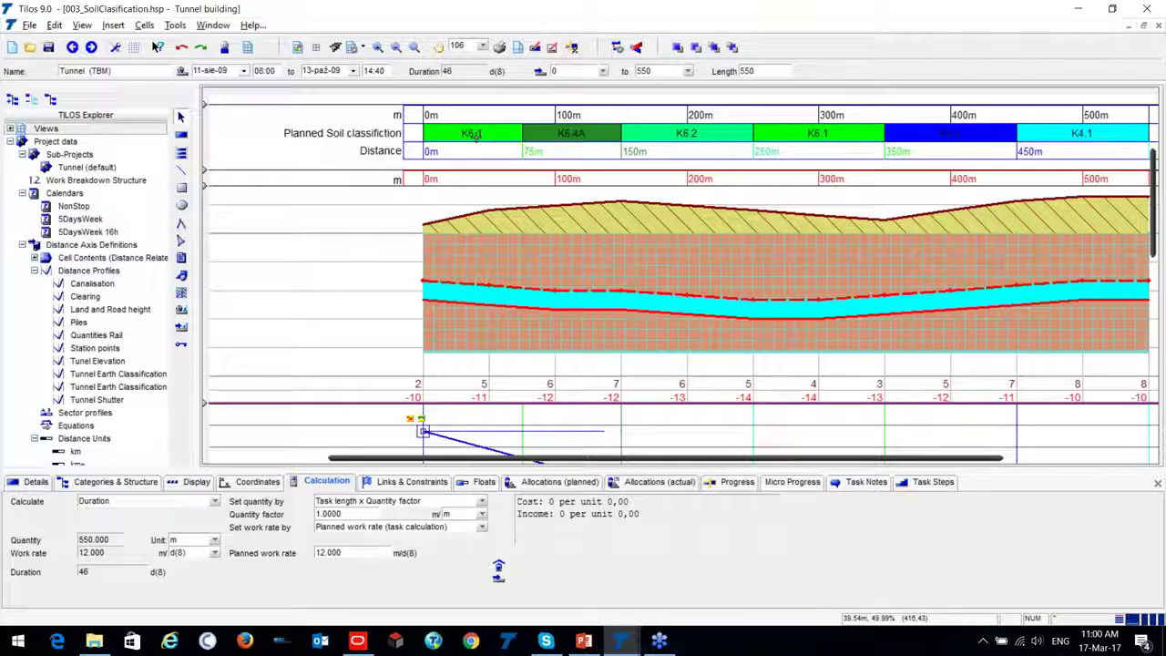
scroll(439, 155, "down", 2)
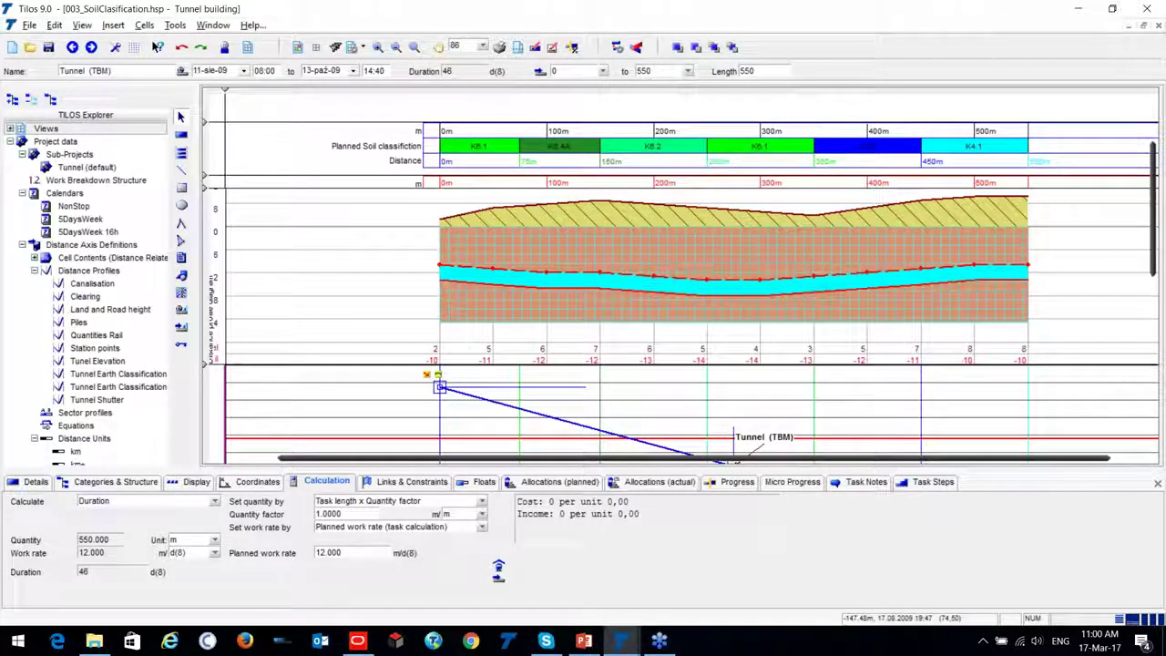
left_click_drag(219, 365, 219, 232)
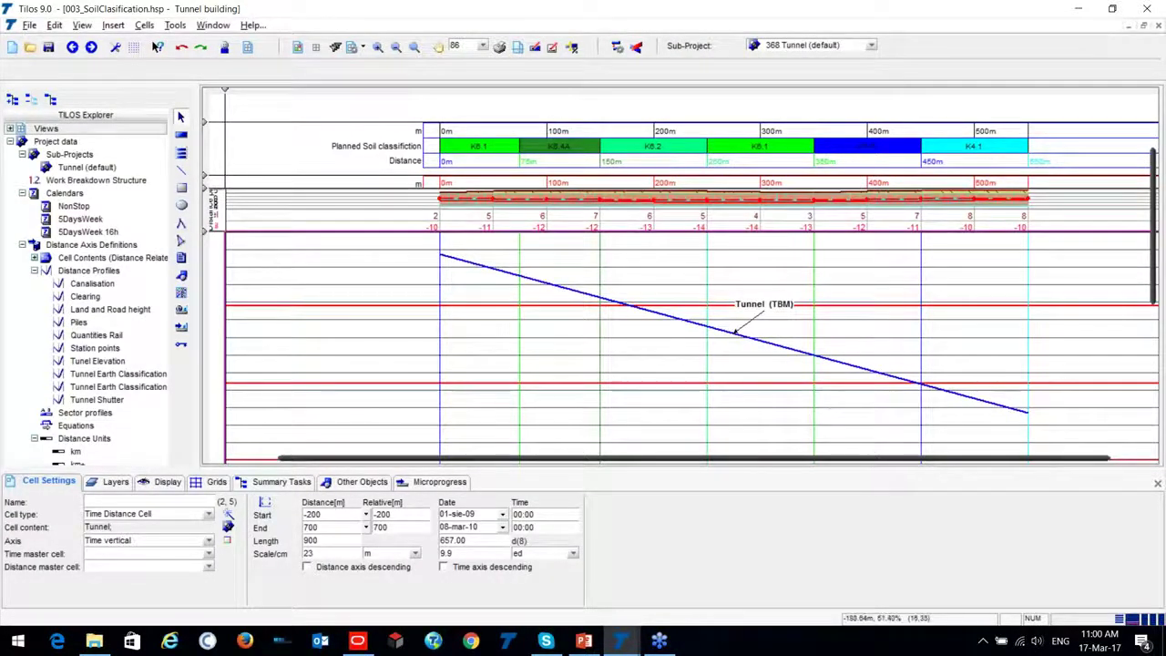
Step: Draw a task from the TBM_Planed Soil Classification template, spanning 0 to 85 m and starting on 12-sie-09
scroll(863, 316, "down", 2)
scroll(864, 316, "down", 1)
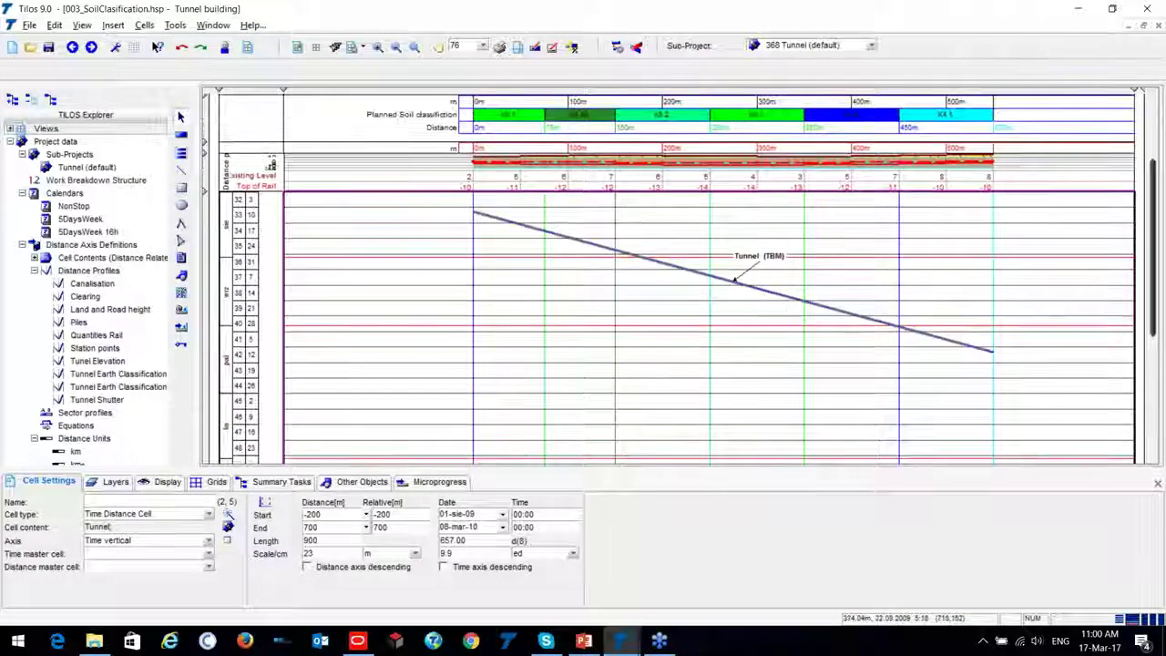
scroll(869, 287, "up", 1)
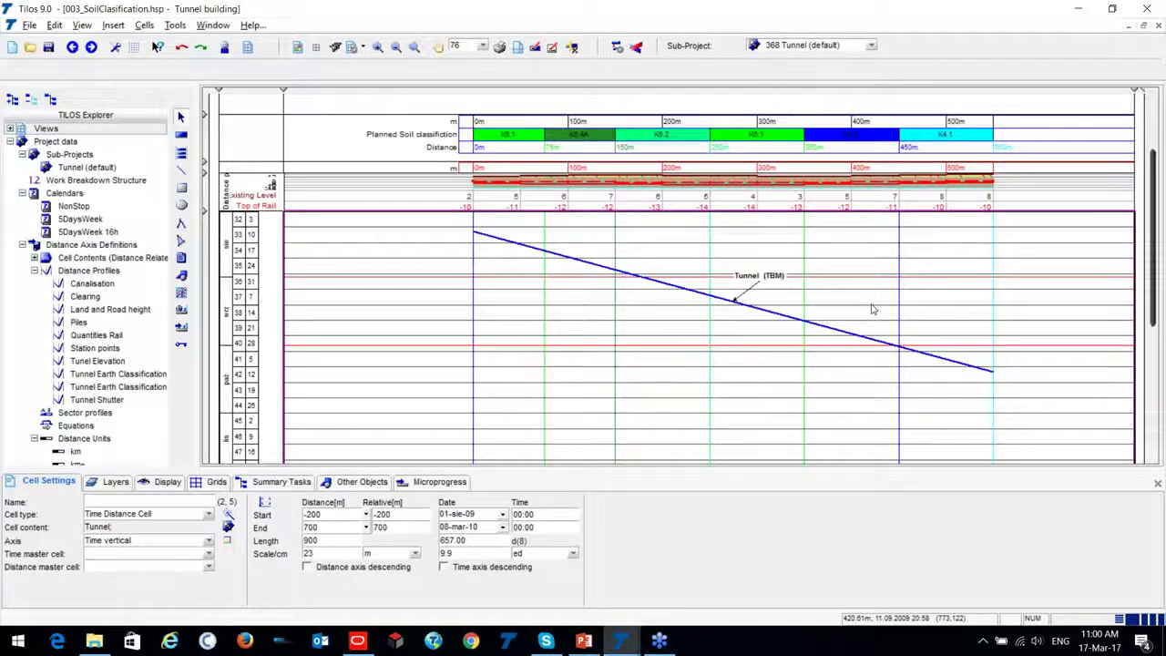
left_click(180, 135)
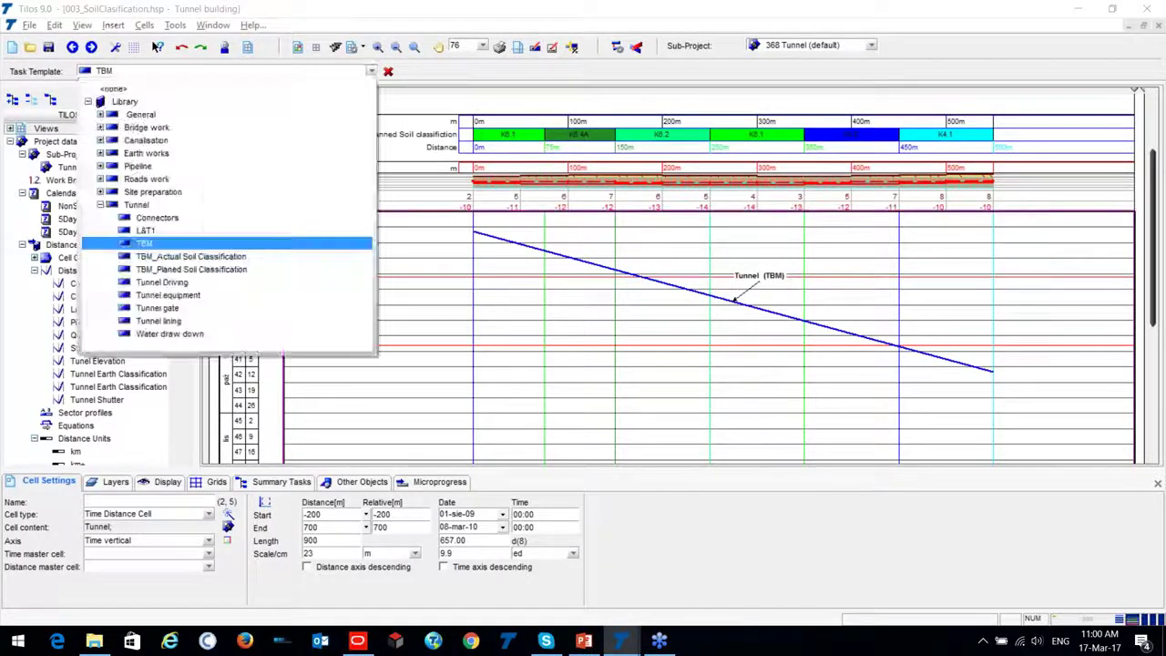
left_click(191, 269)
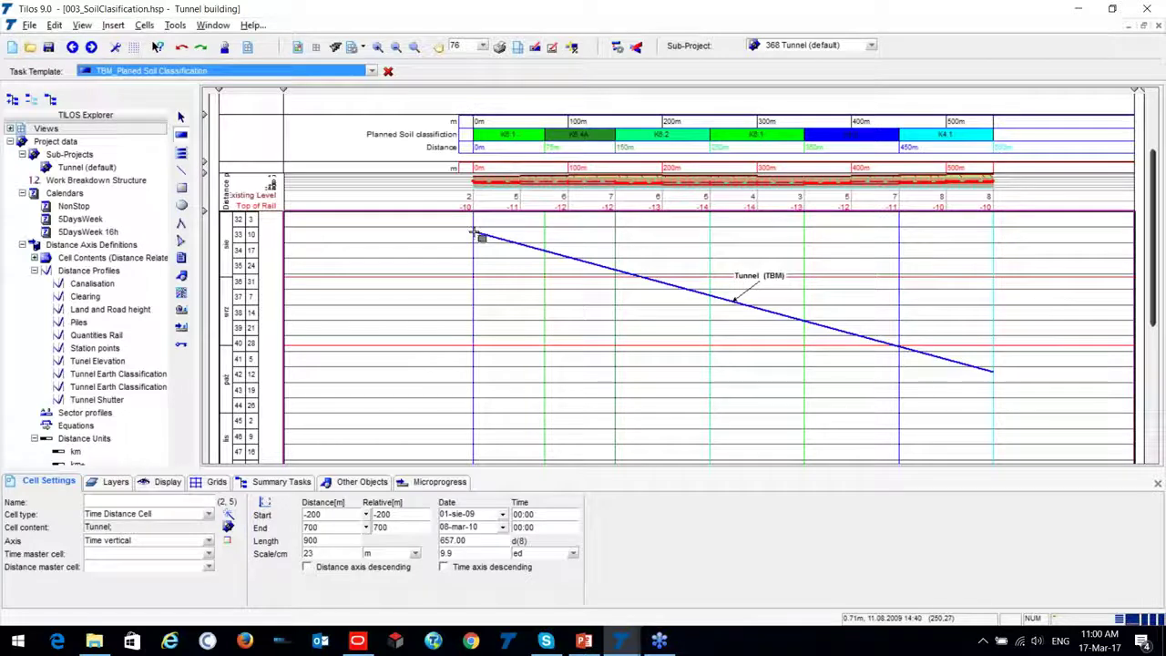
left_click_drag(475, 233, 552, 260)
Step: Extend the end of the planned soil classification task to the tunnel's end at 550 m
scroll(552, 261, "up", 2)
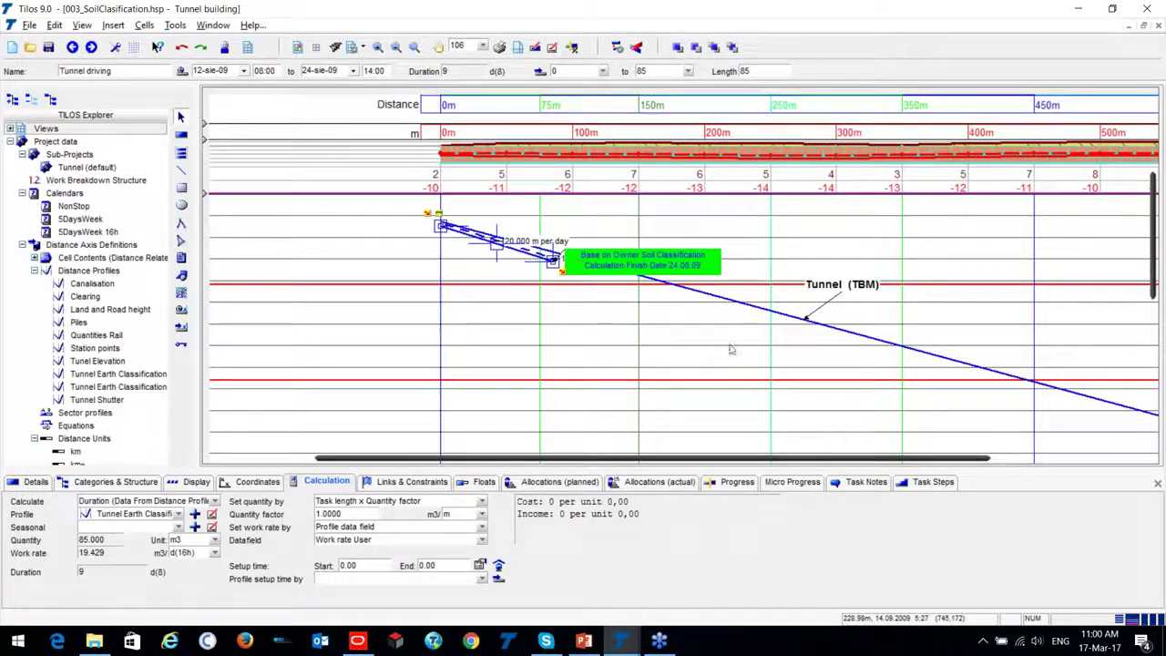
left_click_drag(674, 462, 785, 462)
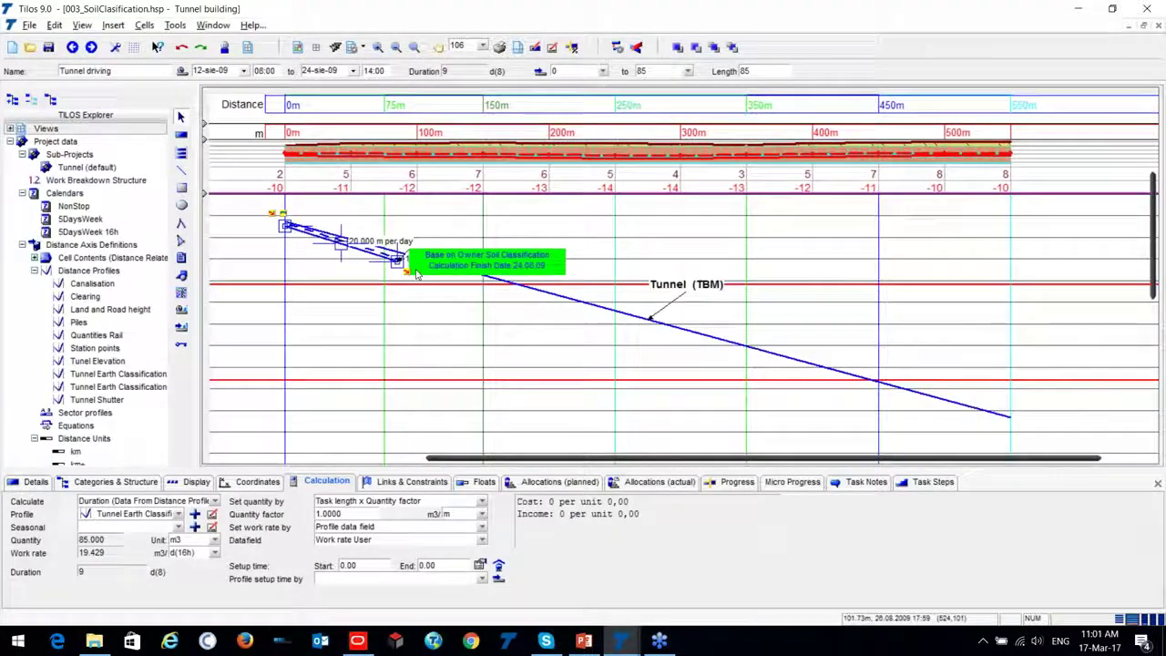
left_click_drag(397, 262, 626, 419)
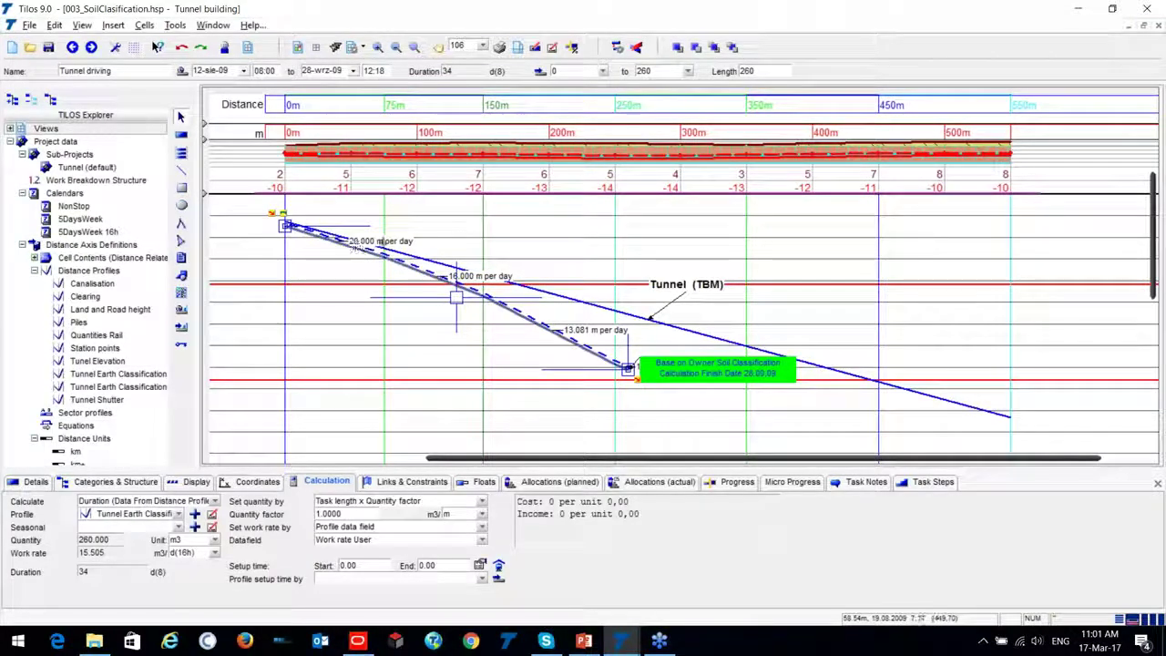
left_click_drag(628, 368, 734, 415)
scroll(733, 416, "down", 3)
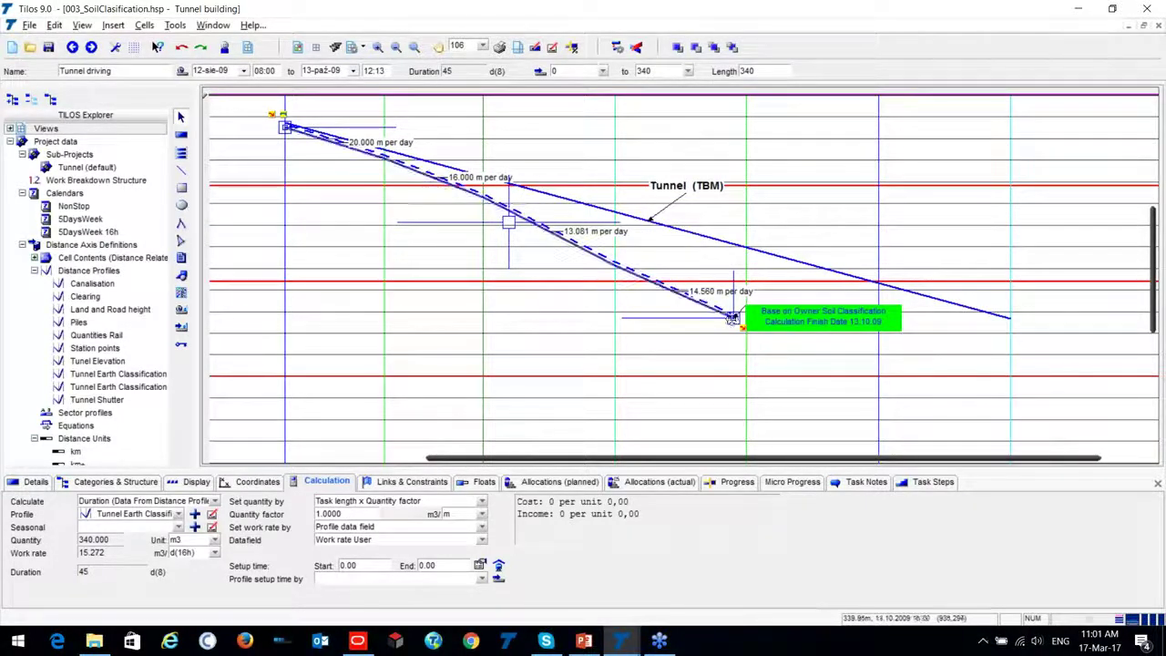
left_click_drag(733, 318, 1009, 406)
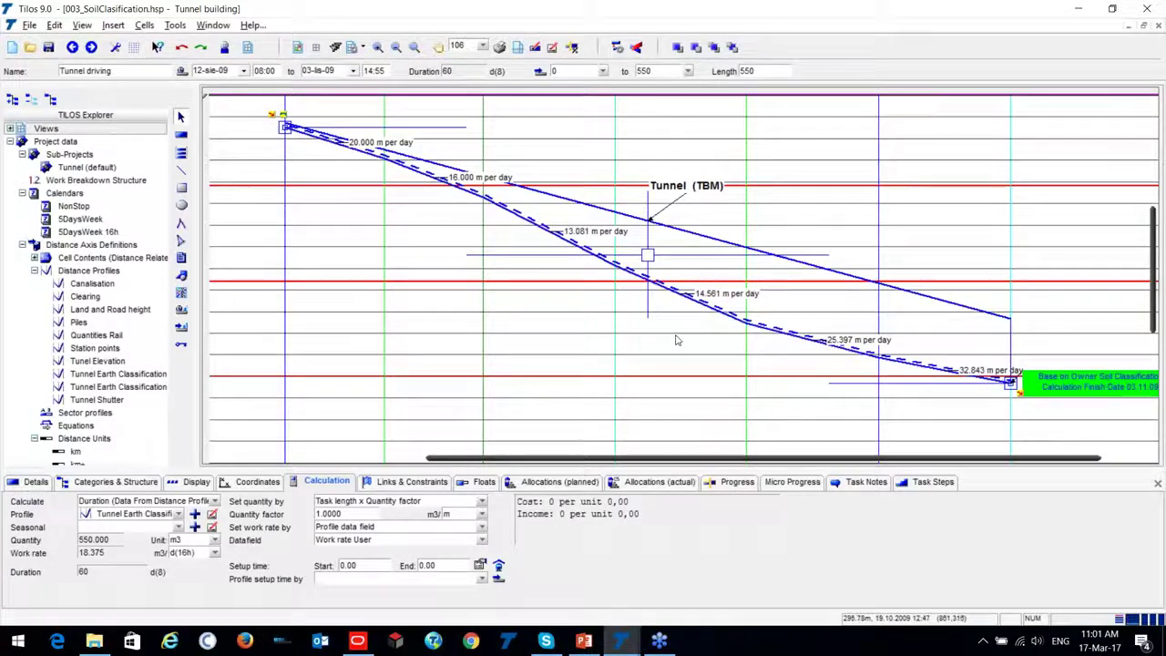
Step: Expand the Actual Soil classification row above the distance profile and compare its sections with the planned classification
scroll(671, 346, "up", 1)
scroll(671, 346, "up", 3)
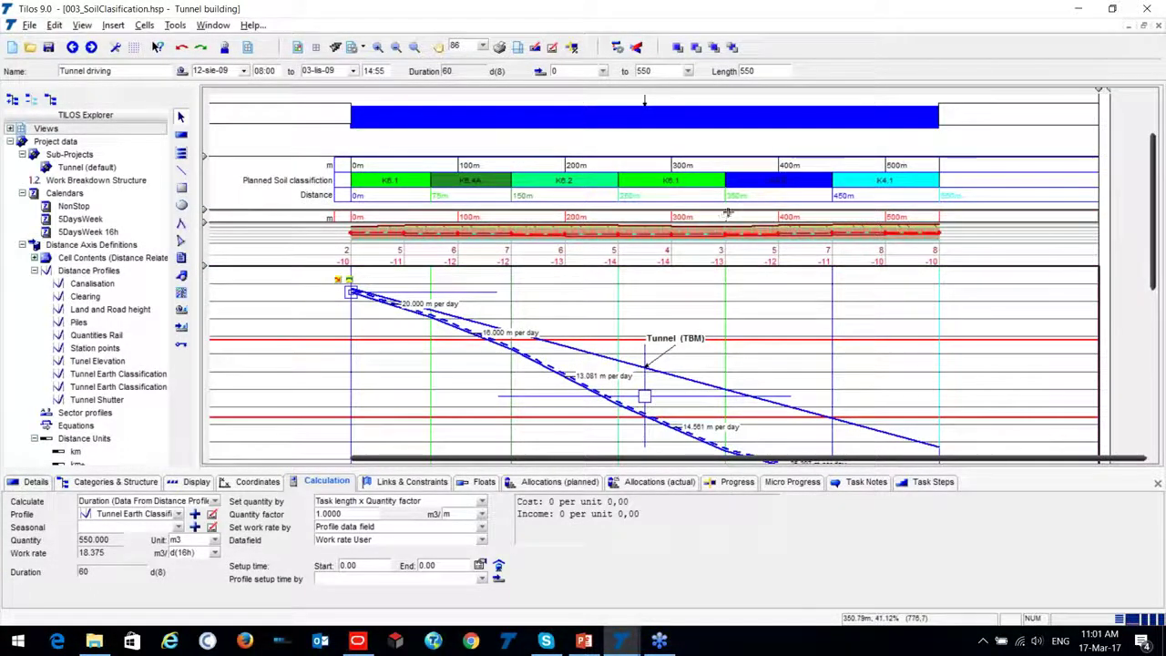
scroll(510, 233, "down", 5)
mouse_move(947, 403)
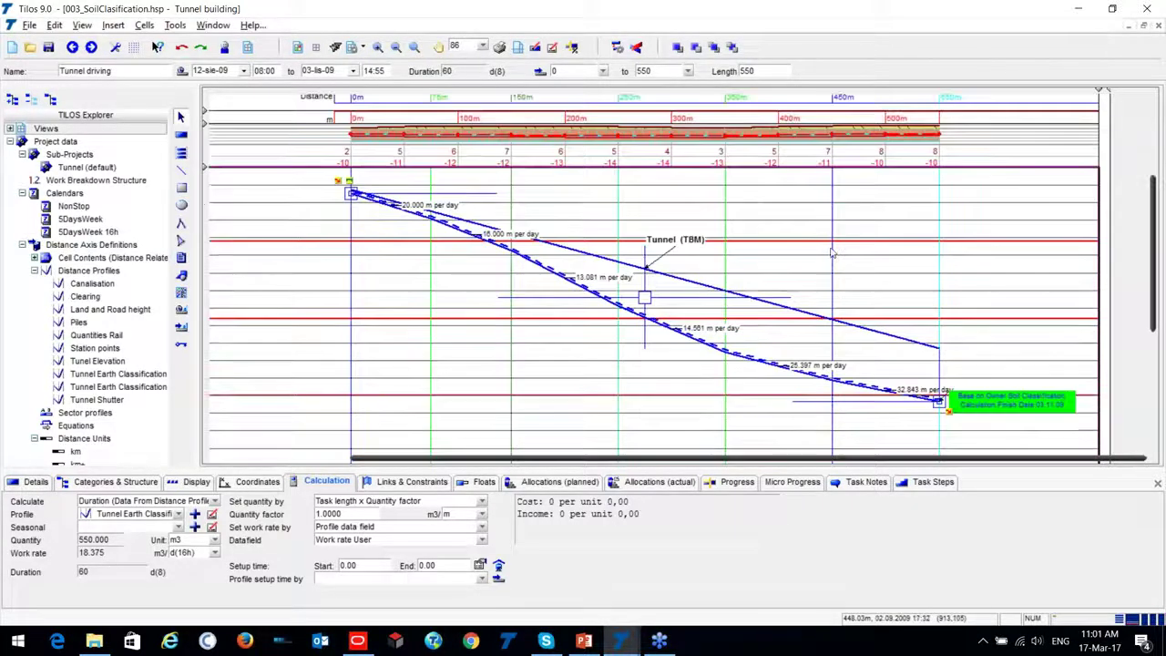
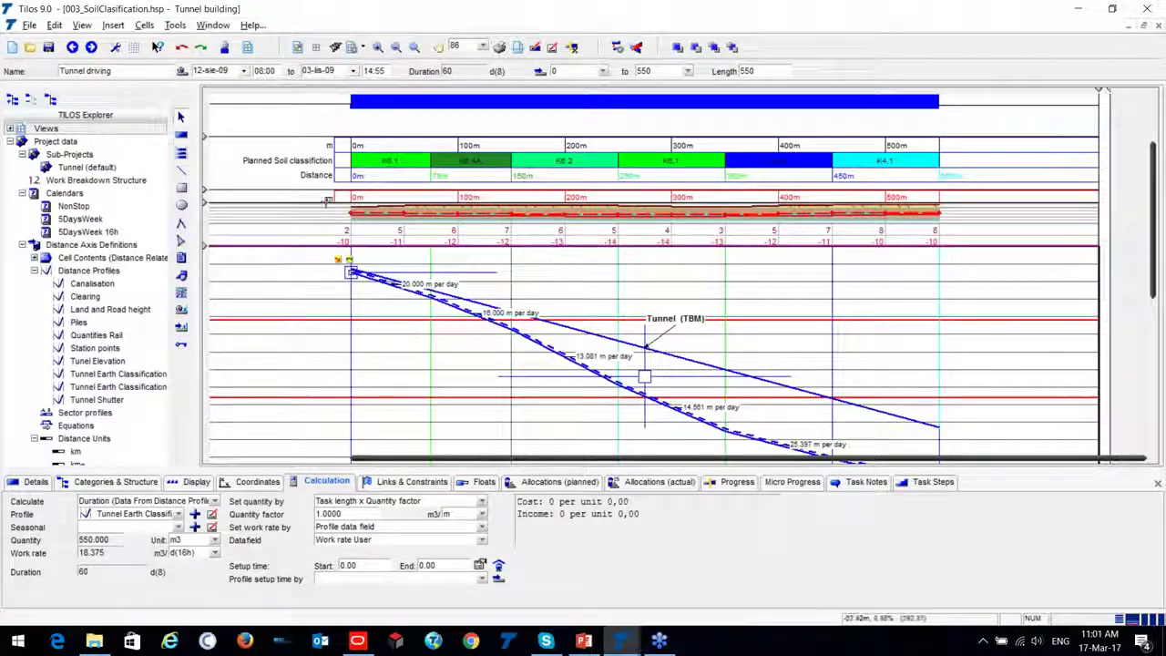
scroll(216, 168, "down", 1)
scroll(206, 163, "up", 1)
scroll(656, 356, "down", 1)
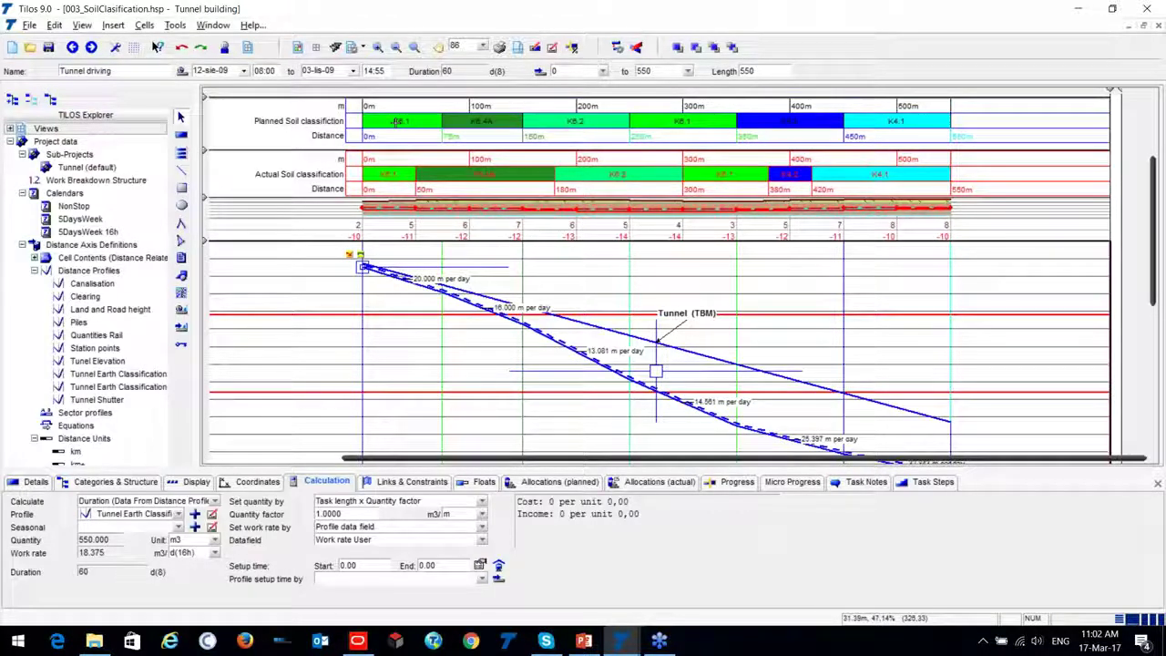
scroll(398, 121, "up", 3)
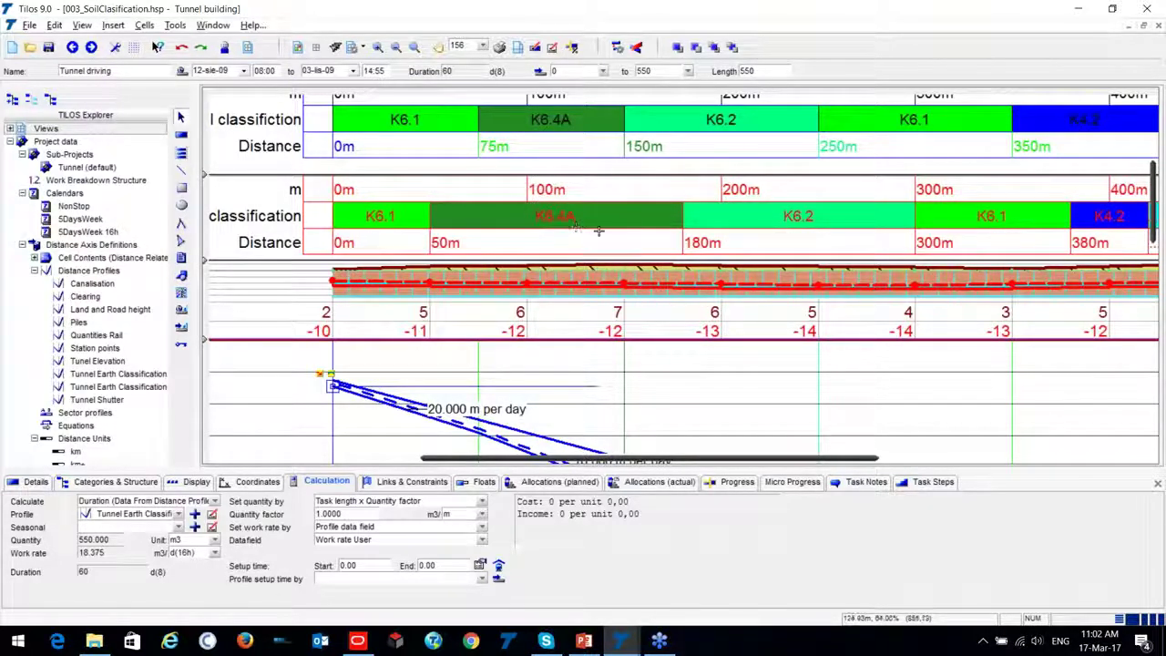
scroll(599, 231, "down", 3)
scroll(619, 292, "down", 3)
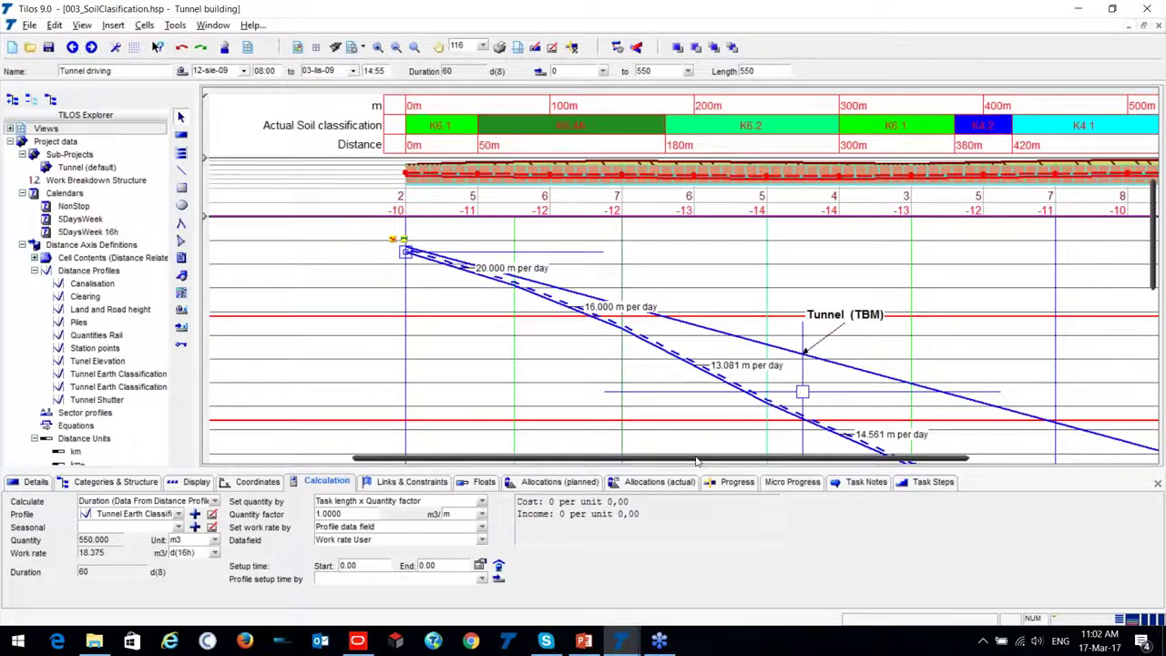
Step: Draw a task from the TBM_Actual Soil Classification template, from the existing tasks' start at 0 m to 550 m
scroll(702, 265, "down", 4)
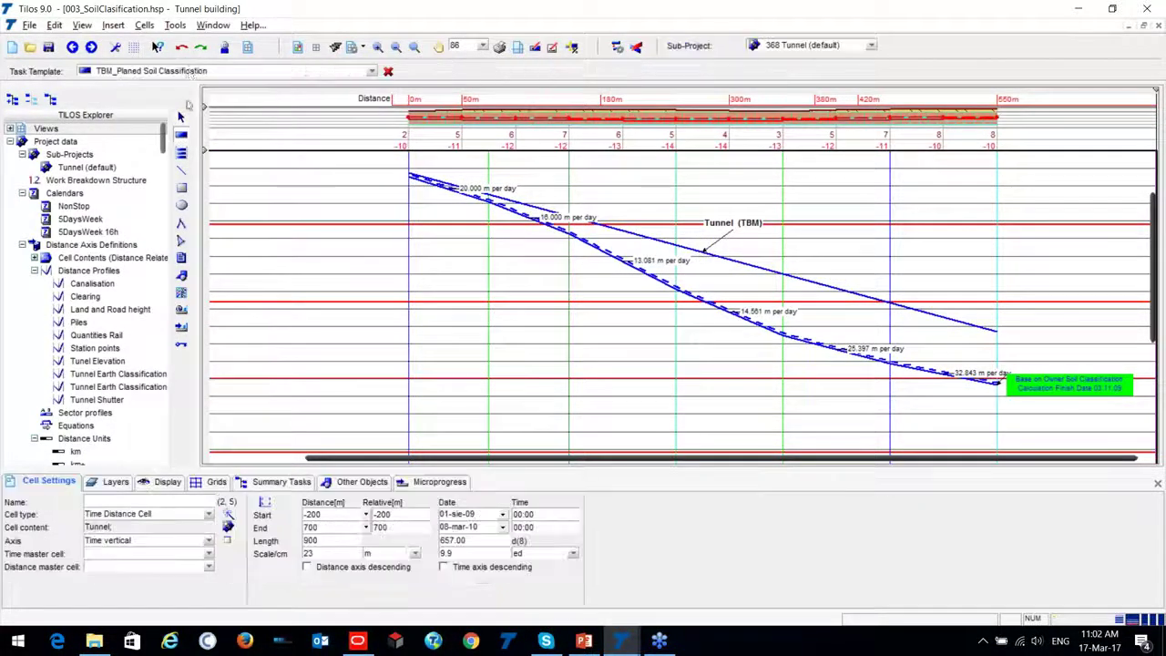
left_click(196, 71)
left_click(200, 245)
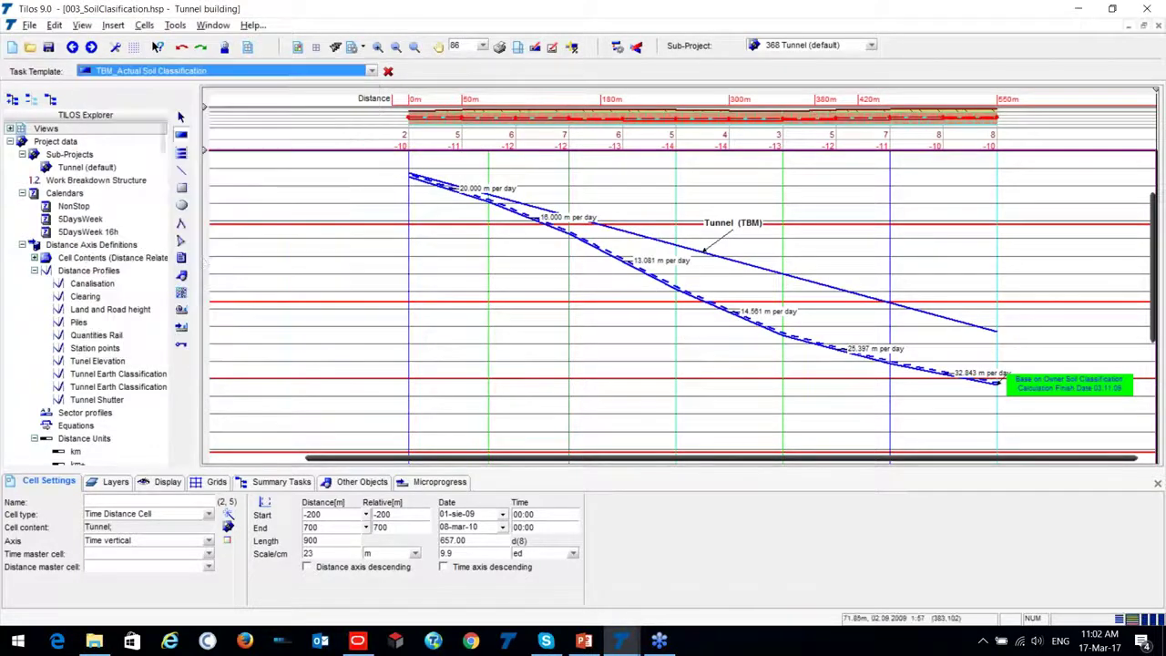
left_click(407, 173)
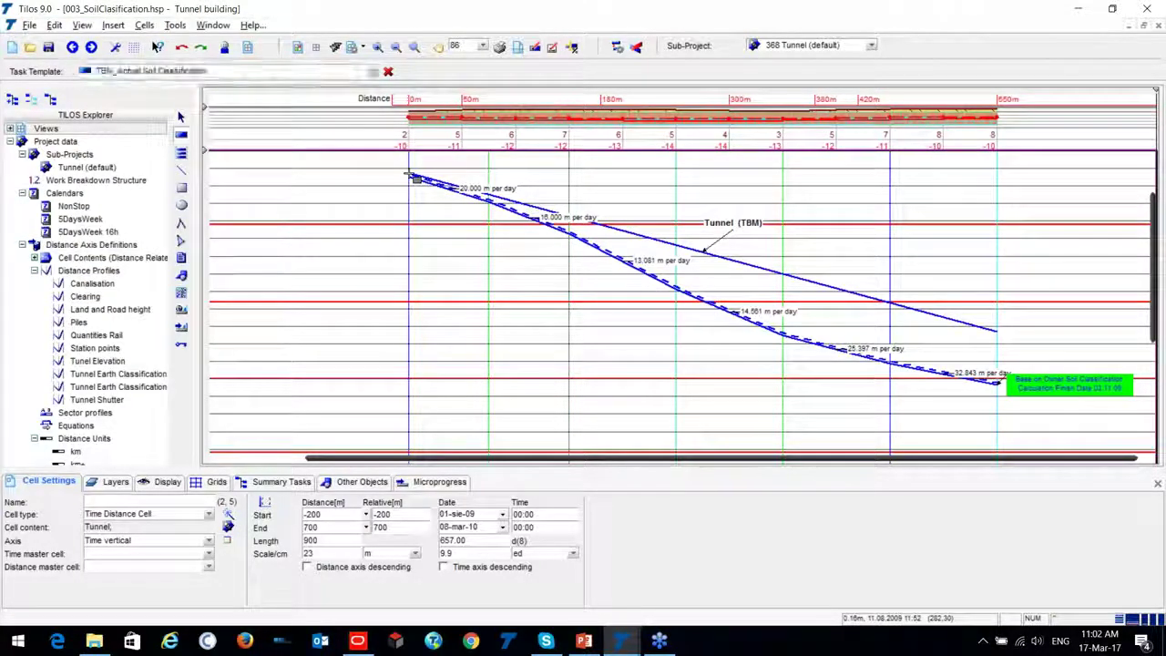
mouse_move(414, 179)
left_mouse_down()
mouse_move(633, 325)
mouse_move(807, 411)
mouse_move(874, 424)
mouse_move(999, 408)
left_mouse_up()
left_click(1000, 398)
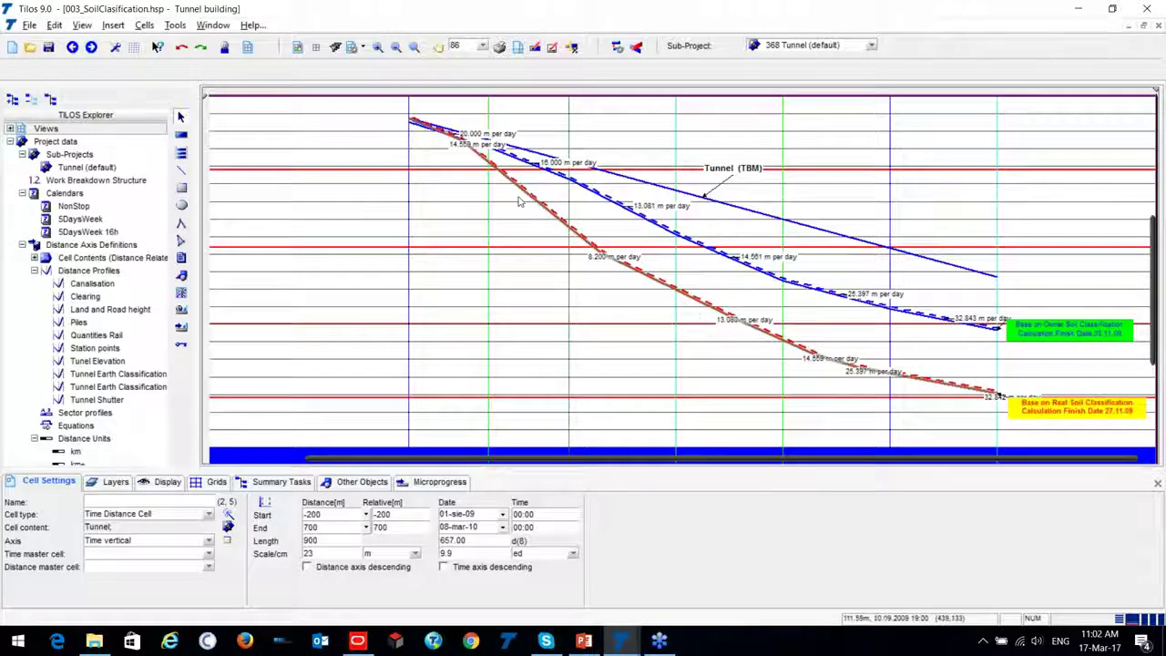
Step: Compare the ends of the three task lines, then select the Tunnel (TBM) task and check its finish date
scroll(834, 317, "up", 5)
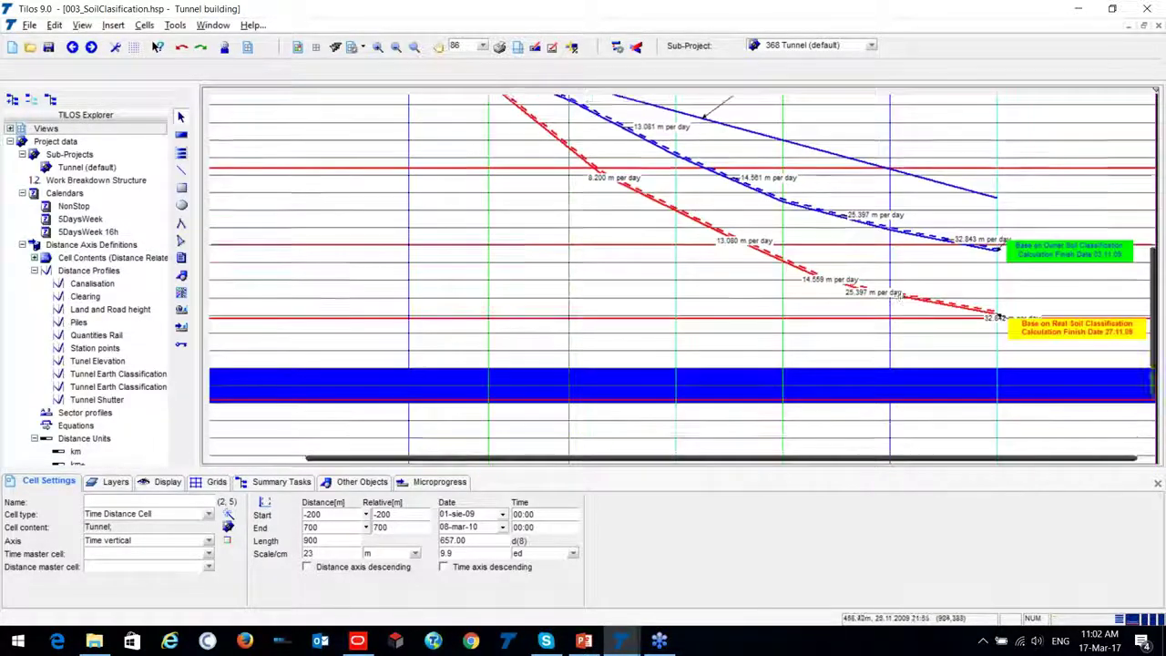
scroll(874, 300, "down", 4)
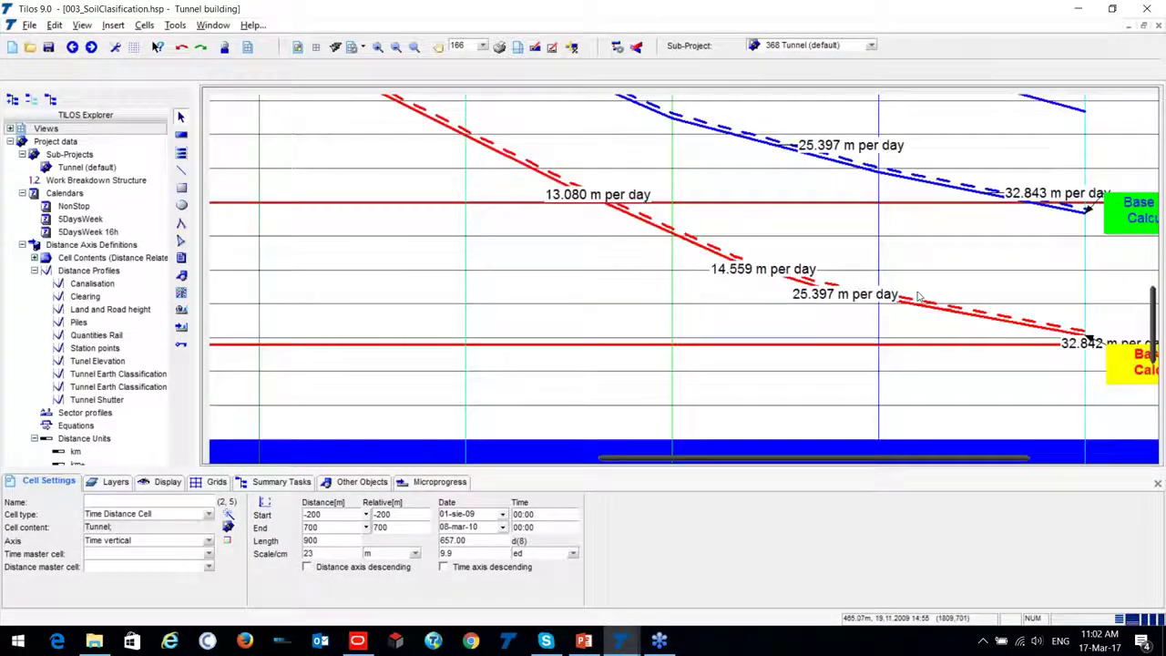
left_click_drag(932, 405, 804, 245)
left_click(805, 247)
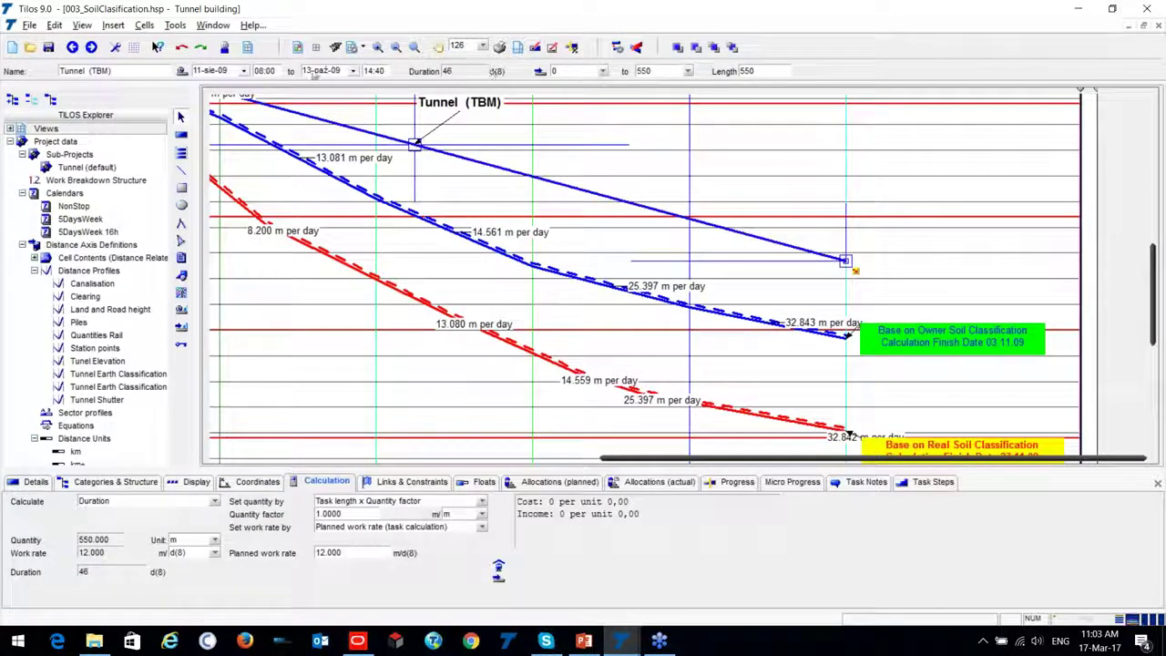
left_click(315, 79)
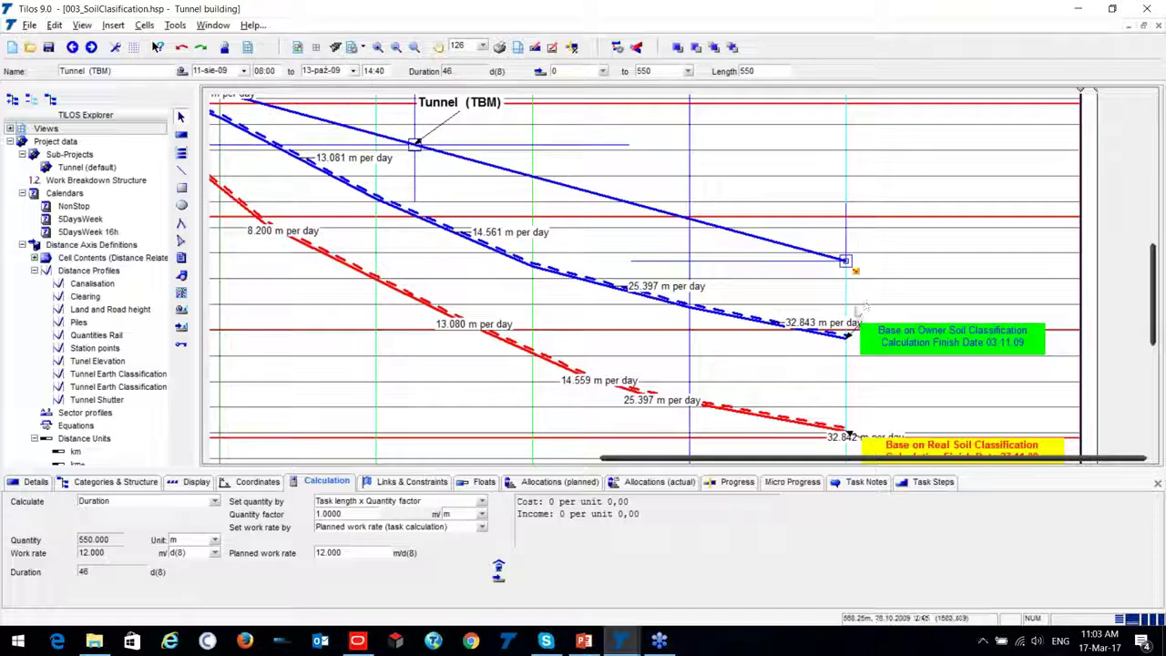
Step: Select the planned soil classification task and check its finish date and work rates
left_click(831, 335)
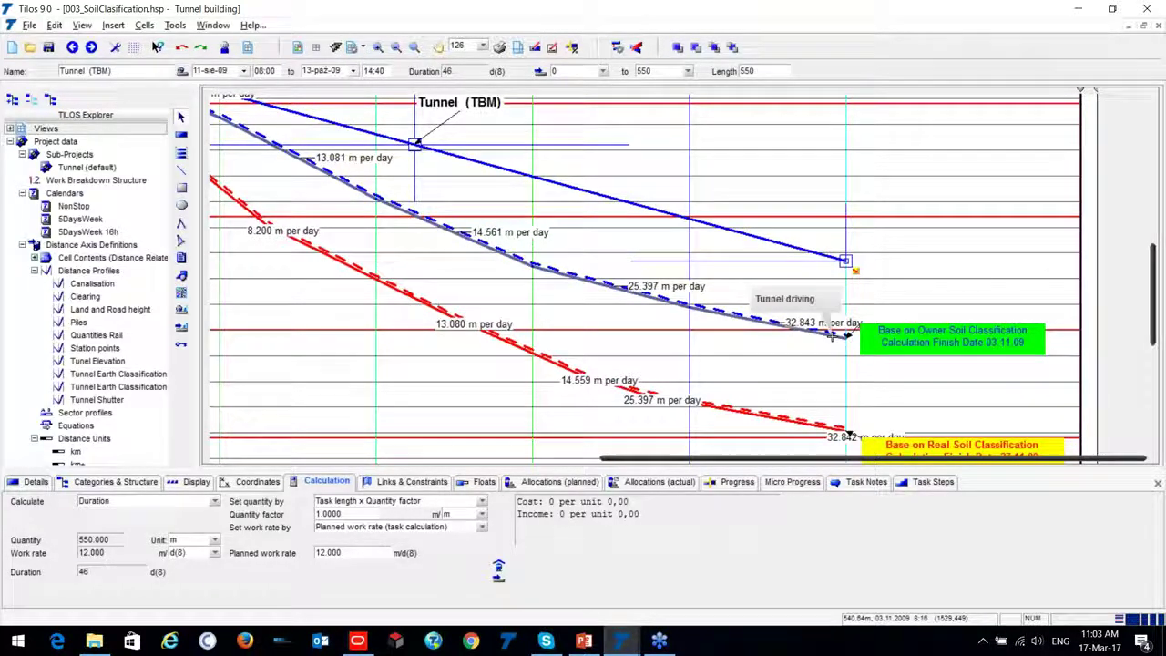
left_click(856, 344)
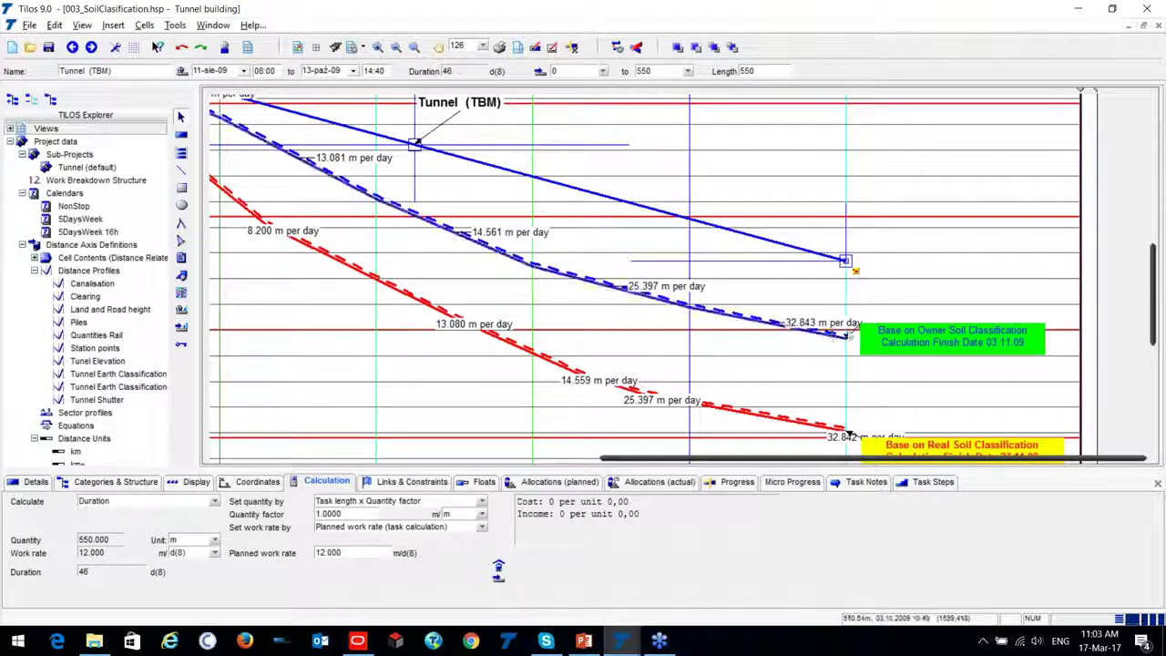
left_click(612, 283)
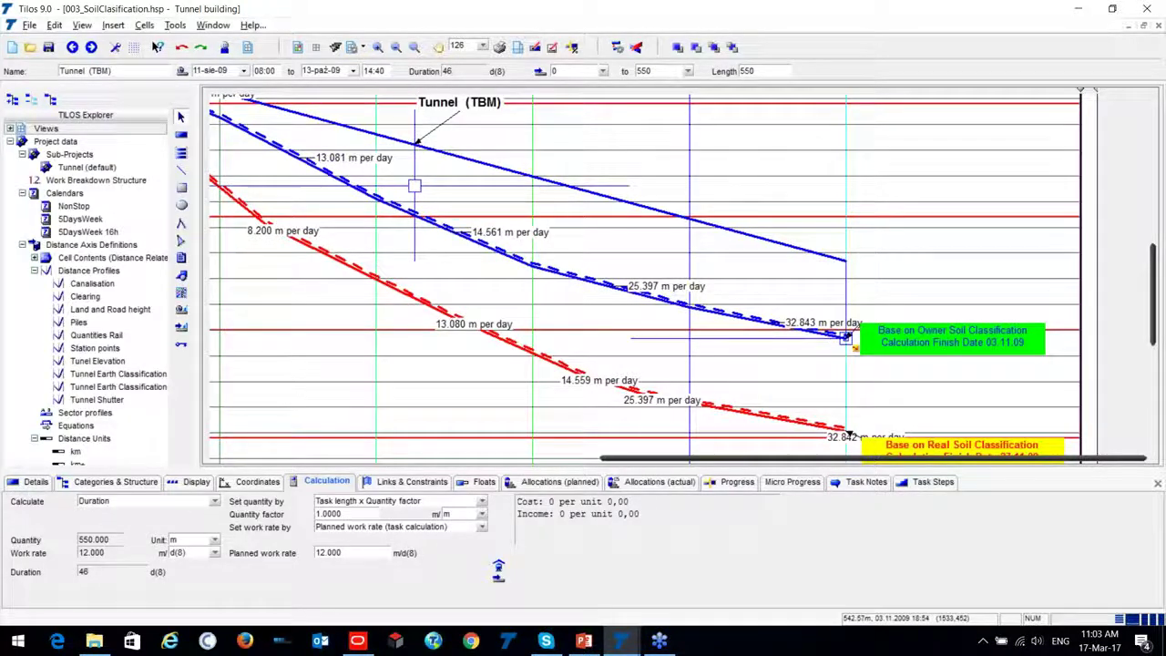
left_click(817, 336)
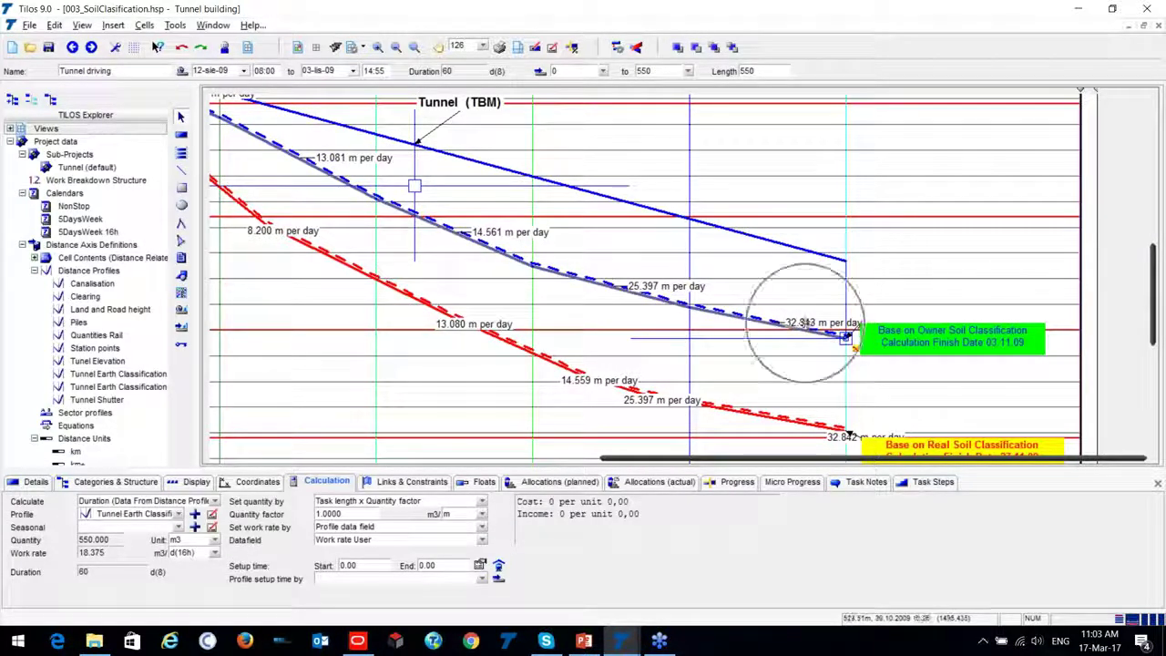
Step: Examine the red actual soil classification task's work rates and its calculated finish date
scroll(799, 330, "down", 2)
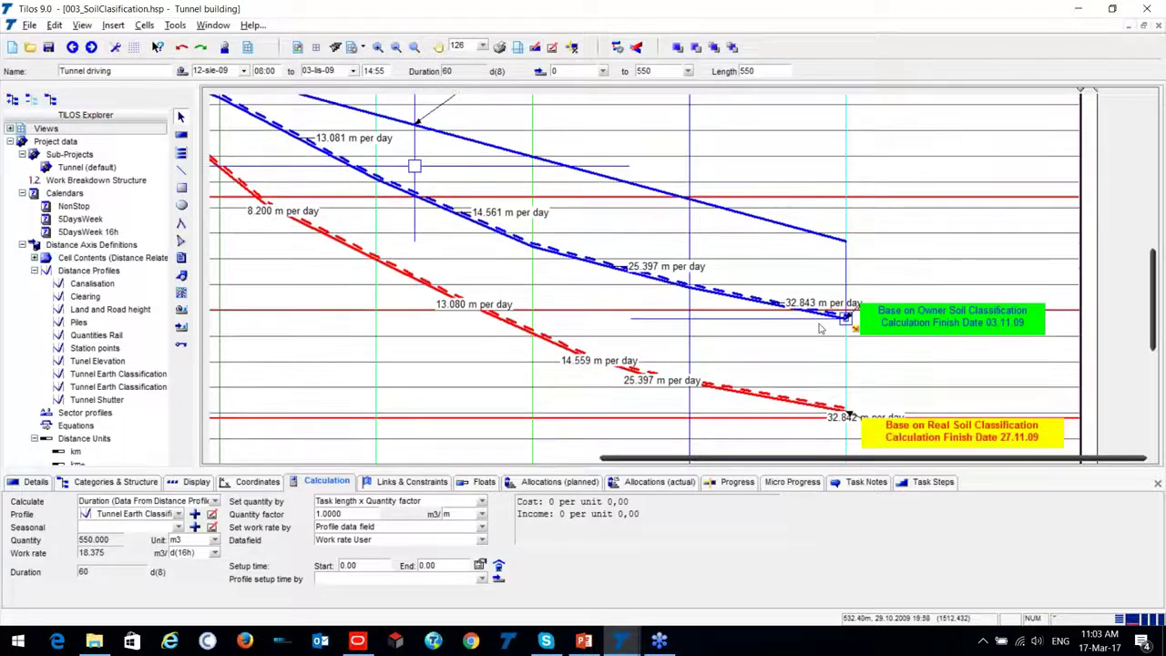
left_click(300, 185)
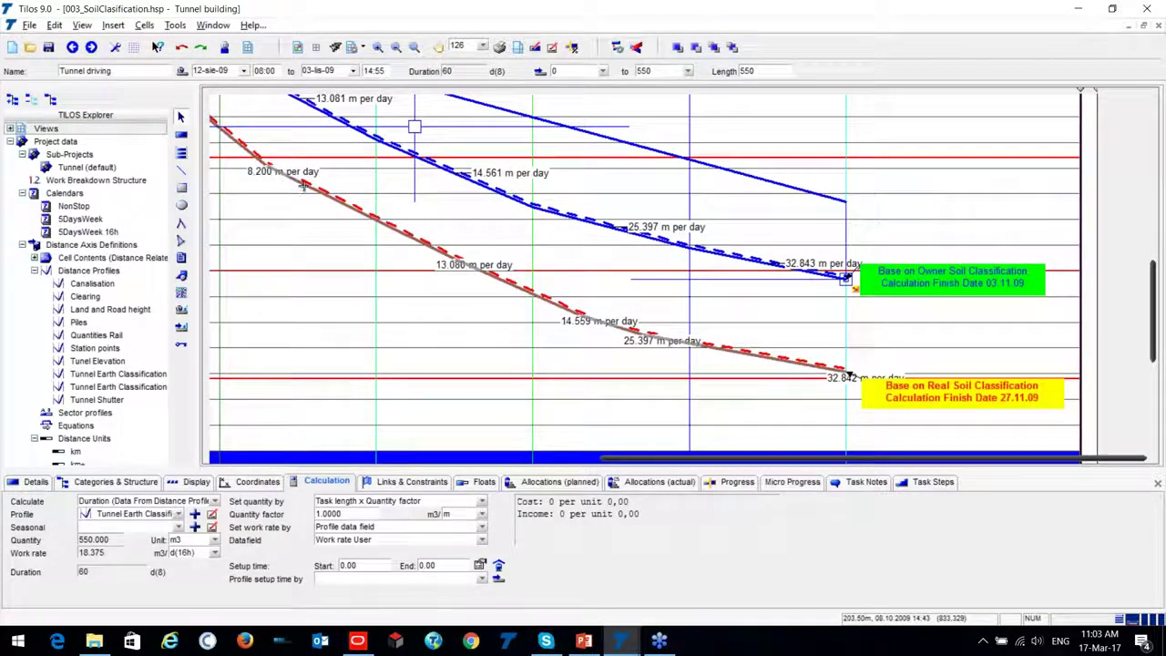
left_click(850, 374)
left_click(360, 209)
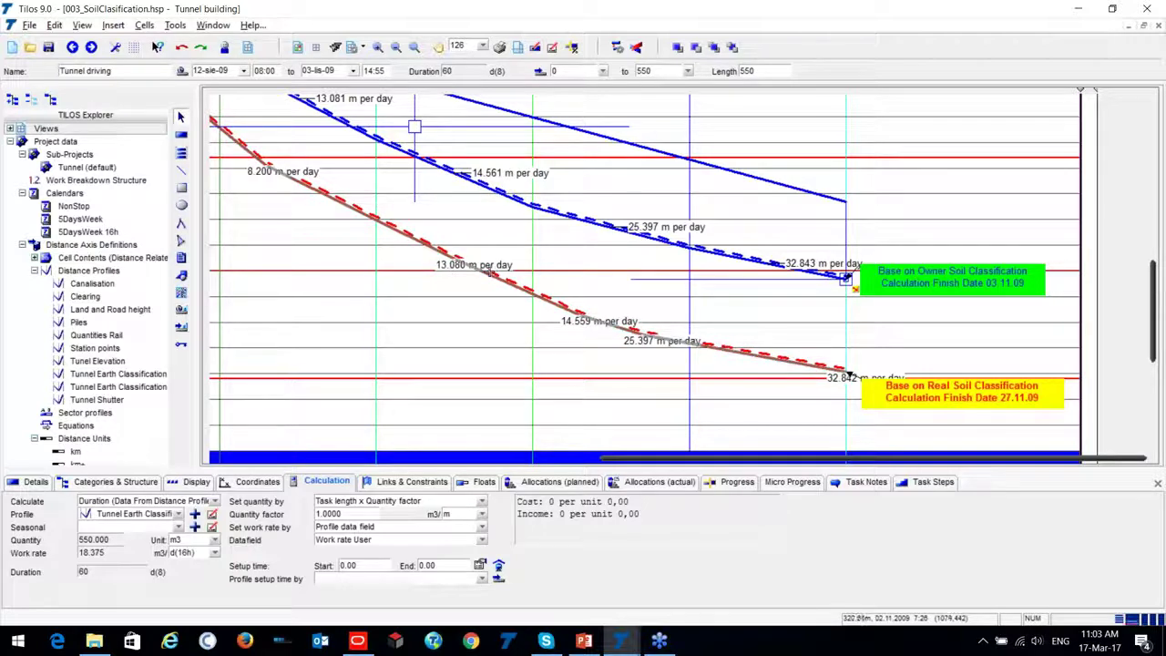
Step: Compare the tunnel driving lines based on owner and real soil classification, including their finish-date labels, in the time-distance diagram
left_click(557, 303)
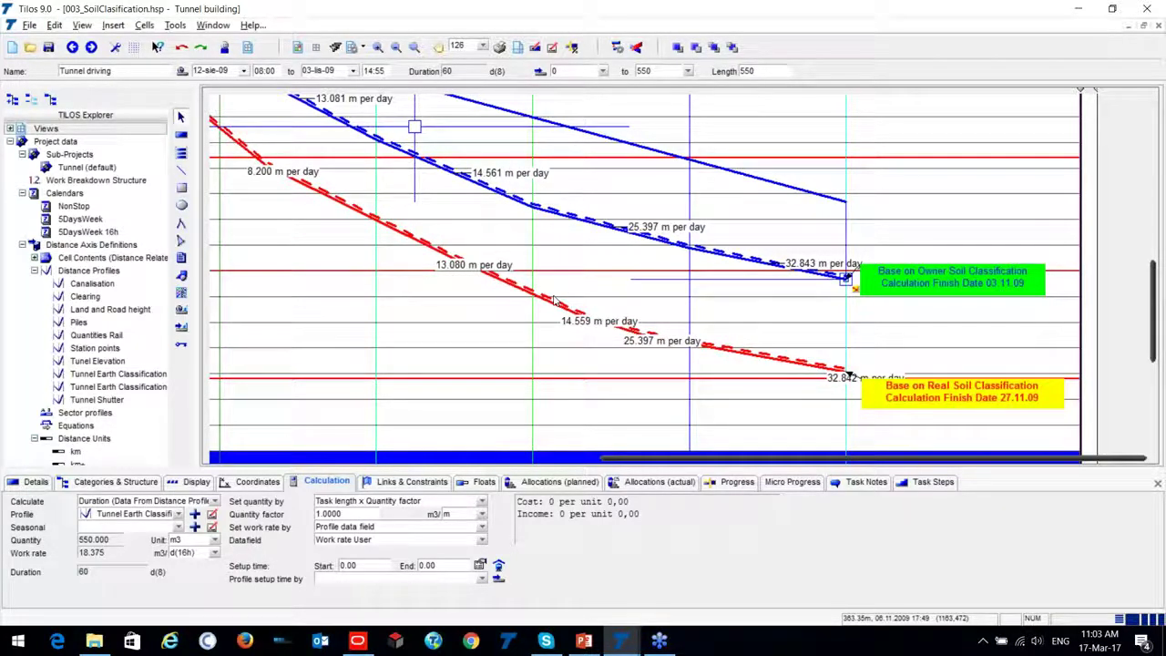
left_click(552, 300)
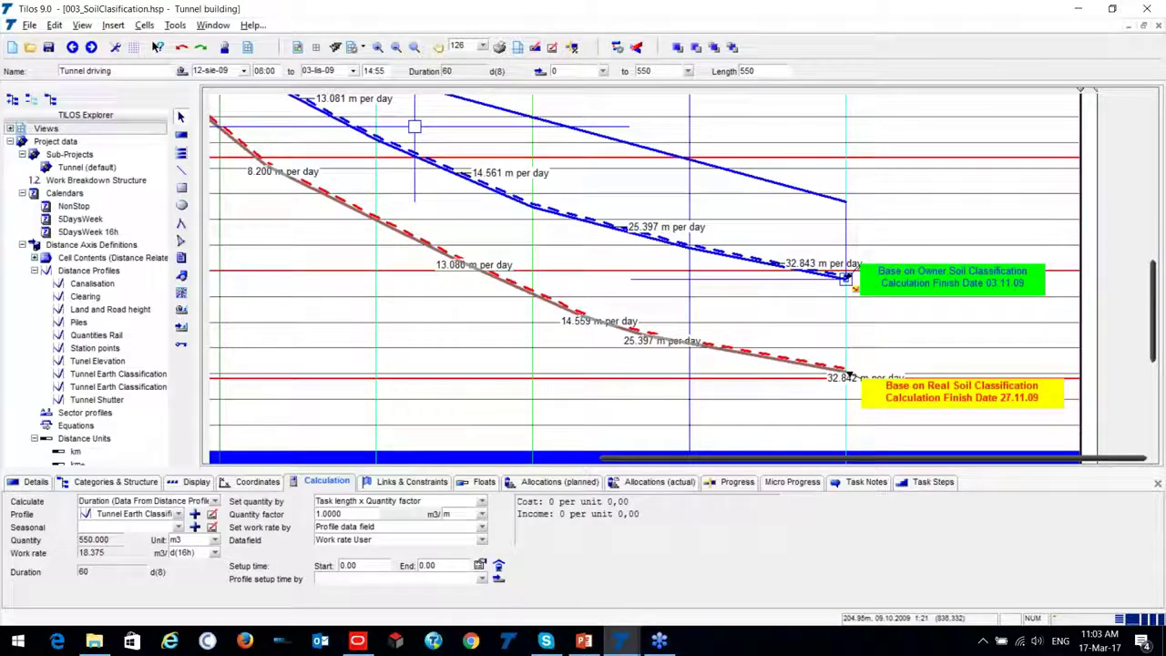
left_click(851, 375)
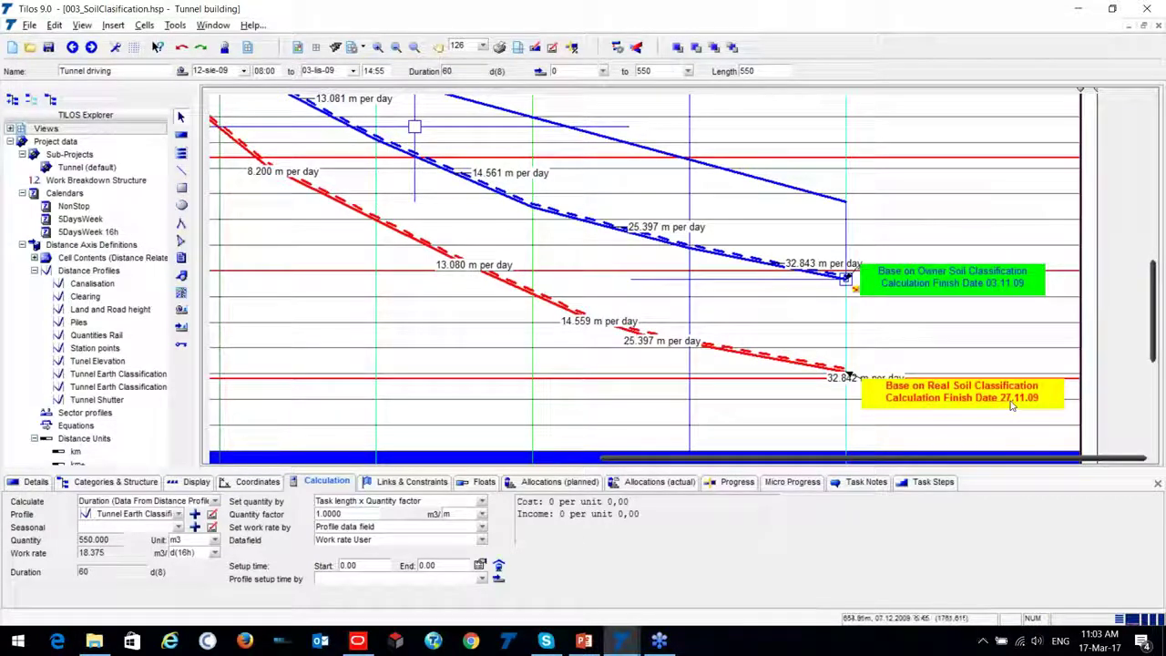
left_click(1006, 296)
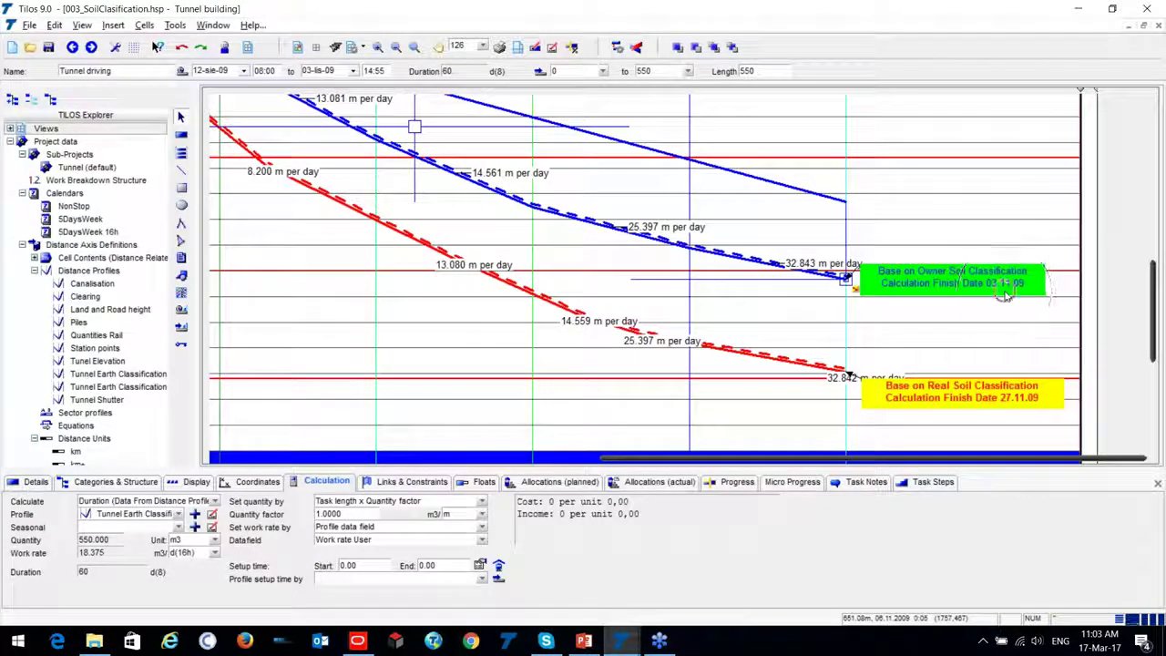
left_click(1006, 296)
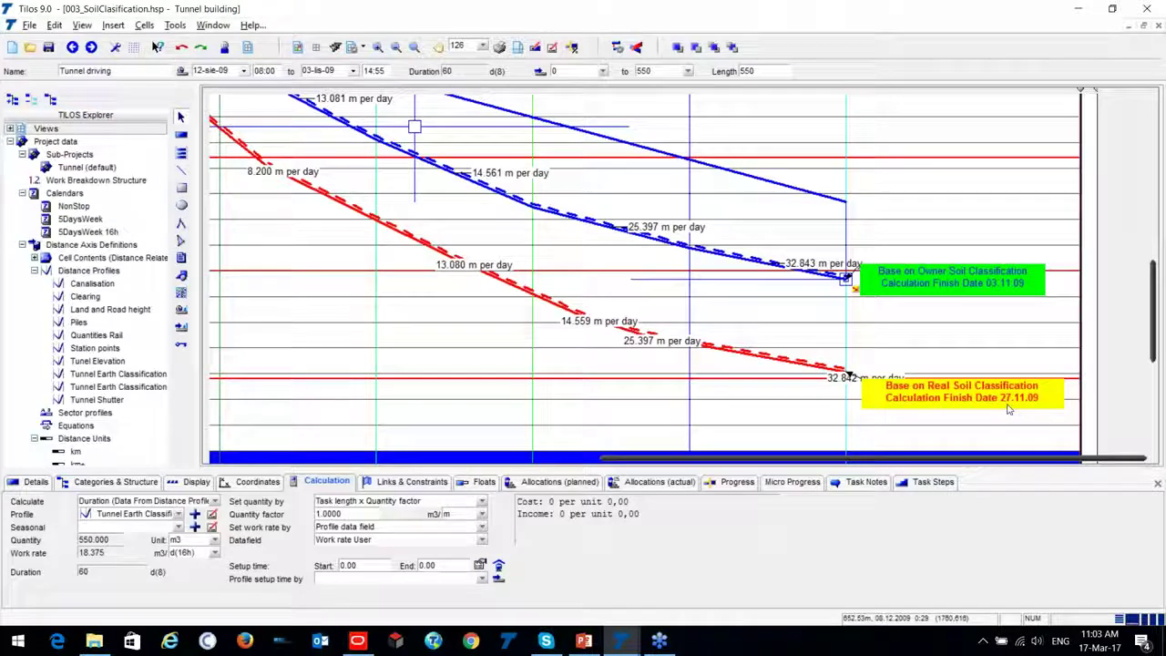
left_click(1007, 404)
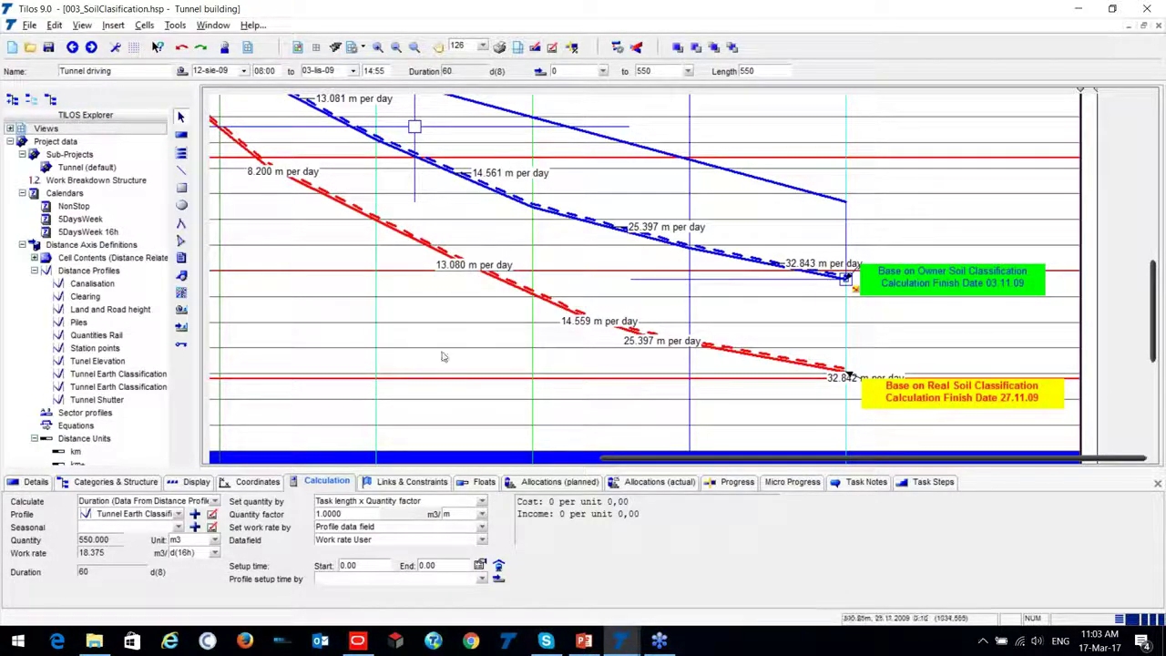
left_click(360, 317)
scroll(300, 292, "down", 1)
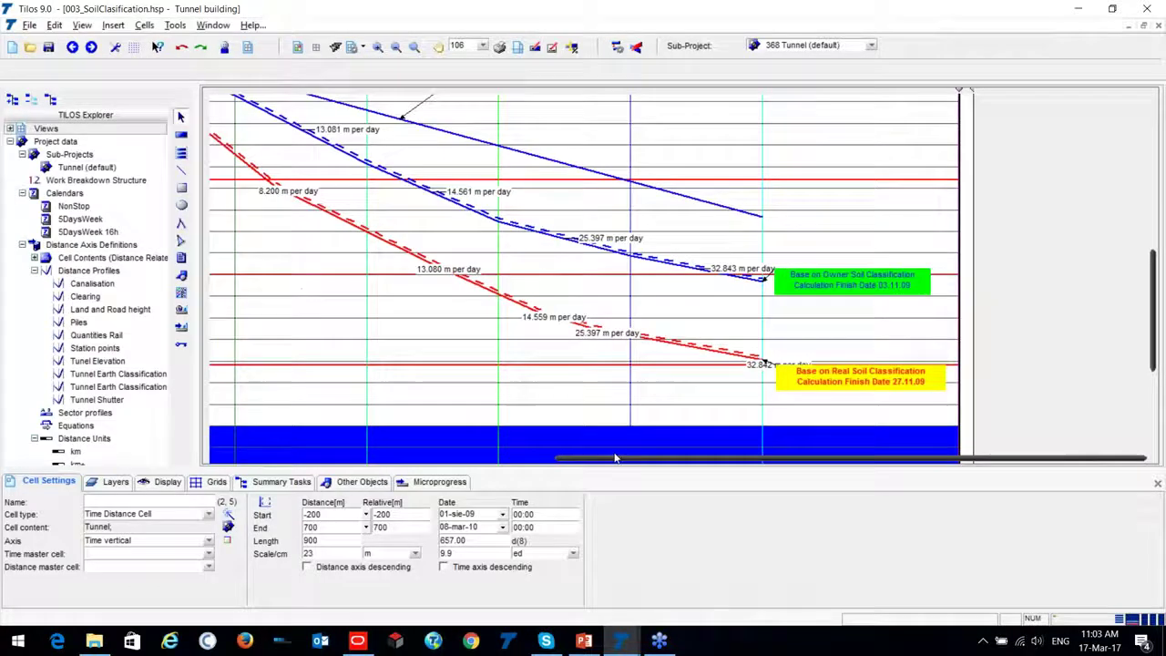
scroll(415, 322, "down", 3)
scroll(415, 322, "down", 3)
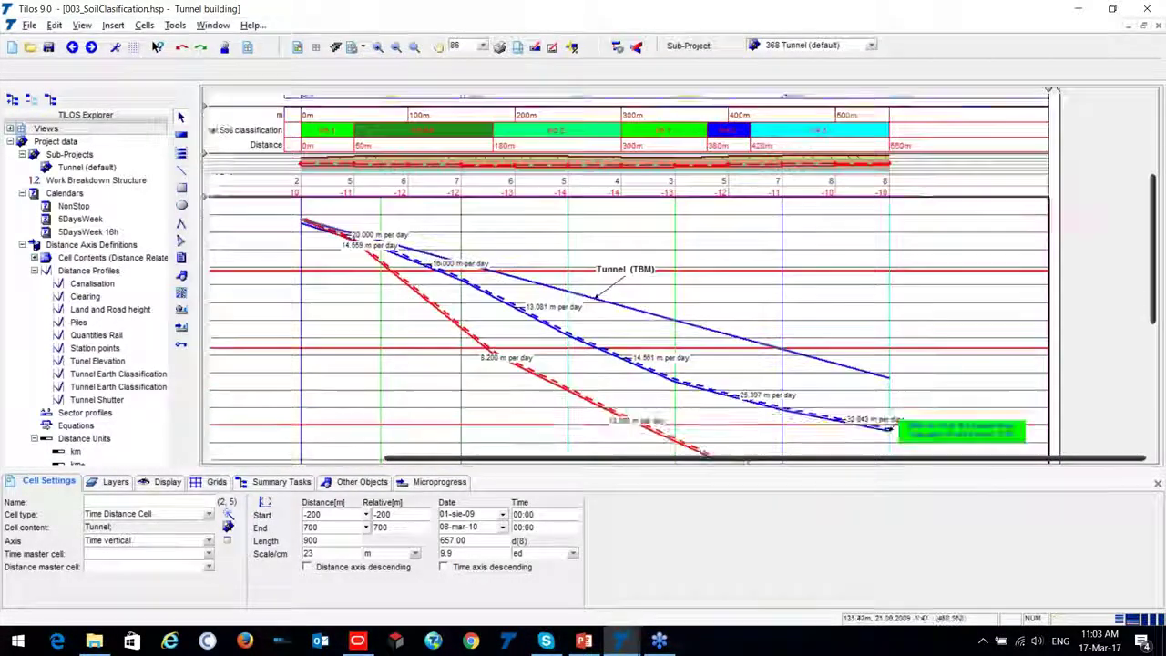
scroll(1144, 240, "down", 3)
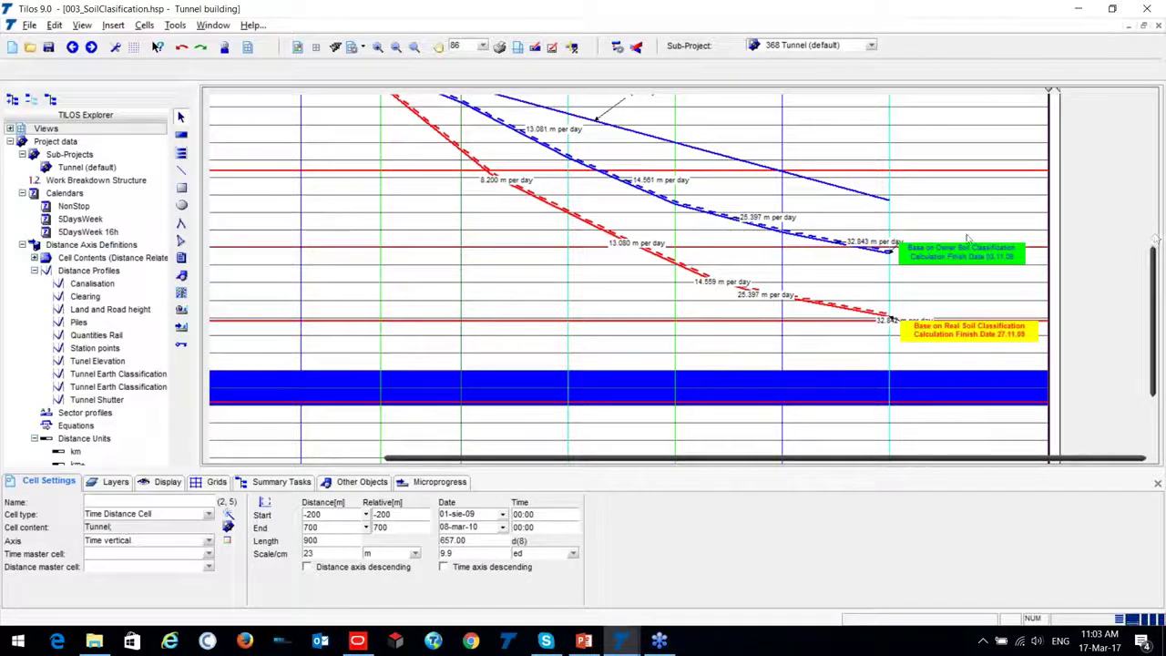
scroll(469, 314, "up", 3)
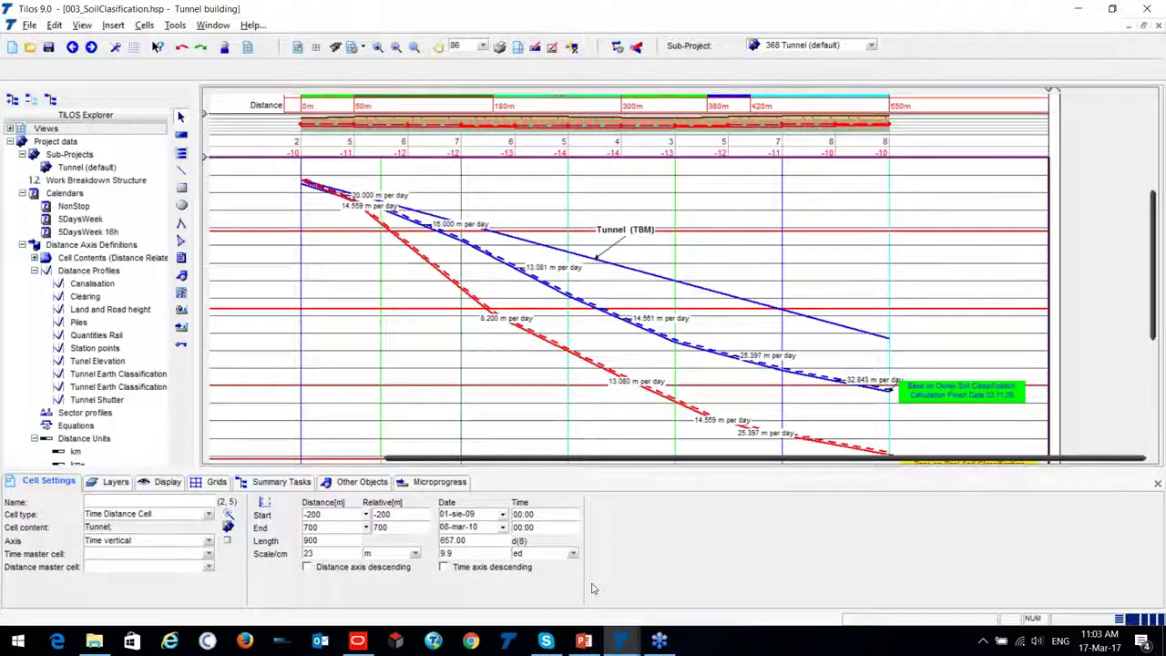
Step: Switch to Primavera P6 and examine the Qatar project's activities, their distance start and end columns, and the Stairs activity's codes
left_click(357, 640)
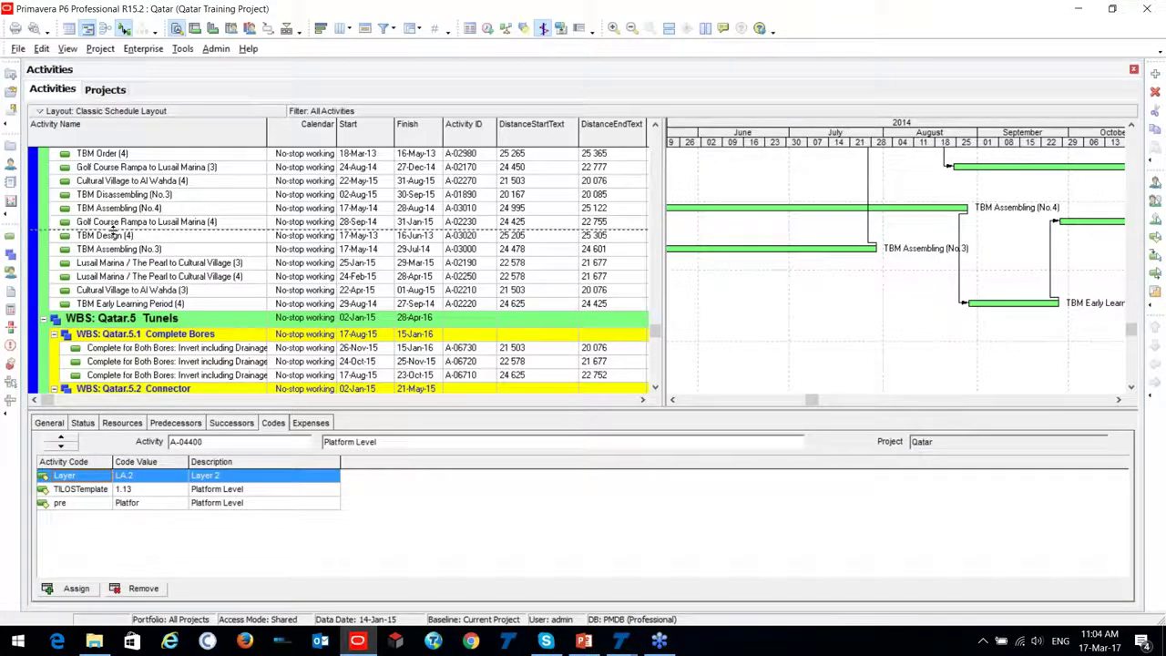
scroll(302, 227, "up", 10)
scroll(206, 171, "up", 10)
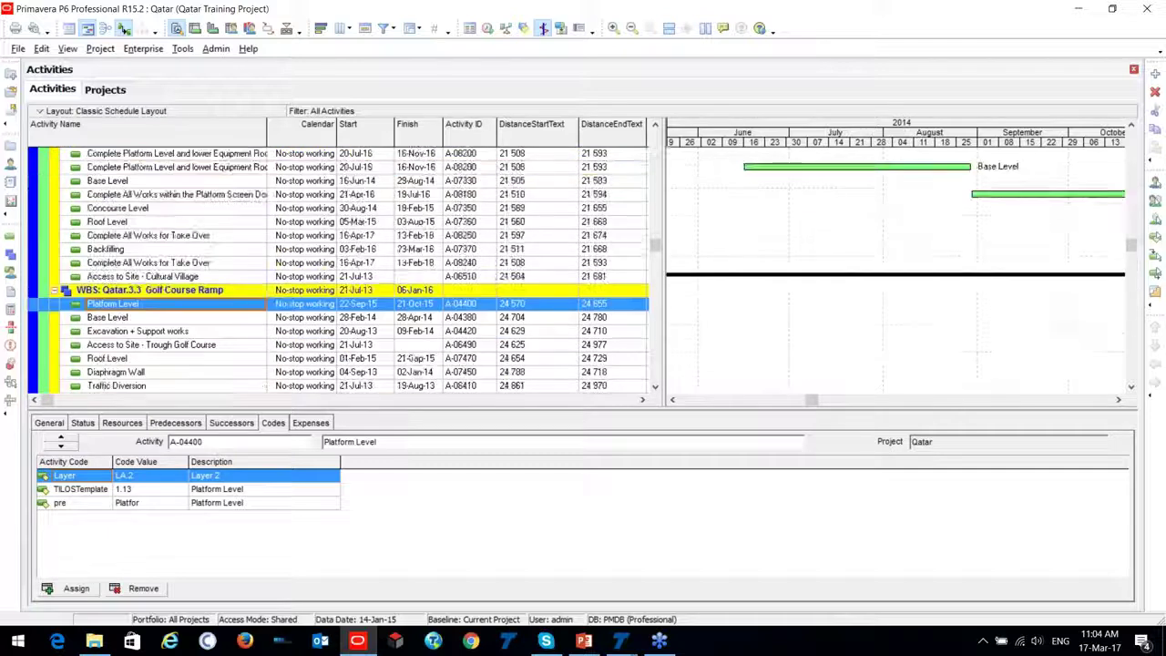
scroll(205, 171, "up", 1)
scroll(437, 219, "down", 6)
scroll(440, 219, "up", 6)
scroll(440, 218, "down", 5)
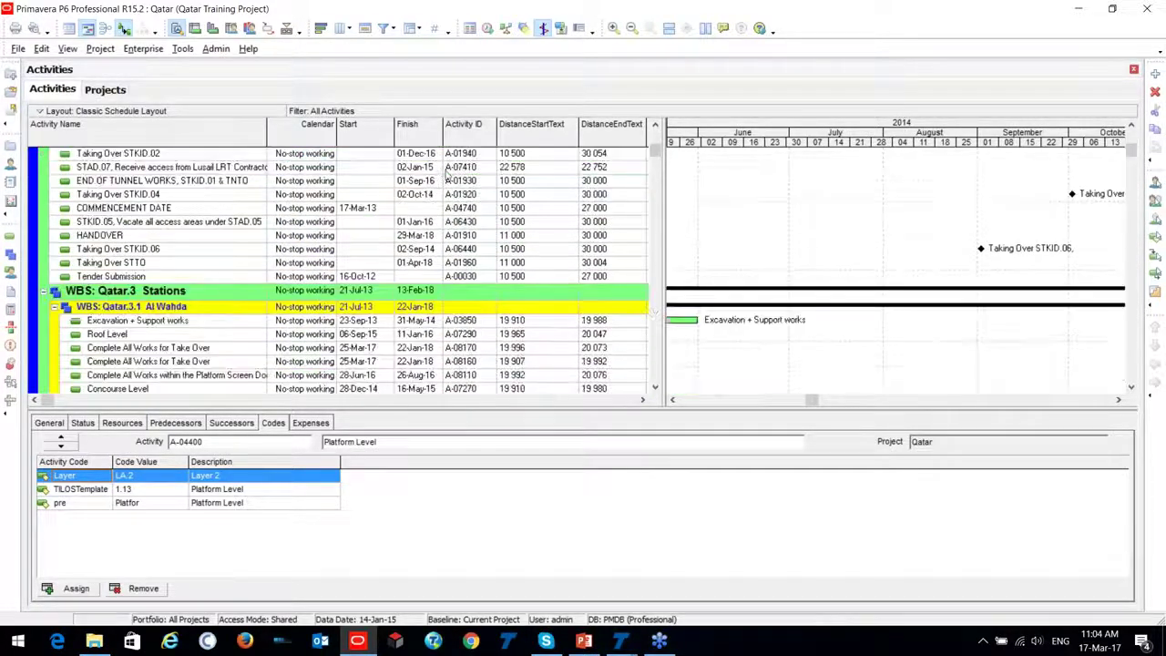
scroll(210, 227, "down", 5)
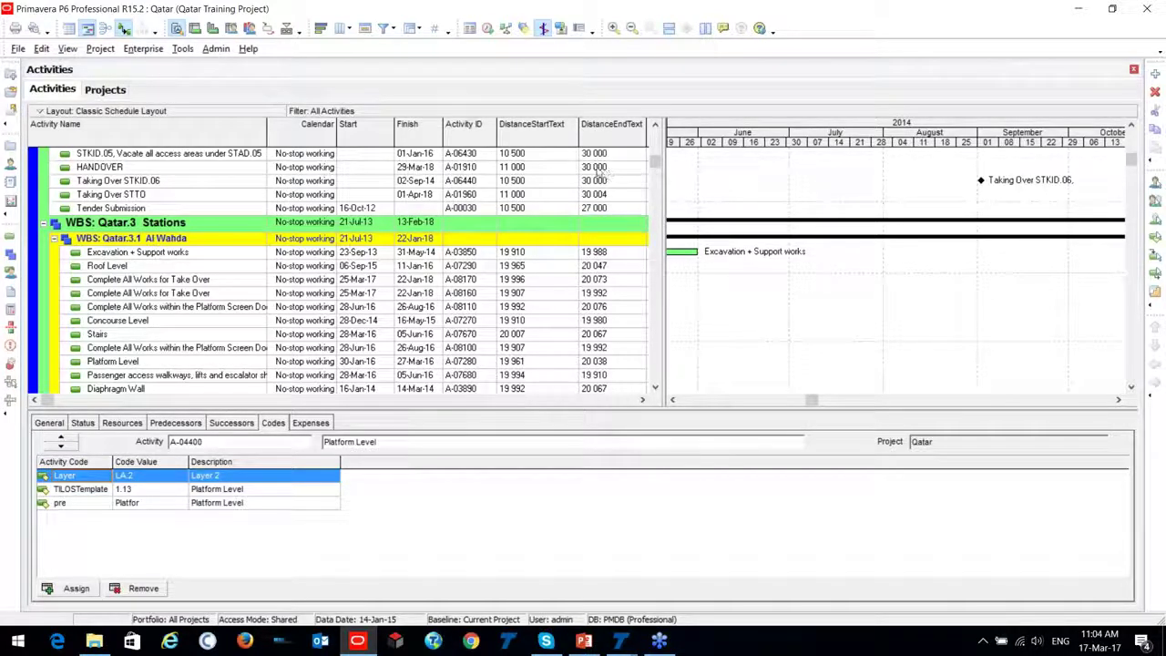
scroll(283, 275, "down", 2)
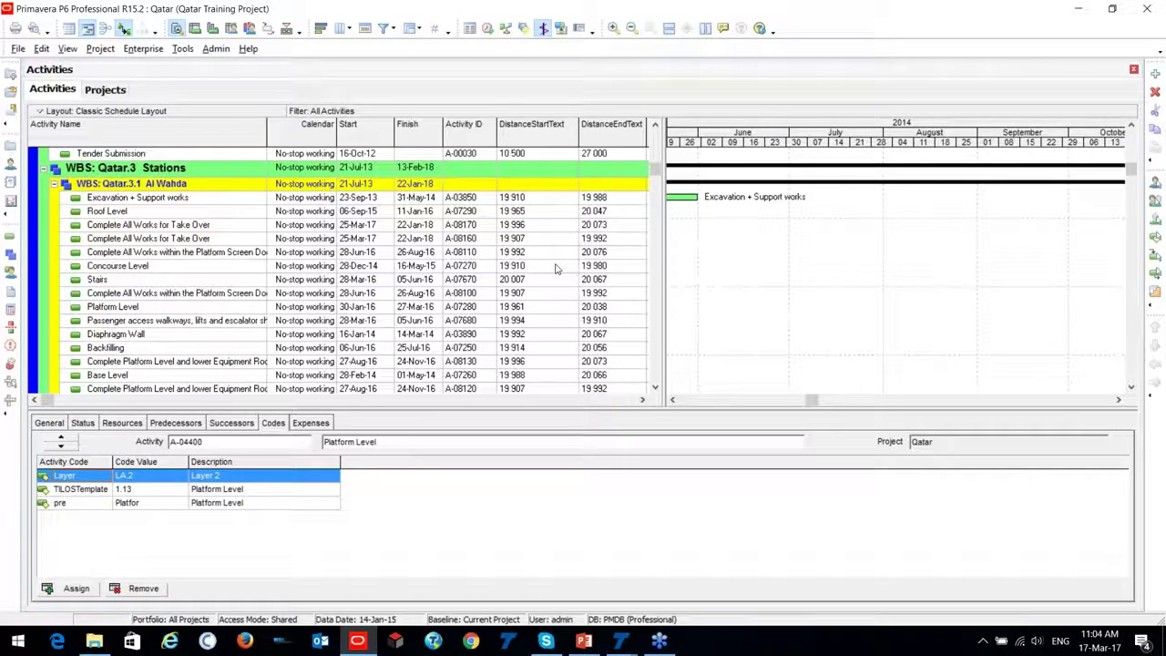
left_click(101, 281)
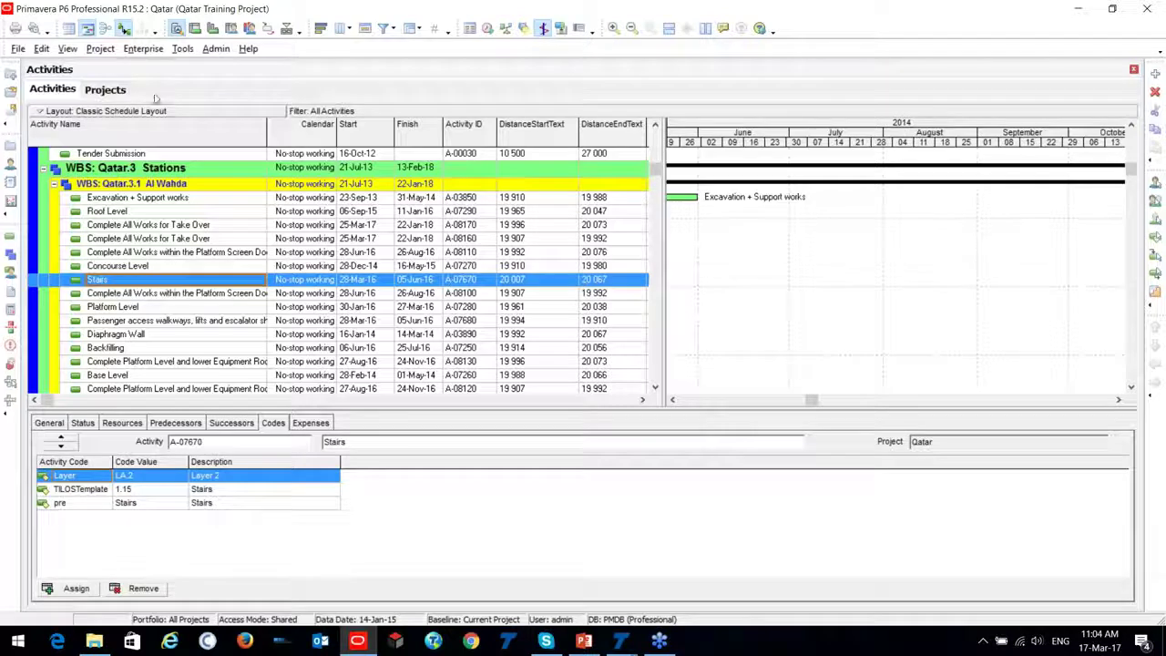
left_click(18, 48)
left_click(41, 138)
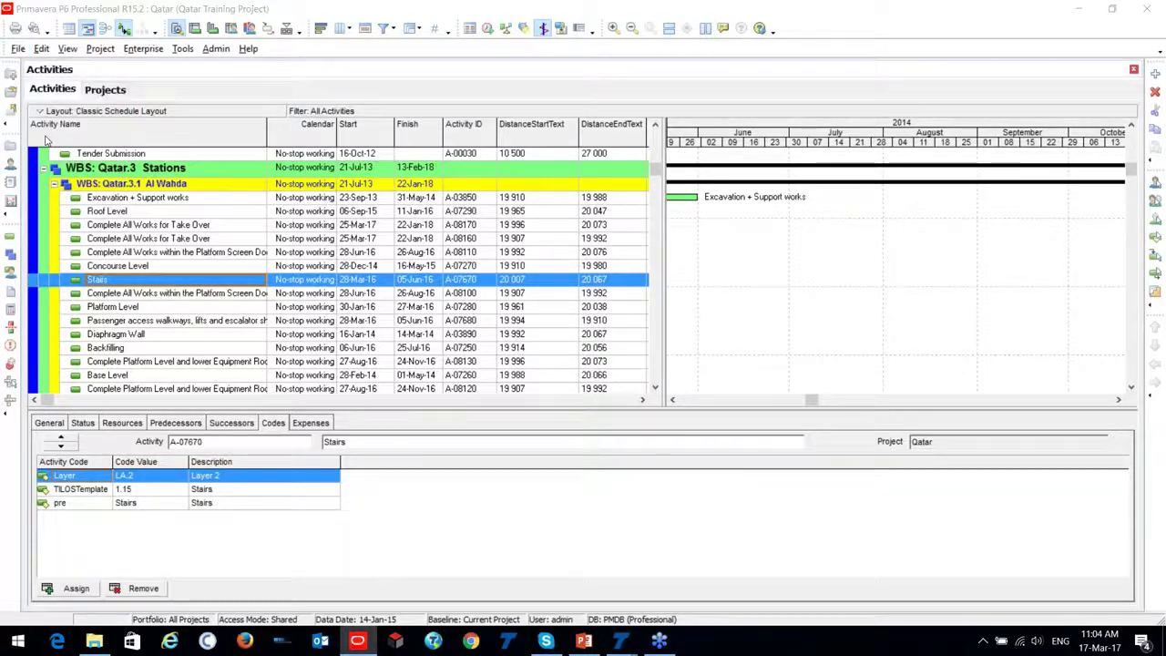
left_click(414, 333)
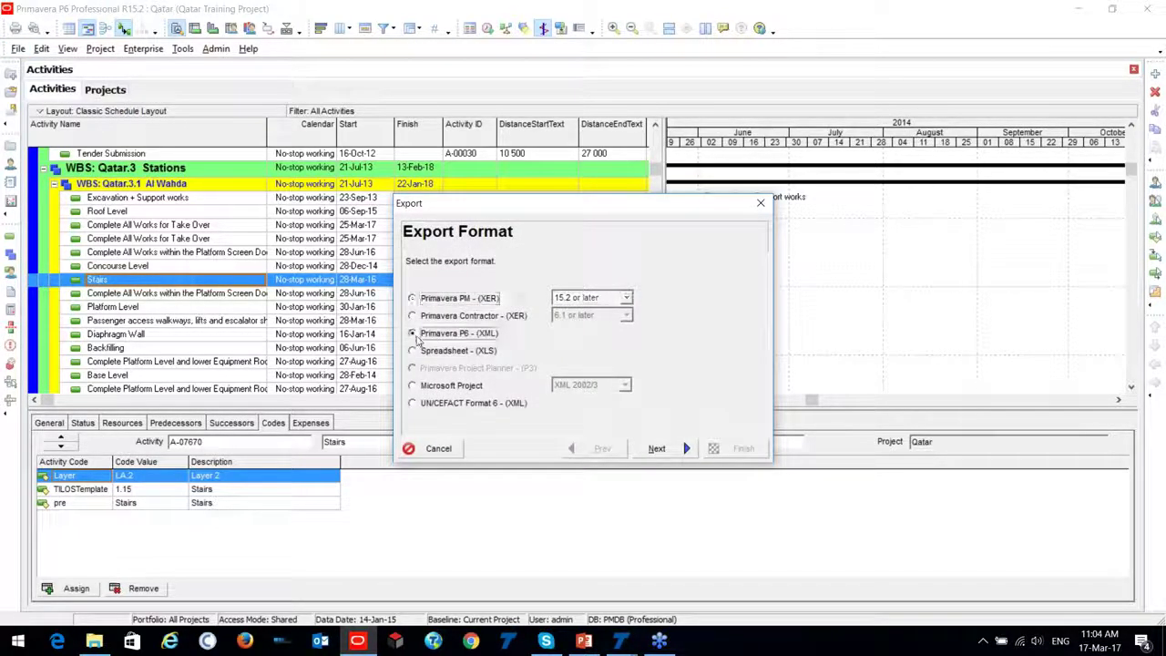
left_click(658, 448)
left_click(483, 326)
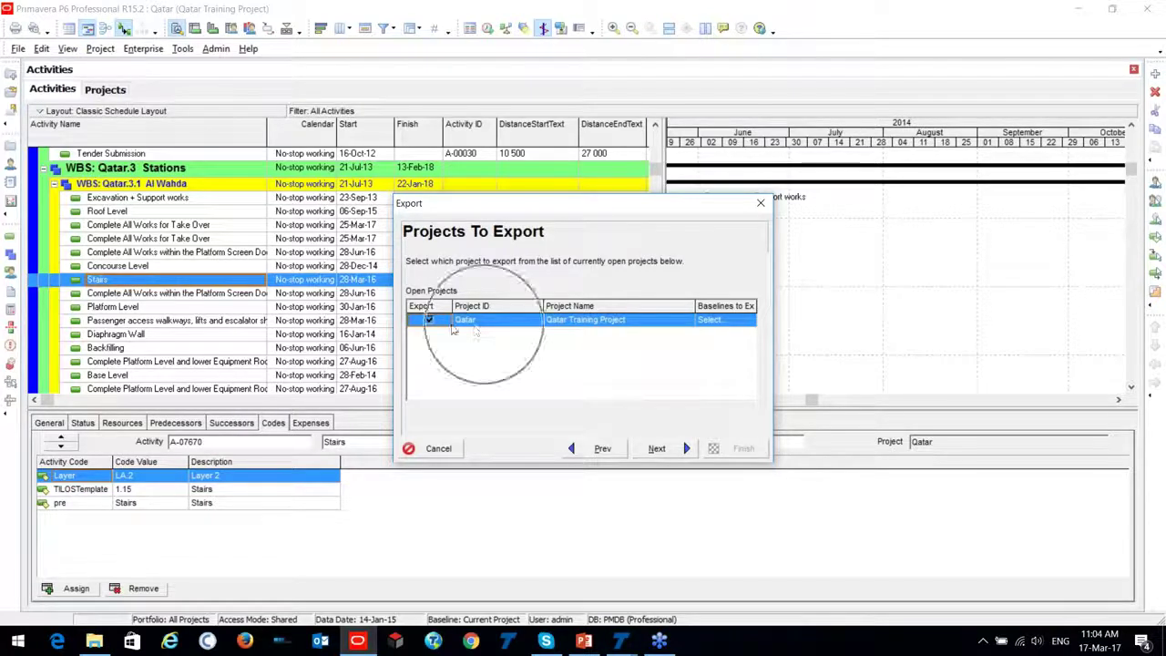
left_click(471, 329)
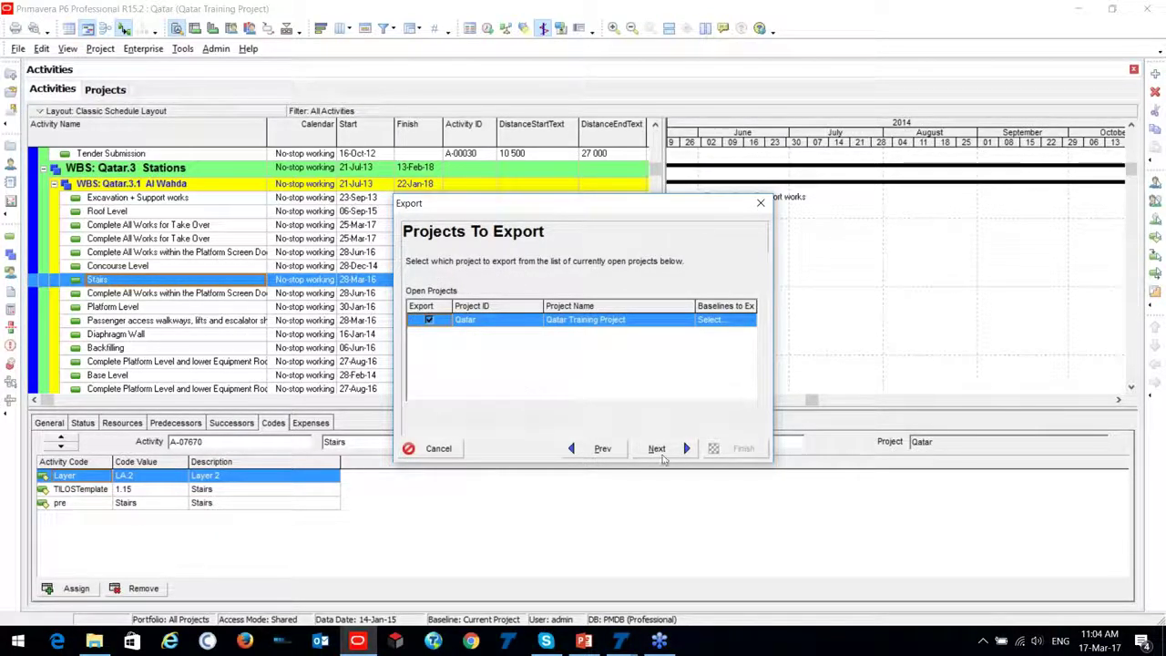
left_click(657, 450)
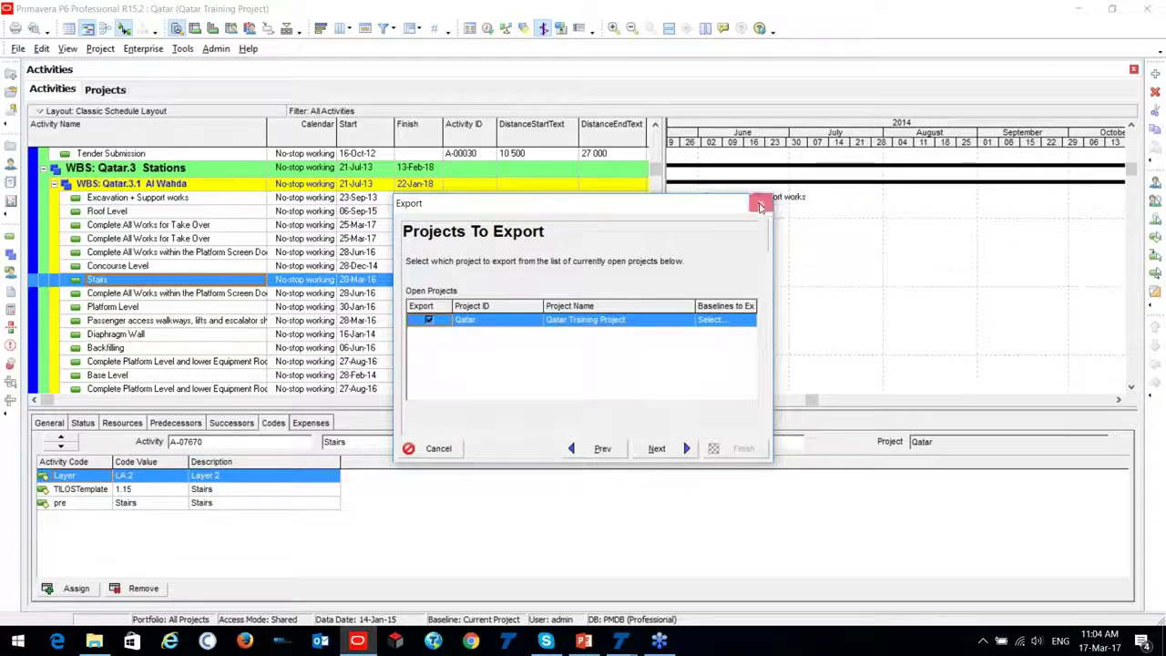
left_click(761, 204)
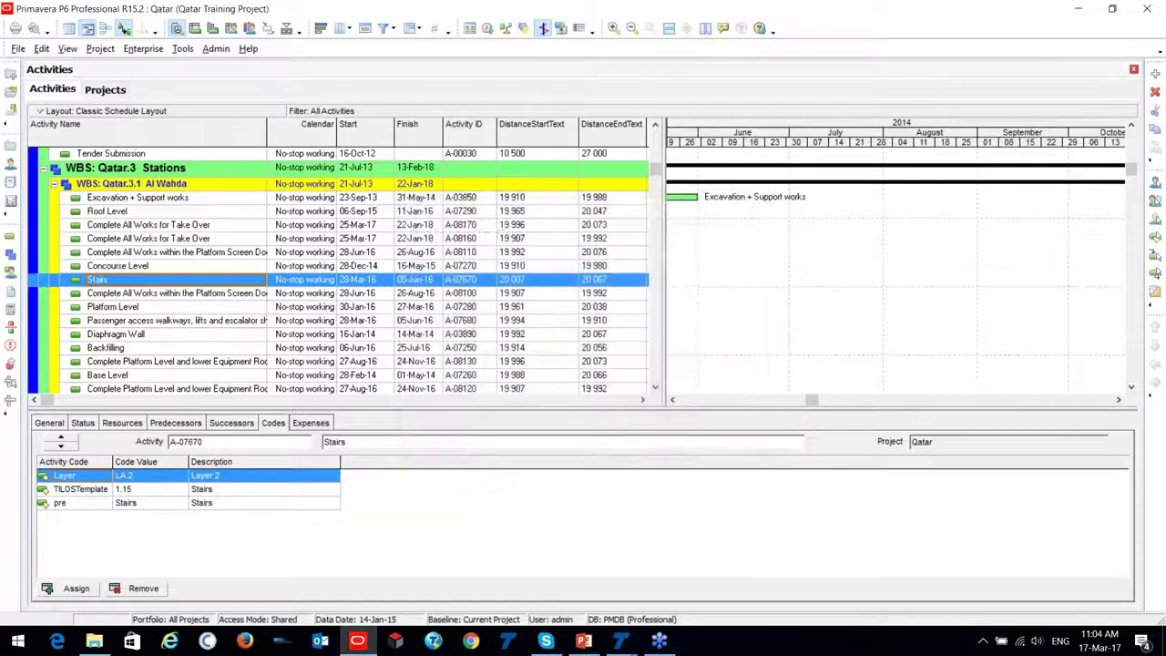
Step: Switch to the Metro Project Complete file in Tilos and examine the elevation profile, the stations and the chainage around Al Wahda Station
left_click(622, 643)
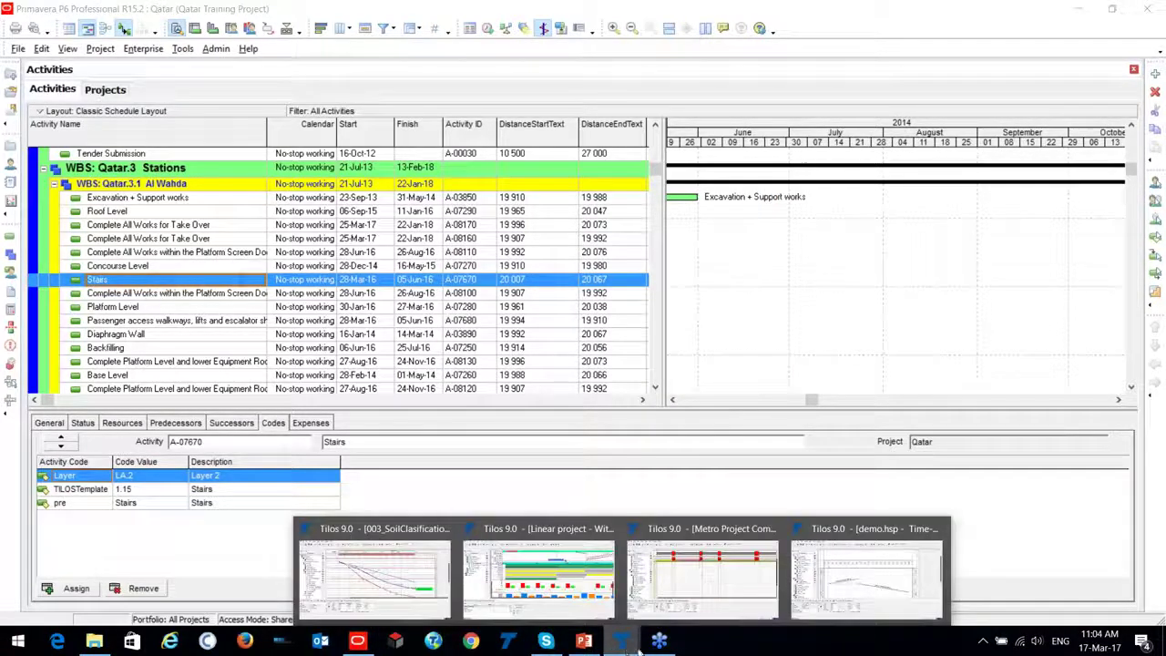
left_click(710, 579)
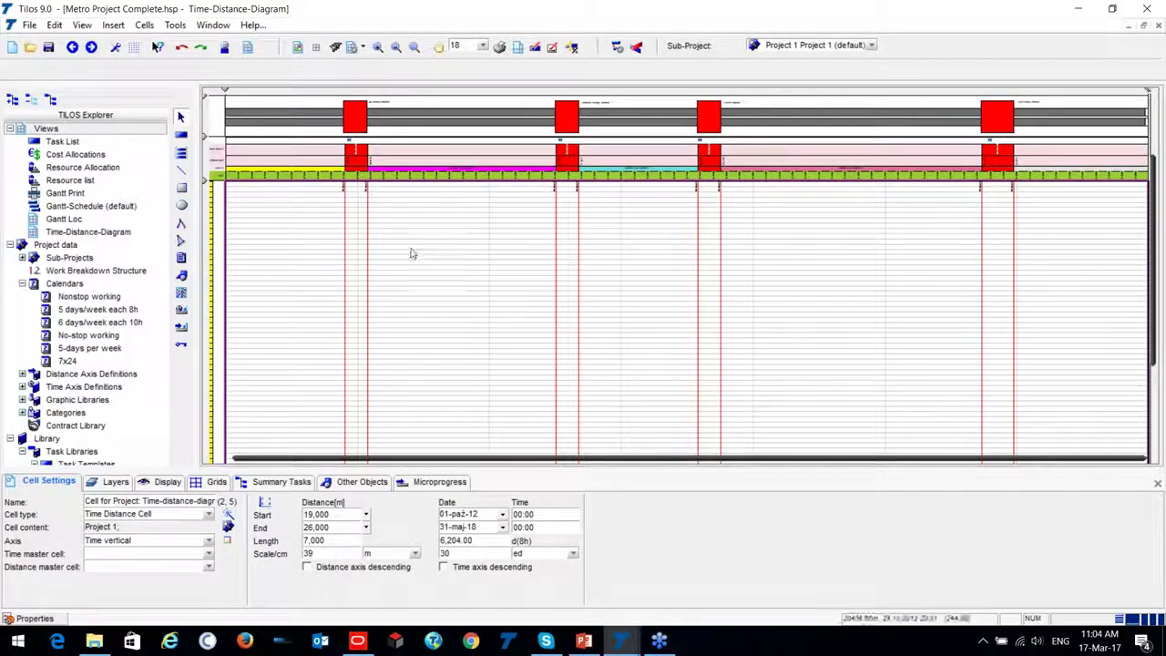
scroll(345, 235, "down", 5)
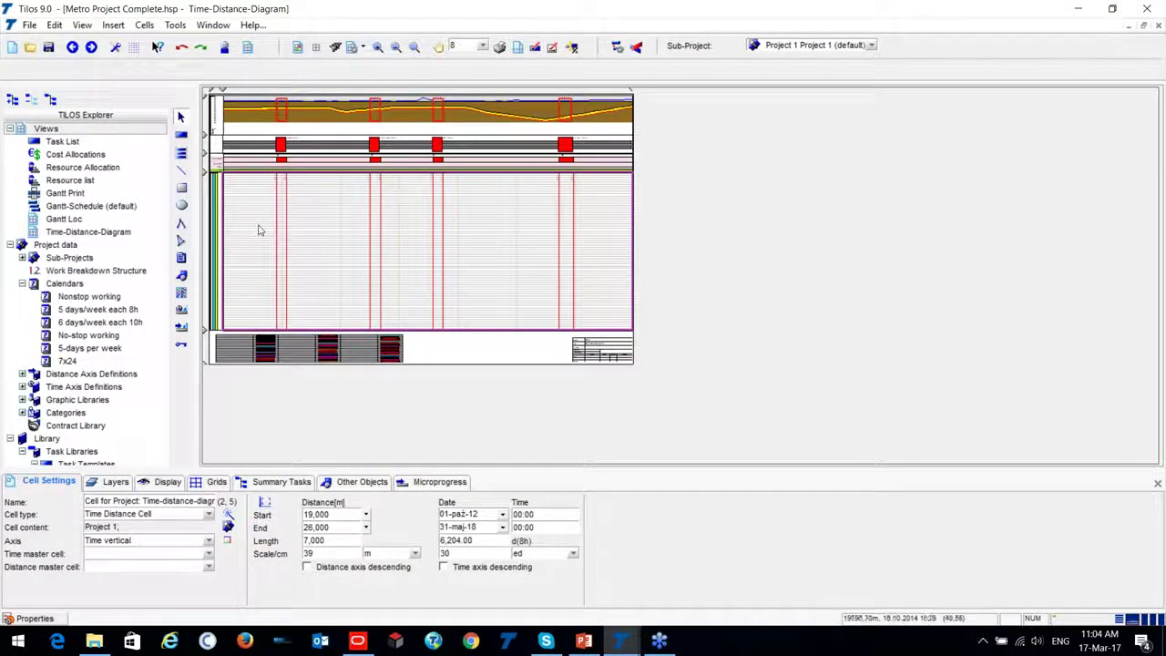
scroll(257, 228, "up", 8)
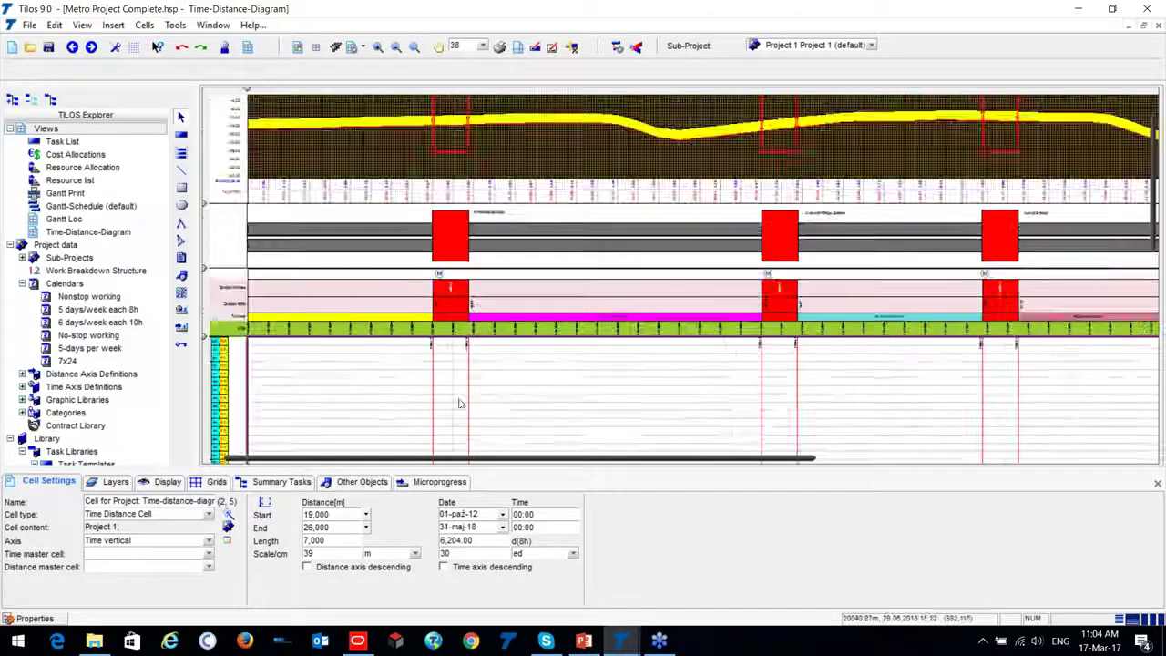
scroll(460, 404, "down", 4)
left_click(335, 137)
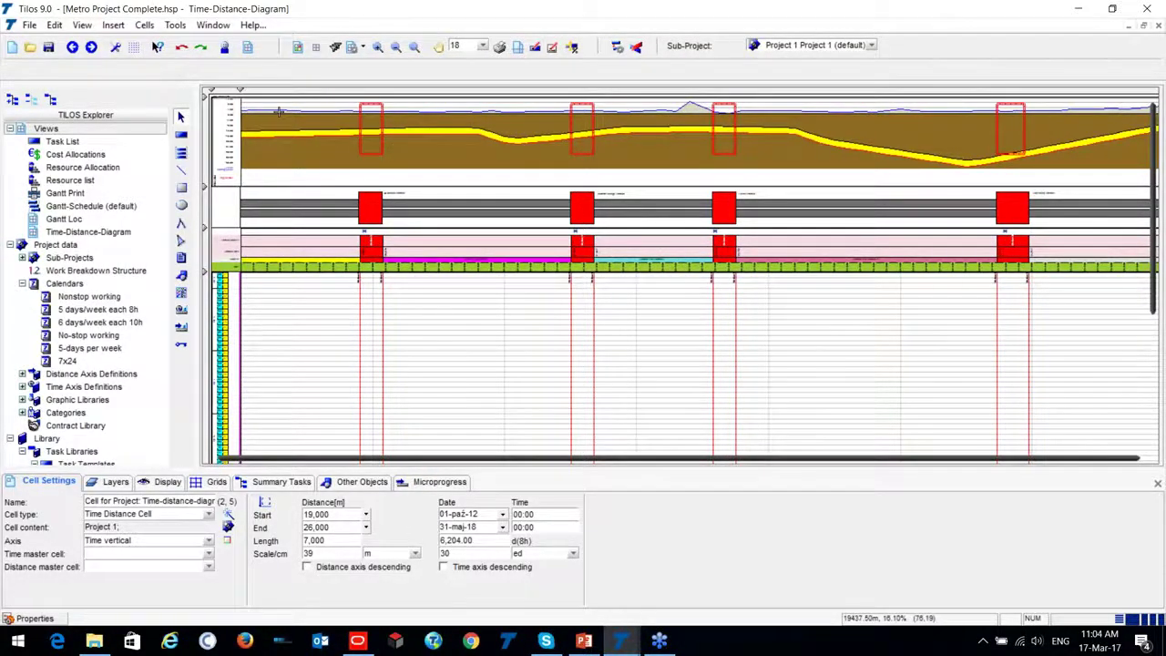
scroll(279, 112, "up", 4)
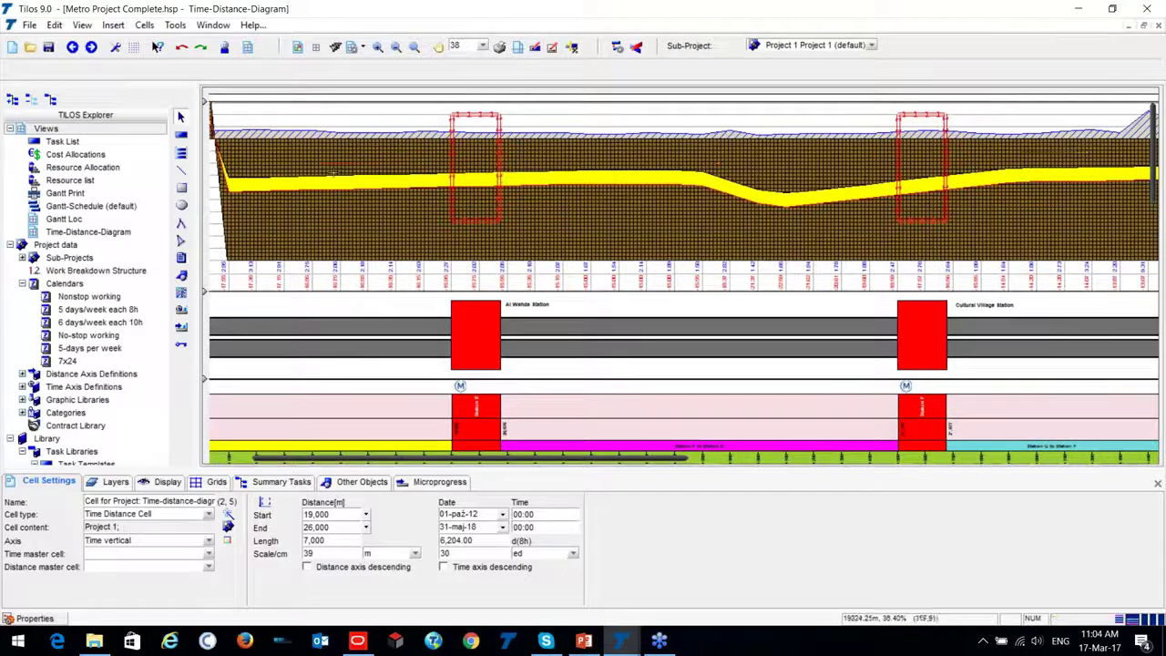
scroll(480, 320, "up", 4)
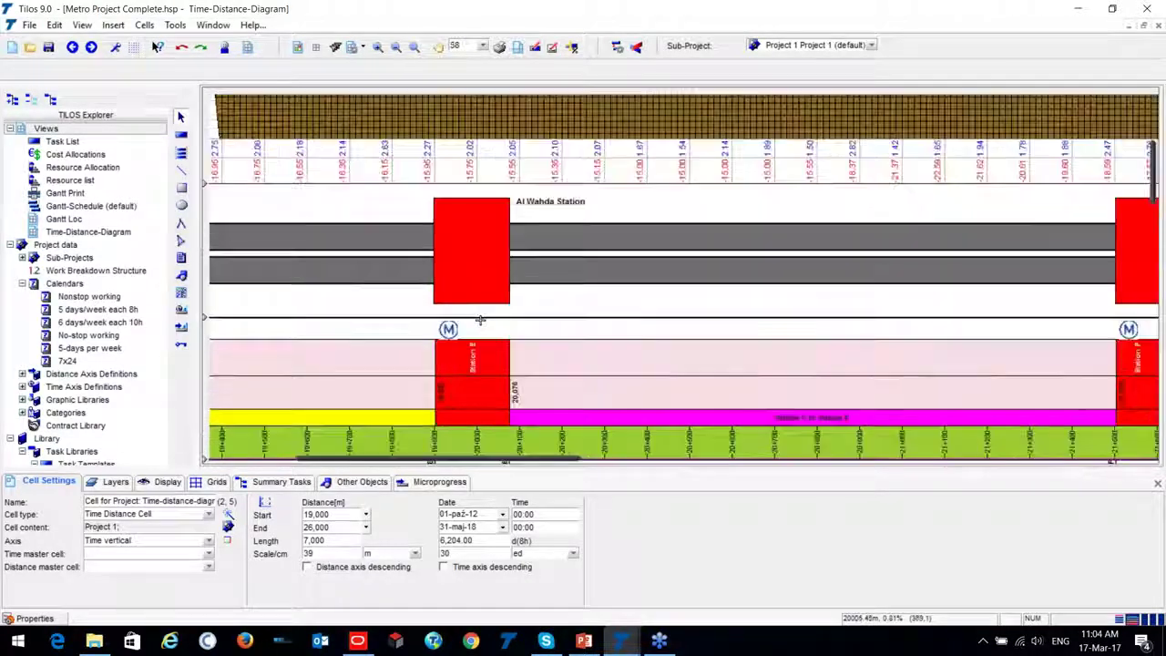
scroll(524, 380, "up", 2)
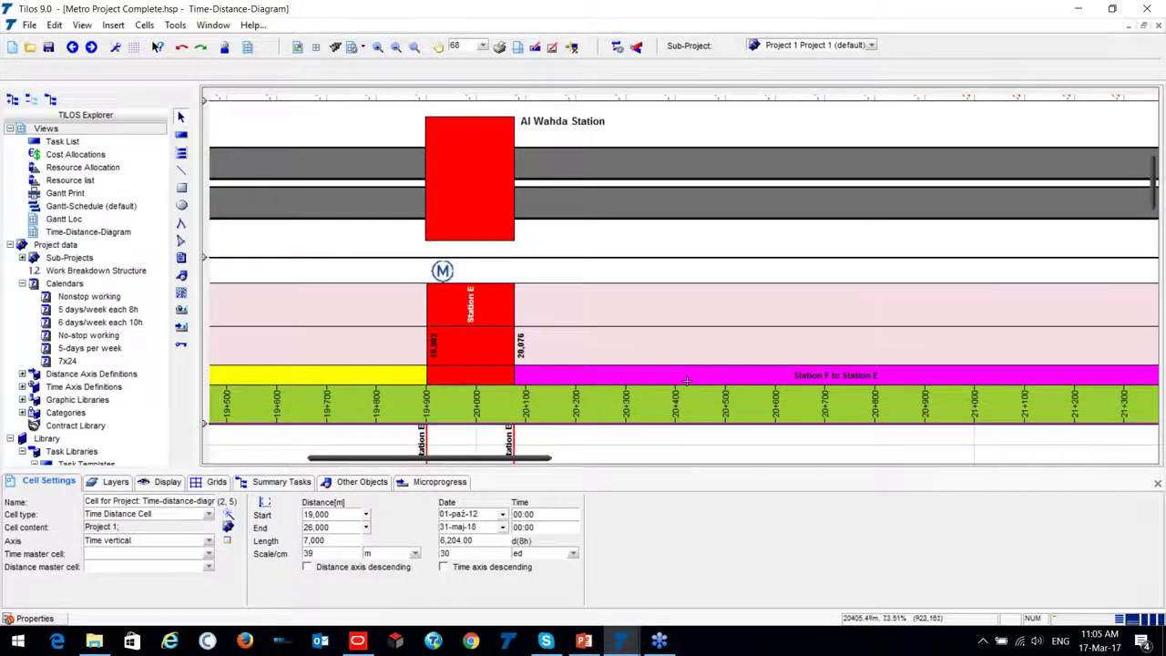
scroll(686, 381, "down", 2)
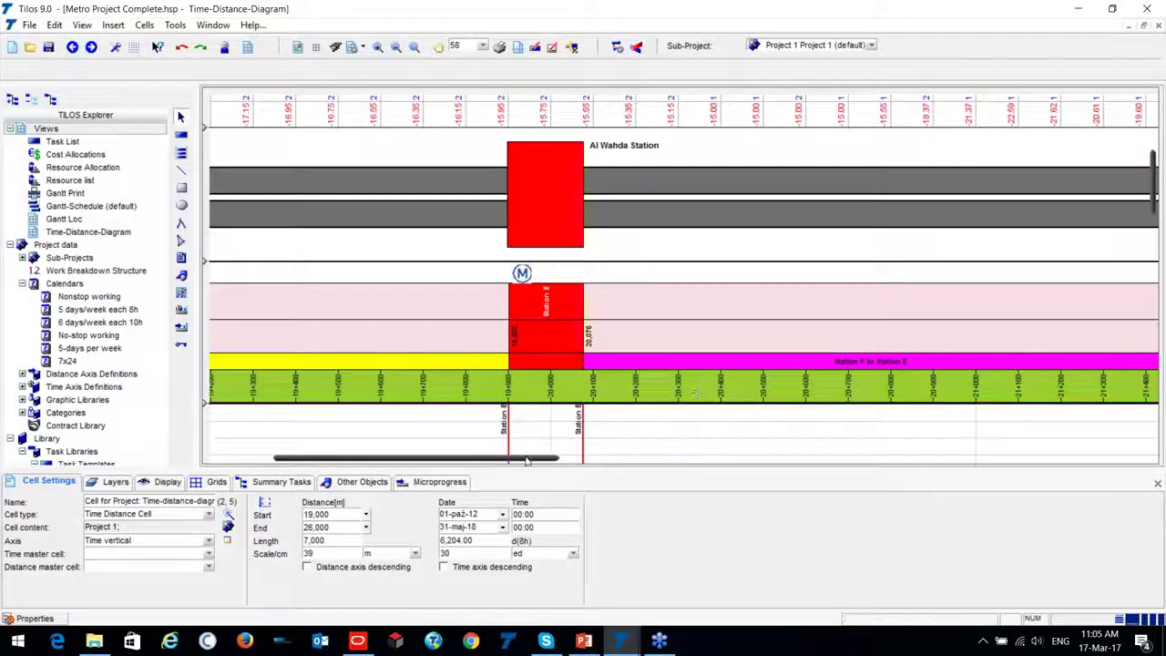
Step: Examine the time-distance area beneath the station headers, from the legend up to the profile and along to the end of the chainage
scroll(695, 392, "down", 6)
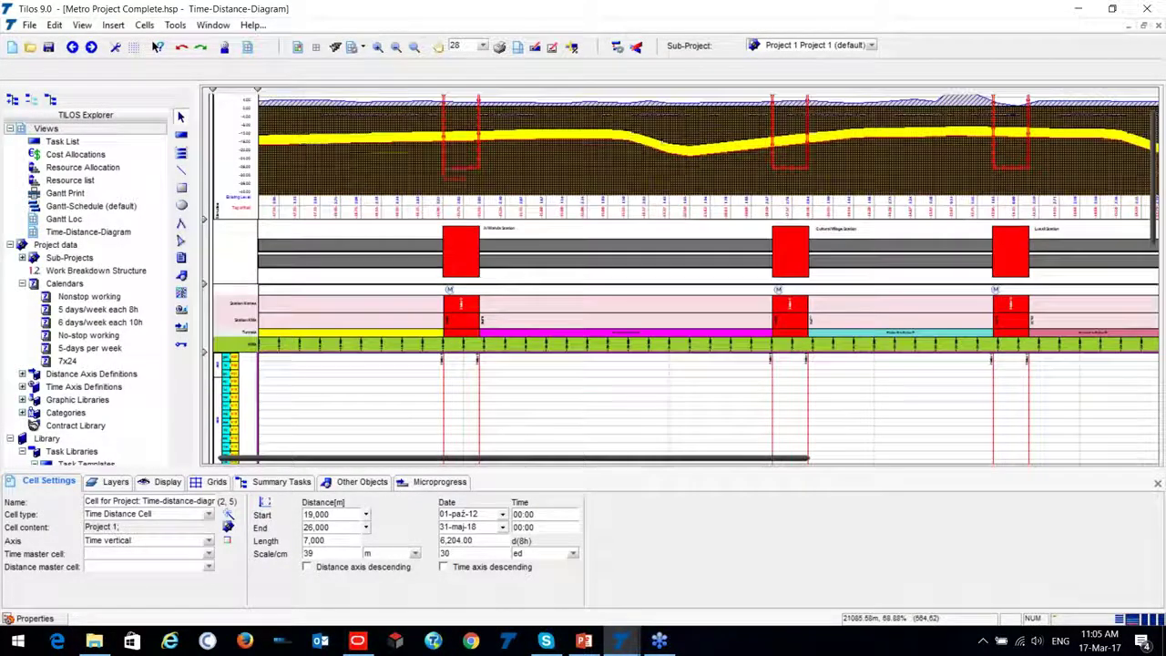
scroll(676, 346, "down", 4)
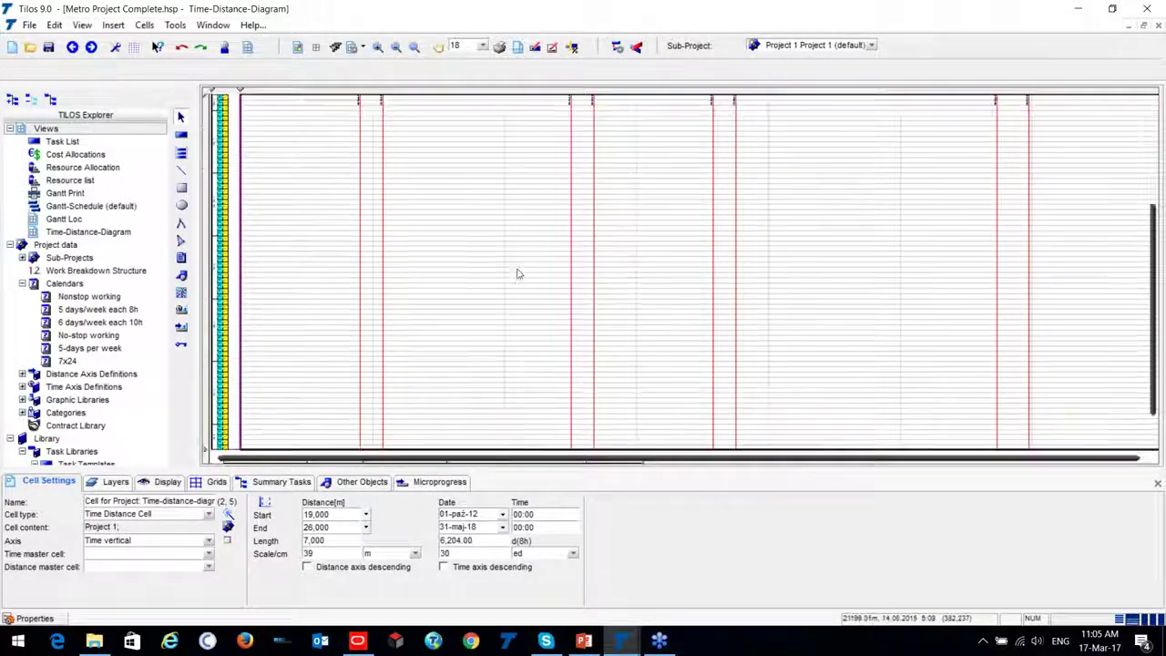
scroll(516, 273, "down", 3)
scroll(590, 203, "up", 2)
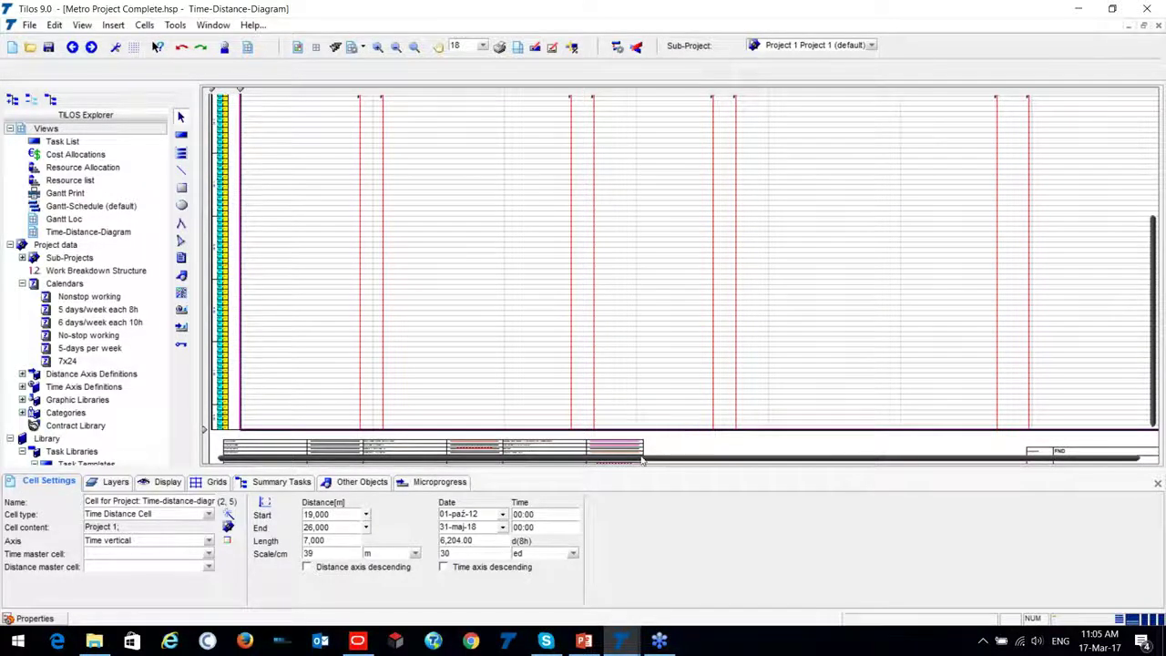
left_click_drag(644, 460, 770, 459)
scroll(999, 276, "up", 2)
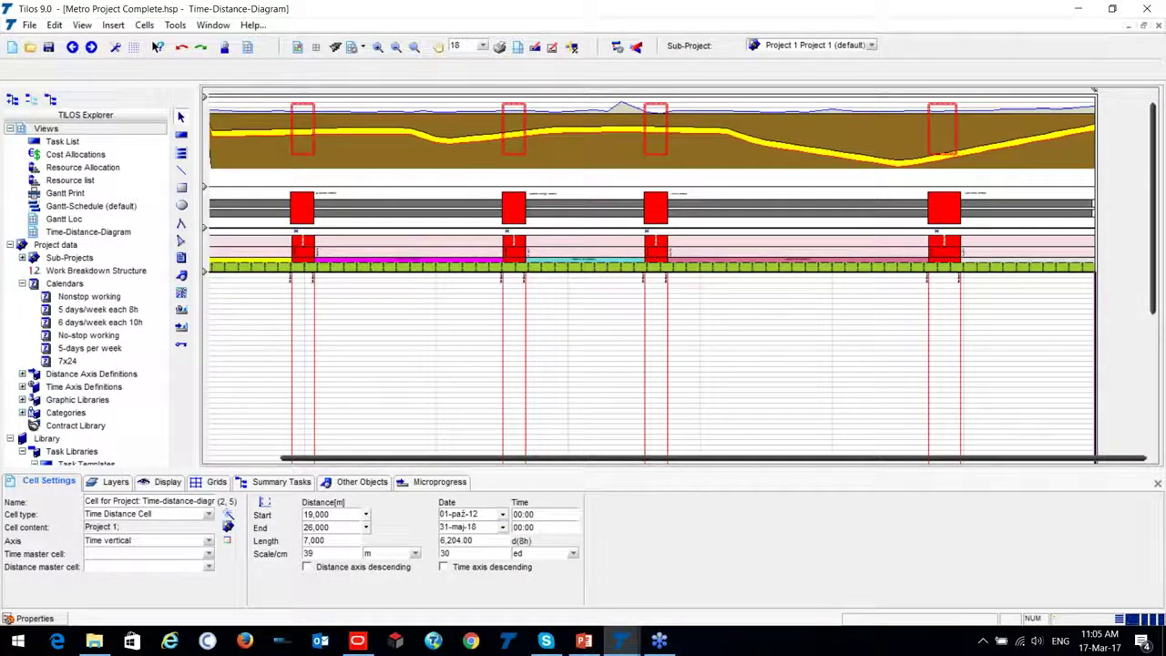
Step: Start a data import into the Metro Project Complete file using the Primavera P6 native XML format
scroll(489, 368, "down", 4)
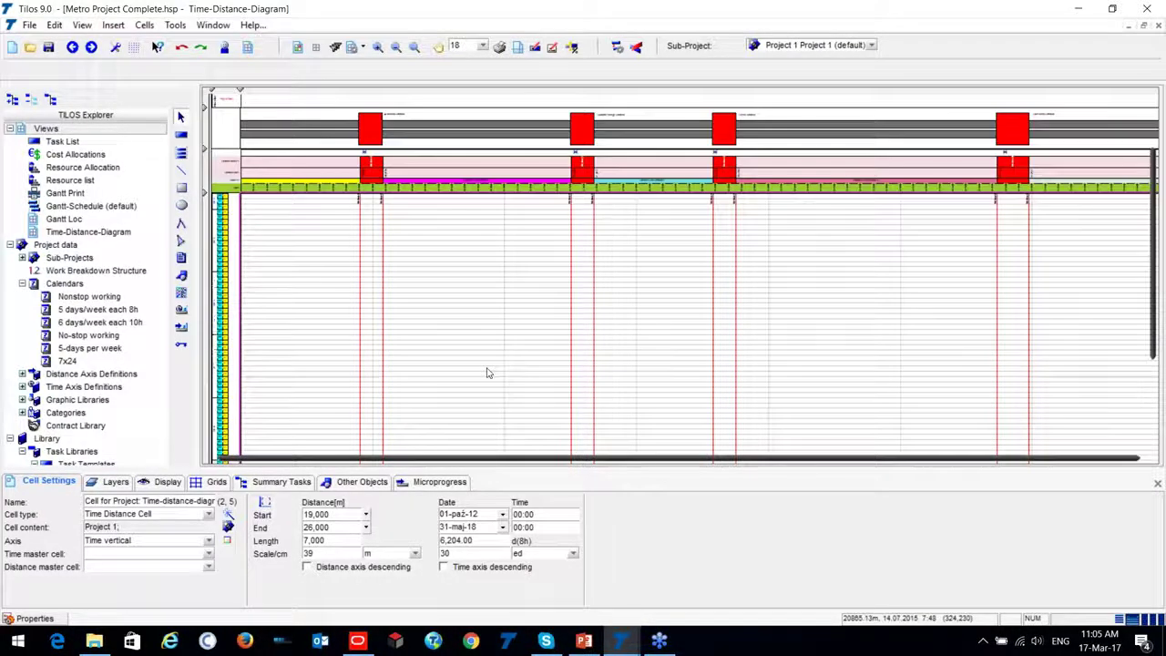
left_click(29, 24)
left_click(52, 135)
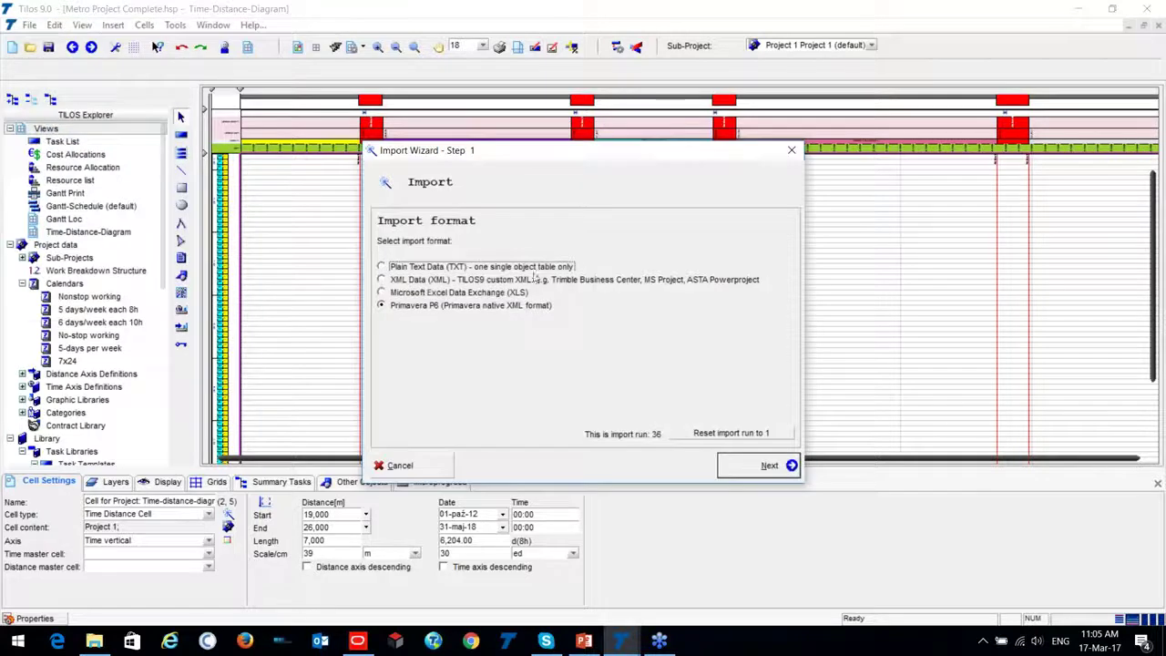
left_click(409, 310)
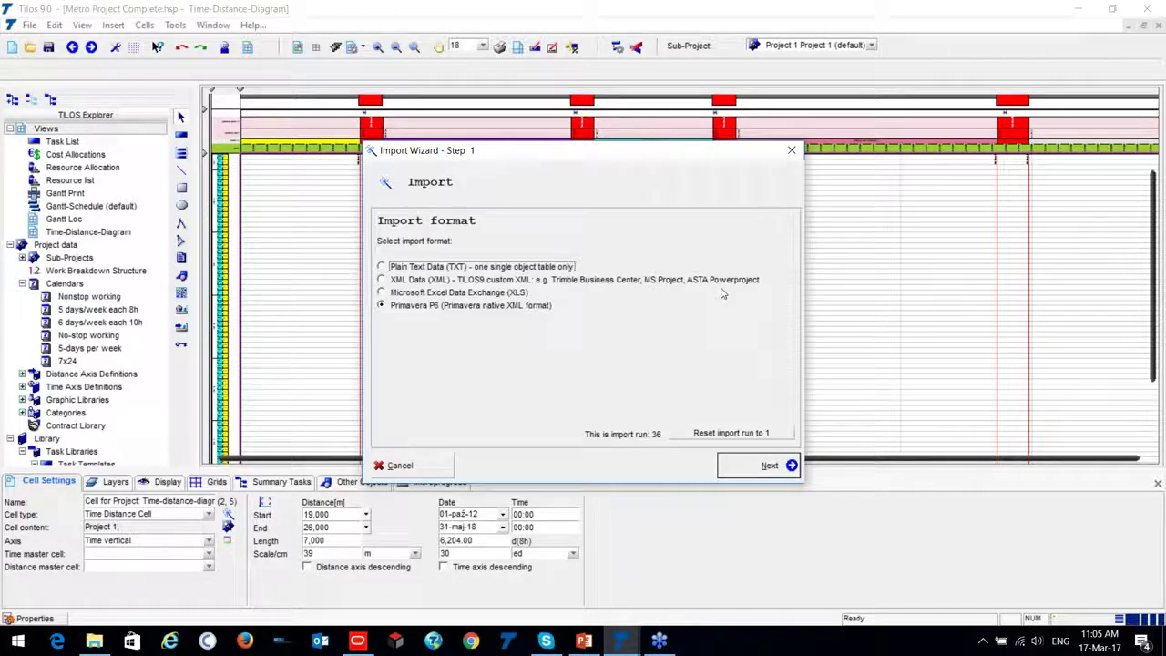
left_click(765, 465)
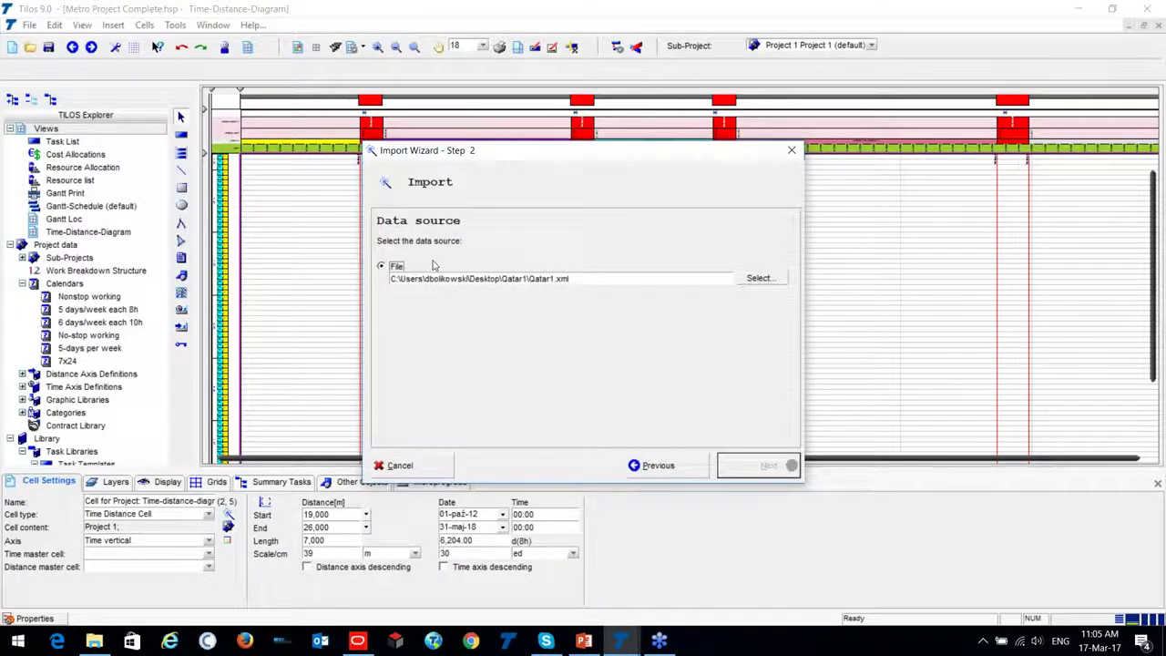
Step: Choose Qatar1.xml from the T9 Metro folder on the Desktop as the data source and continue to the Primavera P6 import options
left_click(758, 278)
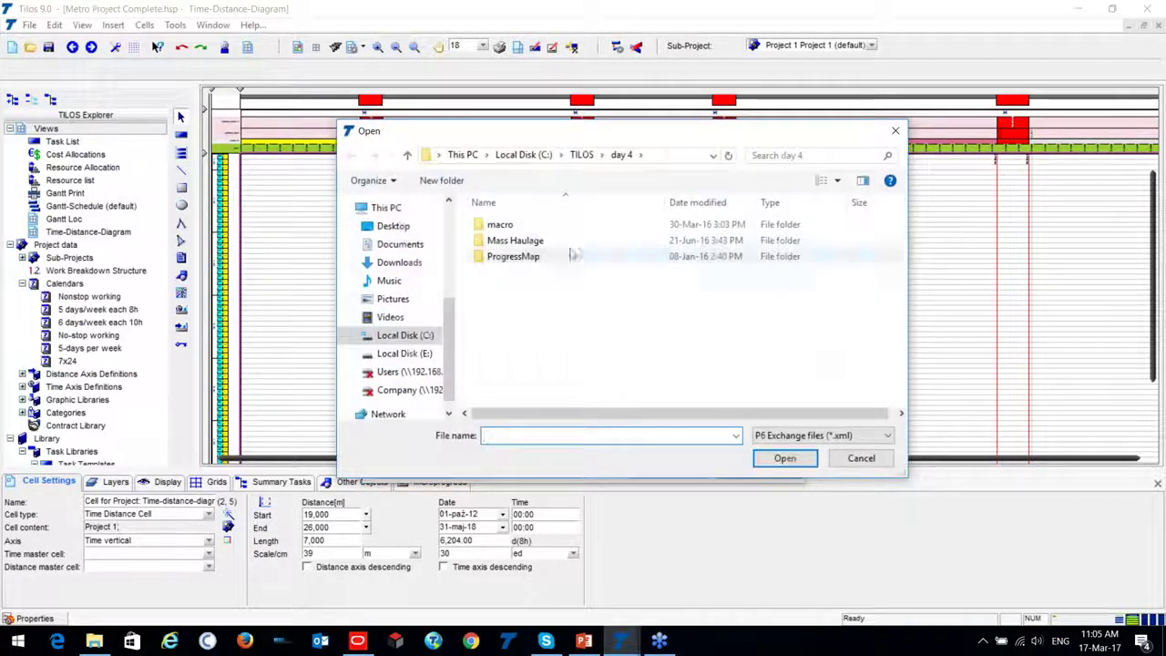
left_click(391, 226)
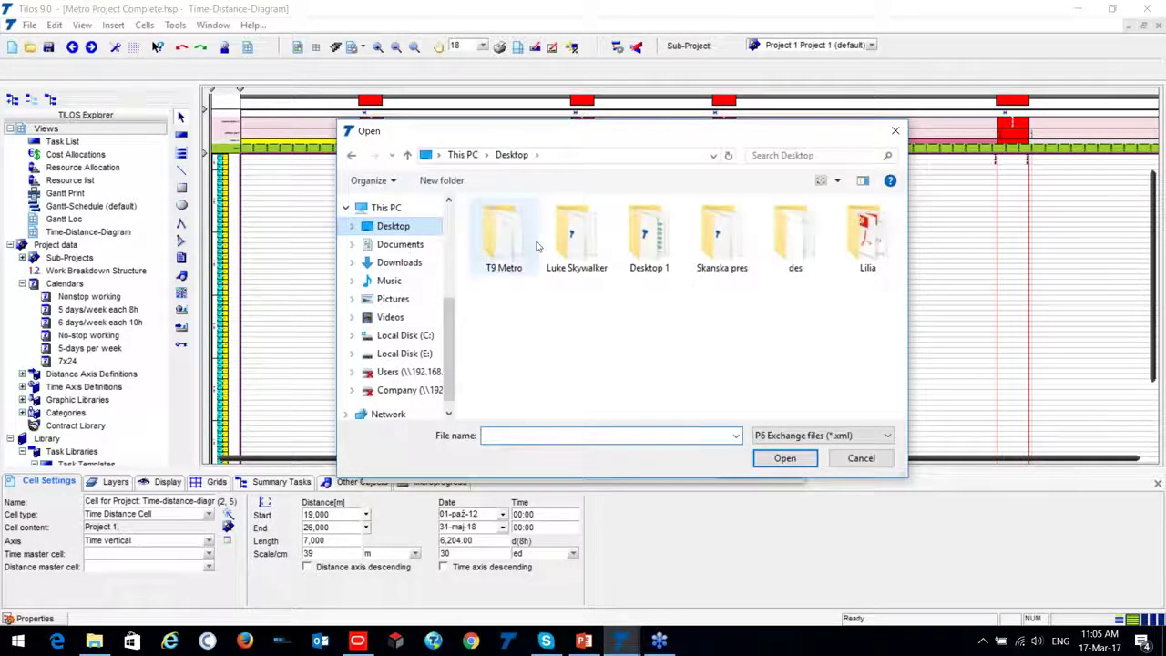
double_click(535, 244)
left_click(508, 225)
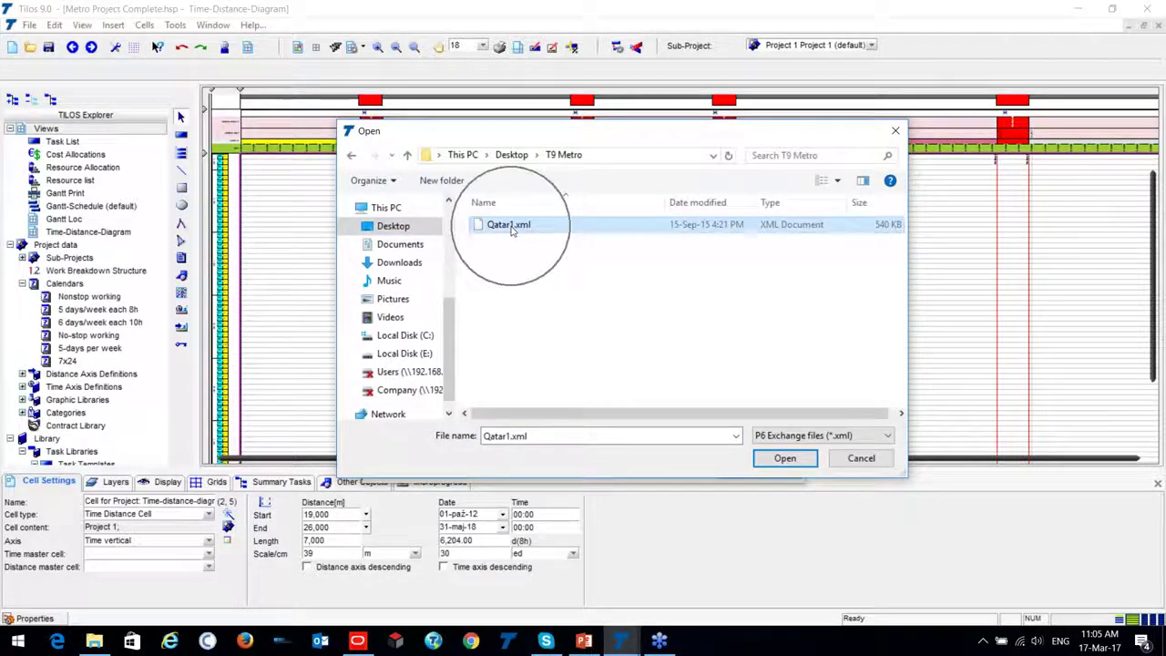
left_click(780, 458)
left_click(766, 466)
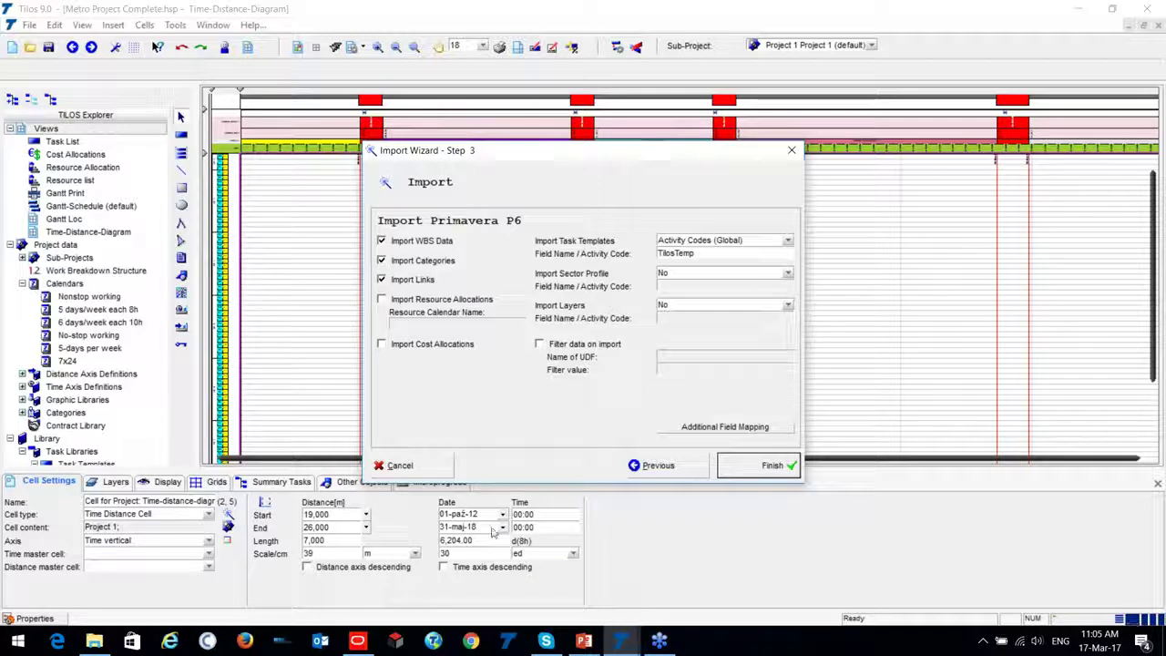
Step: Check the additional field mapping of Start Distance to DistanceStartText and End Distance to DistanceEndText, then complete the import
left_click(717, 428)
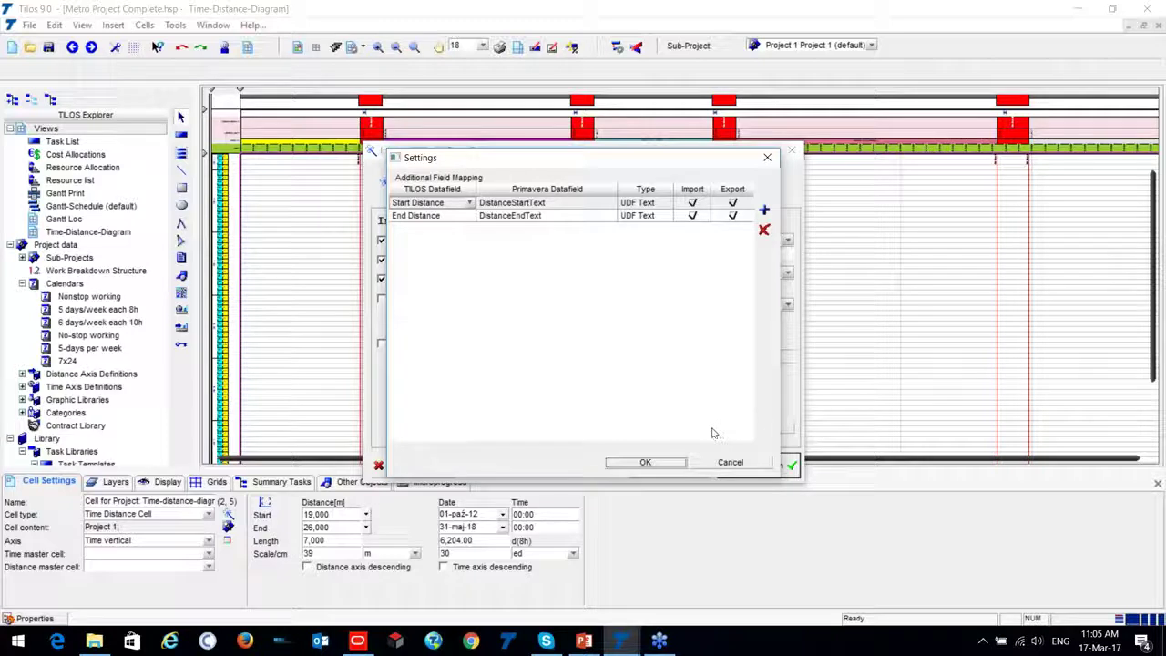
left_click(553, 202)
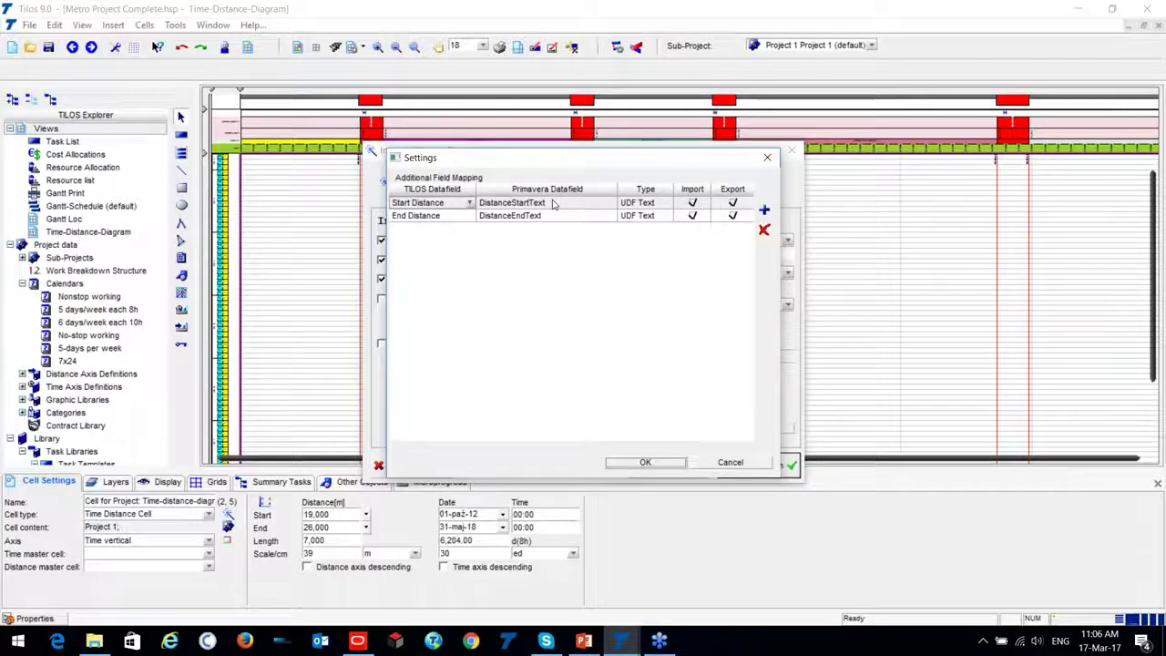
left_click(645, 462)
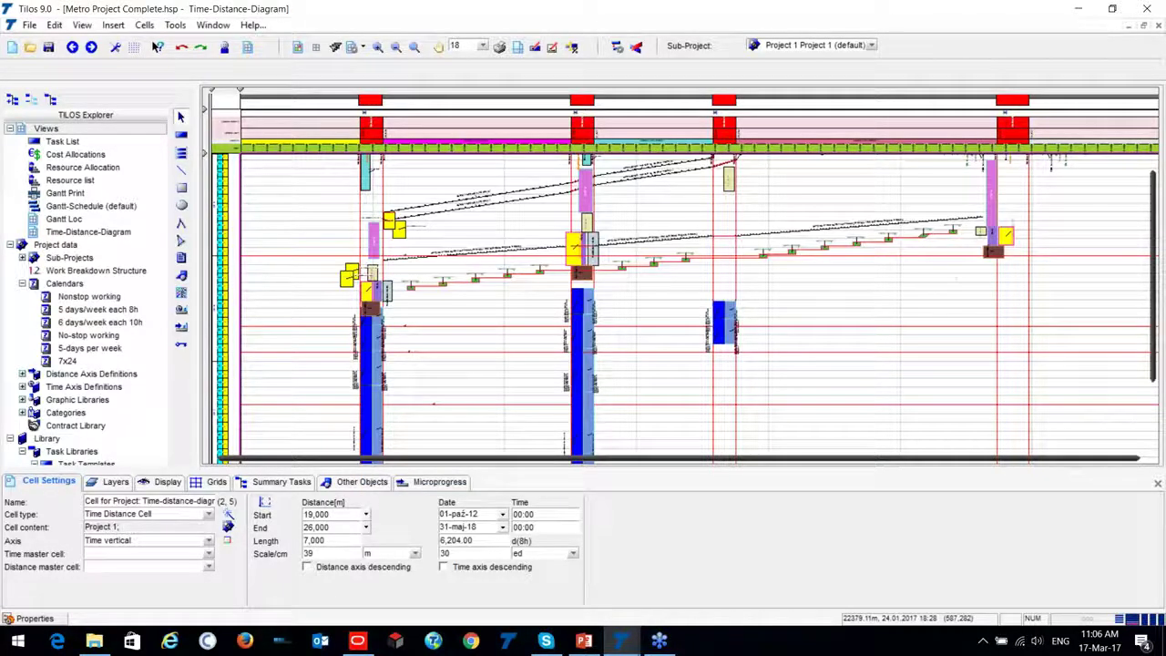
Step: Examine the imported tasks in the time-distance diagram, from the full schedule in to the TBM drives and disassembly near Al Wahda
scroll(666, 319, "down", 2)
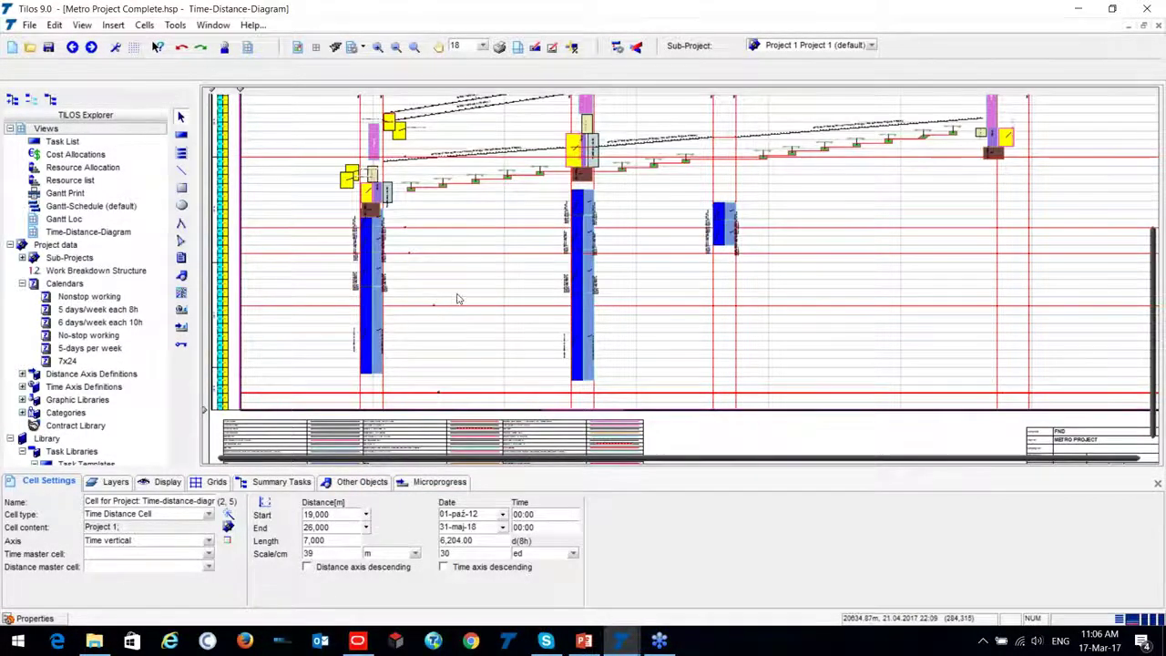
scroll(333, 254, "up", 2)
scroll(332, 254, "up", 2)
scroll(519, 262, "up", 1)
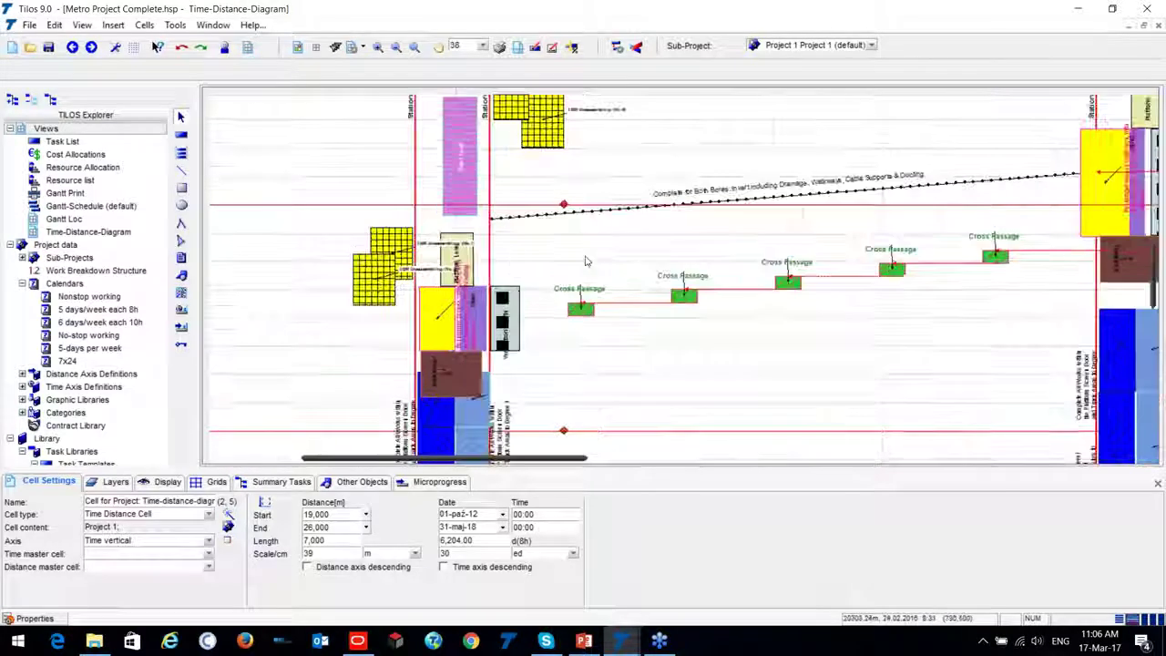
scroll(601, 259, "up", 1)
scroll(744, 252, "up", 1)
scroll(750, 300, "up", 1)
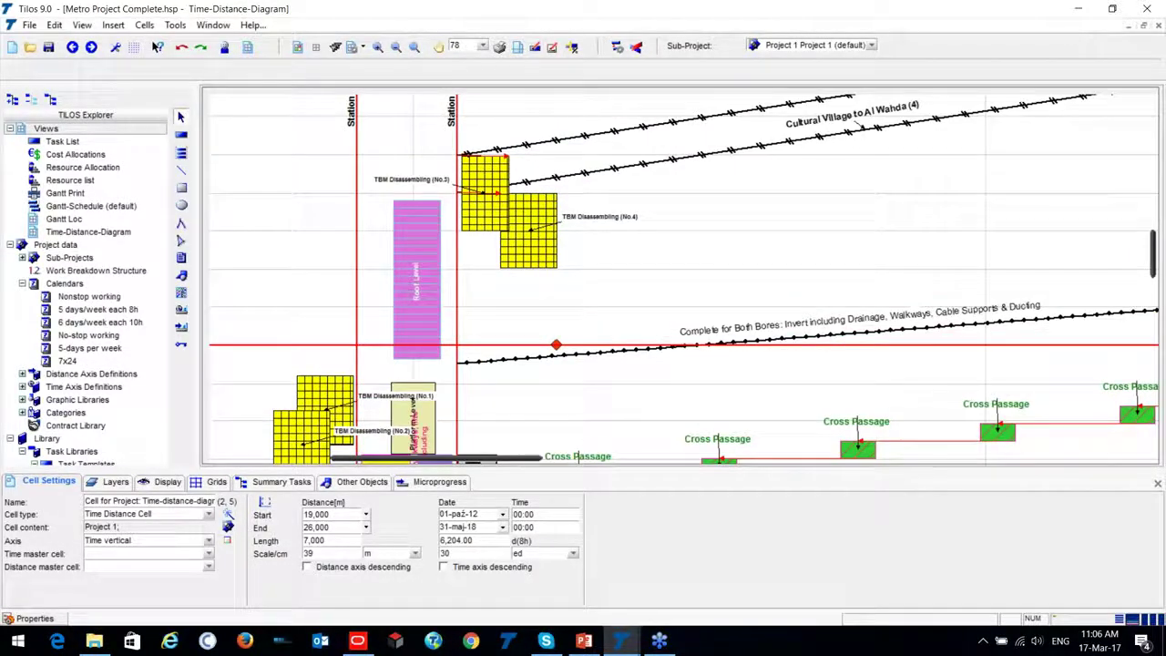
scroll(526, 150, "left", 2)
scroll(527, 150, "up", 2)
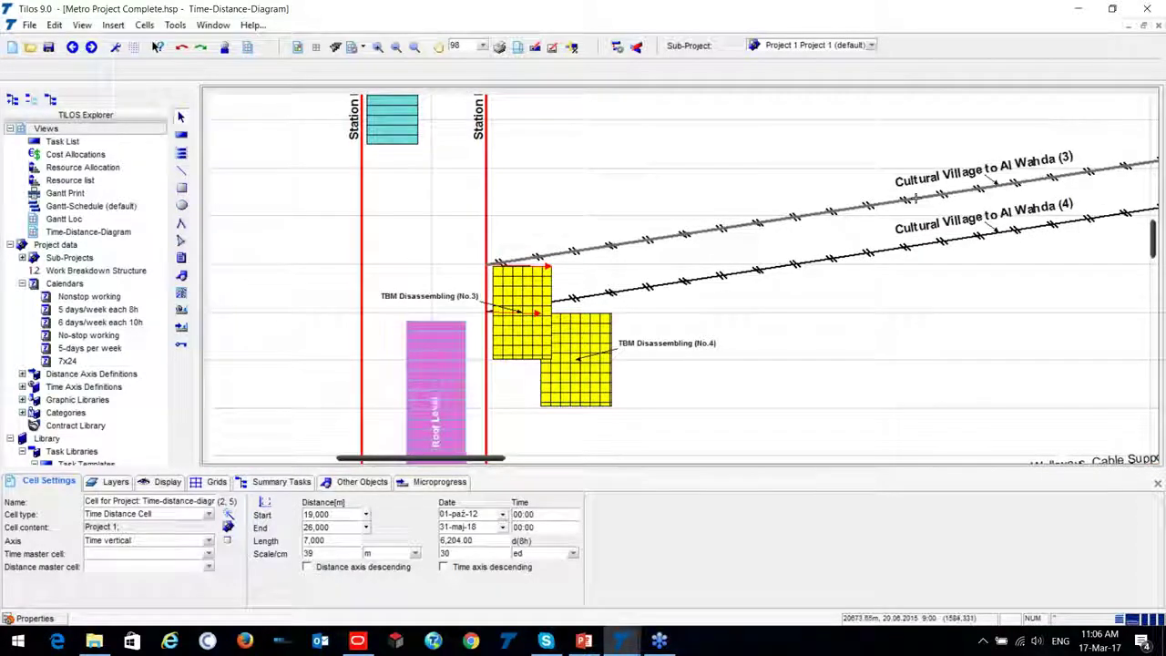
scroll(640, 262, "down", 2)
scroll(628, 261, "down", 2)
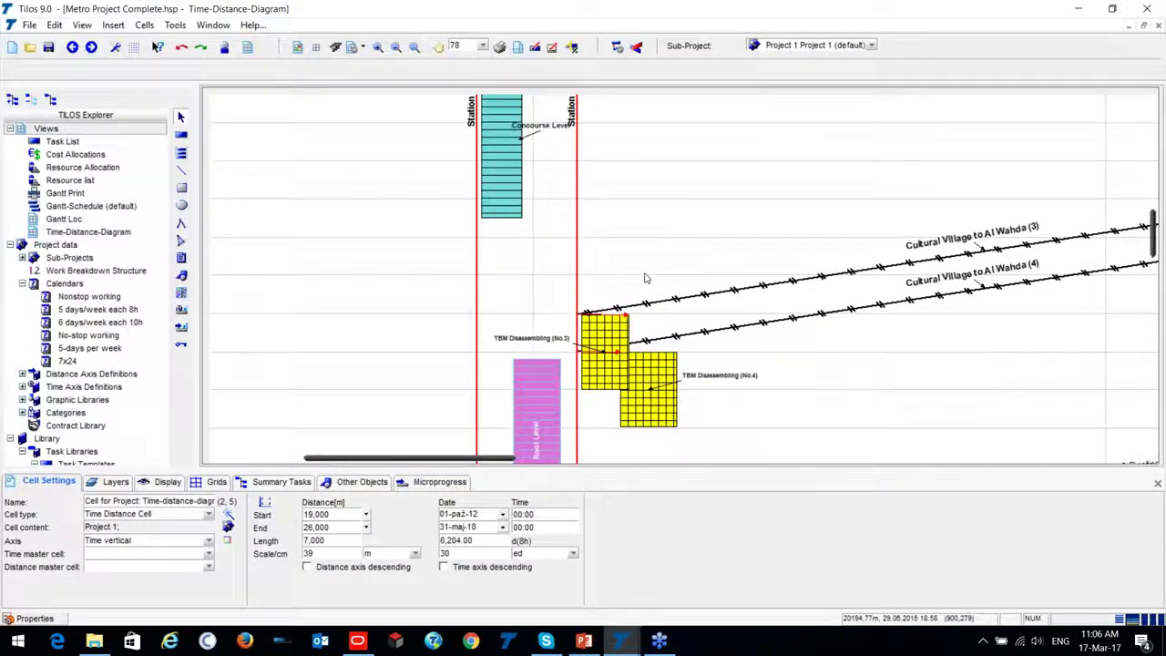
Step: Select the Roof Level task at Al Wahda and examine the station's platform, stairs, ventilation shaft, backfilling and finishing tasks below it
left_click(536, 259)
scroll(536, 259, "down", 1)
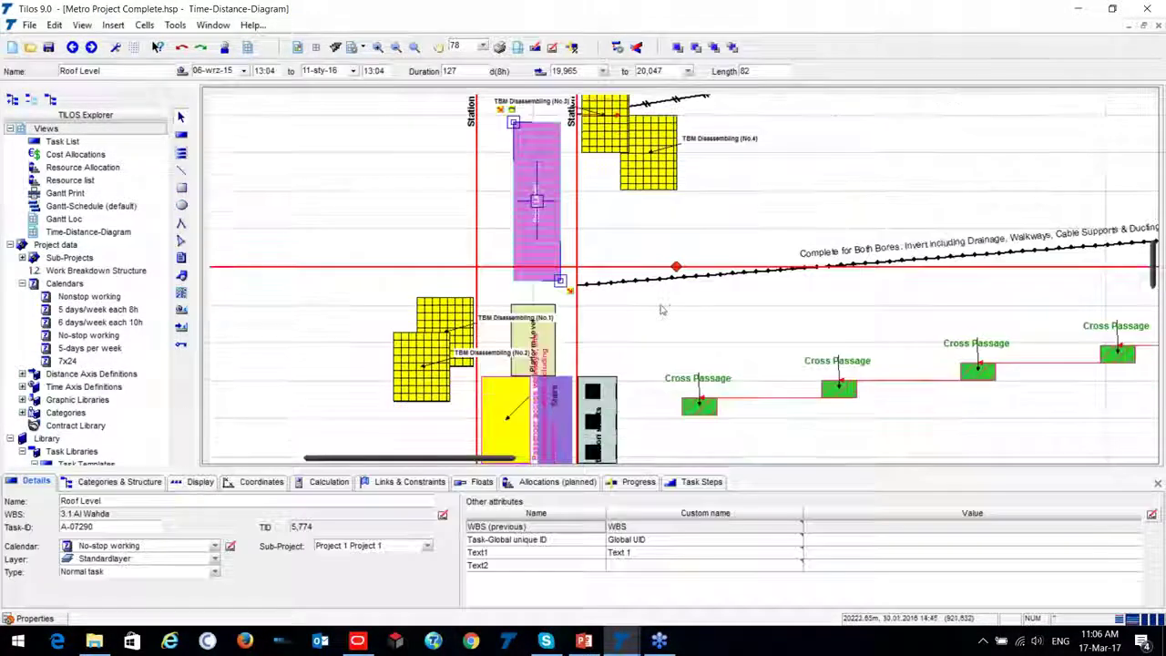
scroll(536, 259, "down", 2)
scroll(489, 243, "up", 4)
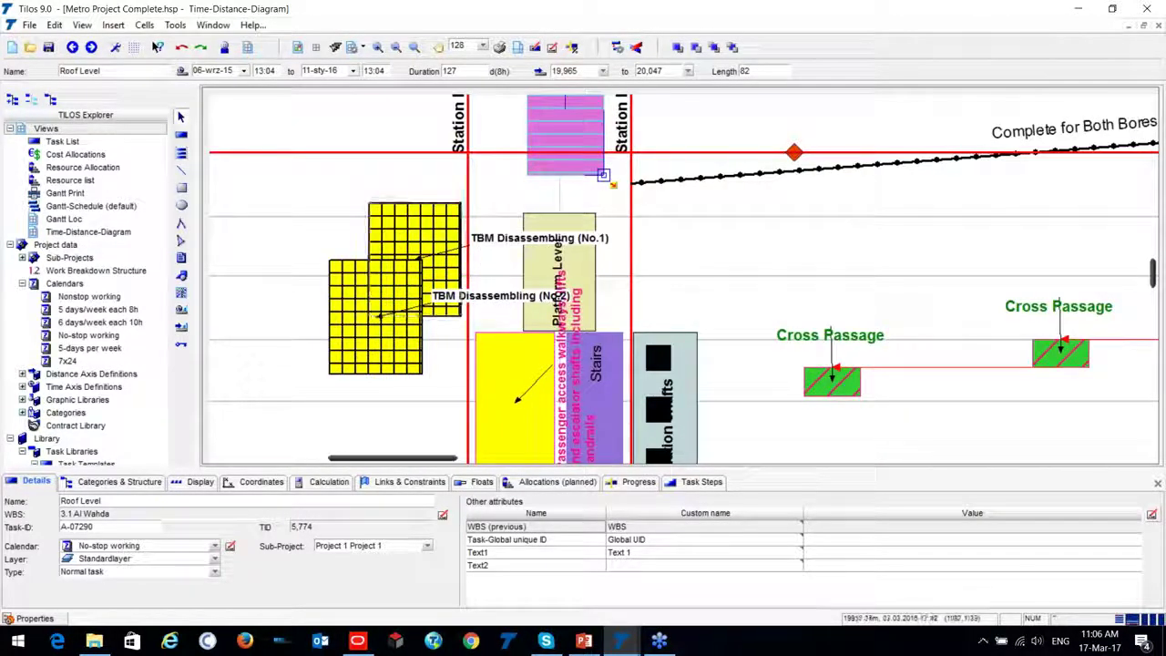
scroll(454, 283, "down", 2)
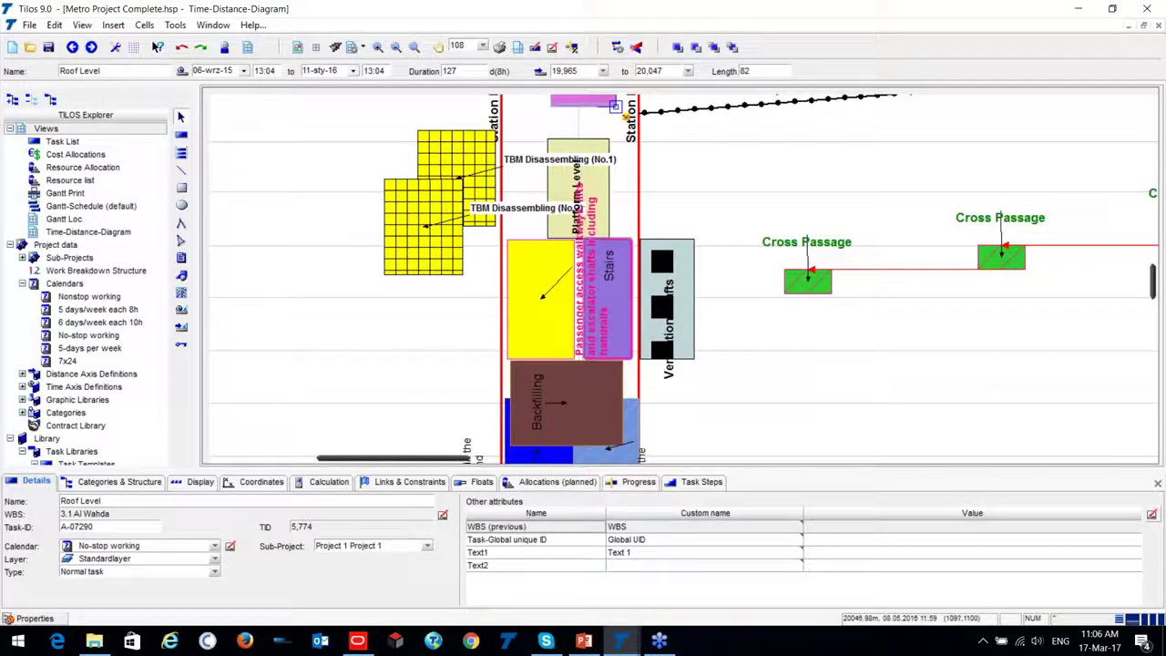
scroll(683, 273, "down", 1)
scroll(683, 273, "down", 4)
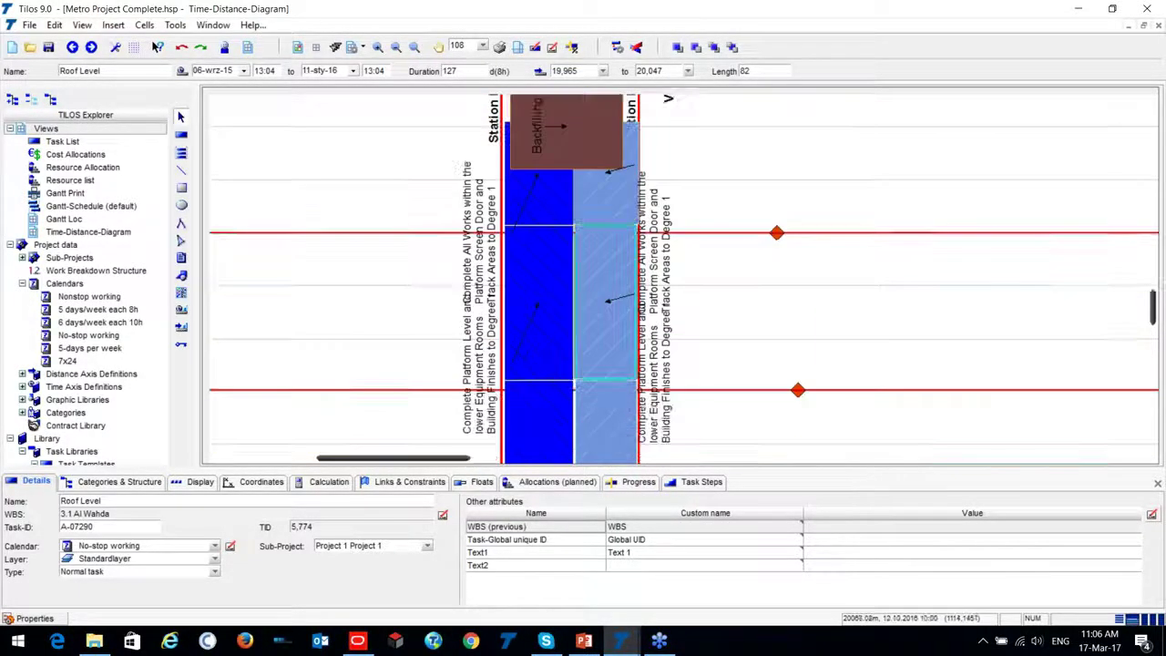
scroll(664, 416, "down", 5)
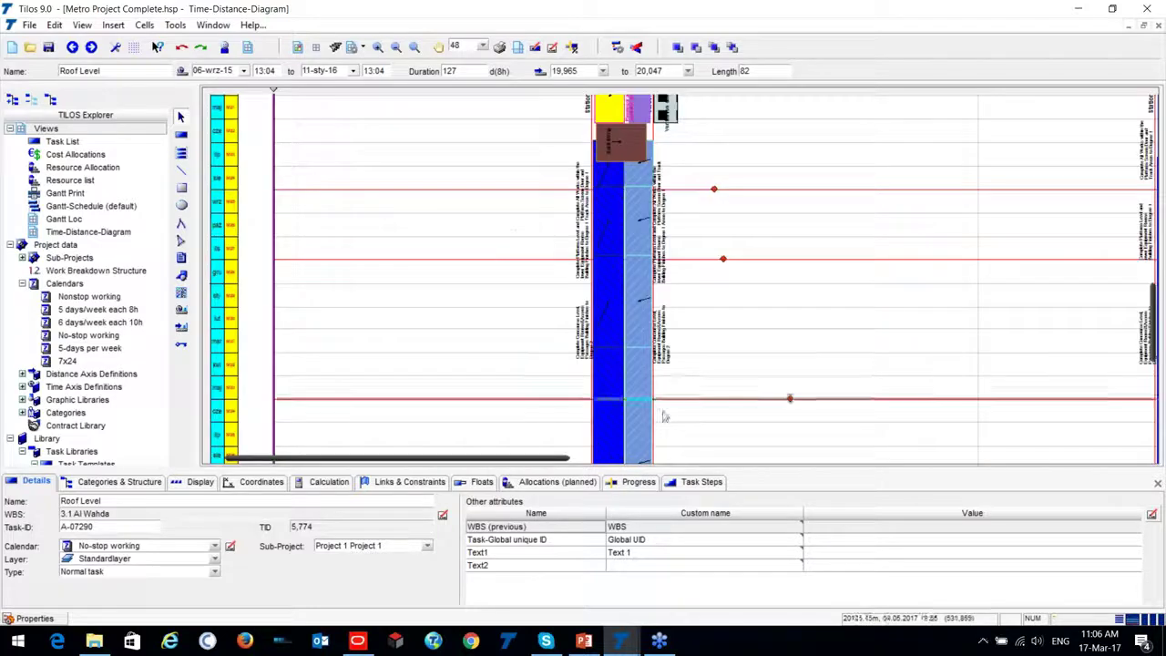
scroll(525, 464, "down", 5)
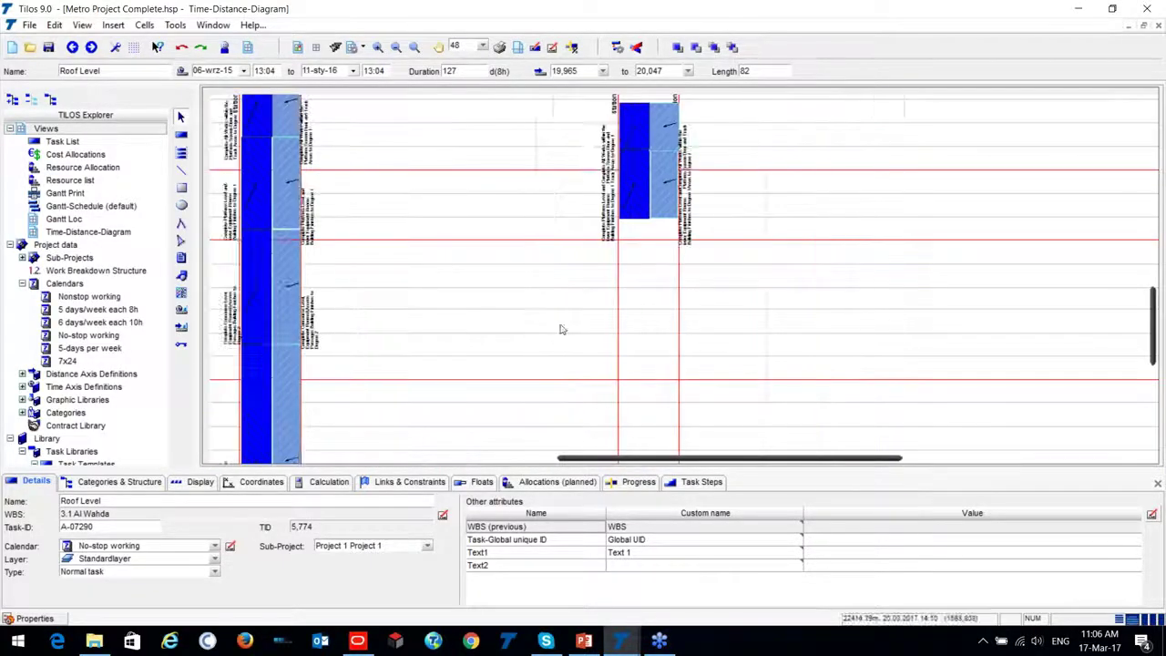
Step: Examine the linked cross passages and the tunnel drives between Al Wahda and the next station
left_click(561, 335)
scroll(282, 218, "up", 1)
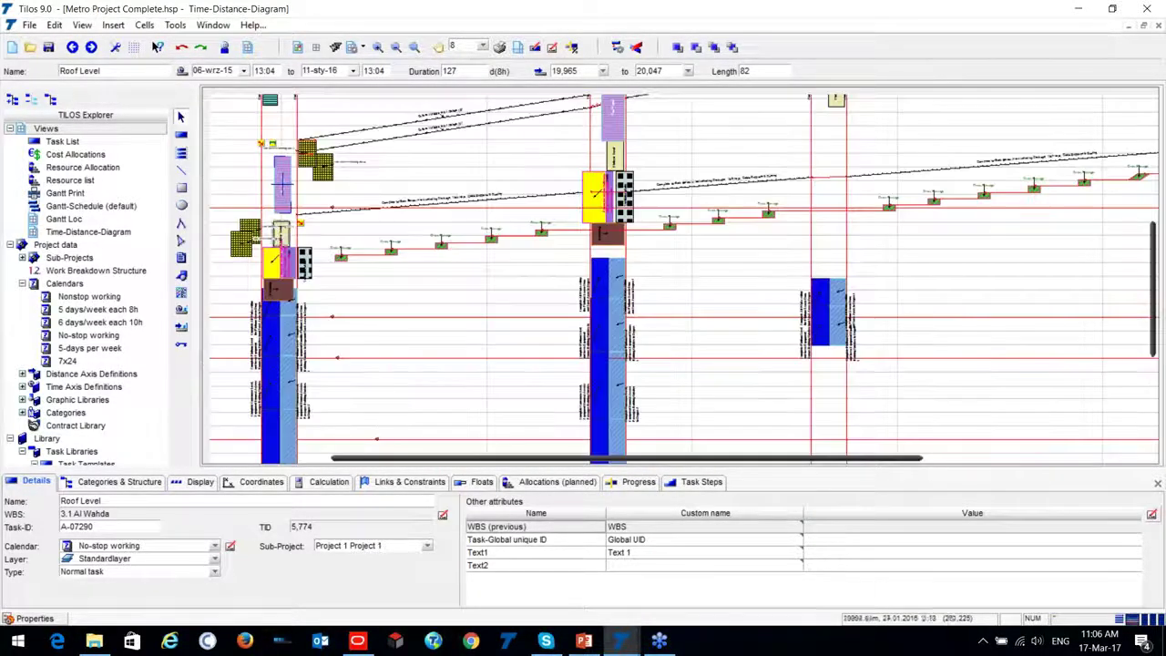
scroll(371, 220, "up", 5)
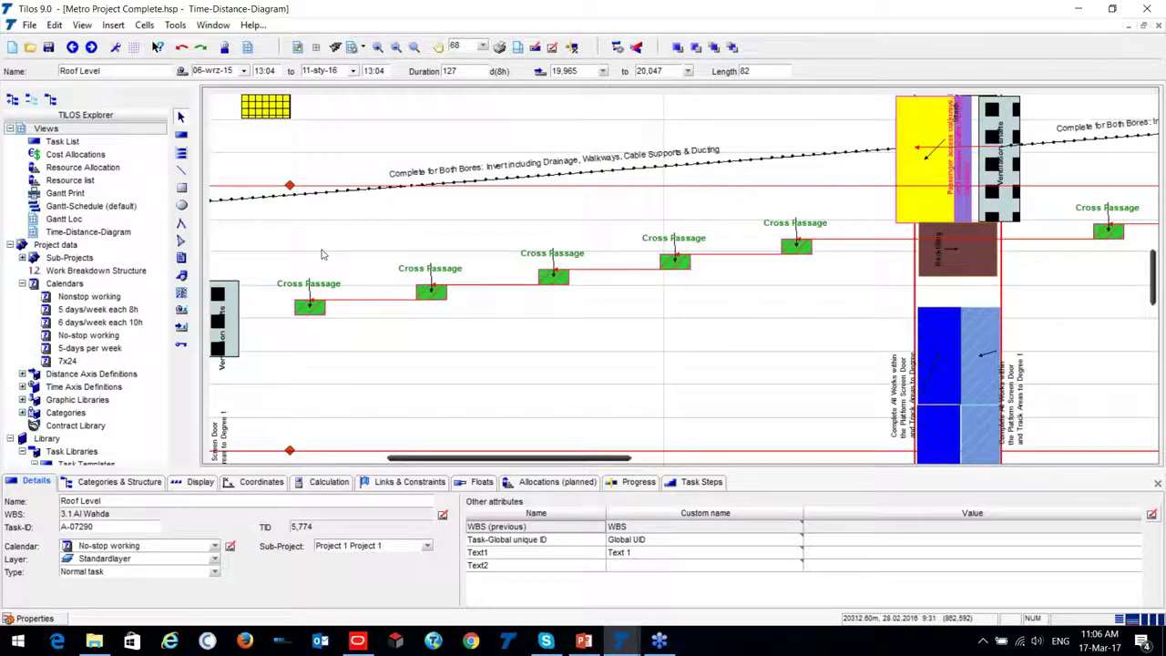
scroll(558, 261, "up", 3)
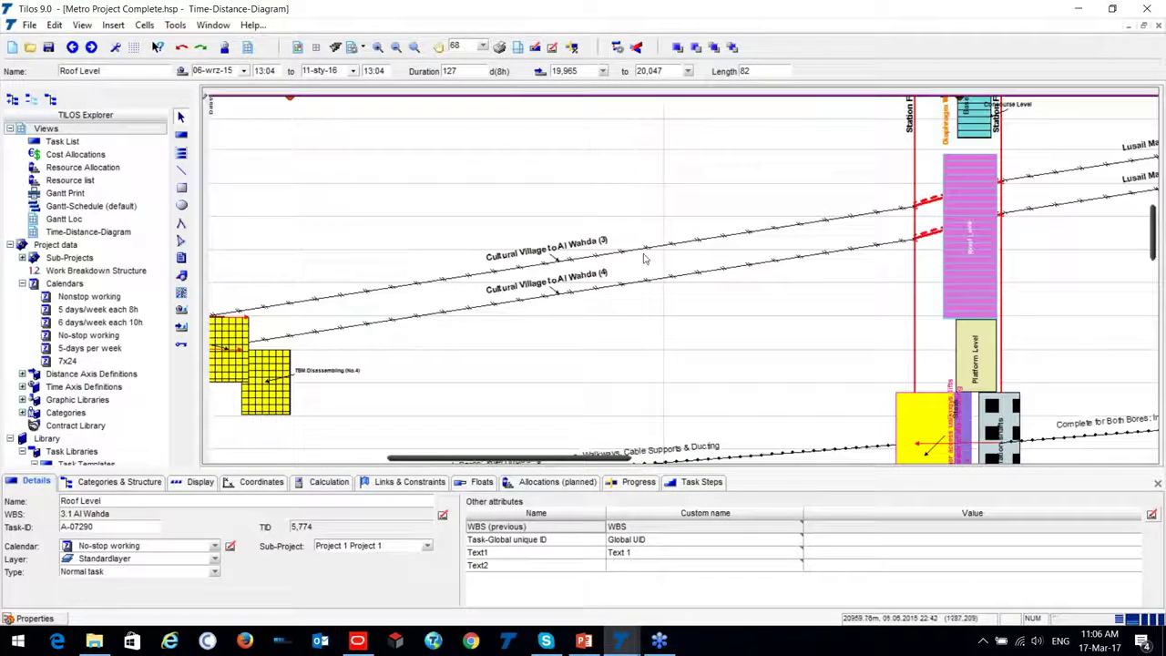
Step: View the task details of the TBM drives Cultural Village to Al Wahda (3) and Lusail Marina / The Pearl to Cultural Village (3)
left_click(558, 261)
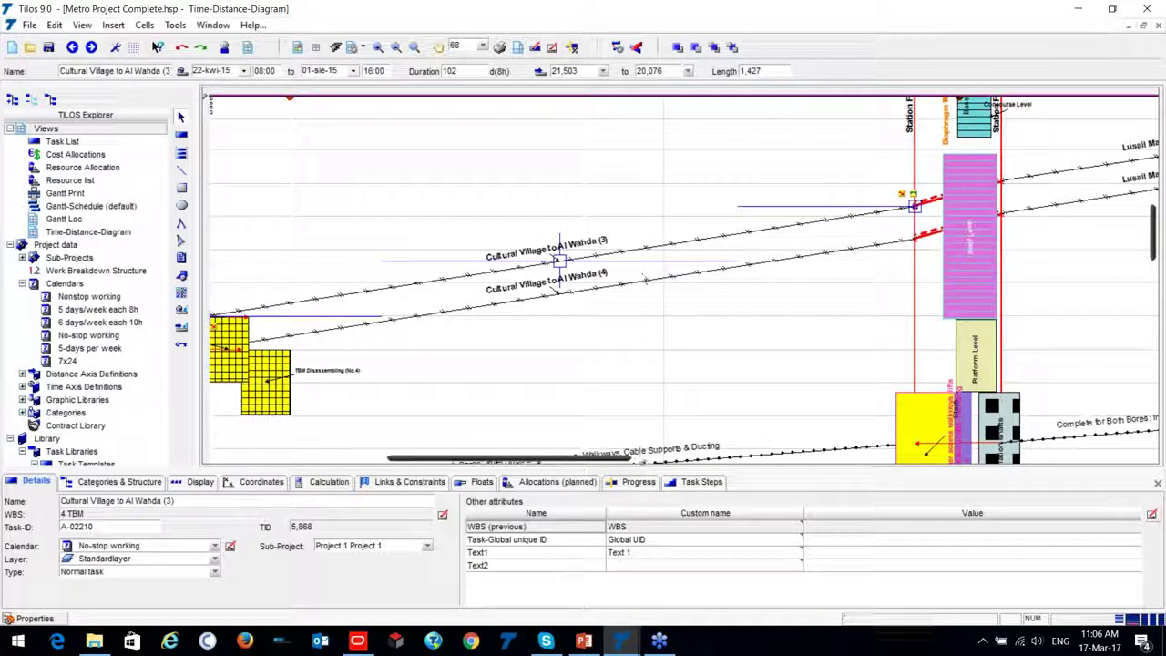
scroll(558, 261, "right", 5)
scroll(791, 288, "up", 2)
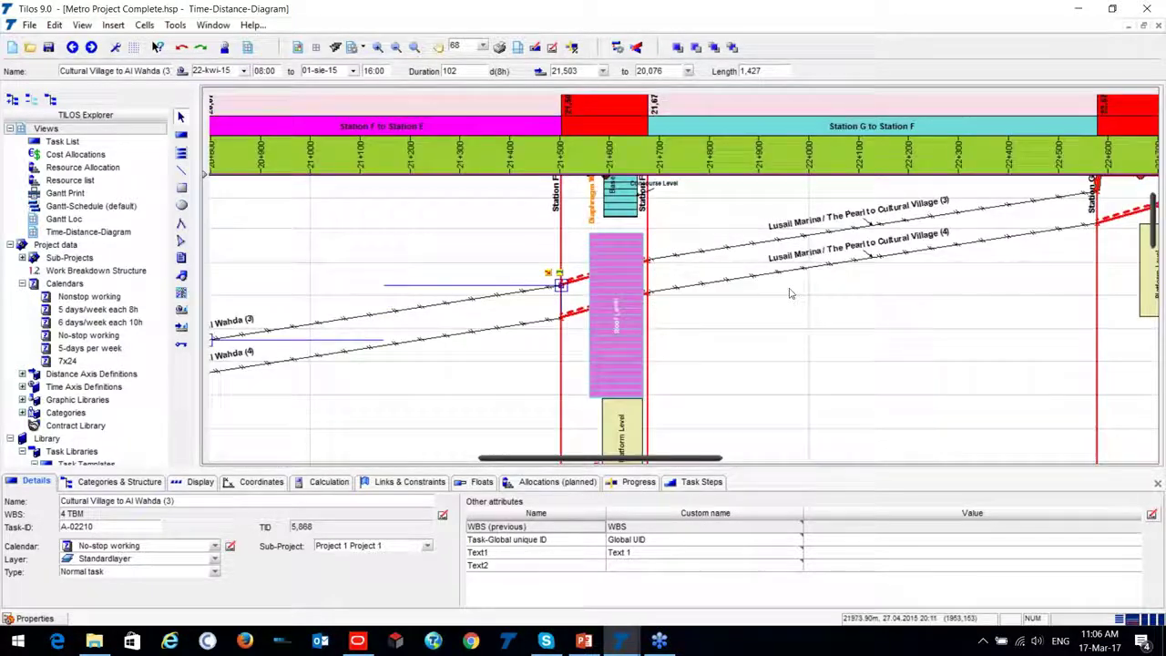
left_click(719, 246)
scroll(720, 251, "down", 2)
left_click(739, 311)
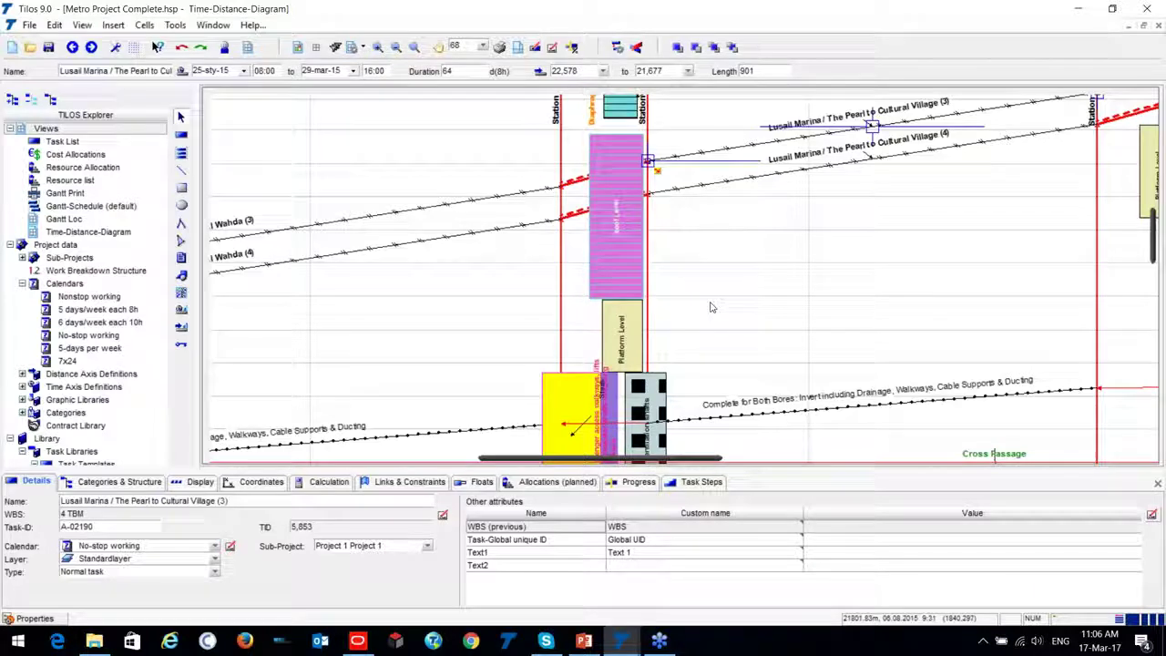
Step: Examine the invert works, cross passages and station finishing tasks across the neighbouring stations in the diagram
scroll(715, 303, "down", 2)
scroll(715, 303, "down", 2)
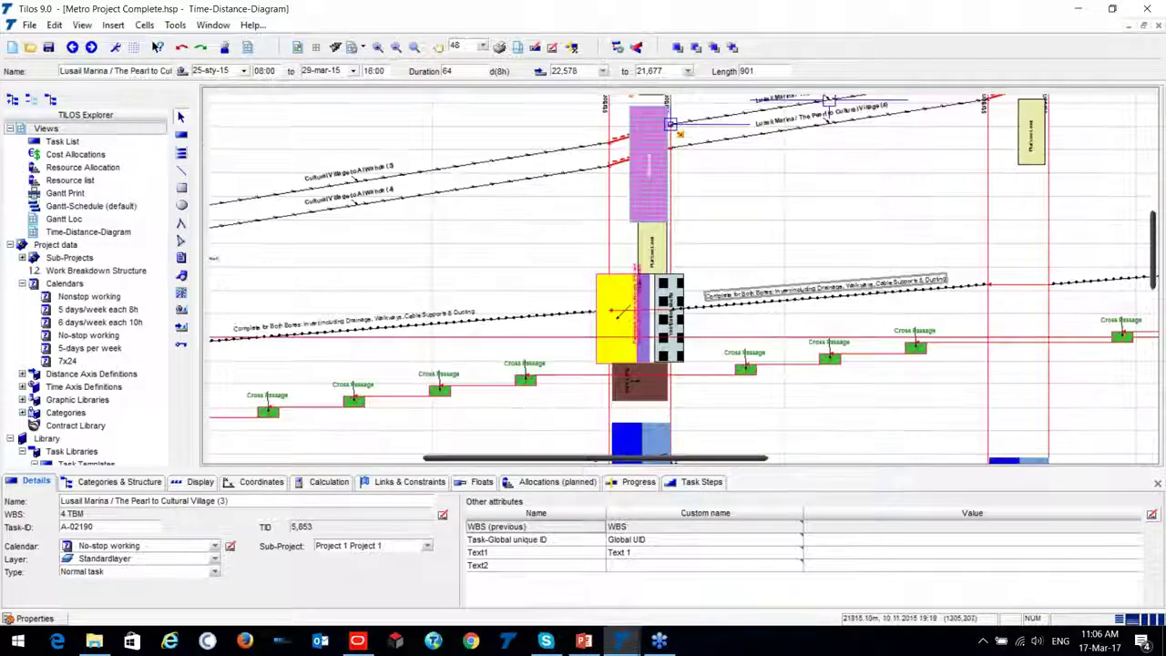
scroll(715, 303, "down", 3)
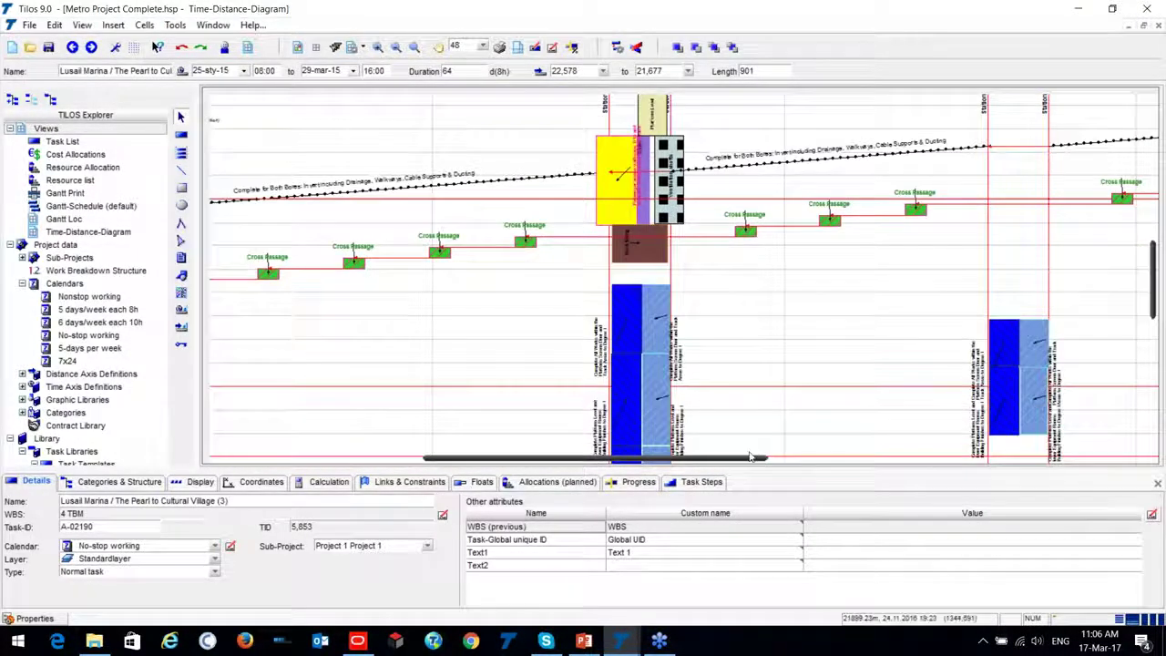
left_click_drag(803, 462, 559, 502)
scroll(429, 273, "up", 3)
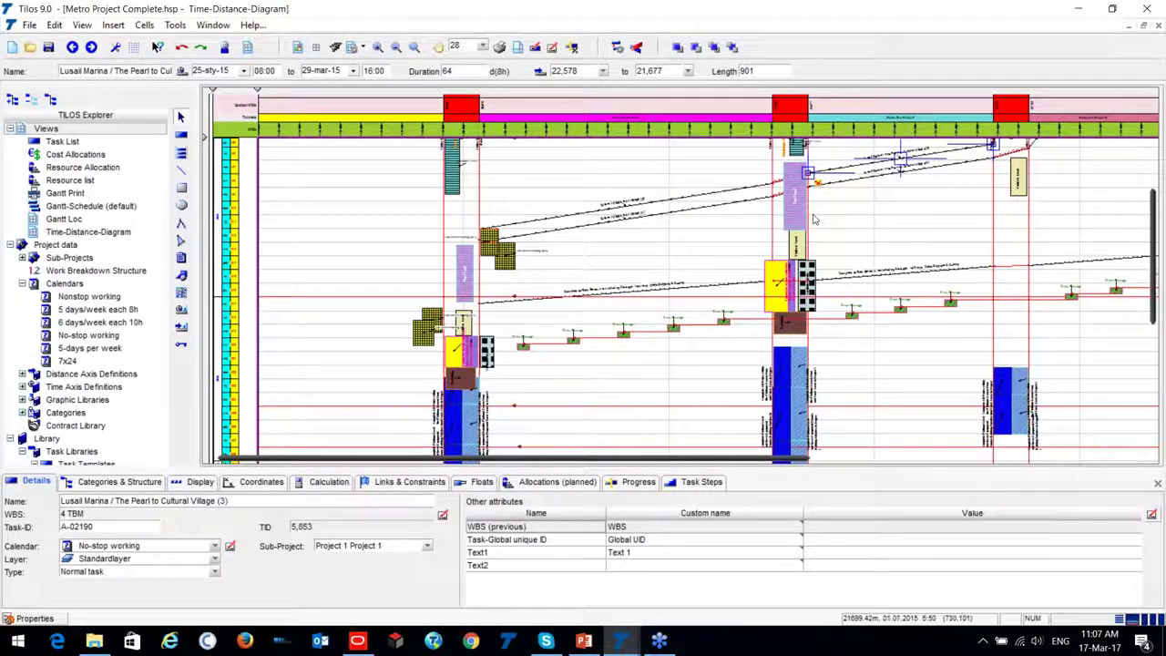
scroll(813, 221, "down", 1)
scroll(813, 222, "down", 1)
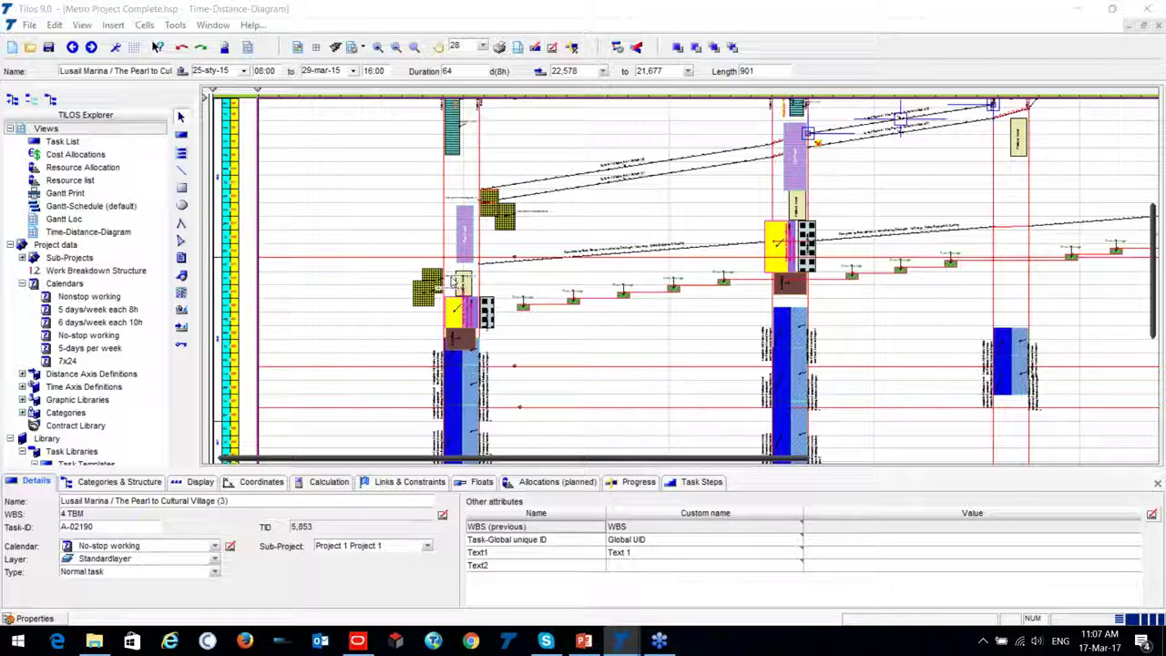
Step: Open the Tunnels distance profile of the project and examine its chainages, descriptions and section types
scroll(68, 273, "down", 10)
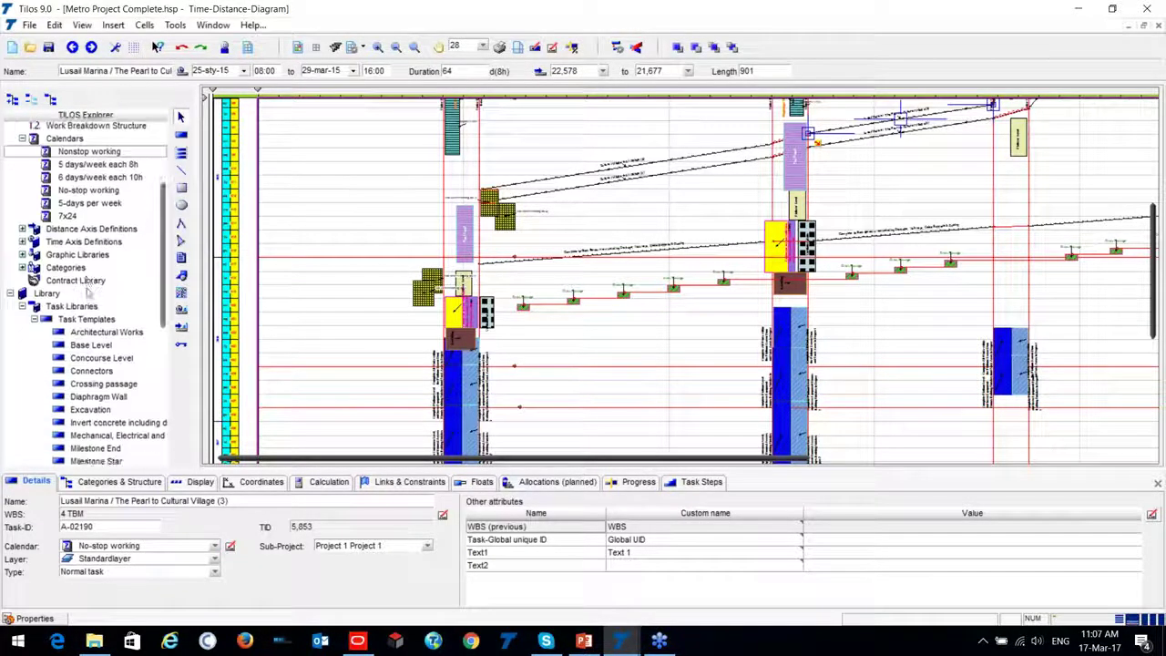
scroll(65, 246, "up", 6)
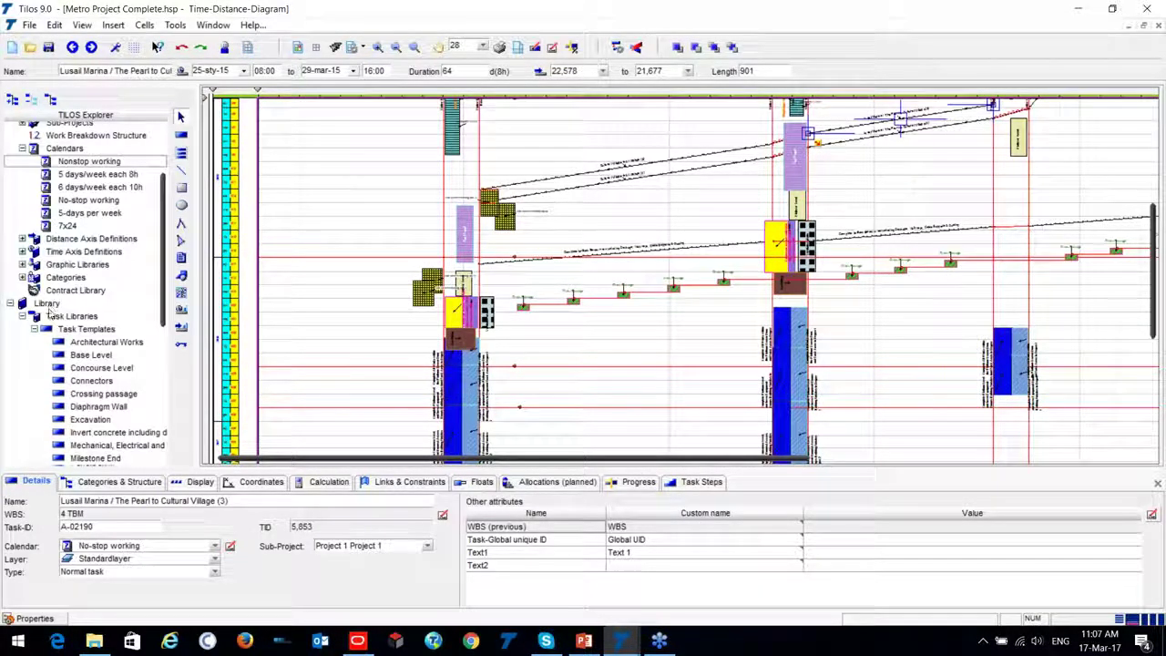
left_click(22, 238)
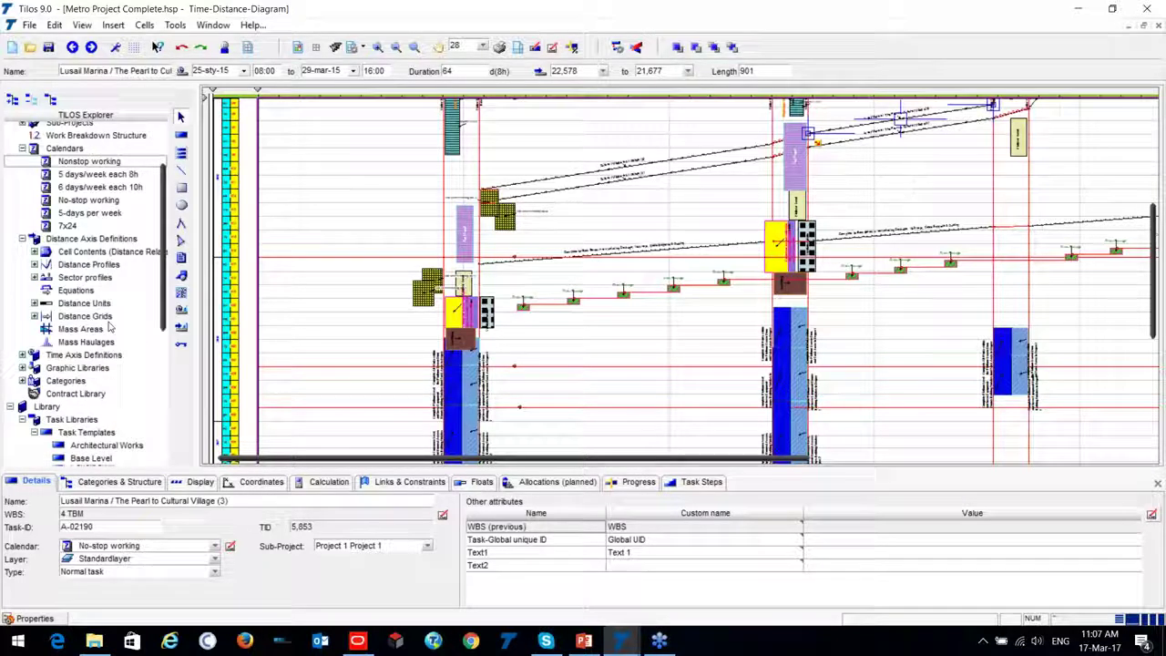
left_click(35, 264)
double_click(69, 316)
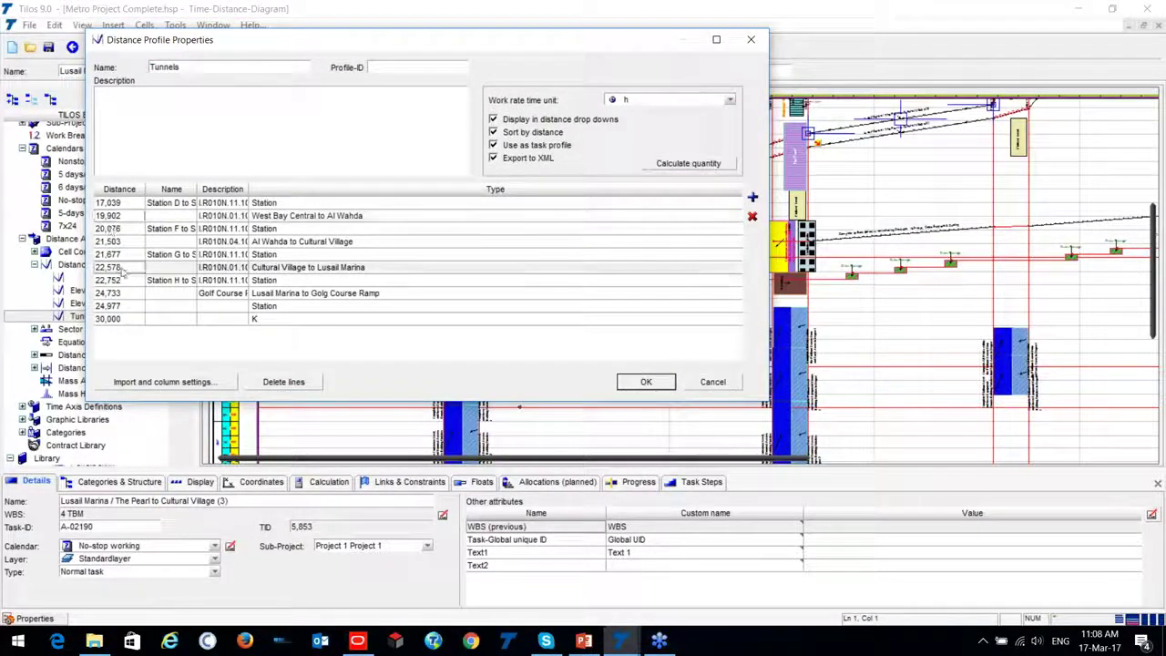
left_click(316, 306)
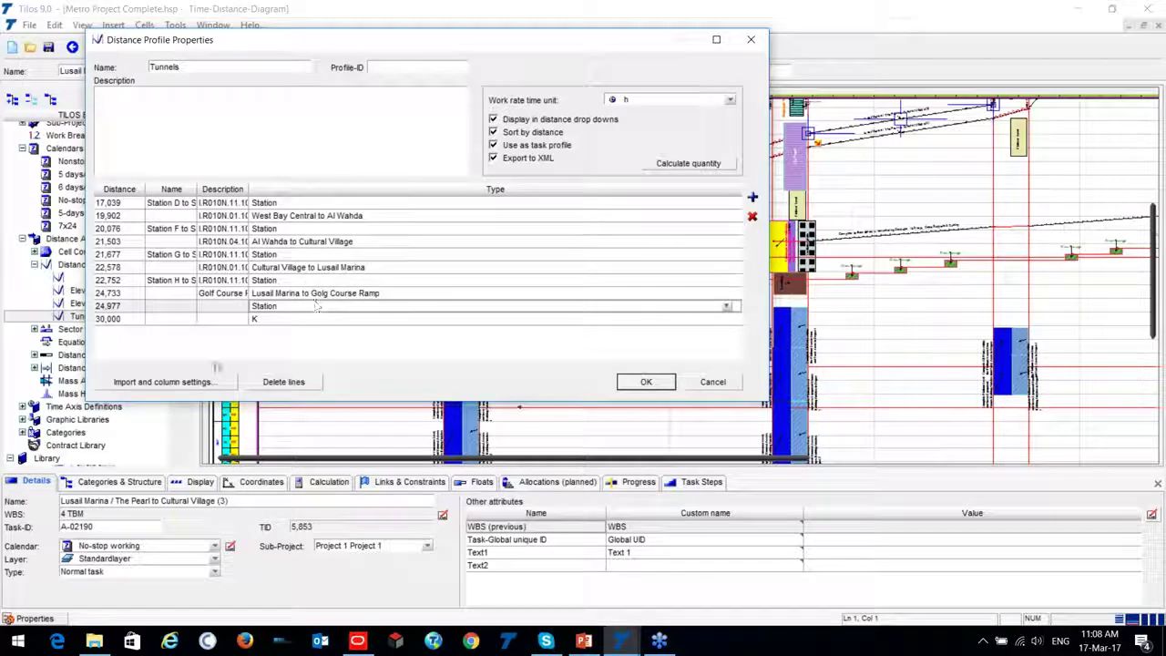
Step: Review the import and column settings available for the Tunnels distance profile, and close the profile without changes
left_click(192, 381)
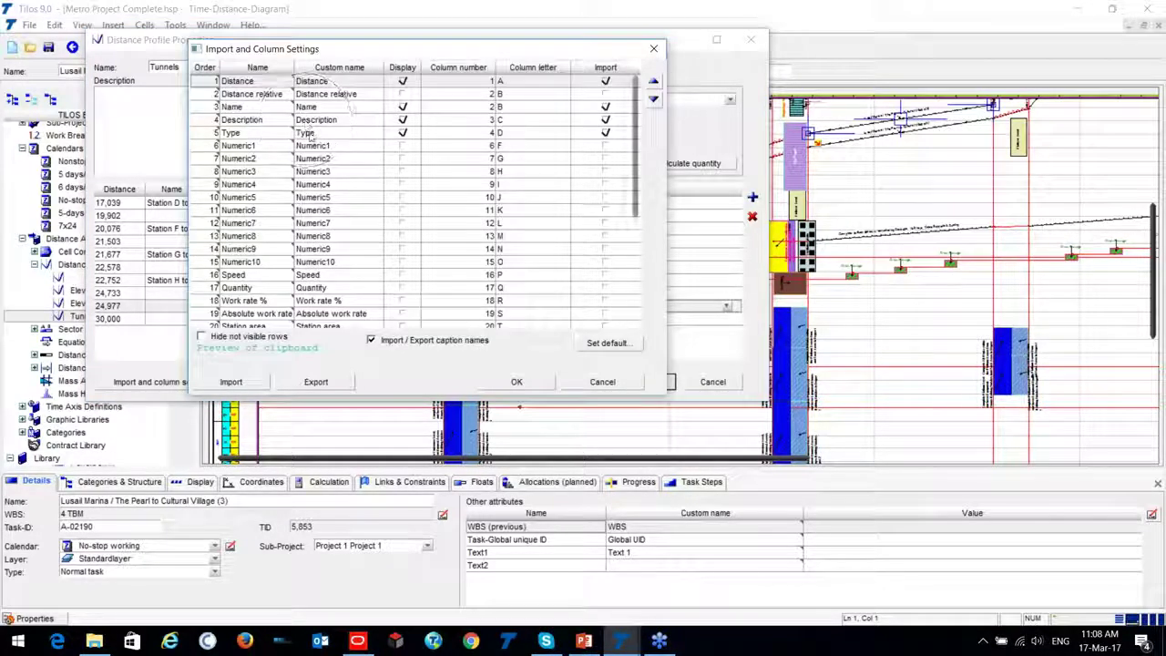
scroll(333, 143, "down", 5)
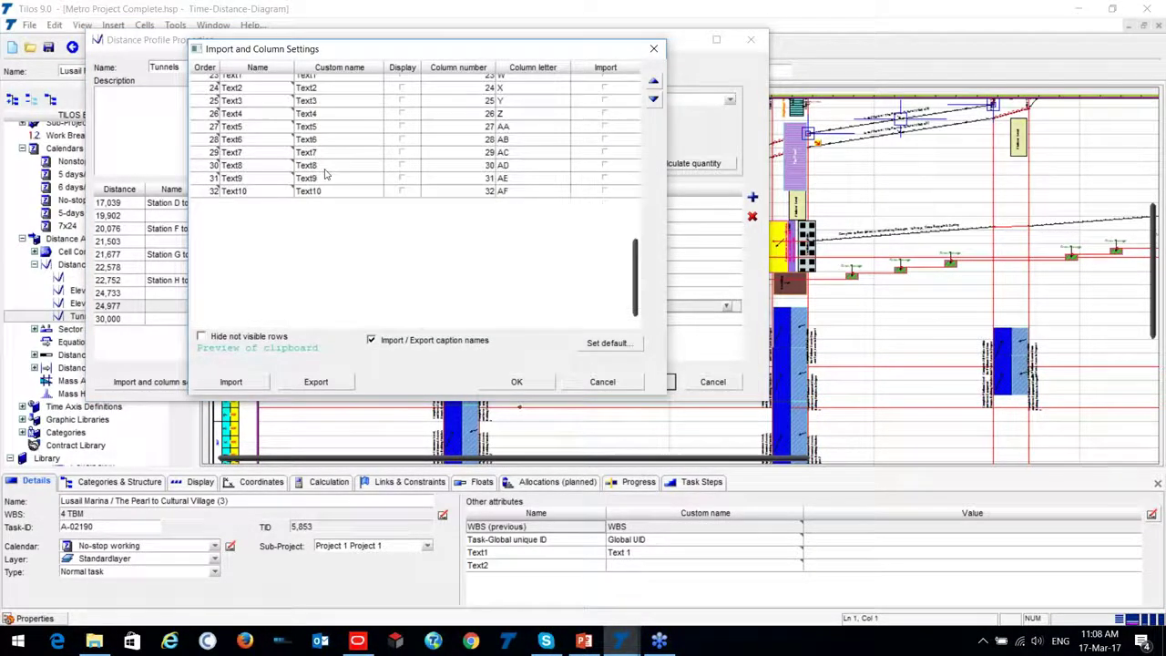
scroll(328, 182, "up", 5)
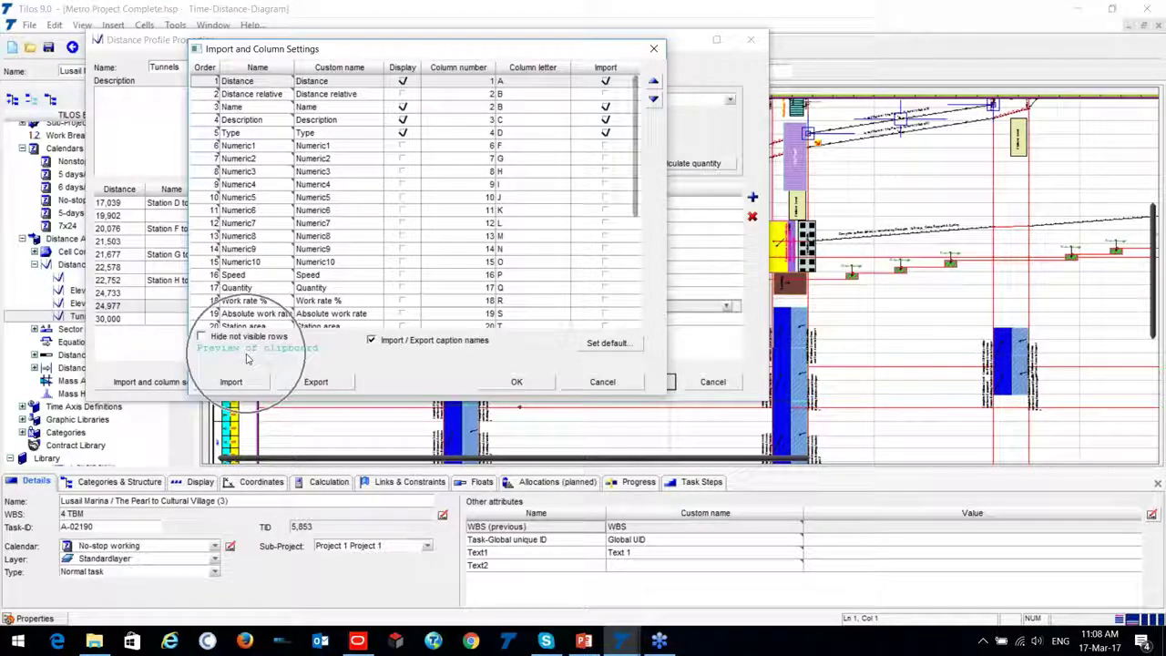
left_click(654, 49)
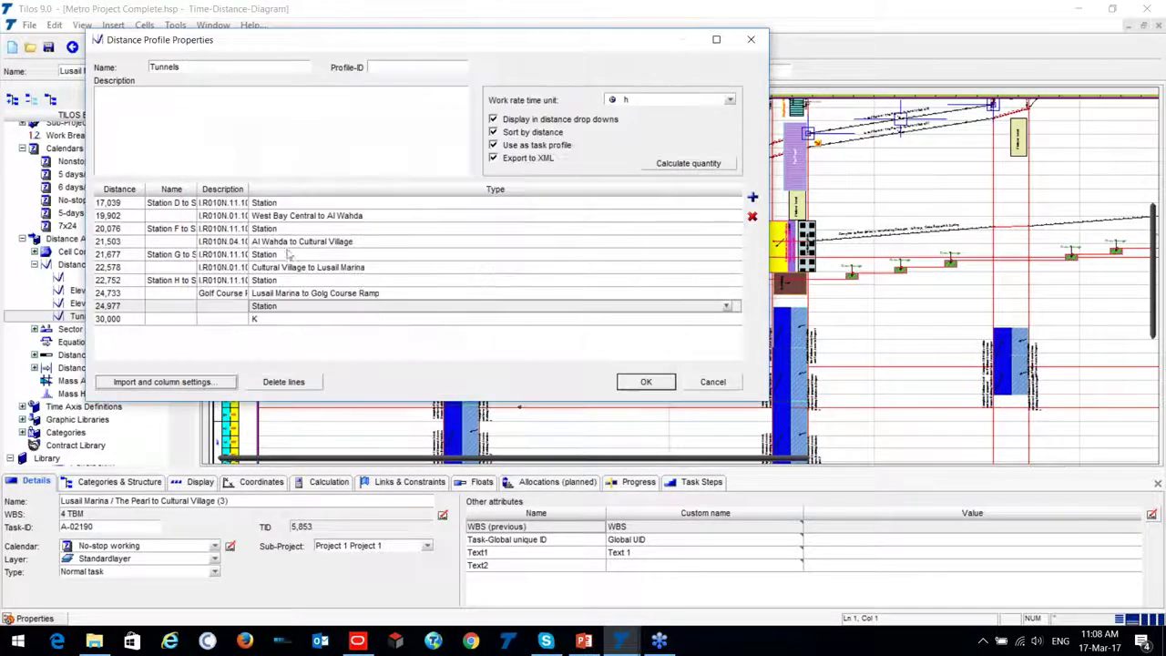
left_click(752, 42)
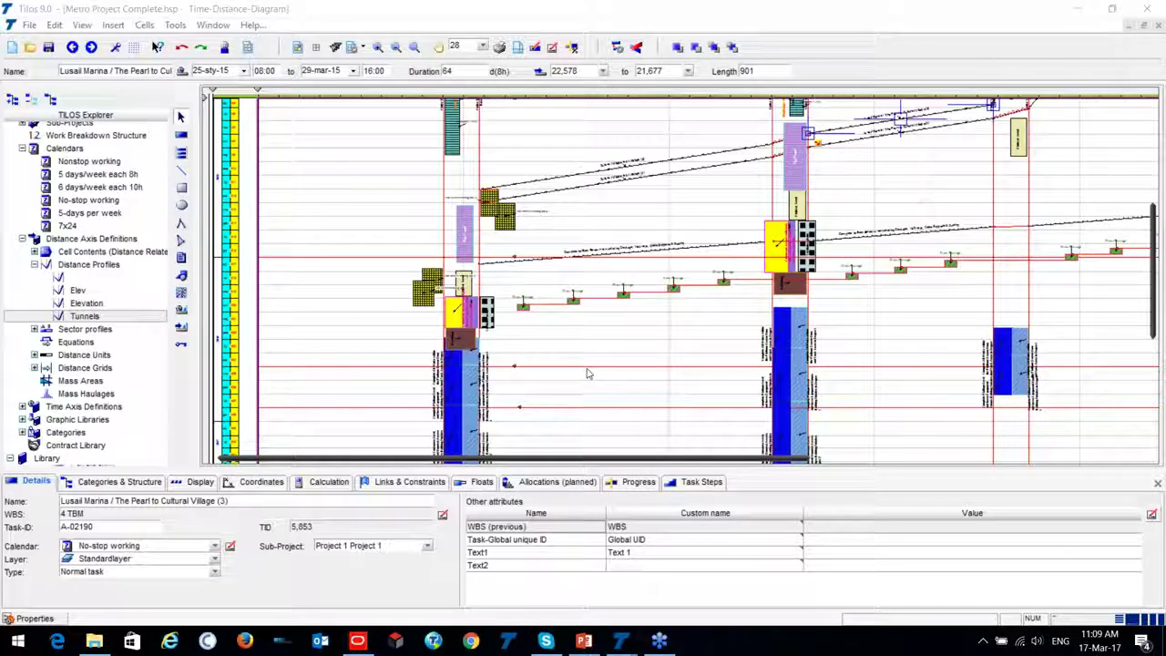
Step: Try the Linear filter on the time-distance cell and replace it with the Only tasks filter
left_click(357, 210)
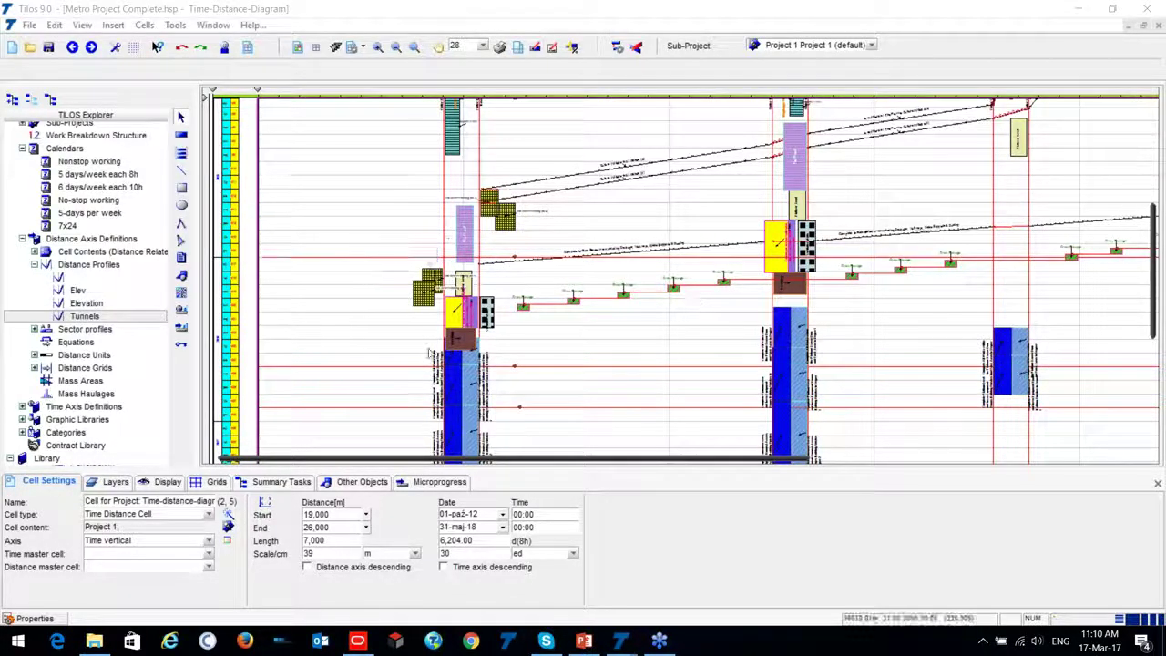
left_click(305, 349)
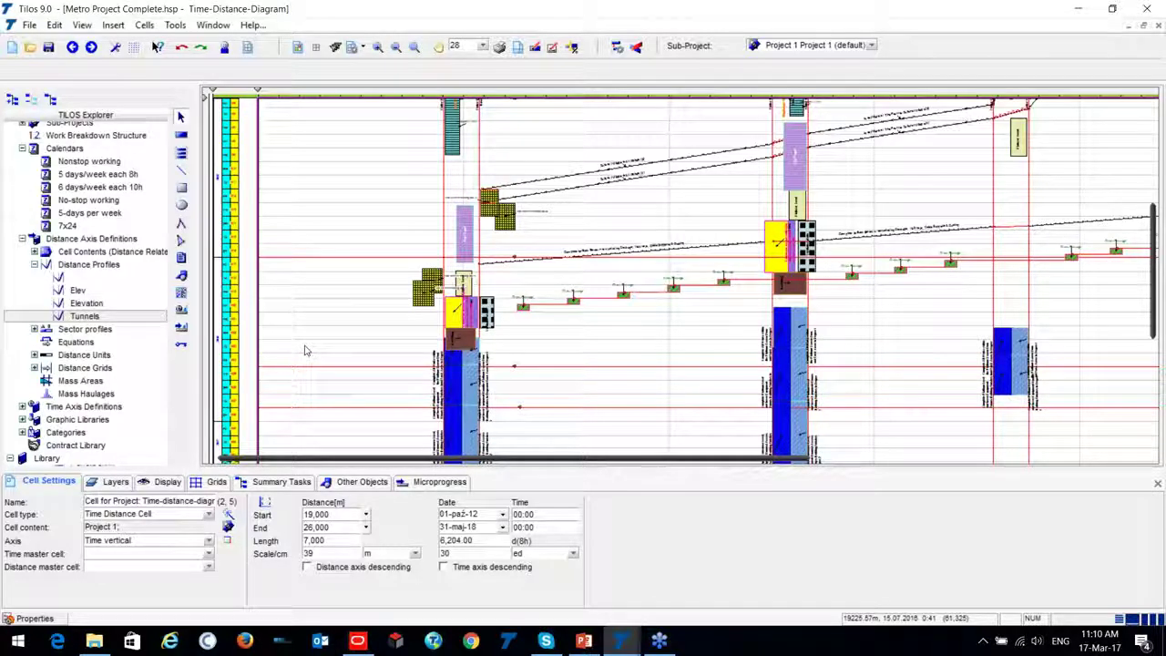
left_click(162, 483)
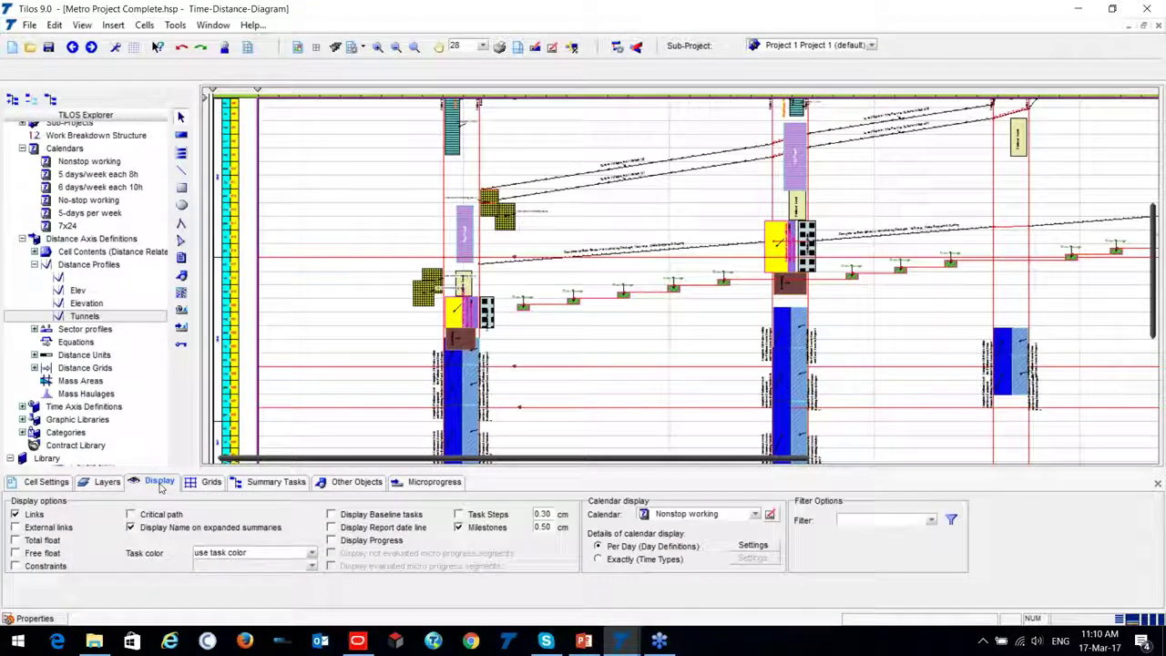
left_click(931, 520)
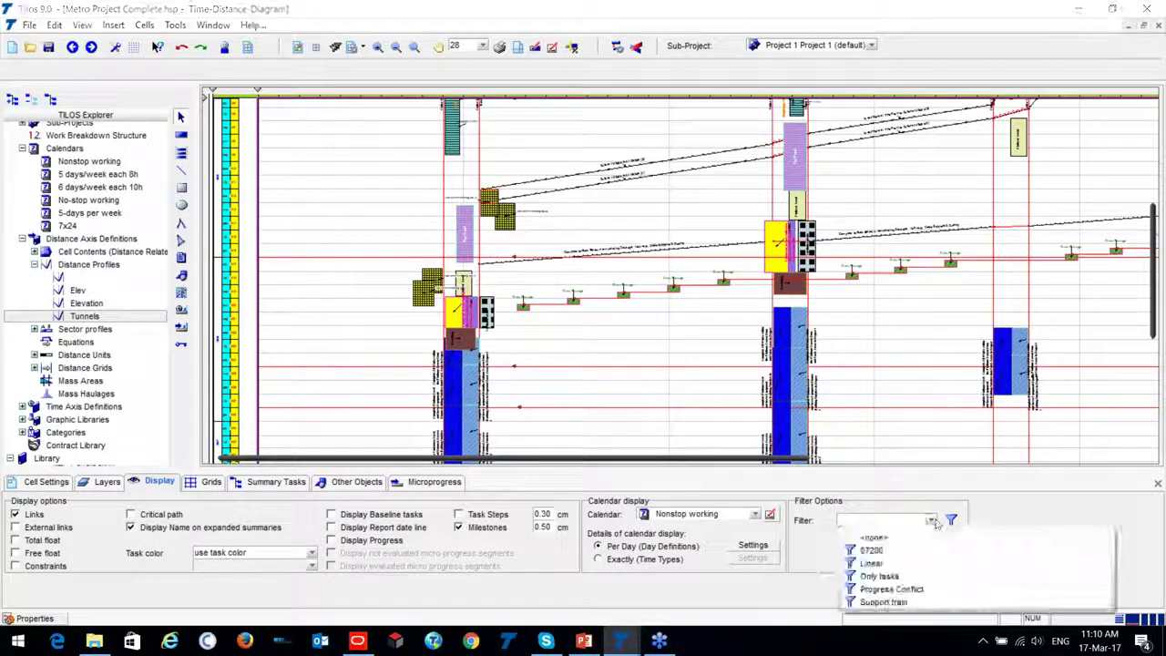
left_click(902, 564)
left_click(931, 520)
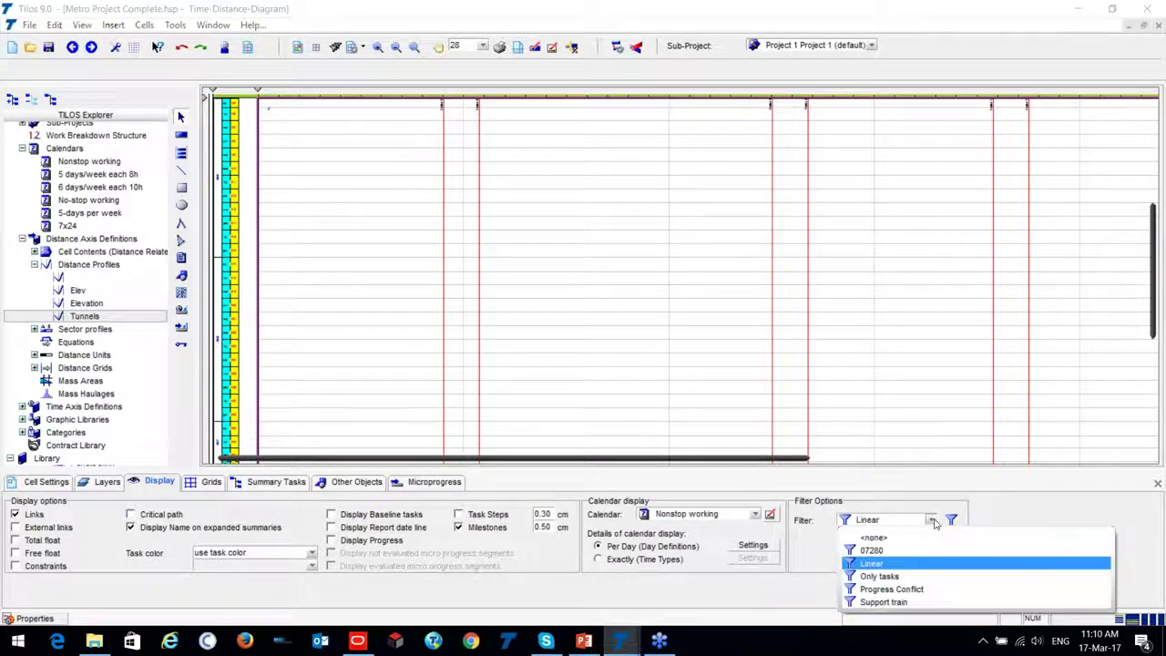
left_click(910, 577)
Step: Edit the criterion of the Only tasks filter so that it compares the Template name parameter
left_click(951, 519)
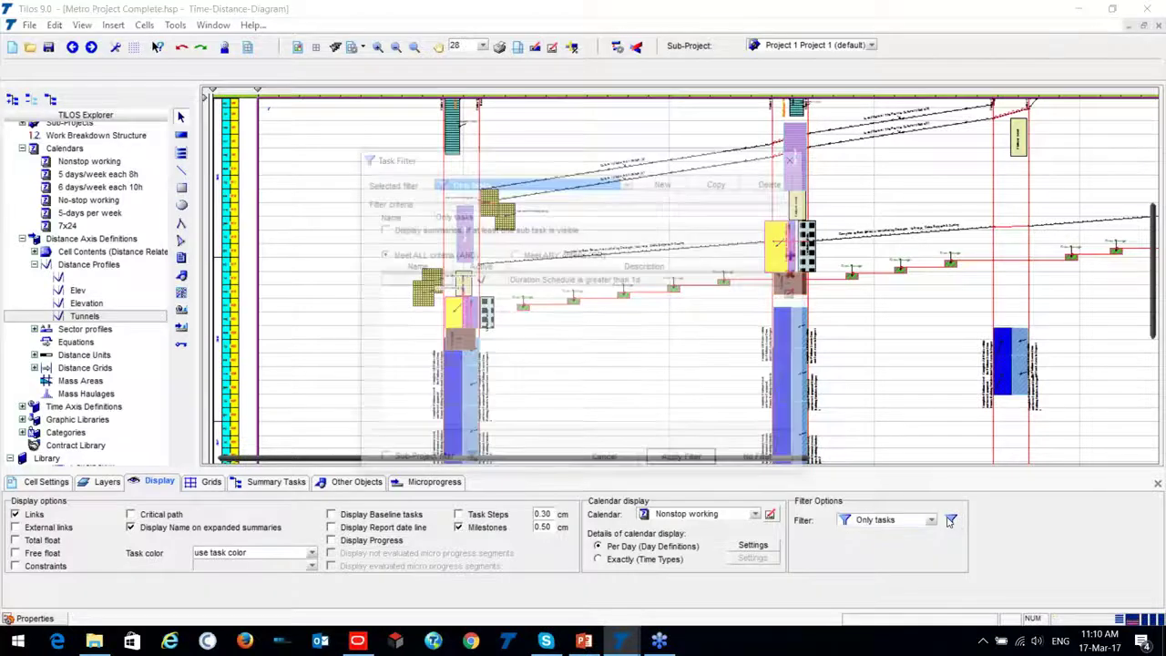
left_click_drag(548, 157, 240, 152)
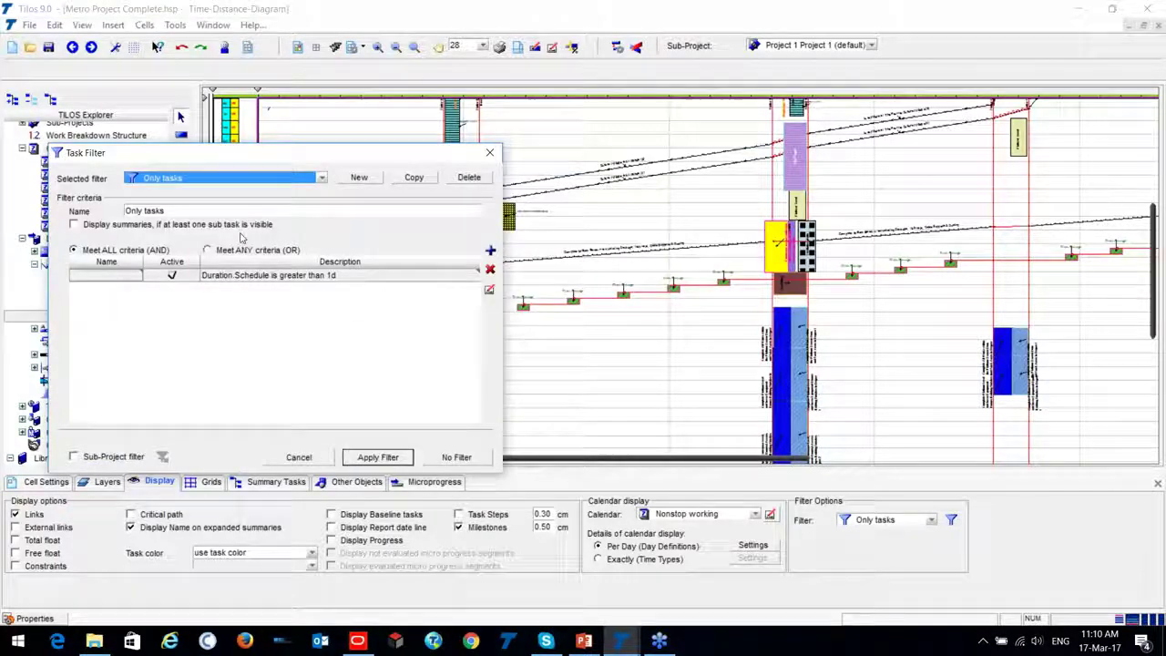
double_click(91, 278)
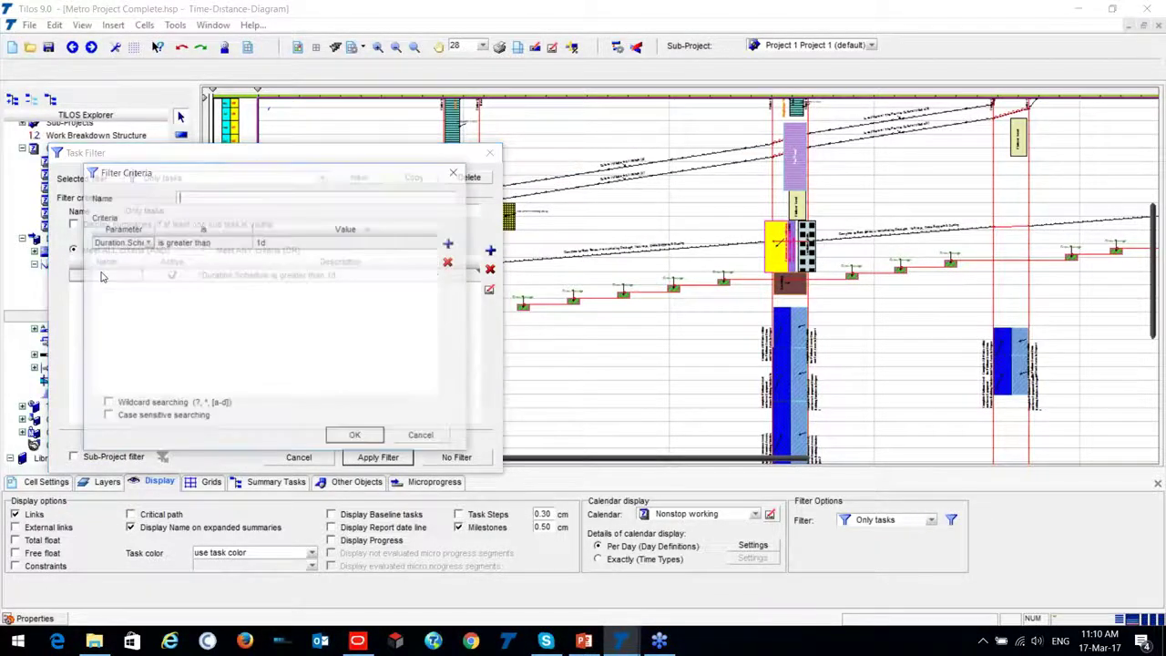
left_click(146, 242)
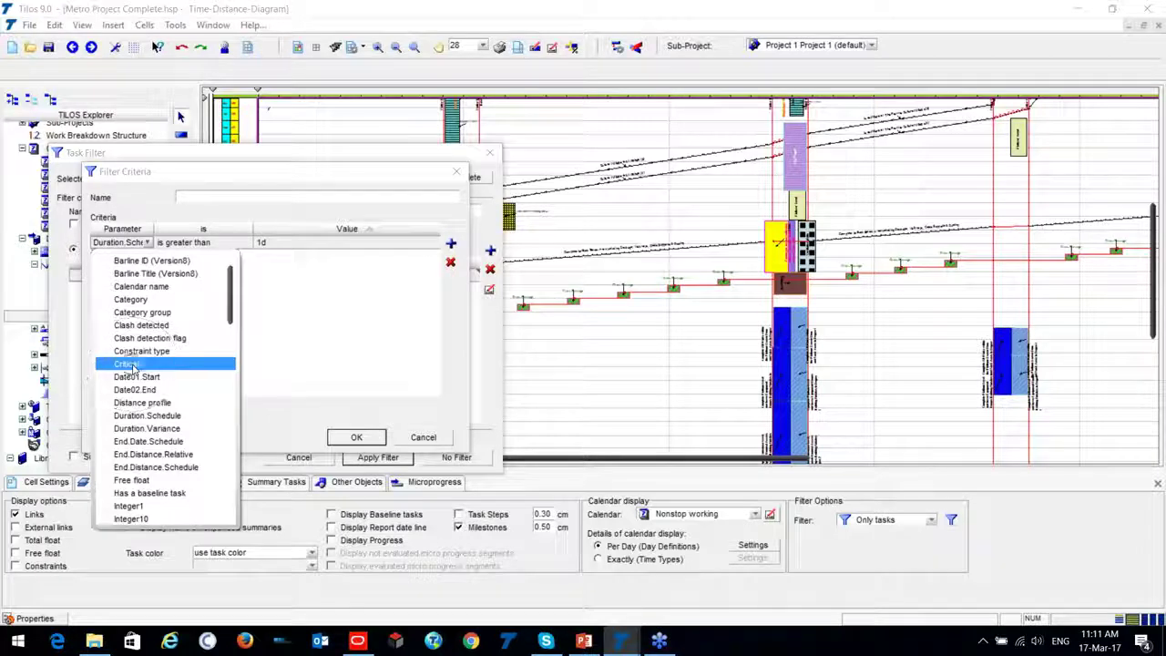
scroll(173, 357, "down", 4)
scroll(173, 358, "down", 7)
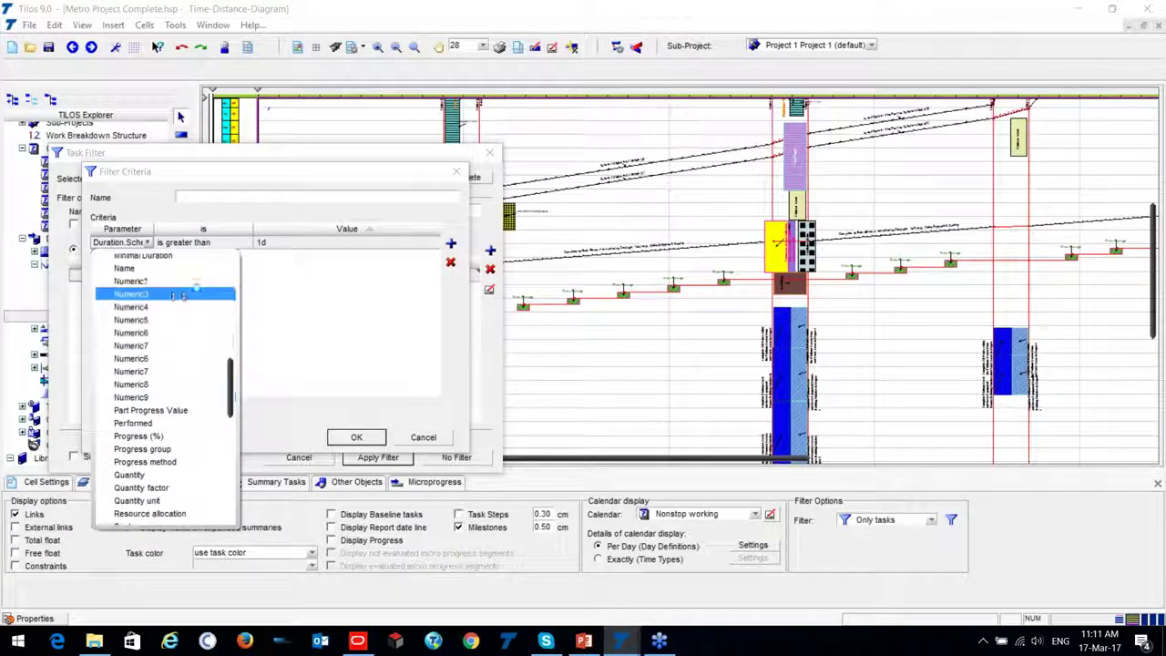
left_click(146, 242)
left_click(145, 243)
scroll(155, 455, "down", 15)
left_click(155, 502)
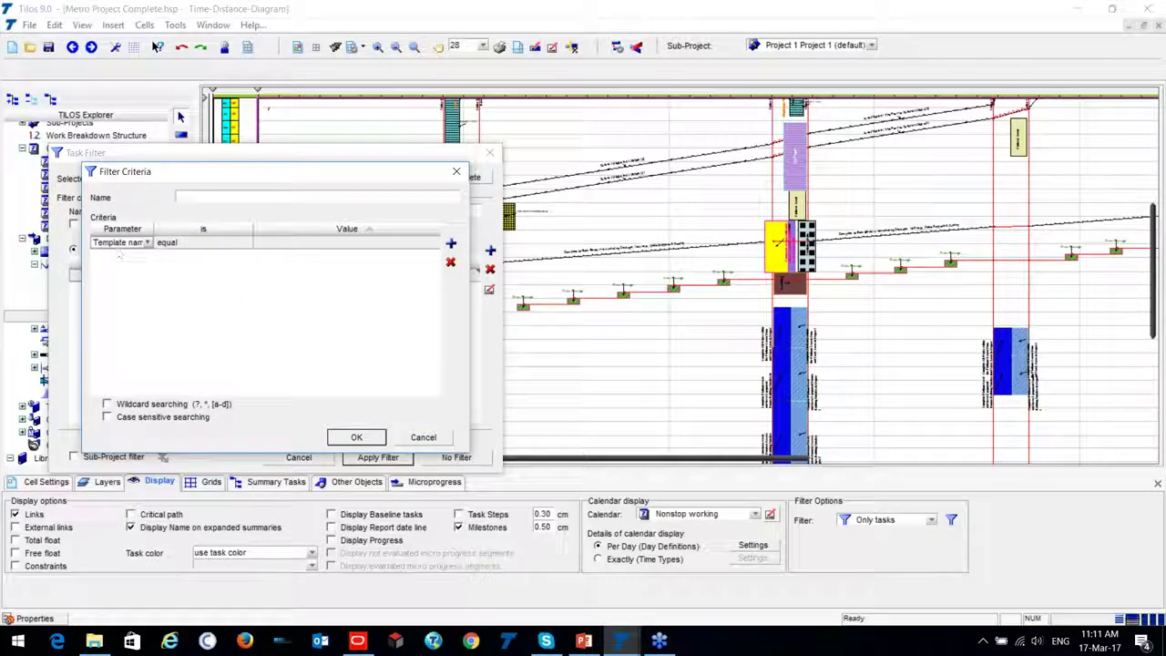
Step: Set the template name criterion to equal Architectural Works and apply the filter to the diagram
left_click(330, 244)
left_click(425, 243)
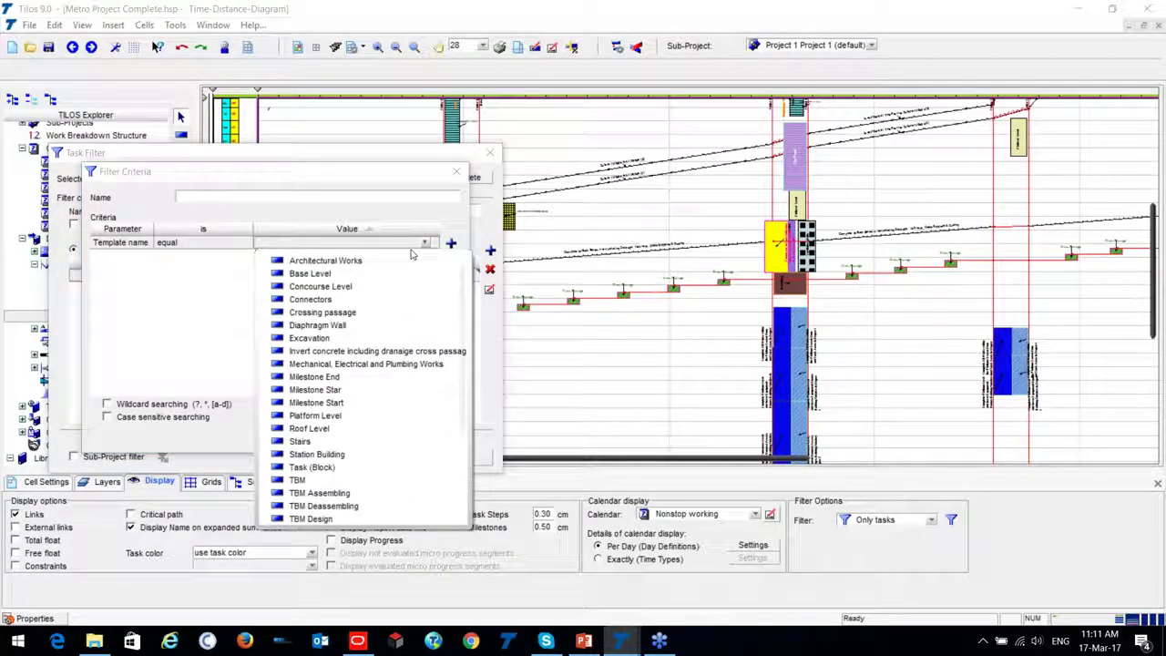
left_click(364, 261)
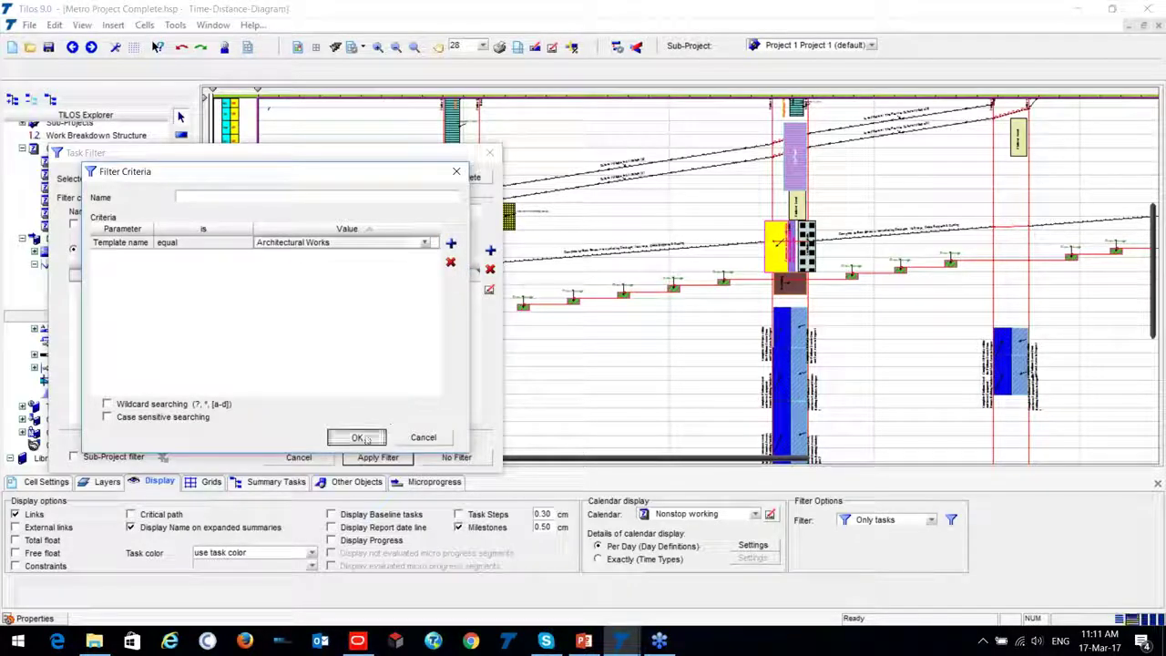
left_click(361, 438)
left_click(377, 457)
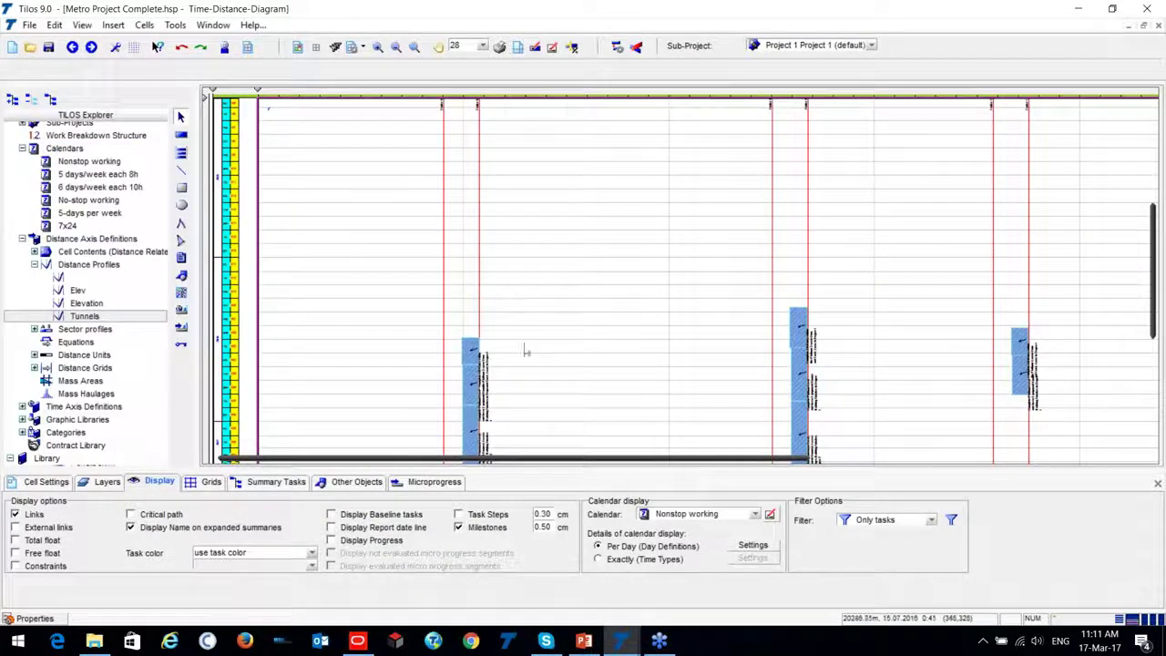
Step: Examine the filtered architectural works in the diagram, including the details of the uppermost Al Wahda task
scroll(525, 351, "down", 5)
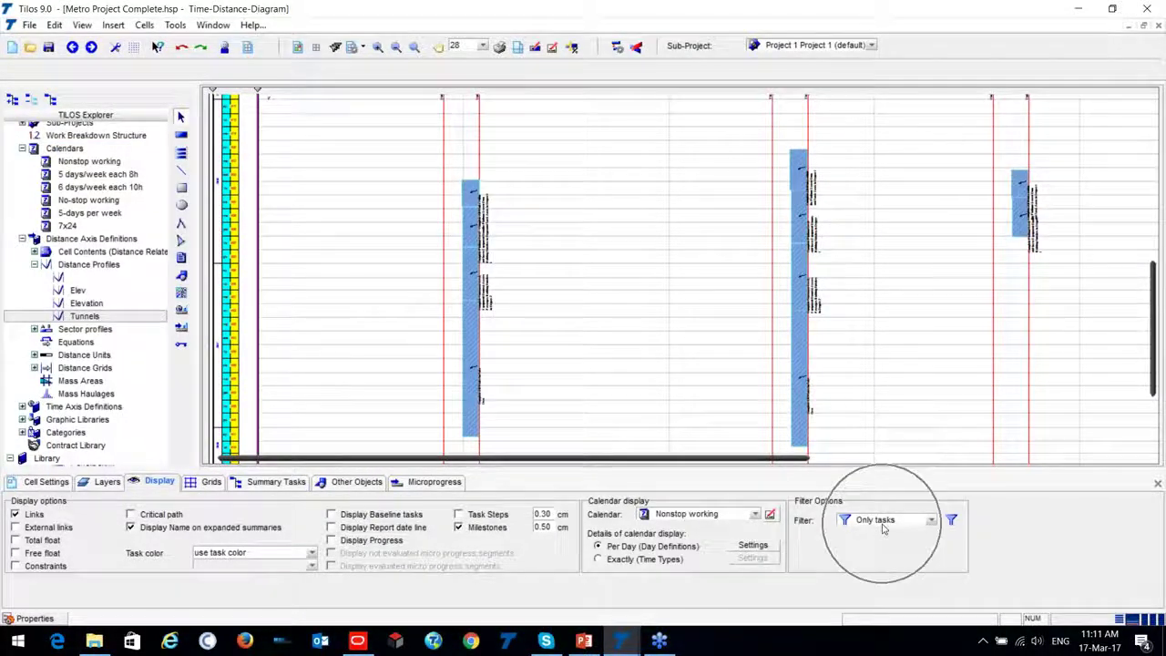
scroll(481, 204, "up", 3)
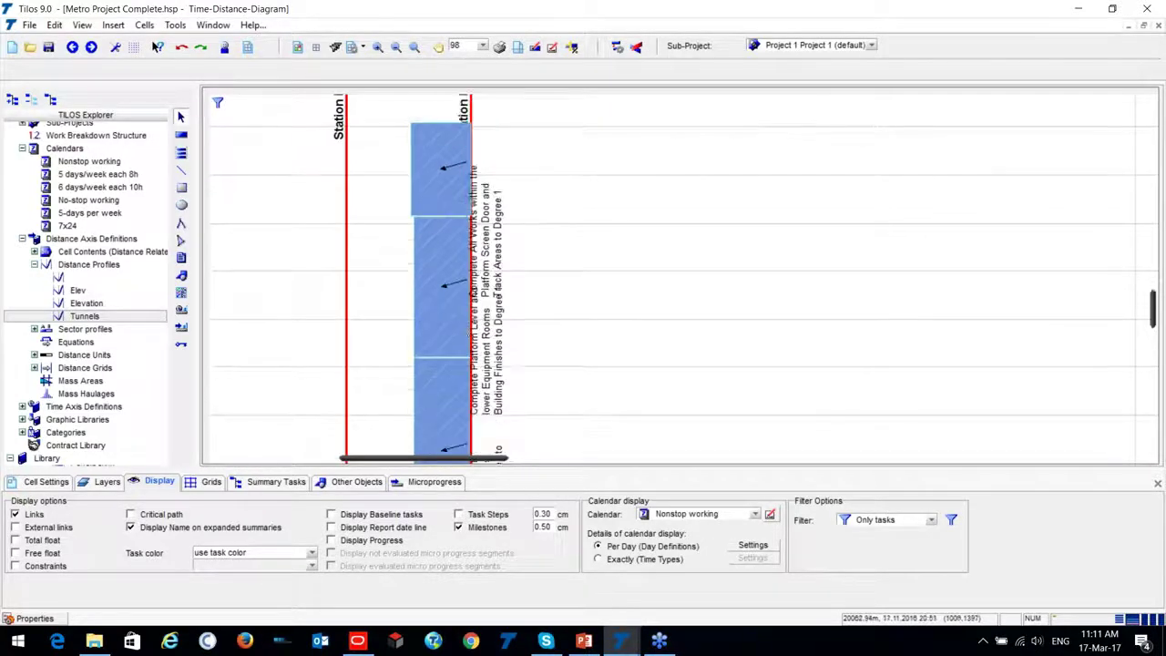
scroll(441, 273, "up", 1)
left_click(418, 162)
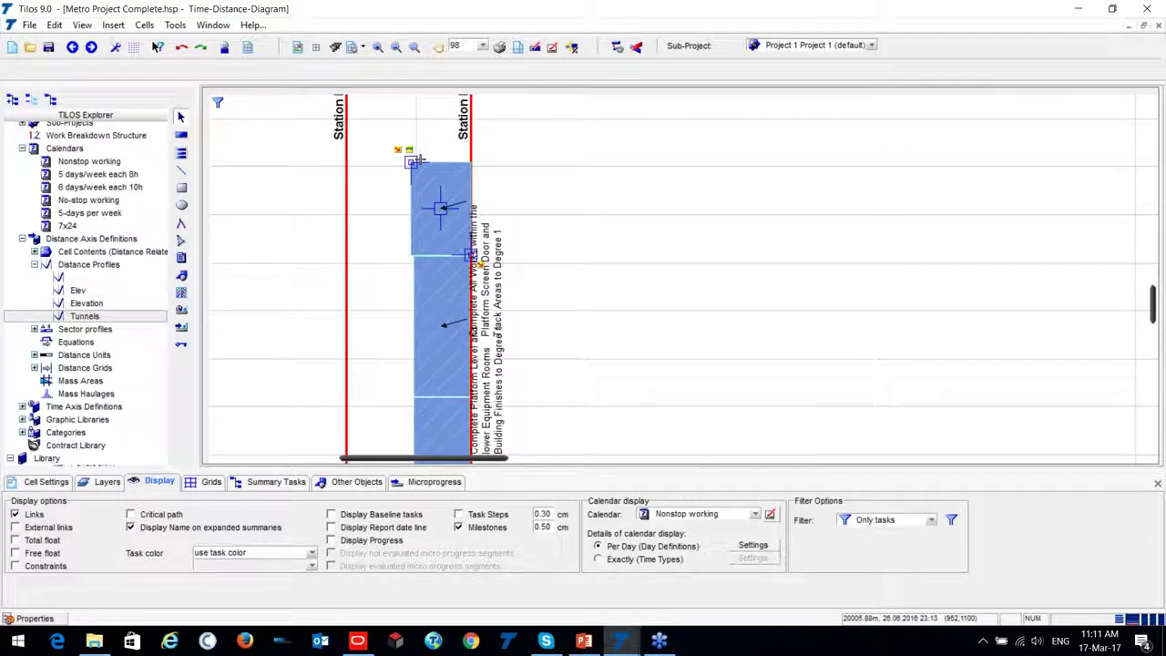
left_click(500, 171)
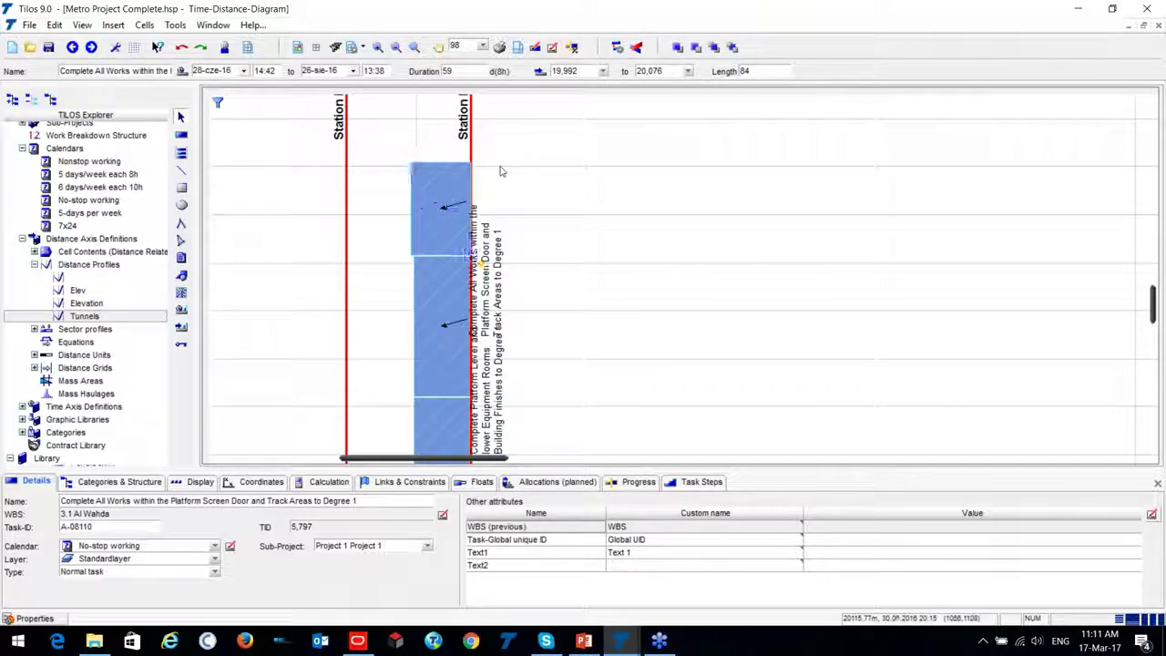
scroll(501, 186, "down", 3)
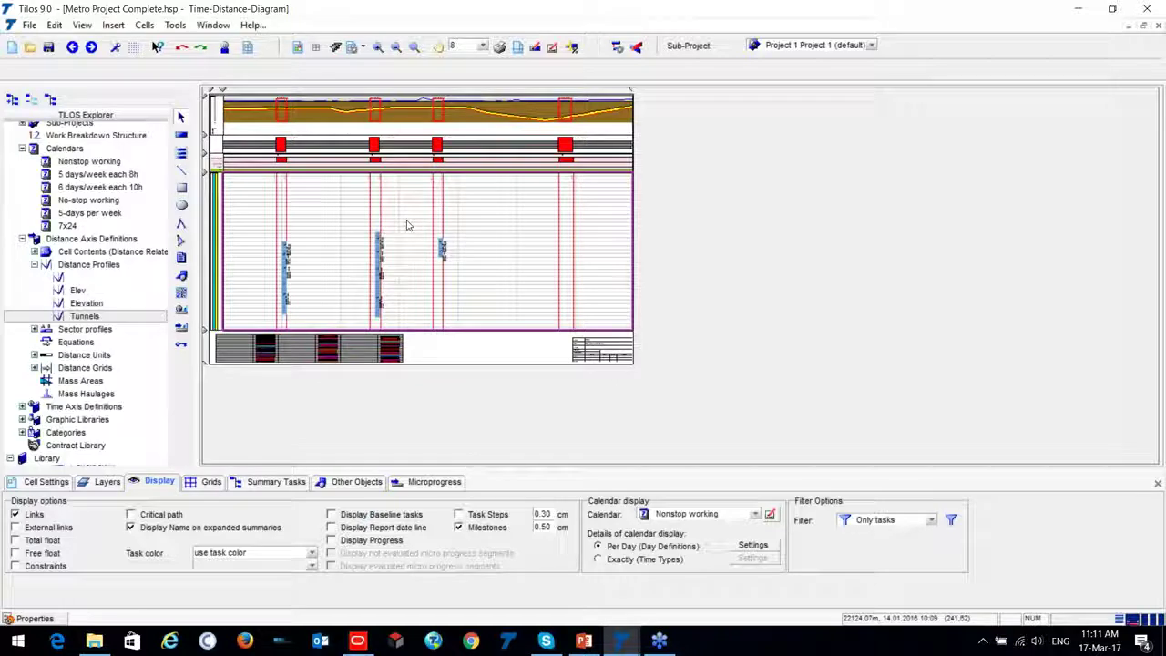
scroll(352, 195, "up", 1)
scroll(344, 195, "down", 1)
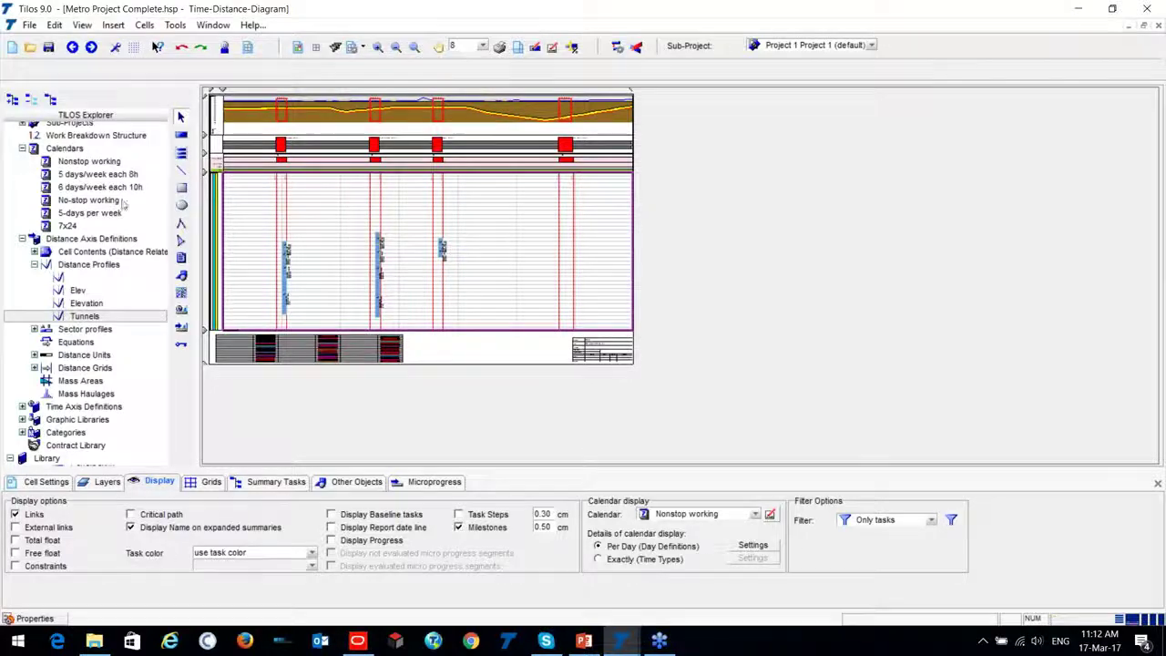
Step: Create a new Integrated View named demo and open it in a new window
scroll(92, 227, "up", 4)
right_click(38, 132)
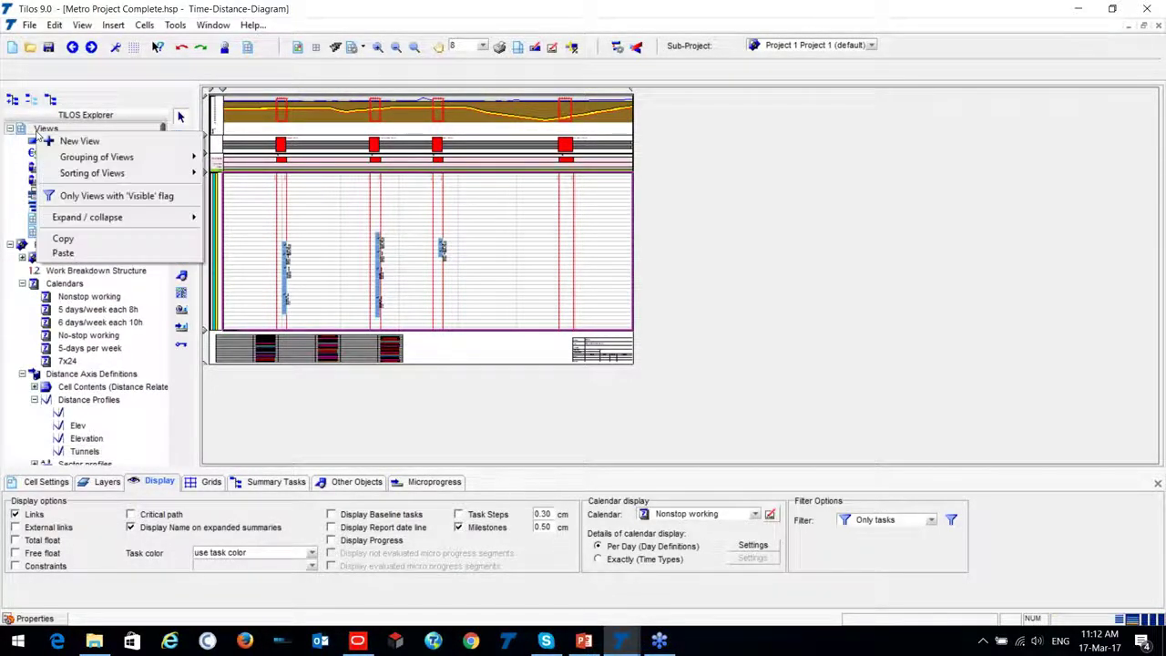
left_click(87, 142)
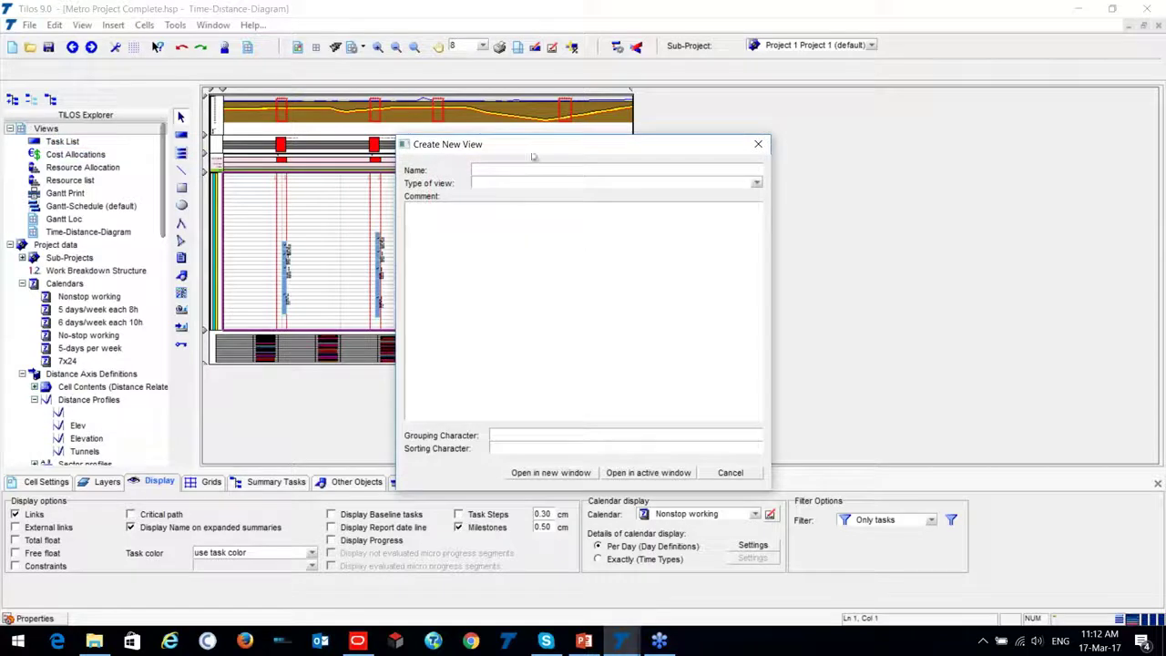
left_click_drag(510, 144, 328, 118)
left_click(330, 157)
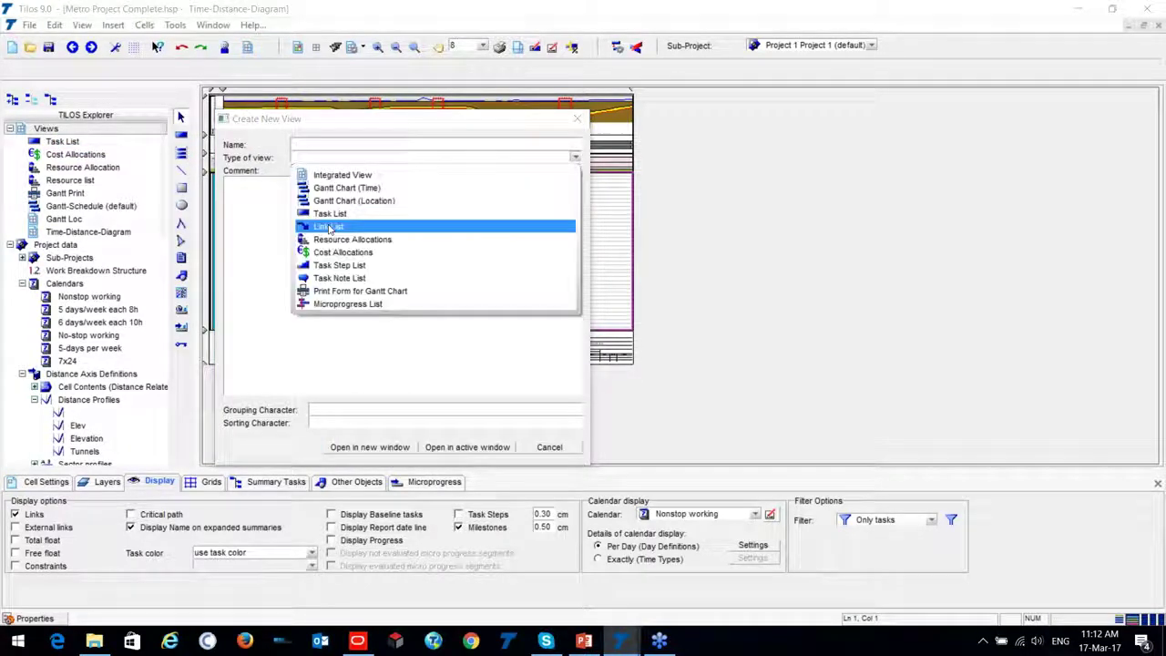
left_click(339, 174)
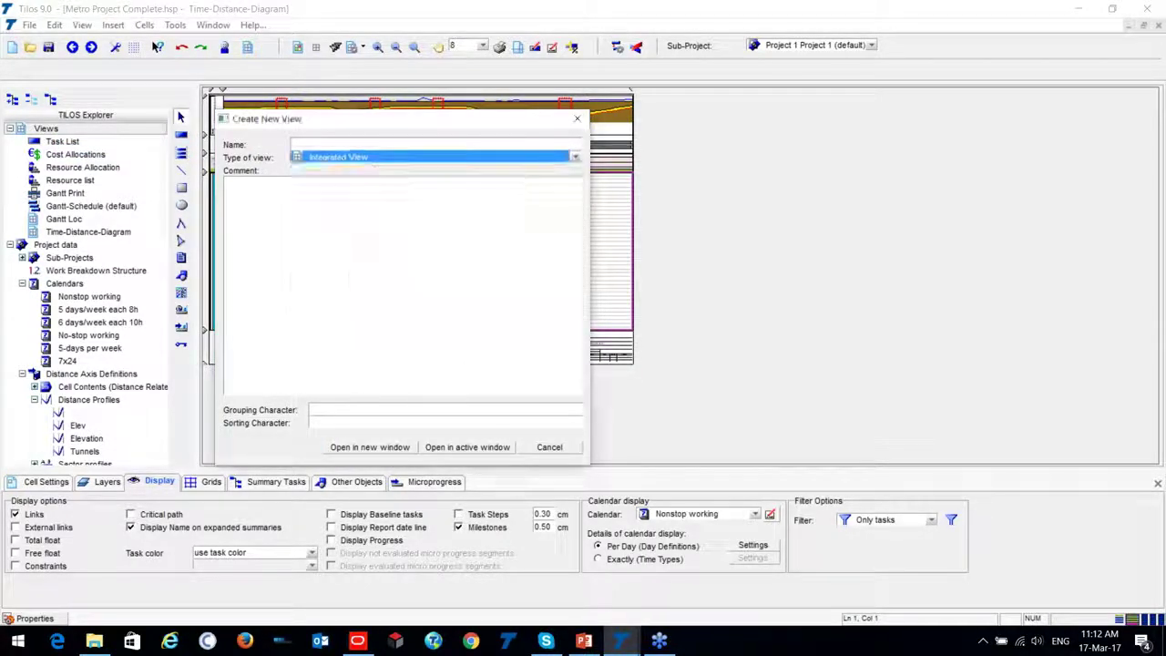
left_click(346, 148)
type("demo")
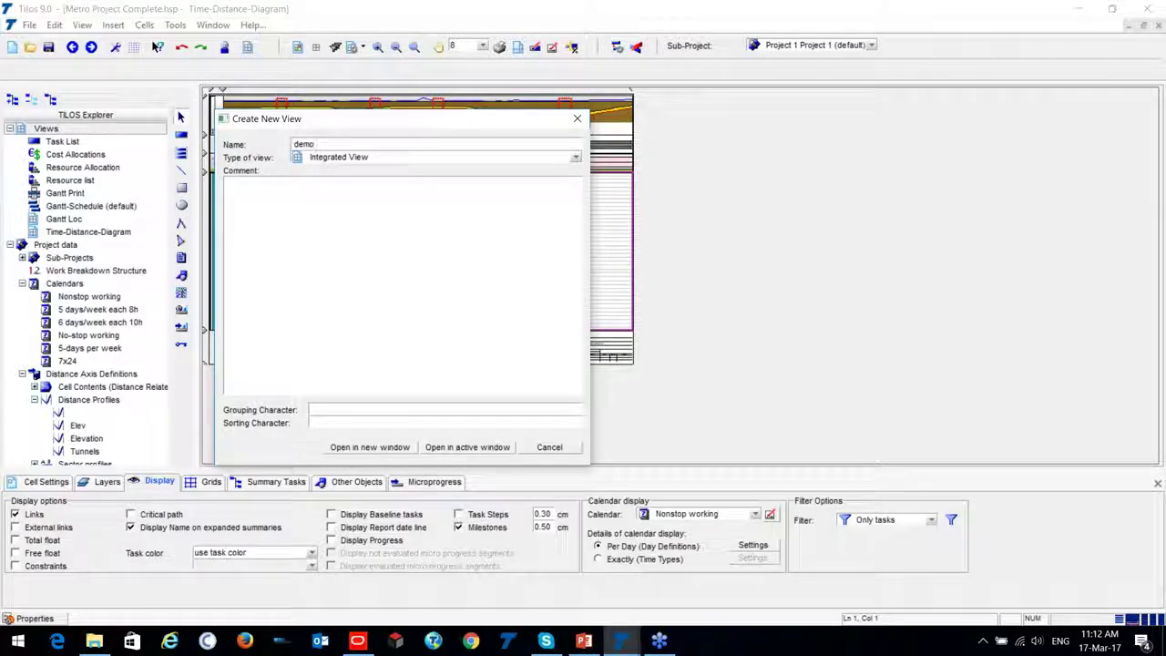
left_click(370, 446)
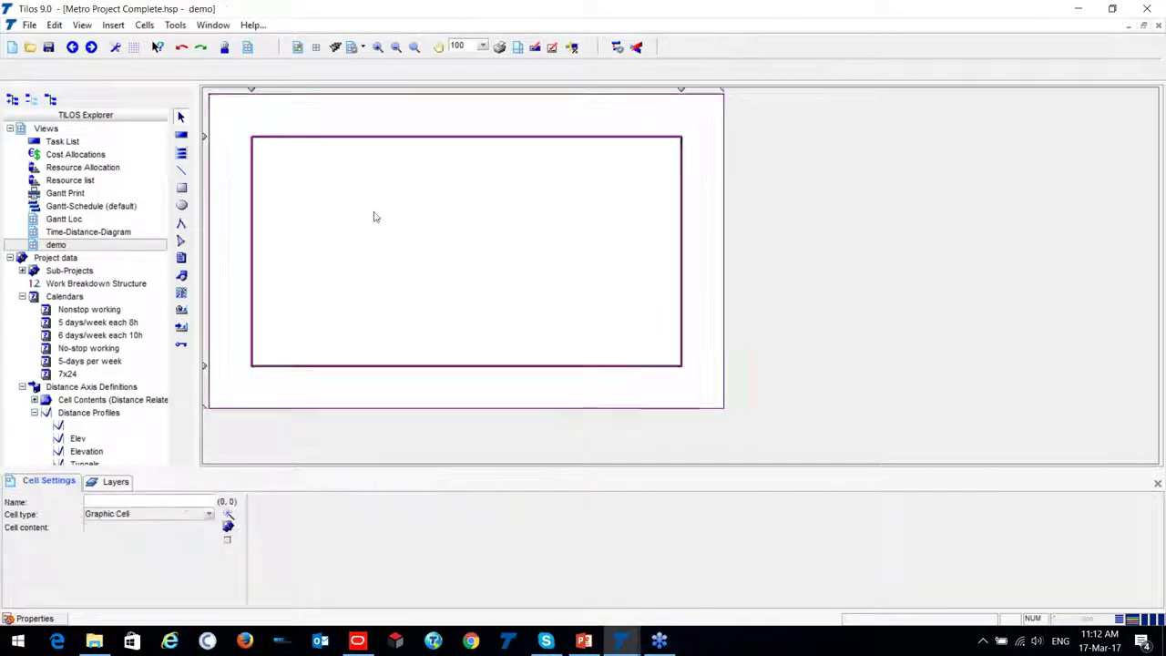
Step: Add two rows below and two columns beside the existing cell of the demo view
left_click(329, 95)
left_click(361, 46)
left_click(363, 73)
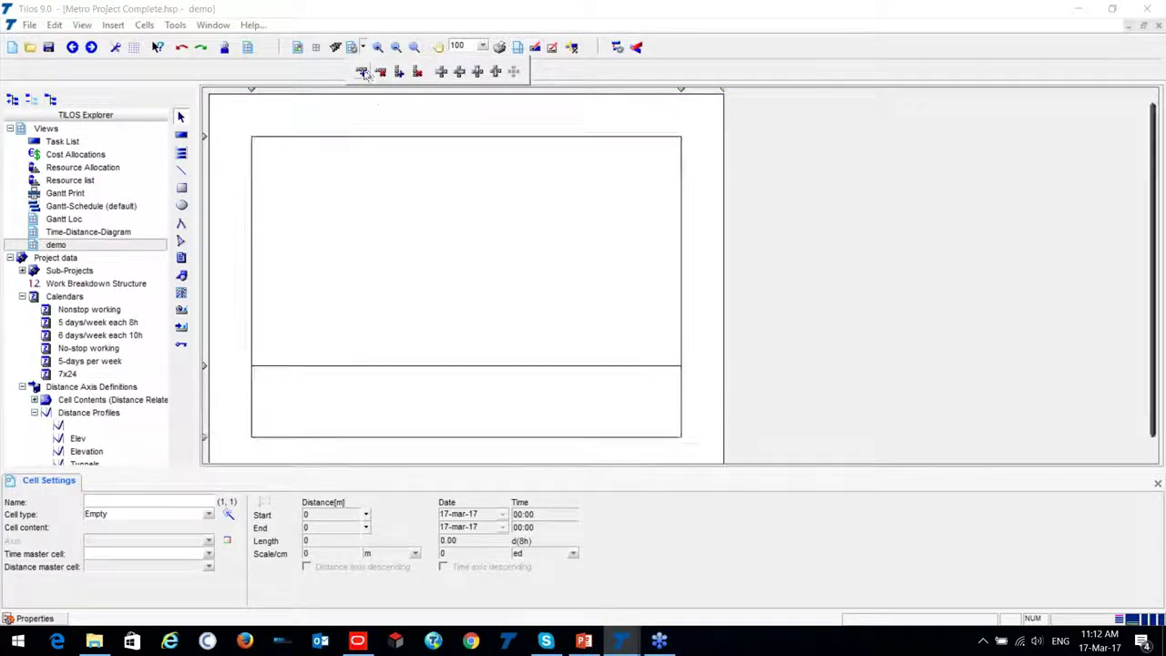
scroll(411, 237, "down", 1)
left_click(411, 237)
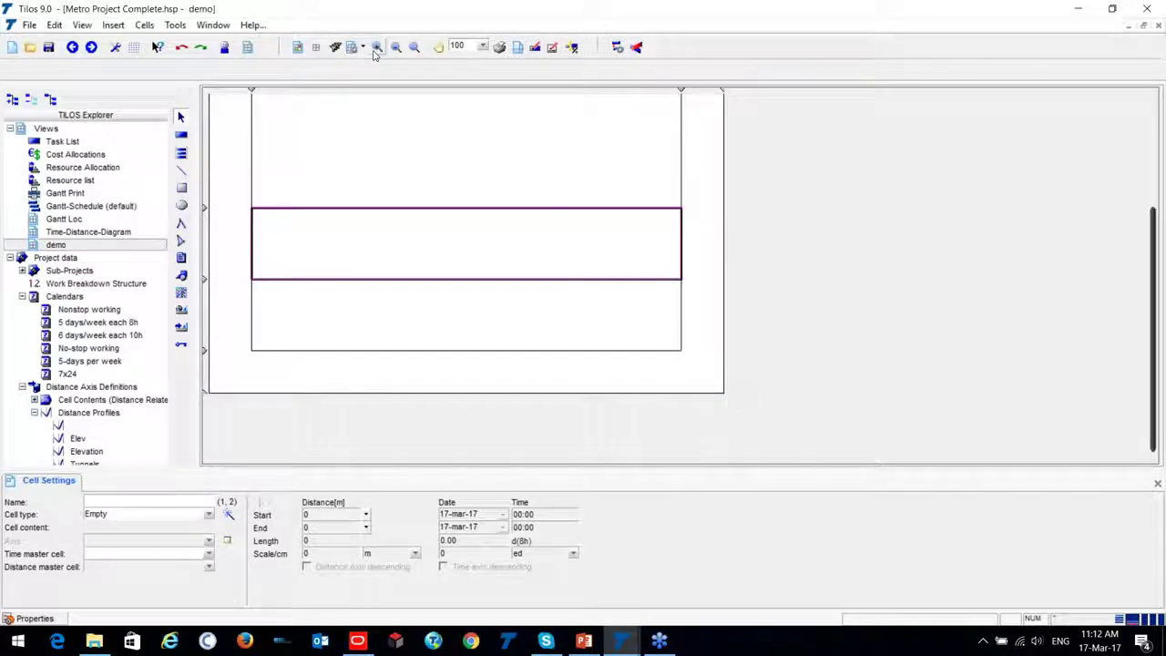
left_click(362, 46)
left_click(399, 73)
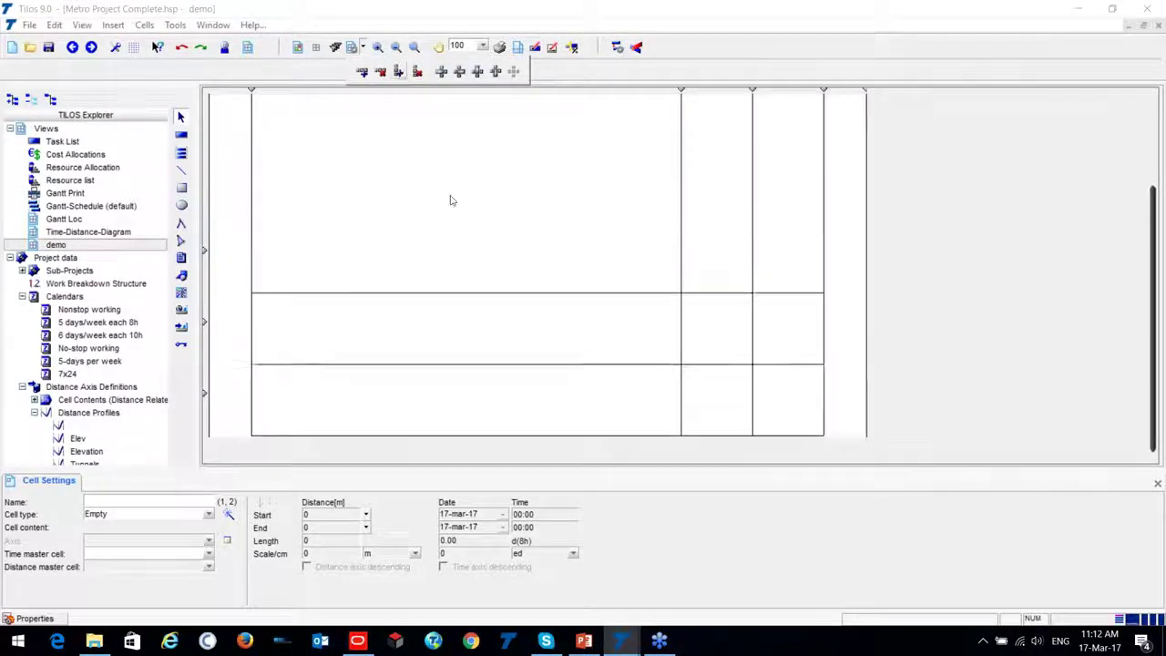
Step: Change the type of the large first cell to Time Distance Cell
left_click(442, 216)
scroll(443, 216, "down", 1)
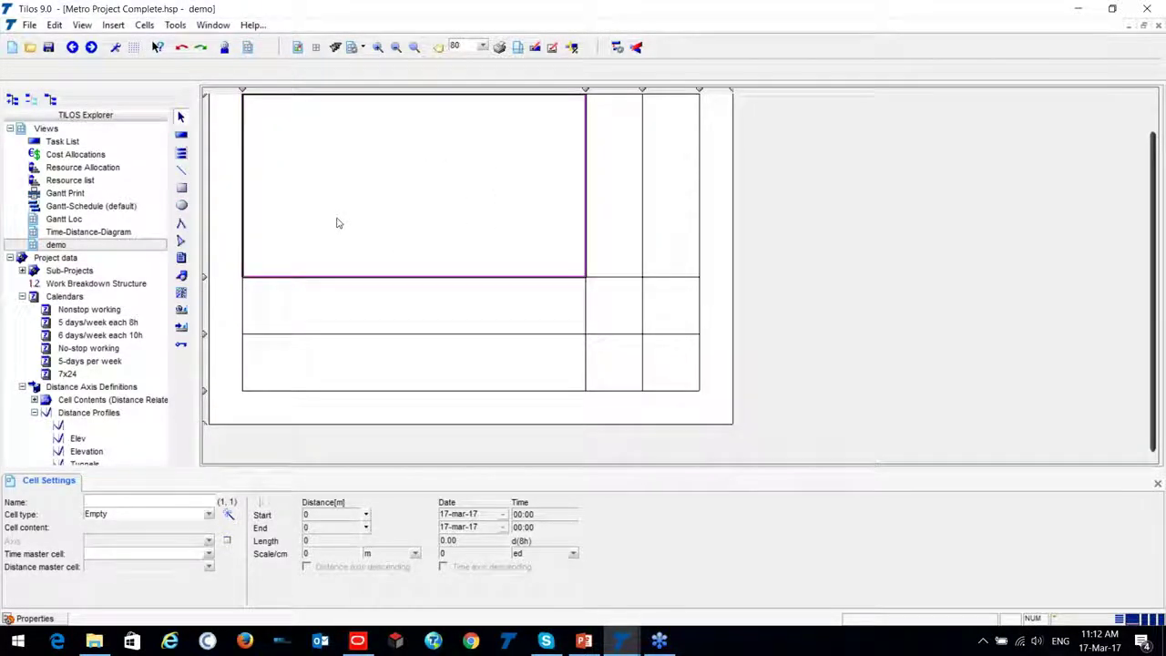
left_click(334, 162)
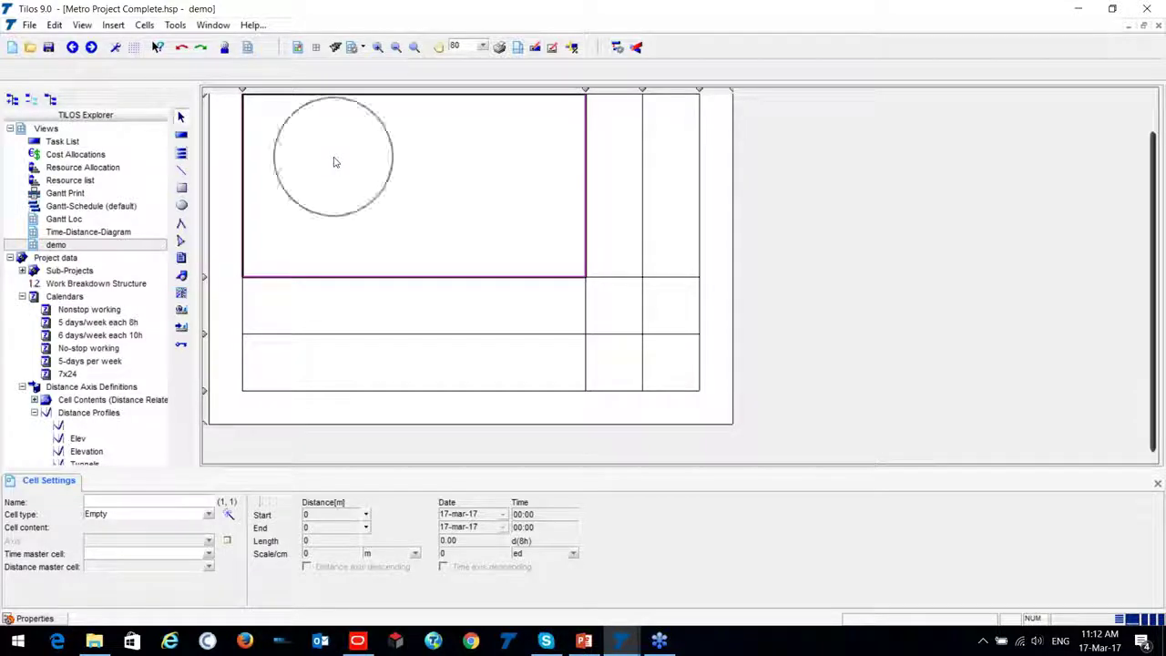
left_click(228, 516)
left_click_drag(546, 271, 317, 252)
left_click(449, 285)
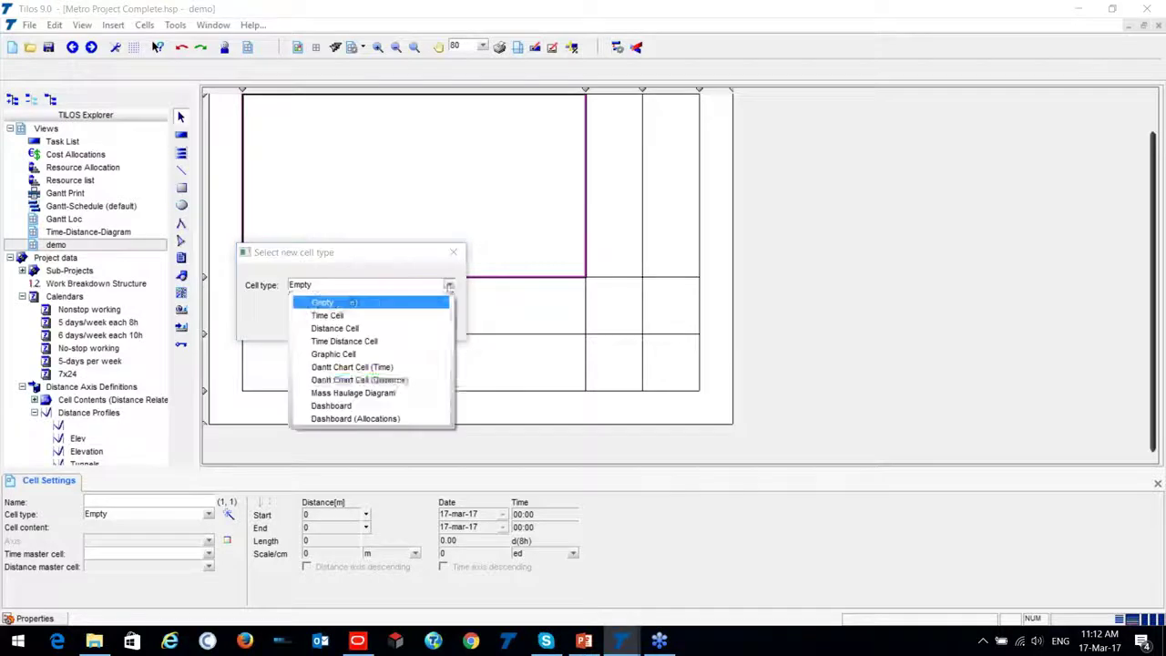
left_click(373, 342)
left_click(388, 323)
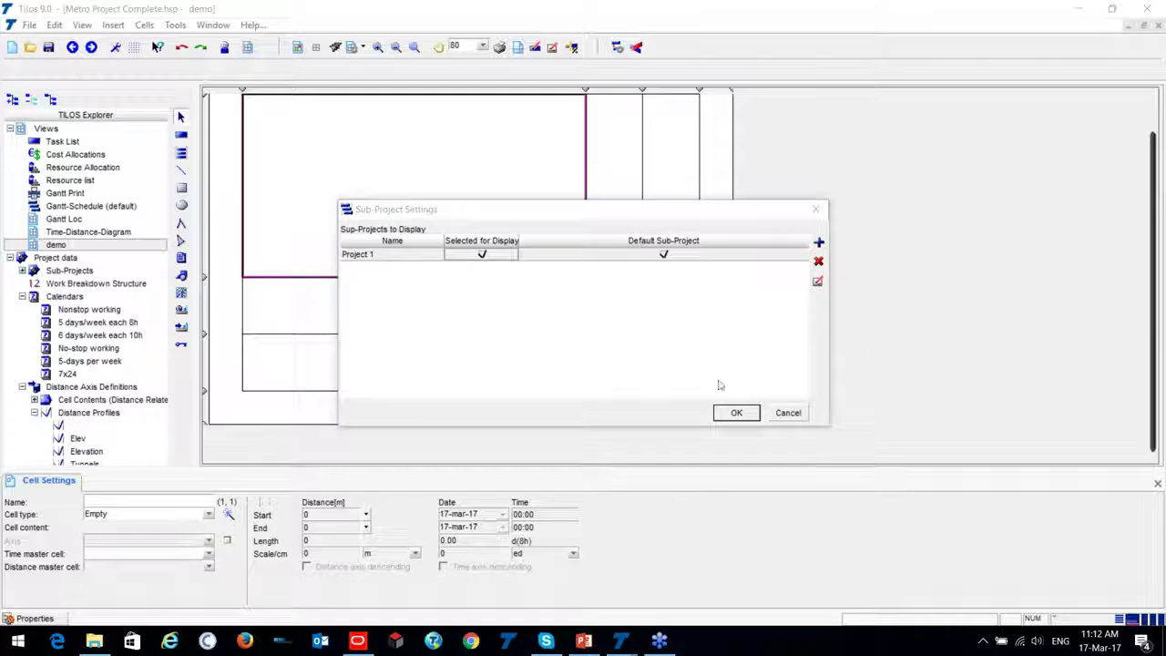
Step: Display sub-project Project 1 in the time-distance cell and adjust its time axis to the project range, expanded to the next full week
left_click(736, 412)
left_click(635, 355)
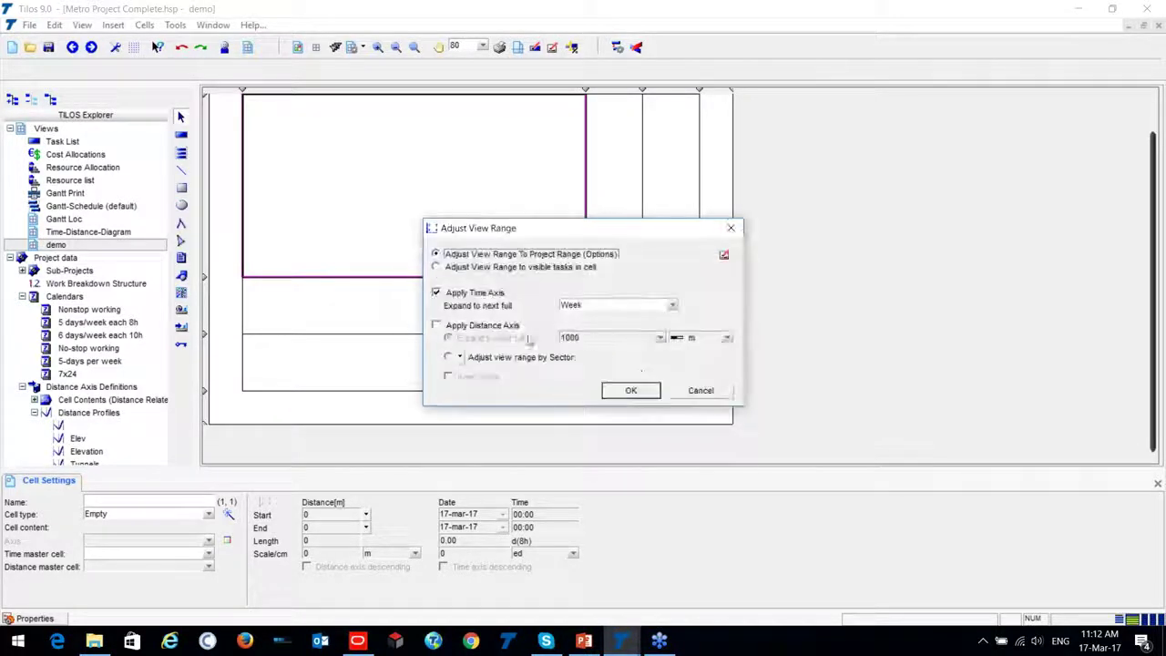
left_click(628, 390)
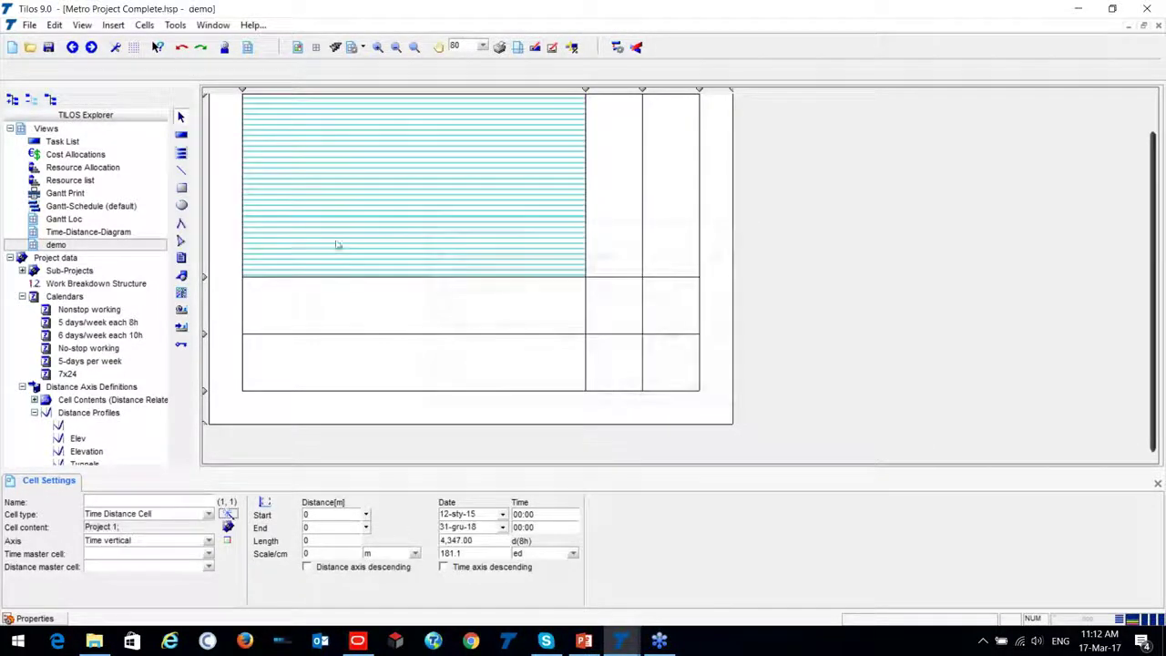
Step: Turn the wide cell directly below the time-distance cell into a Gantt Chart Cell (Time) displaying sub-project Project 1
left_click(347, 296)
left_click(228, 515)
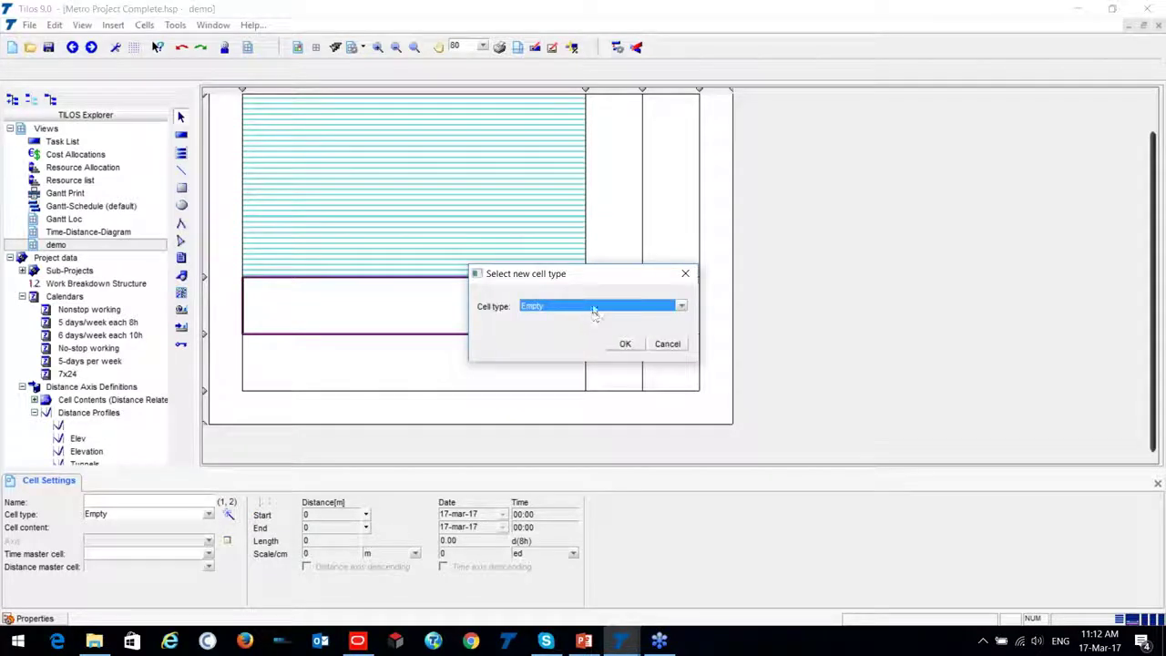
left_click(593, 311)
left_click(583, 385)
left_click(625, 347)
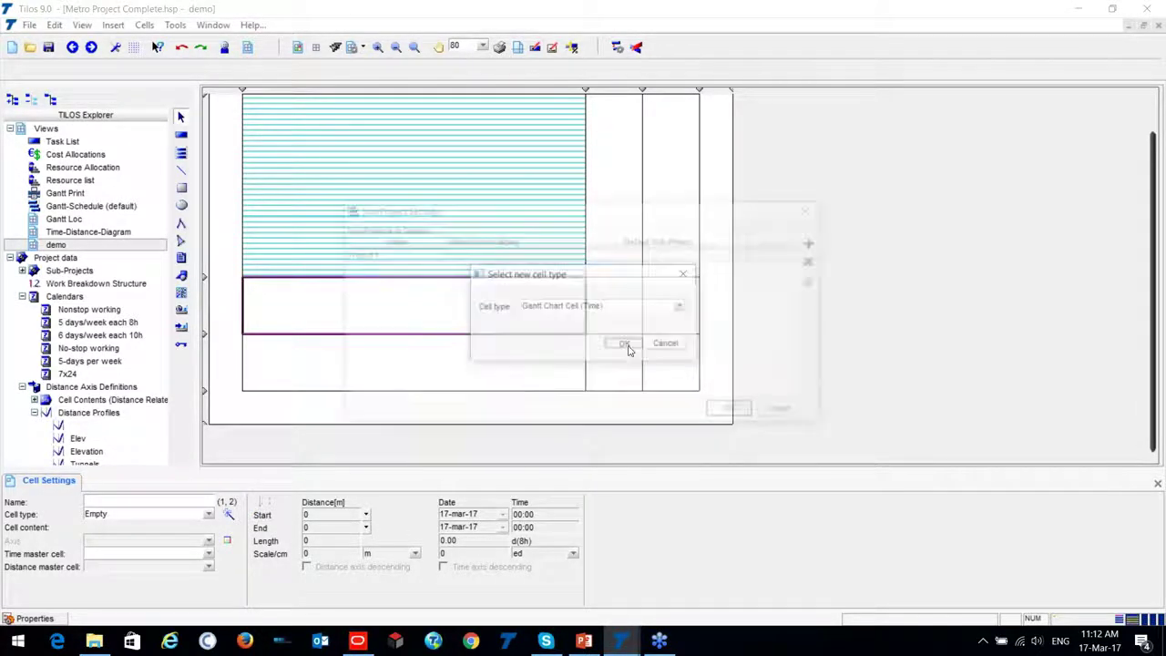
left_click(481, 256)
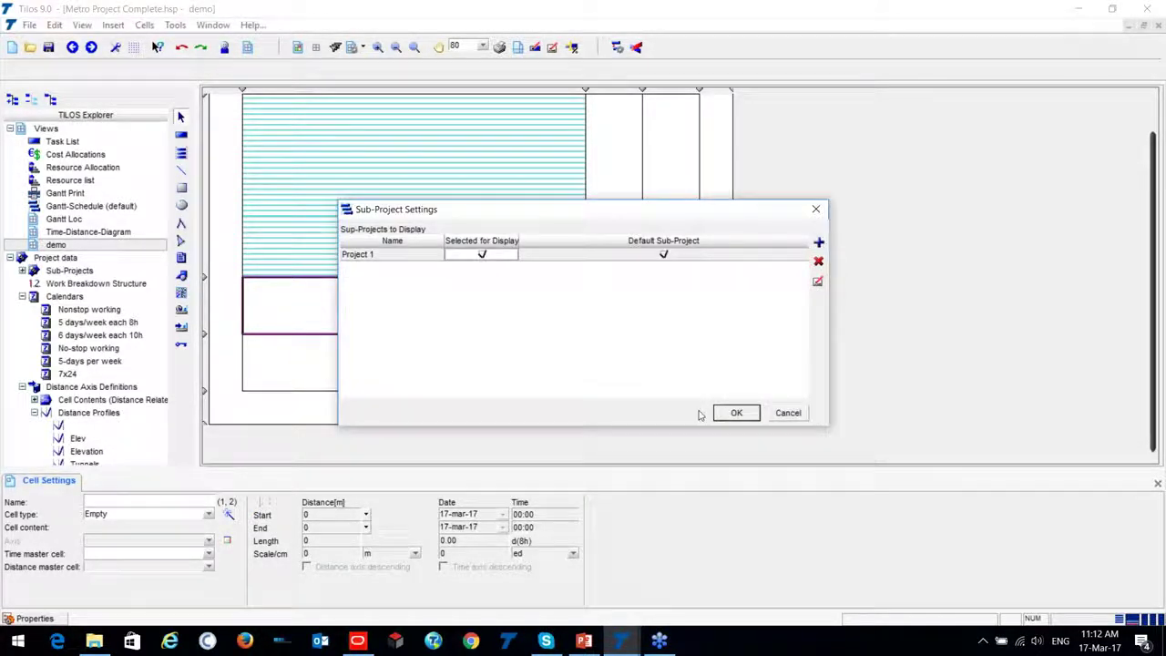
left_click(733, 412)
Step: Turn the wide cell in the third row into a Gantt Chart Cell (Distance) displaying sub-project Project 1
left_click(409, 361)
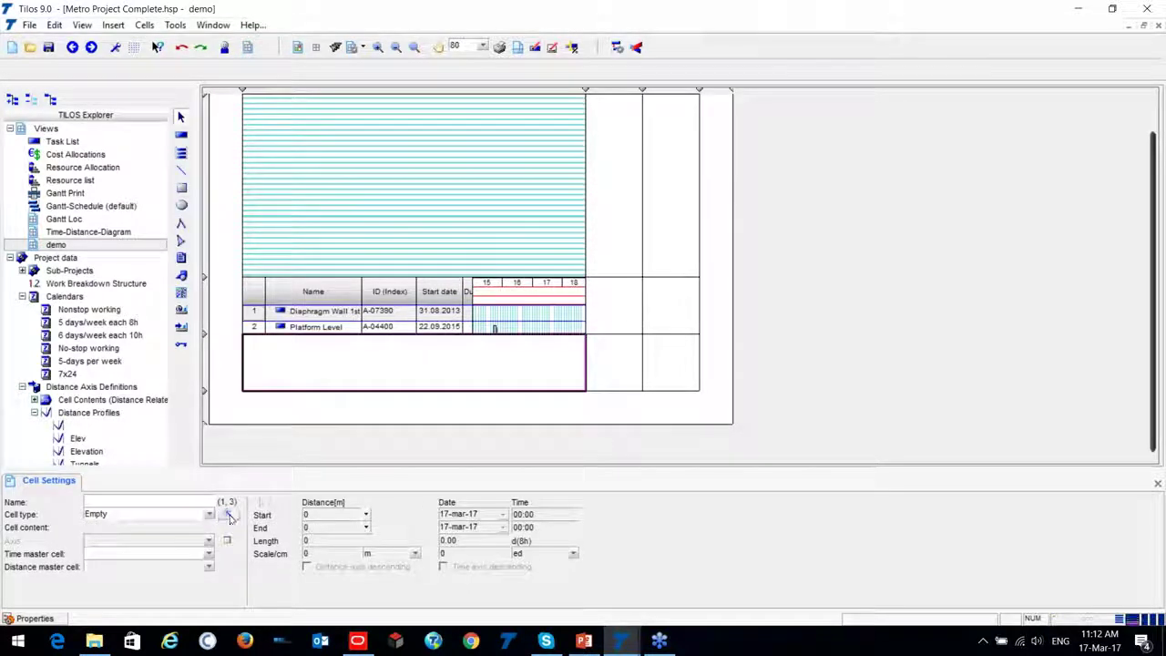
left_click(228, 516)
left_click(601, 307)
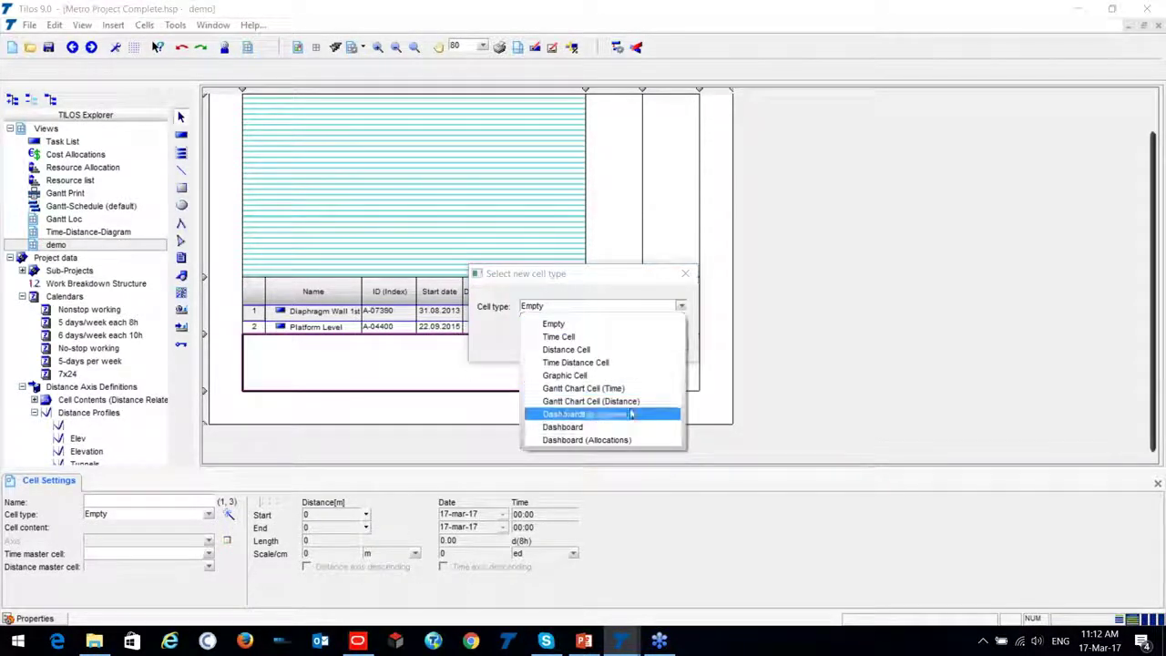
left_click(630, 414)
left_click(624, 341)
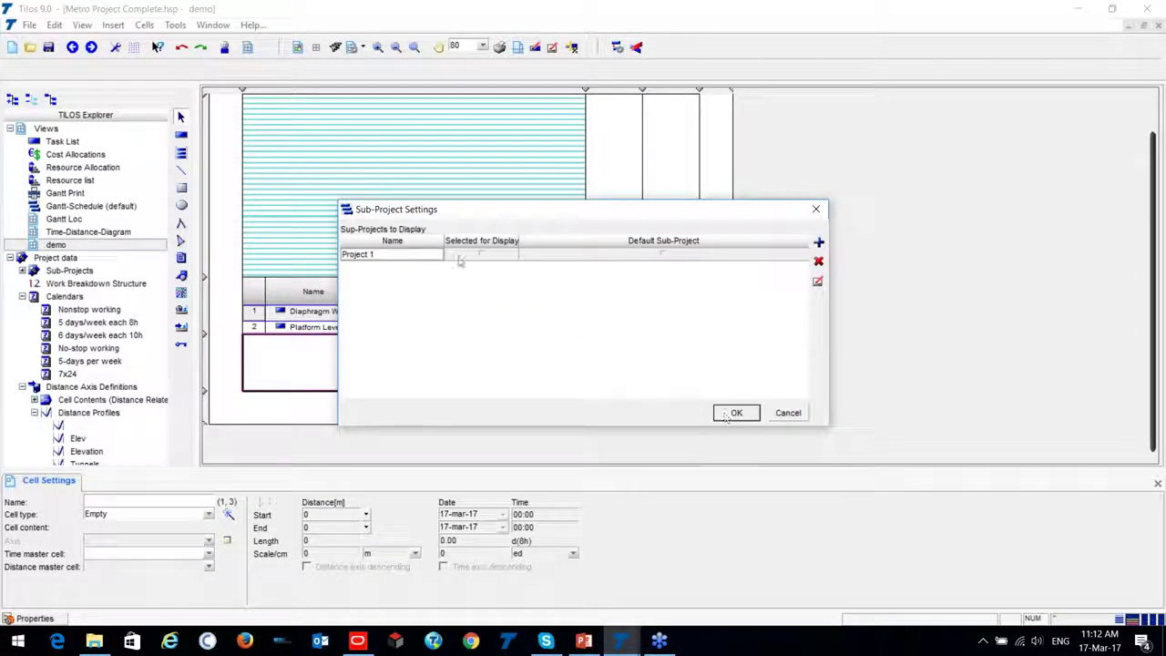
left_click(485, 258)
left_click(736, 413)
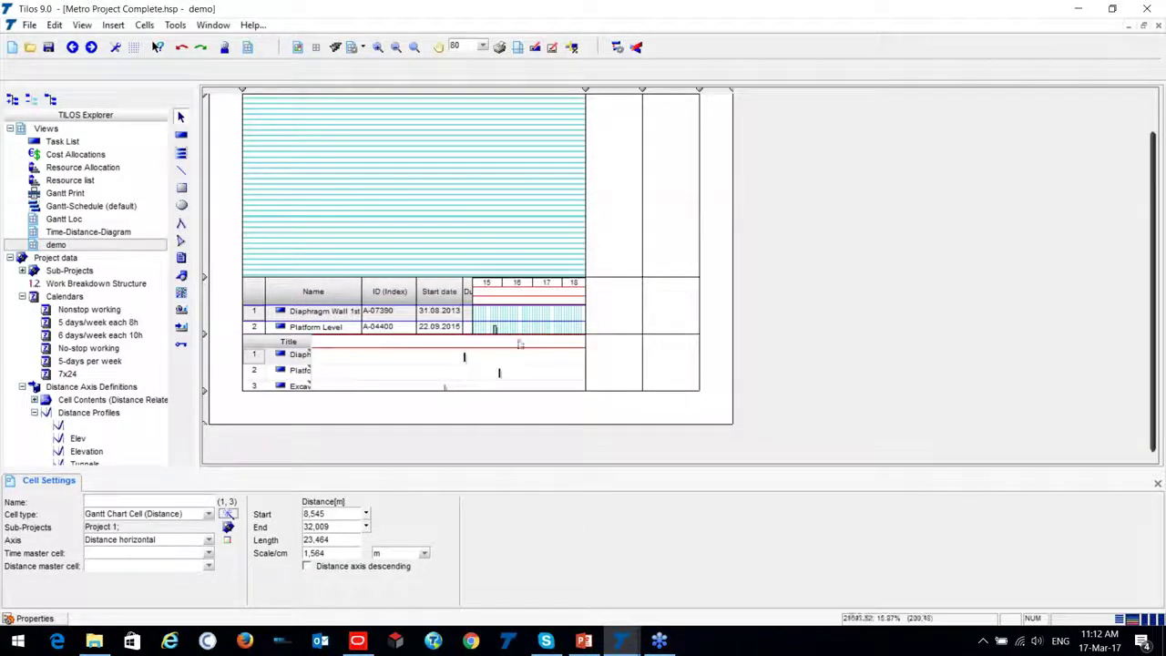
Step: Merge the two empty cells beside the time-distance cell into one
left_click(464, 148)
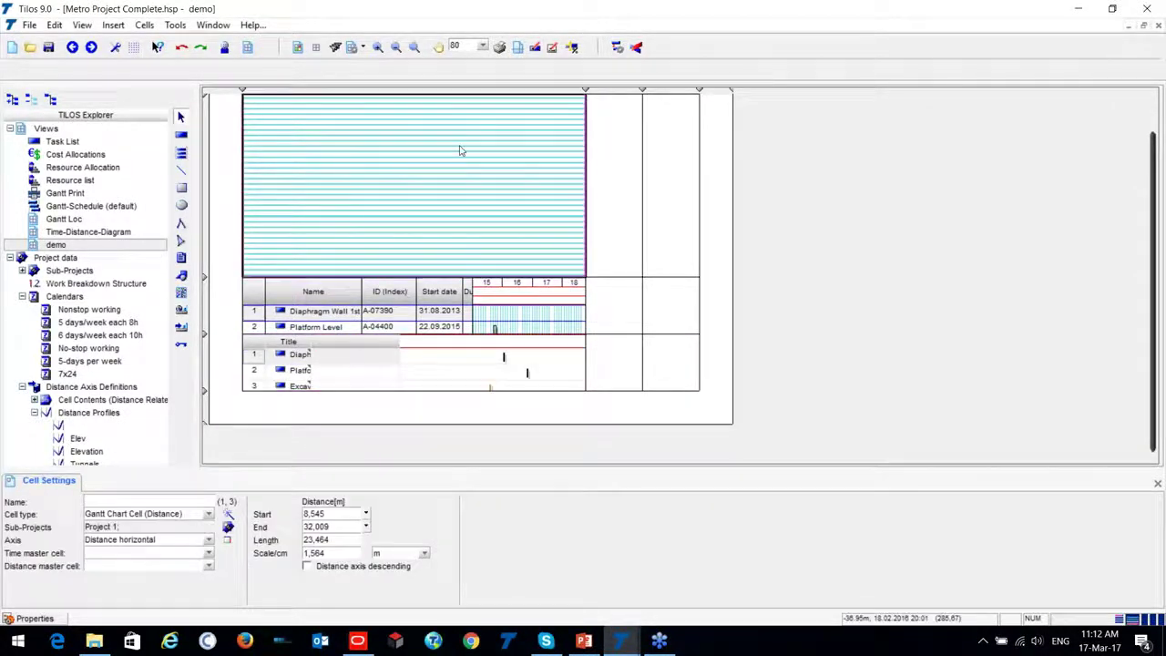
left_click(618, 211)
left_click(622, 337)
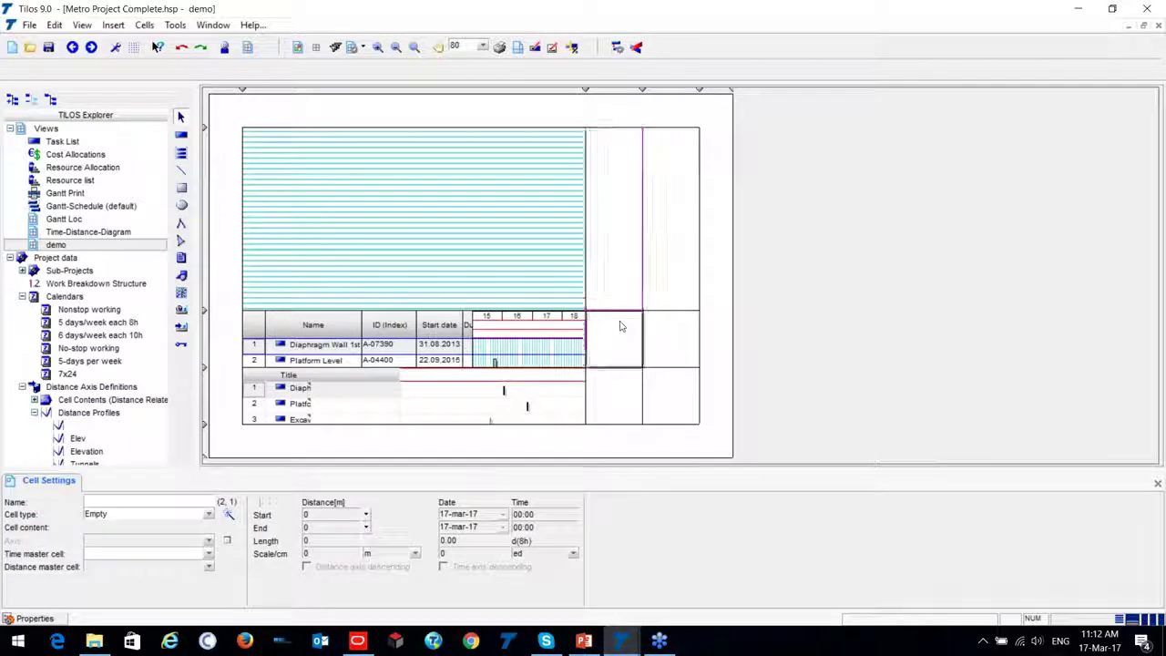
left_click(619, 210)
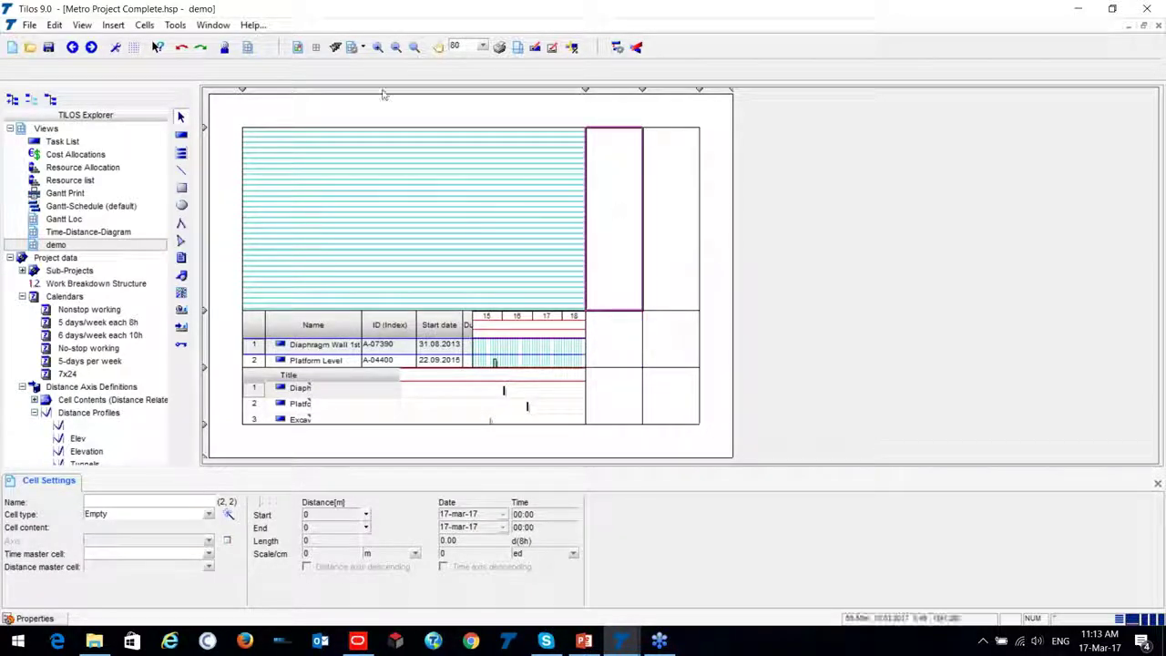
left_click(670, 212)
left_click(363, 48)
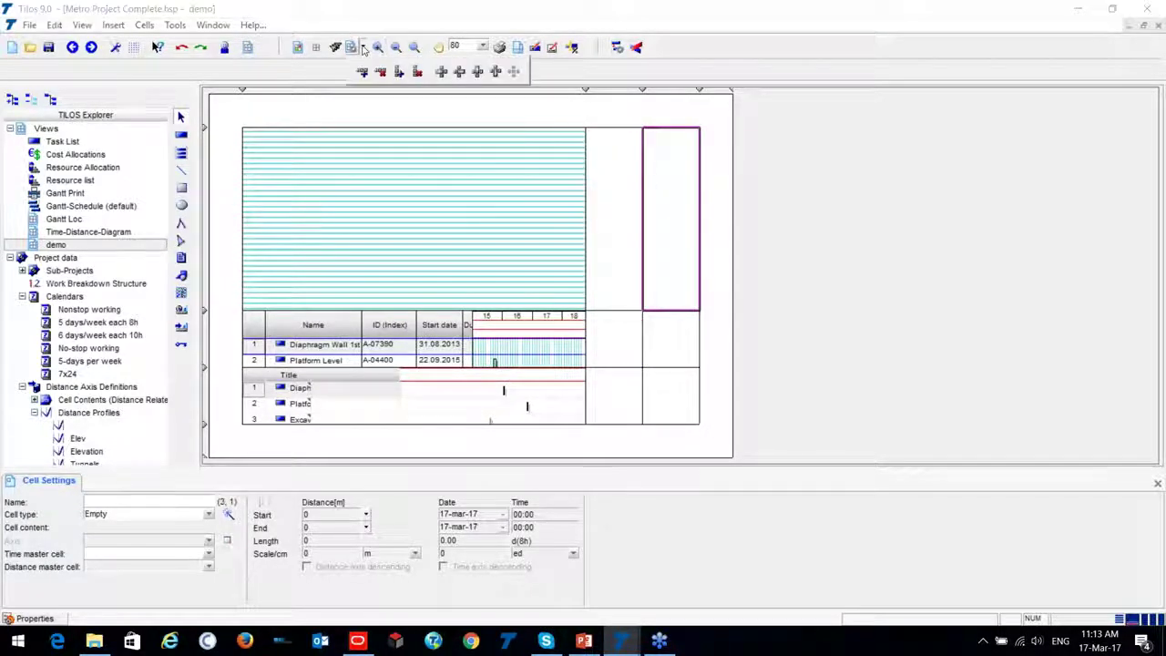
left_click(499, 75)
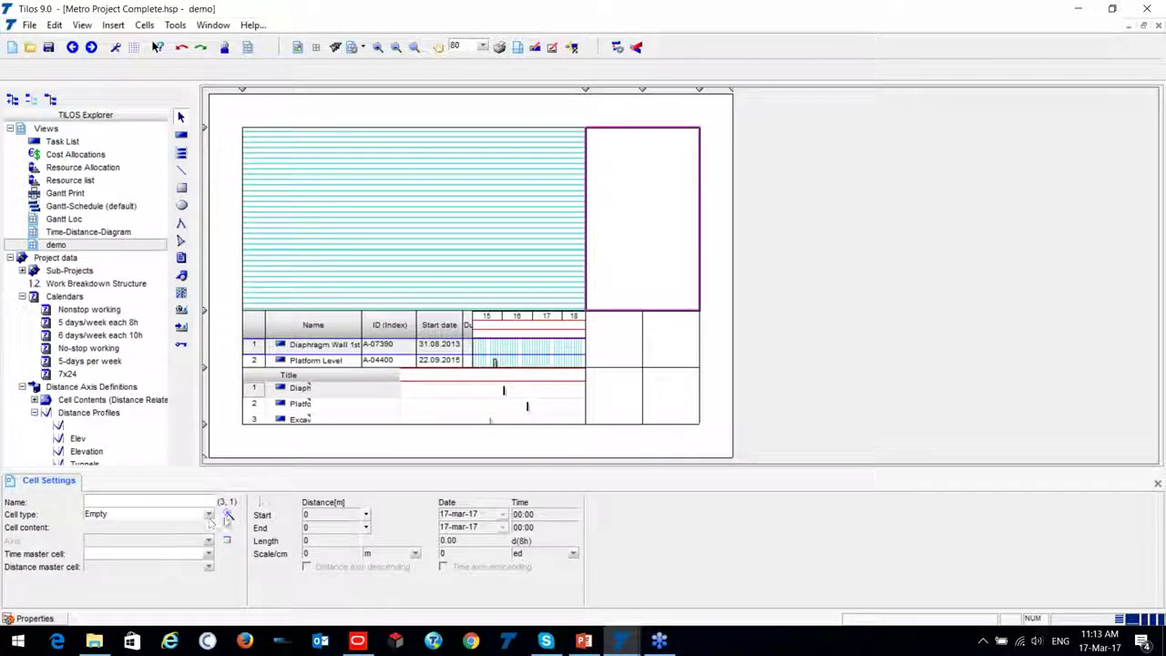
Step: Change the merged empty cell's type to Dashboard
left_click(228, 515)
left_click(592, 306)
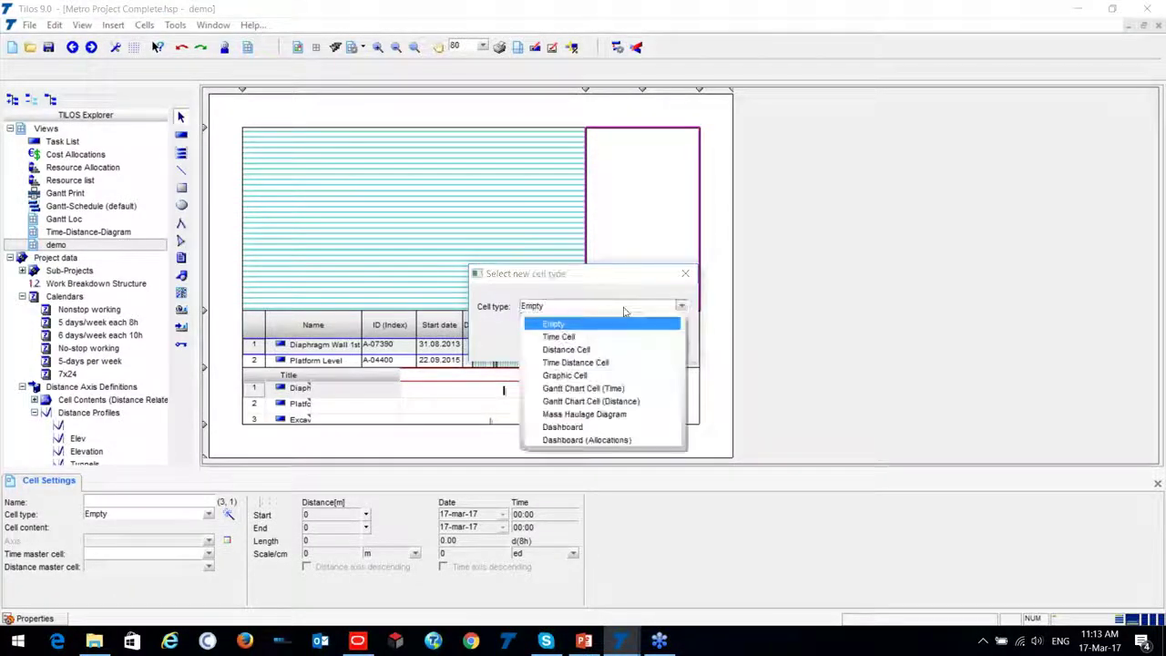
left_click(606, 427)
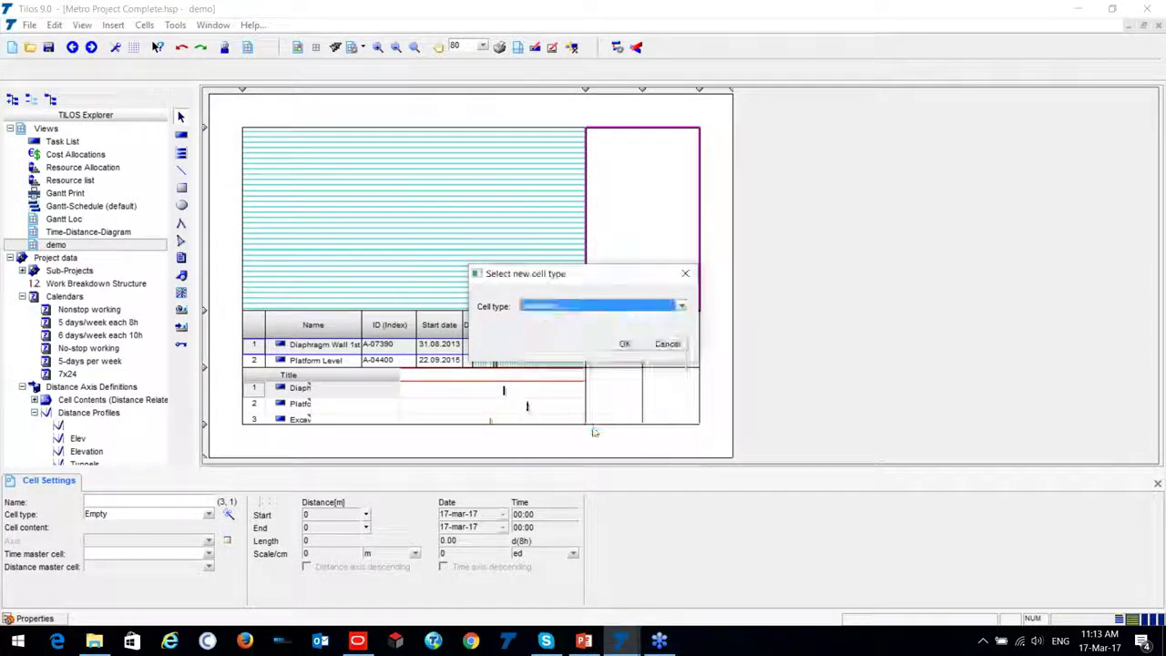
left_click(627, 342)
left_click(674, 173)
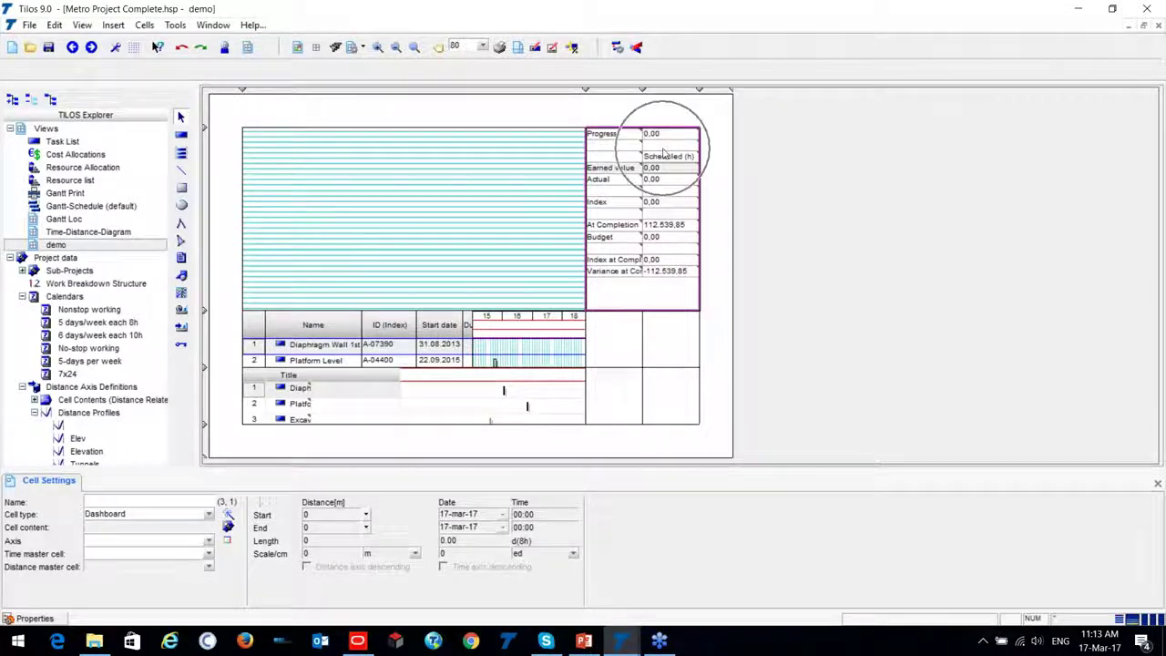
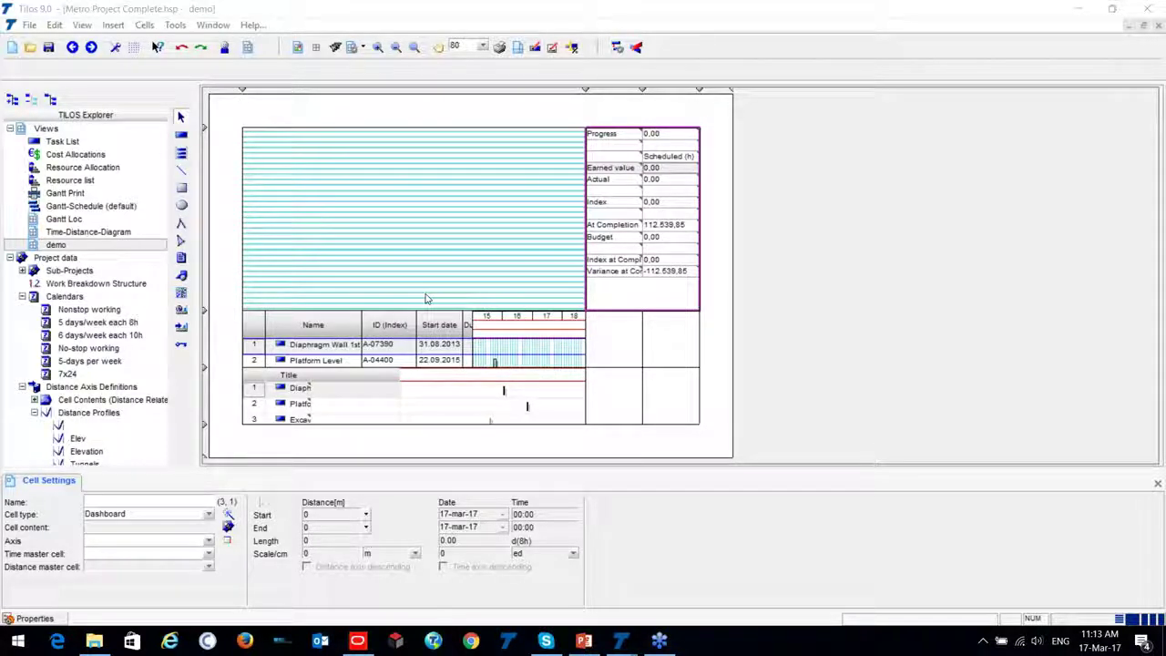
Step: Switch to the Linear project - With data file and examine the resource, cost and cash flow charts in its time-distance view
mouse_move(623, 639)
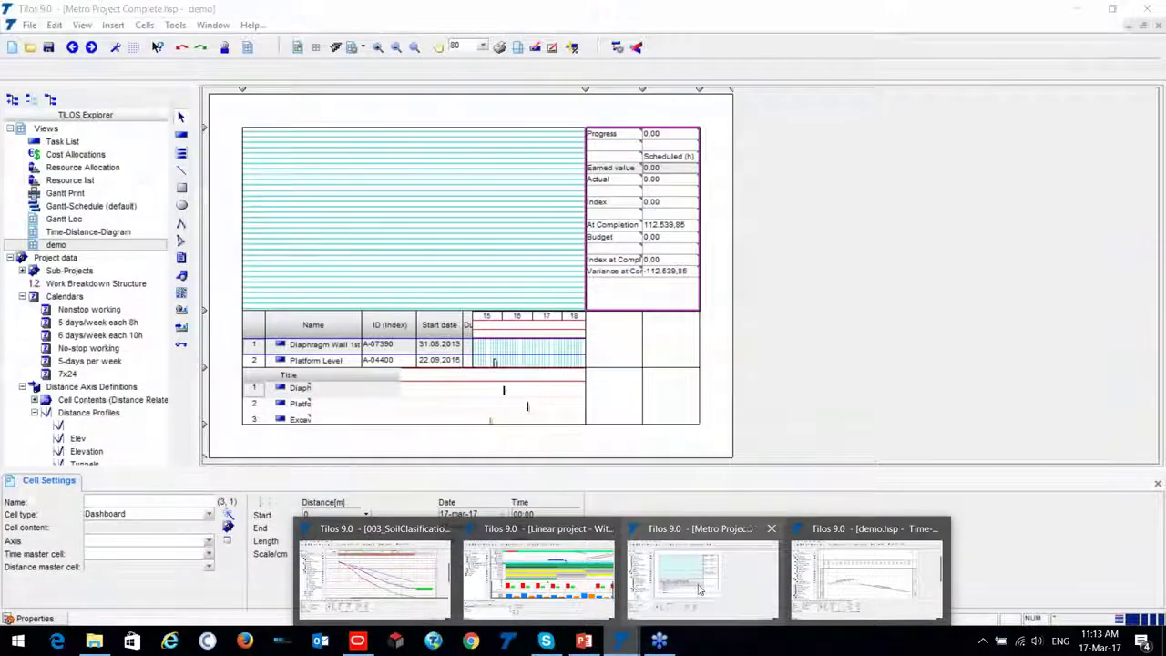
left_click(581, 544)
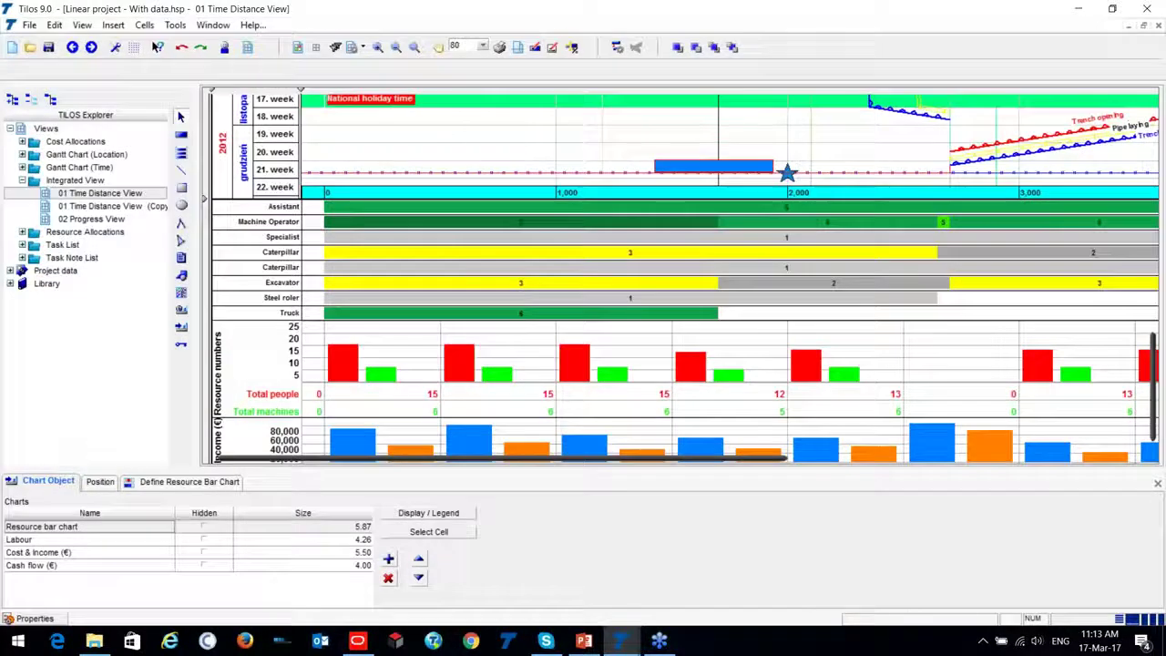
scroll(1023, 278, "down", 2)
scroll(988, 294, "up", 2)
scroll(988, 293, "up", 3)
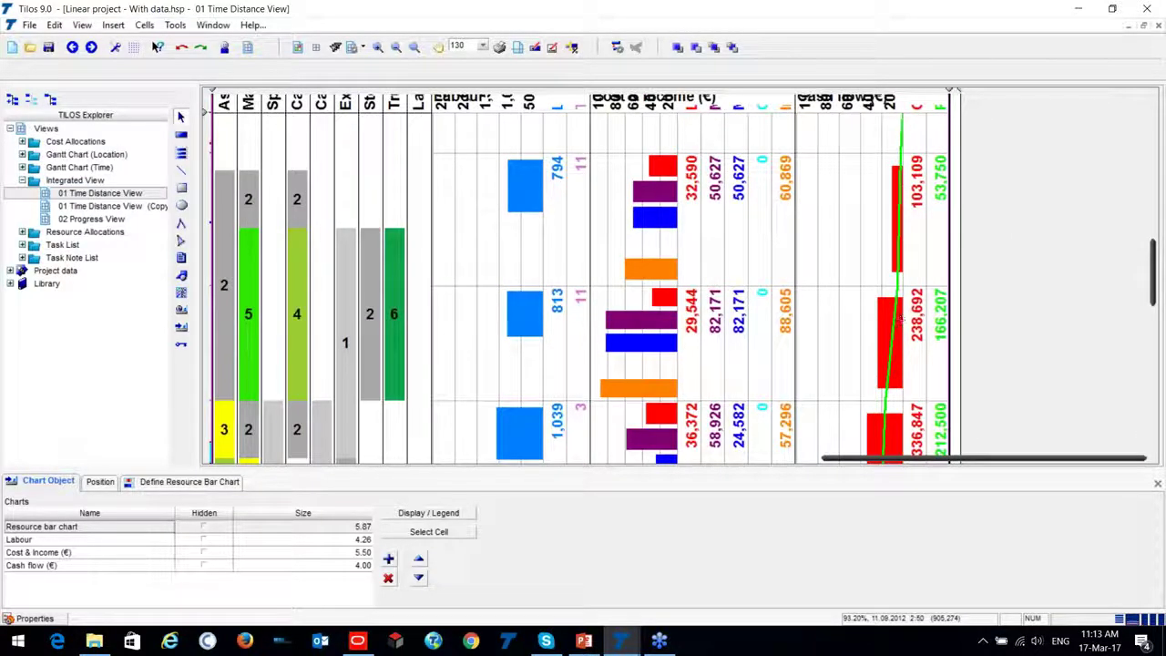
scroll(912, 241, "down", 1)
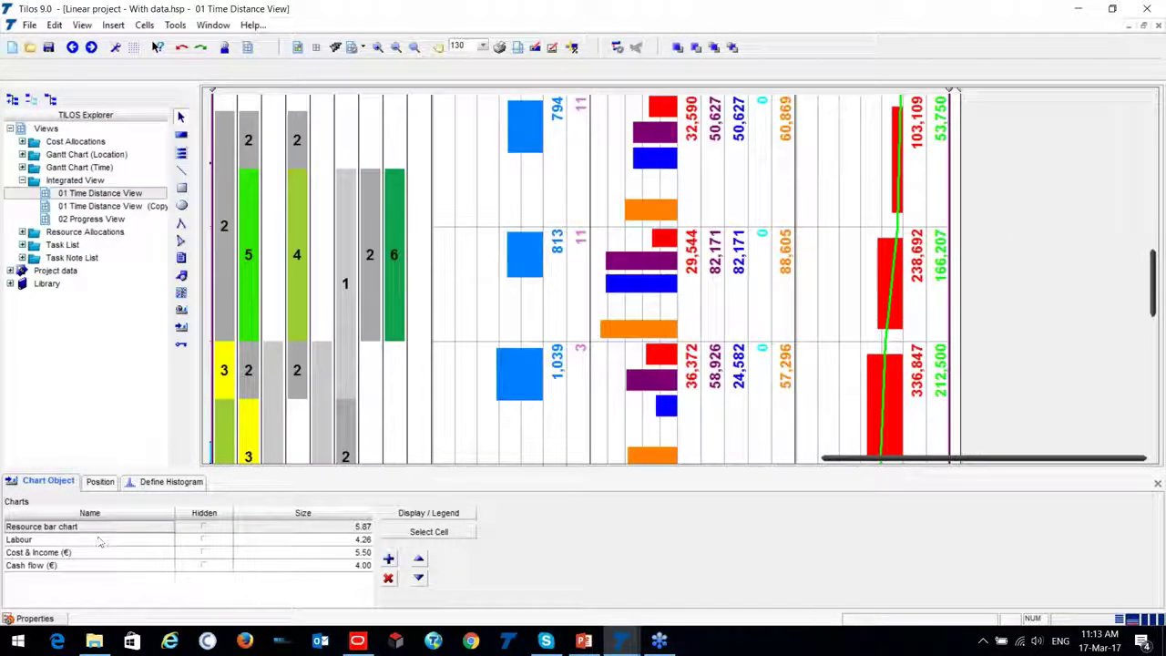
Step: Display the Cost to date histogram line as a line graph with a dashed line style and inspect the redrawn cash flow chart
left_click(169, 482)
double_click(44, 530)
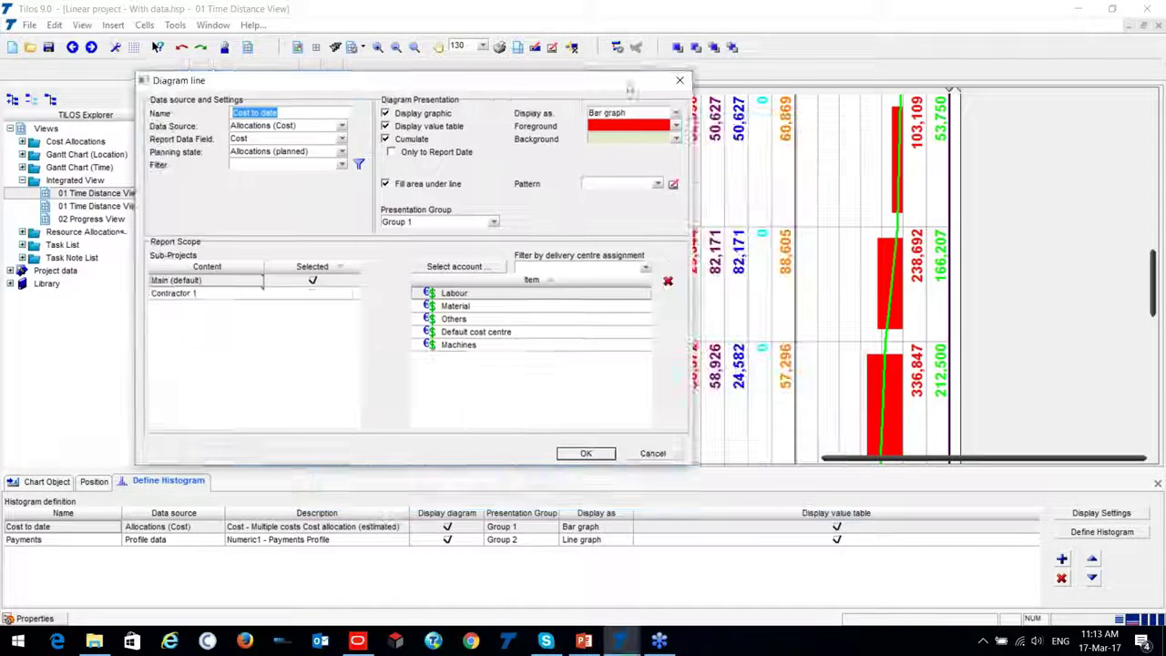
left_click(630, 113)
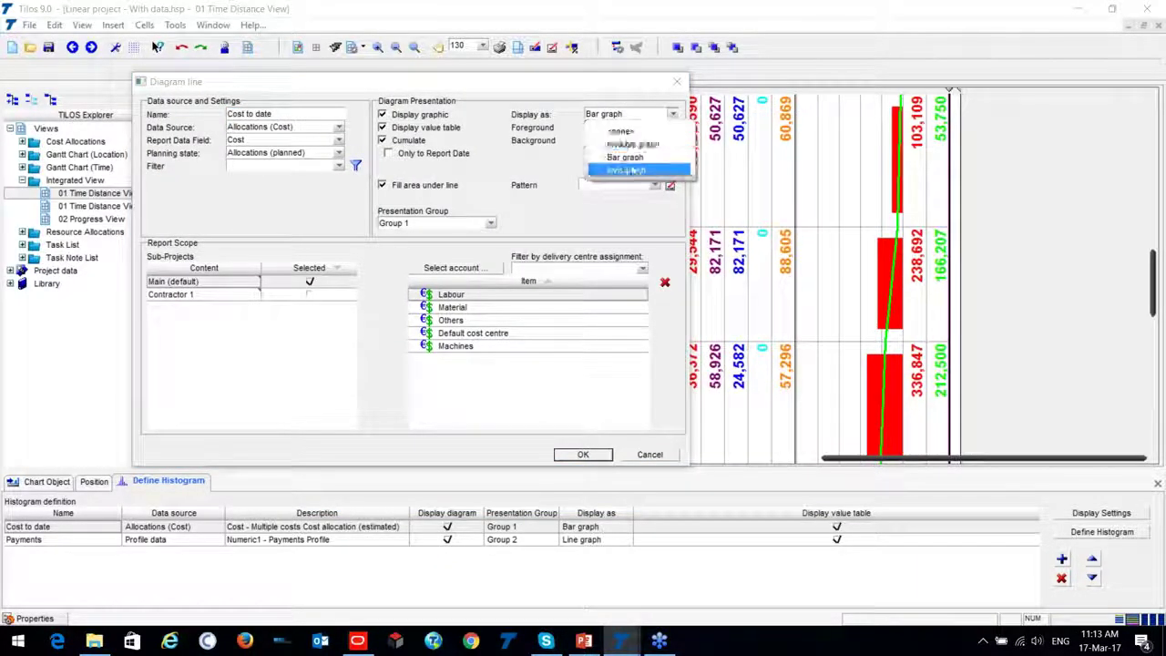
left_click(632, 169)
left_click(673, 153)
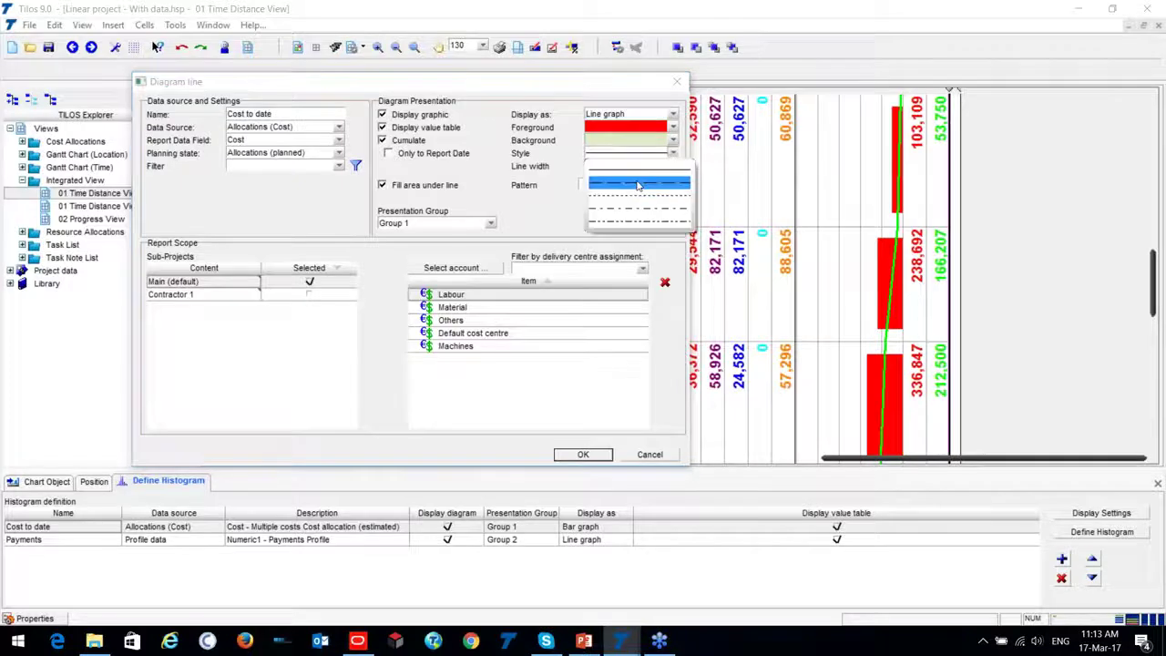
left_click(638, 184)
left_click(583, 454)
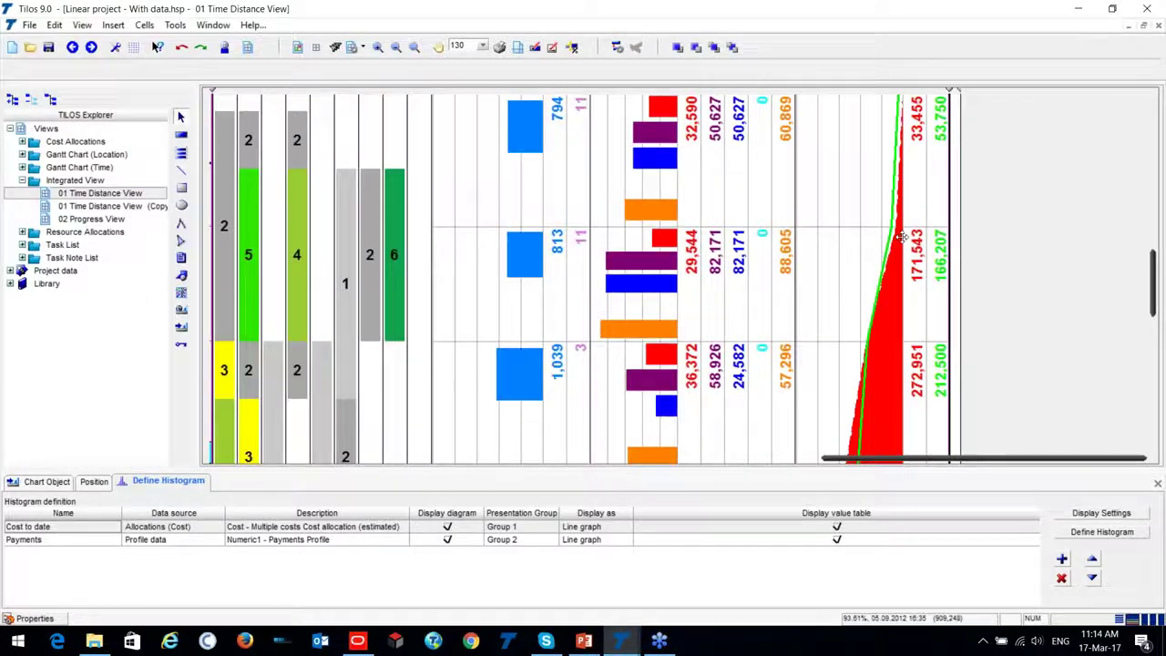
scroll(902, 237, "down", 4)
scroll(880, 190, "up", 1)
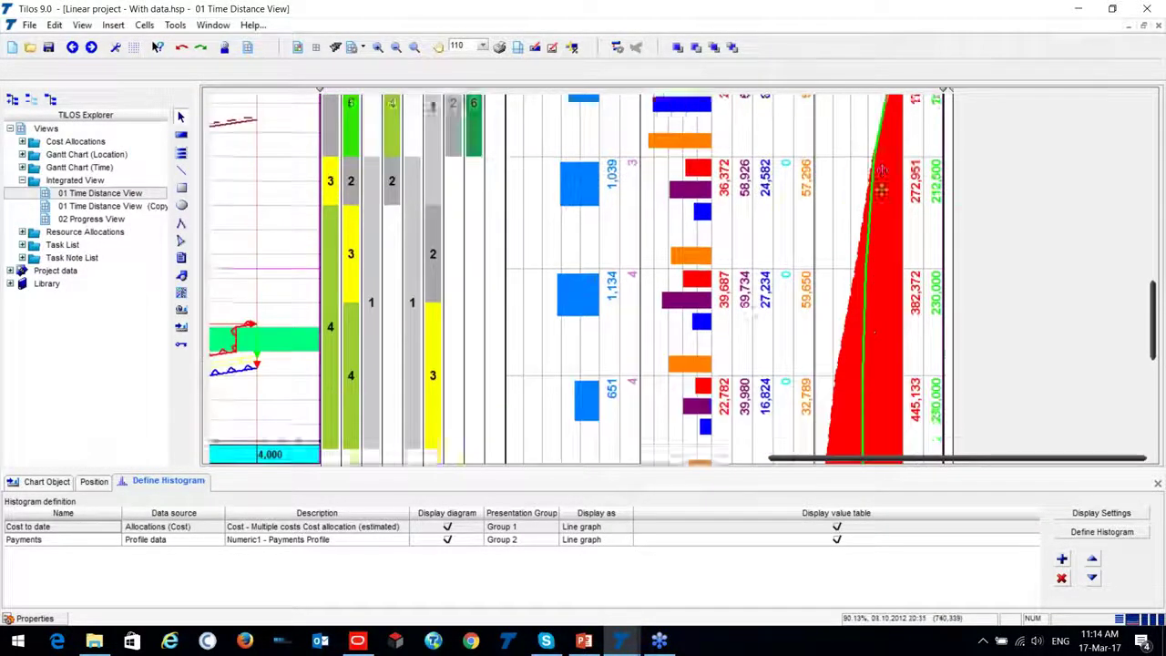
scroll(881, 187, "up", 2)
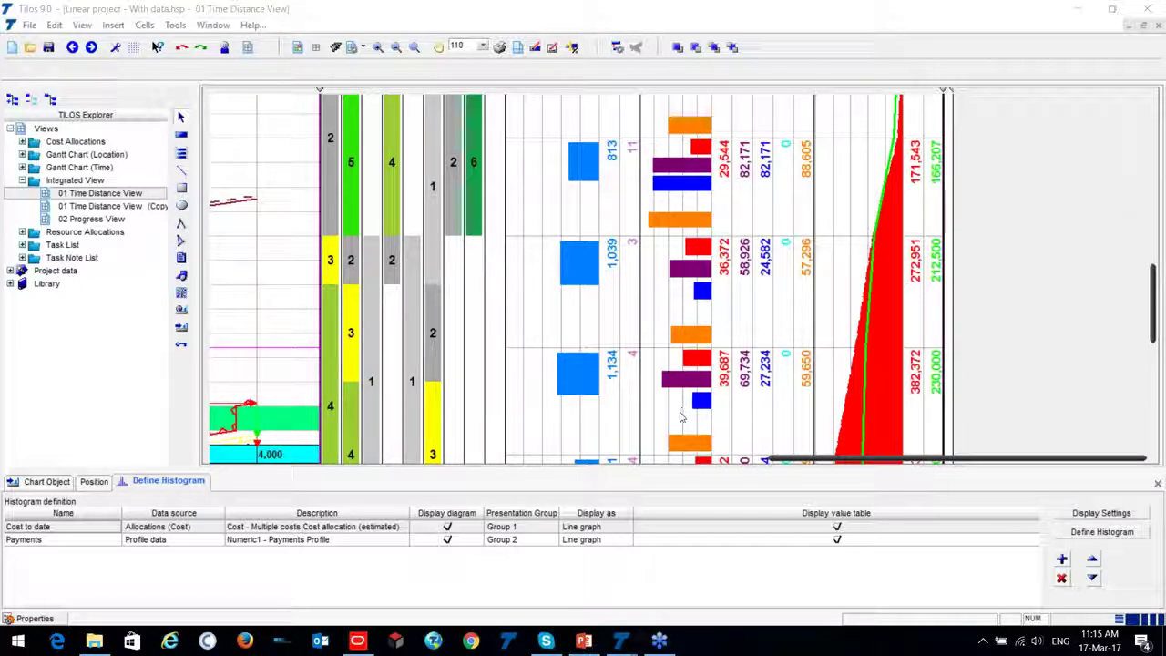
Step: Minimize all open project windows to reach the desktop
left_click(1081, 8)
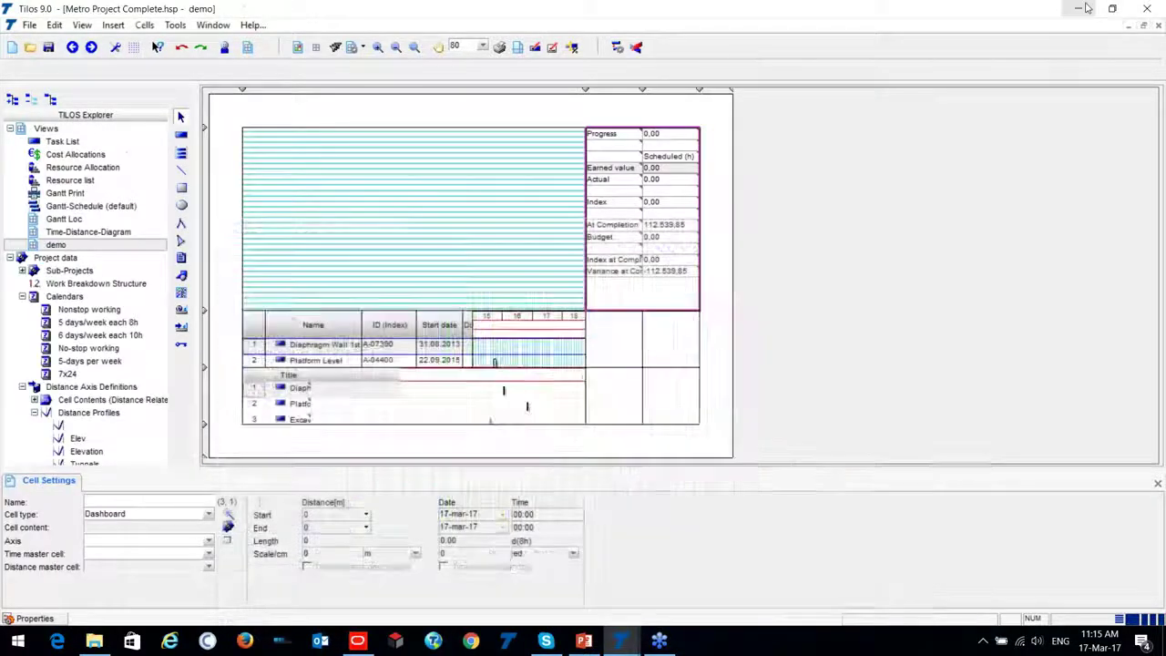
left_click(1082, 8)
left_click(1079, 8)
left_click(1077, 9)
left_click(1078, 9)
left_click(1078, 8)
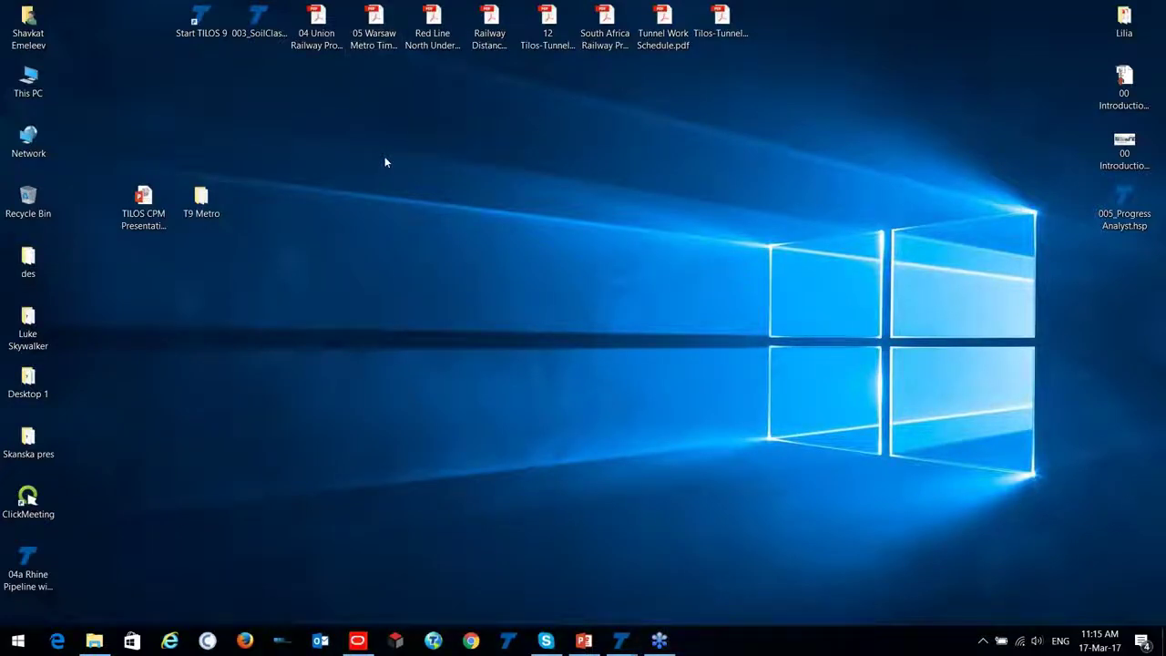
Step: Open the 04 Union Railway schedule PDF and examine its time chainage diagram down to the legend
double_click(315, 19)
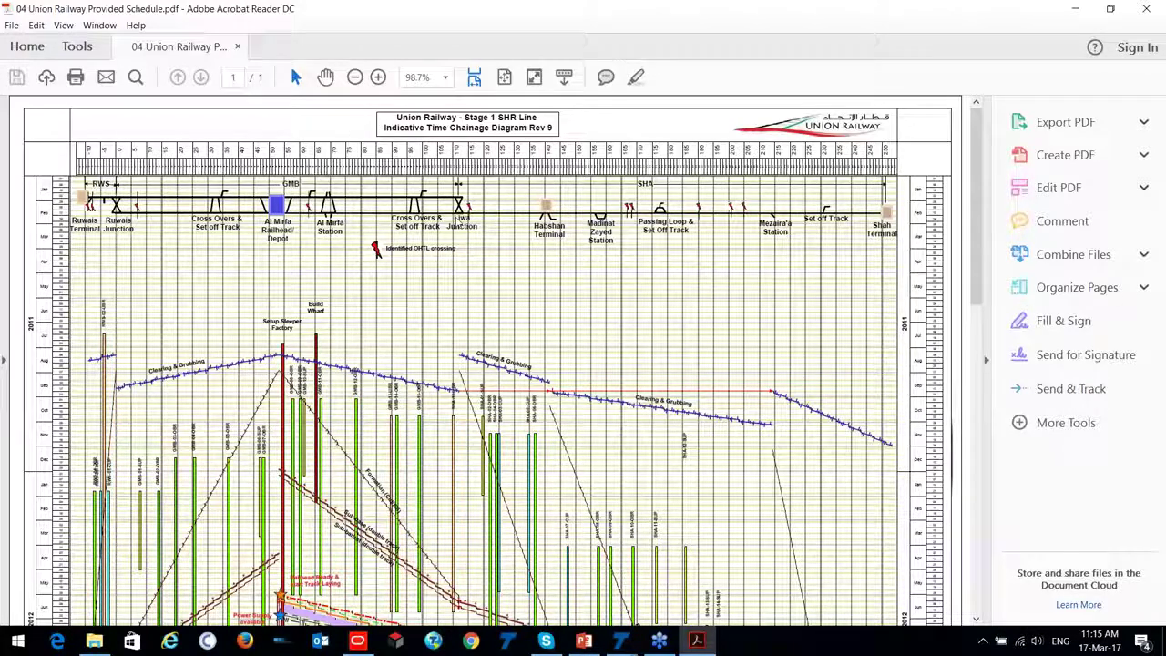
scroll(273, 296, "down", 5)
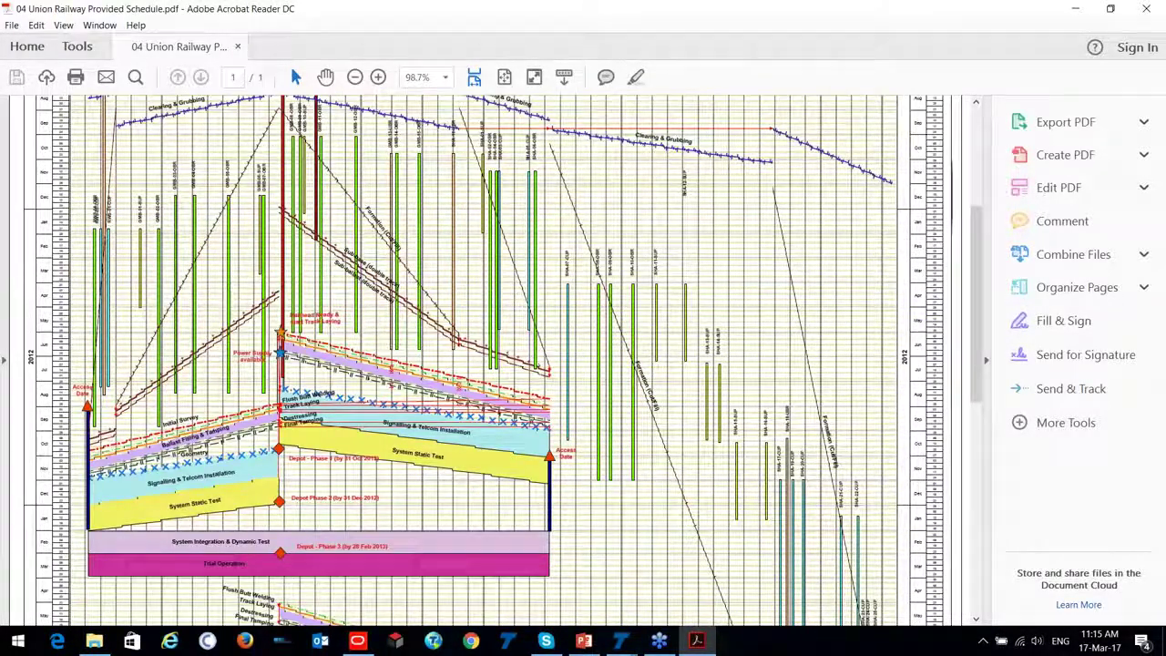
scroll(271, 312, "down", 1, "ctrl")
scroll(270, 312, "down", 3)
scroll(277, 290, "down", 3)
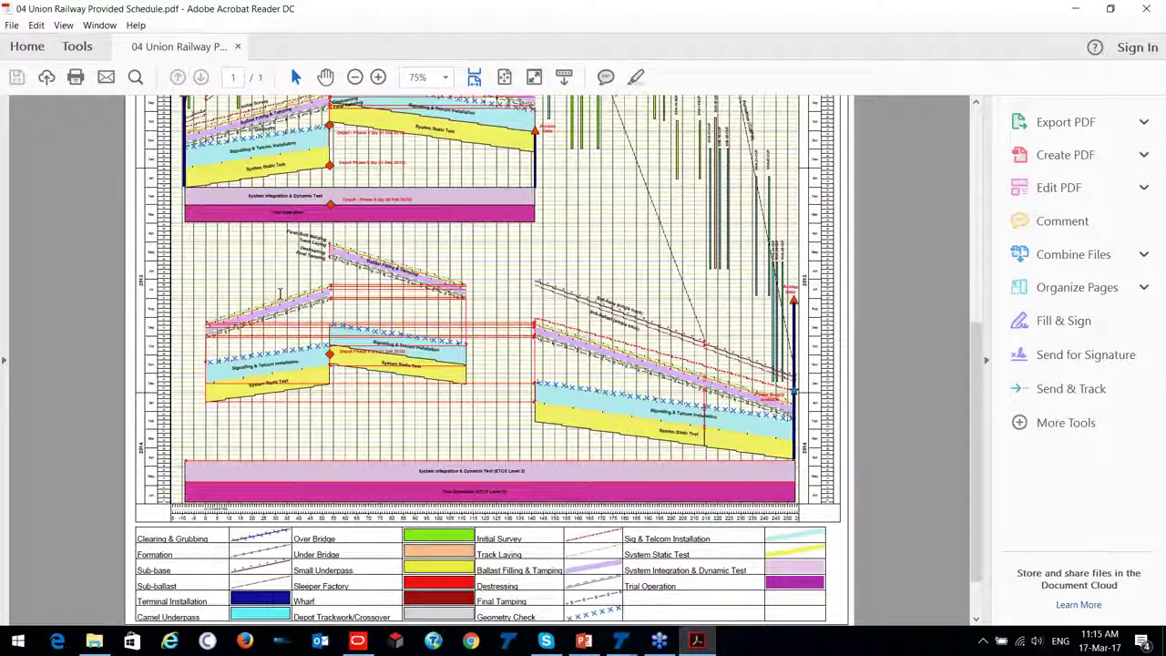
scroll(278, 292, "up", 8)
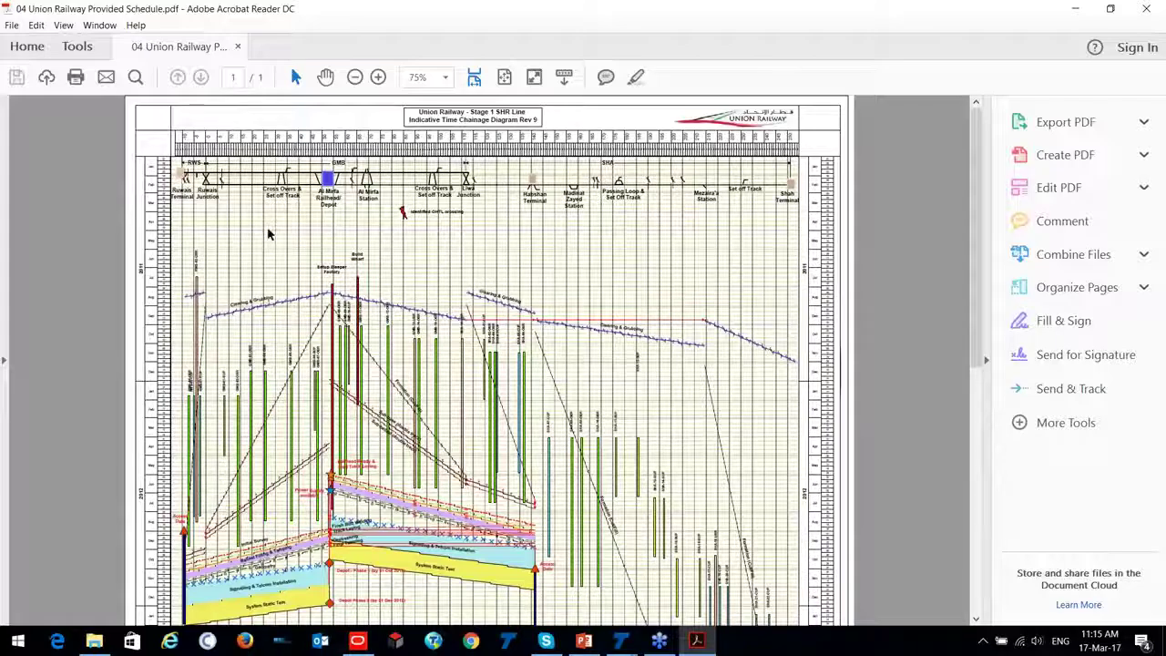
Step: Open the 05 Warsaw Metro time chain diagram PDF and examine the soil profile and the TBM excavation lines up close
left_click(1075, 9)
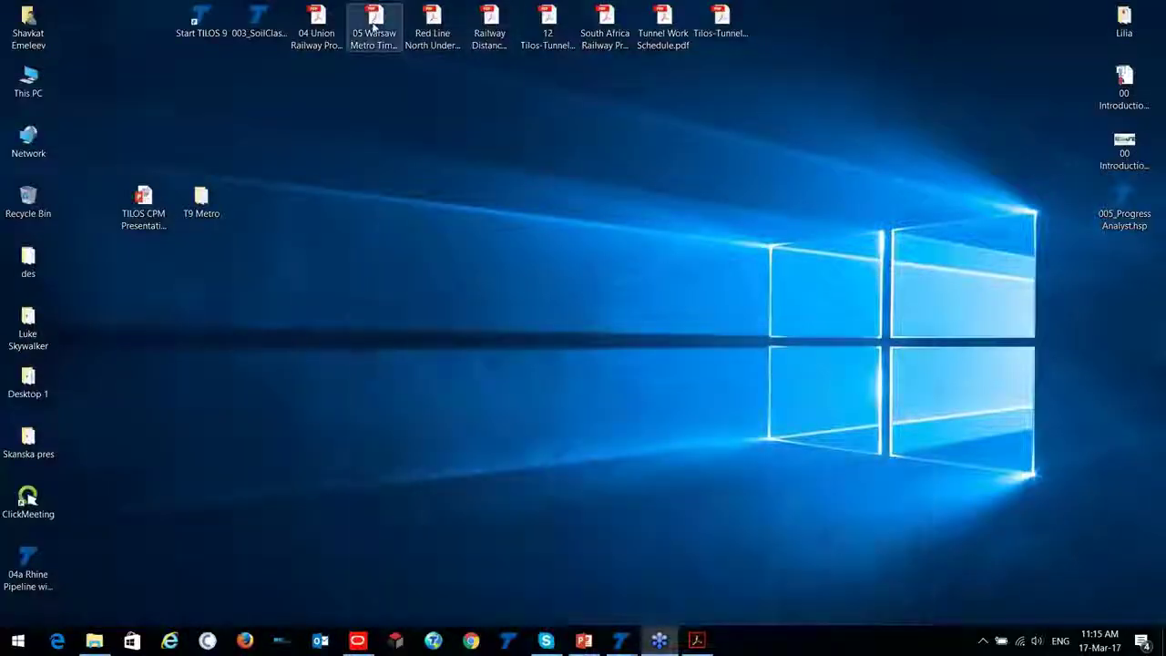
double_click(374, 20)
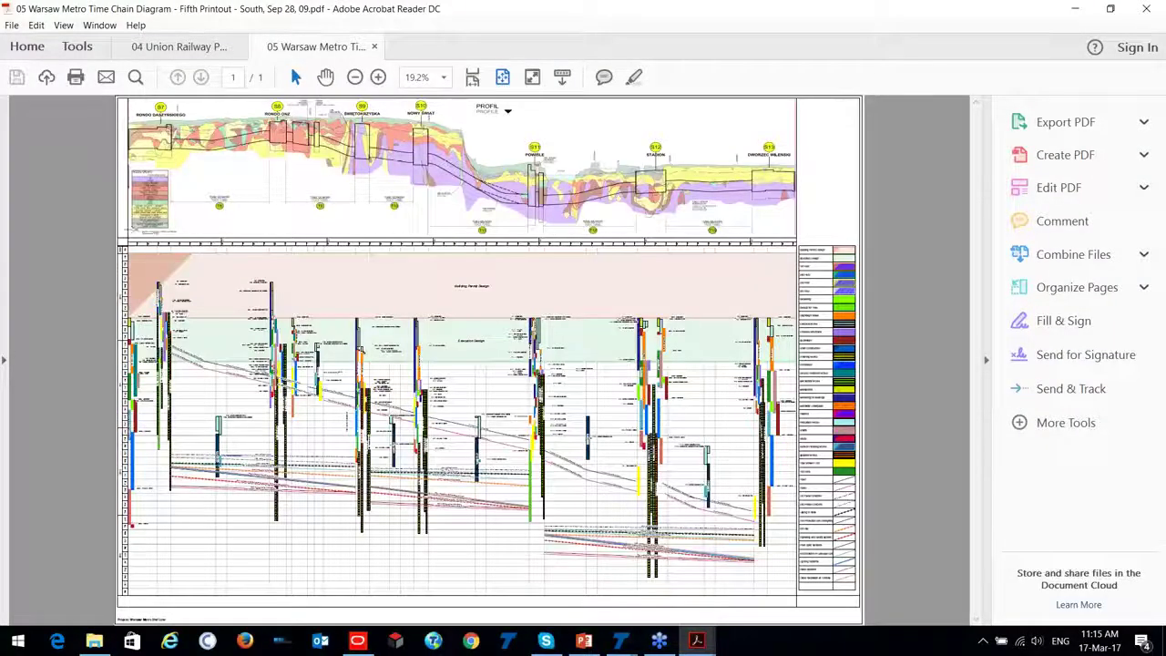
scroll(140, 266, "up", 2)
scroll(140, 266, "down", 2)
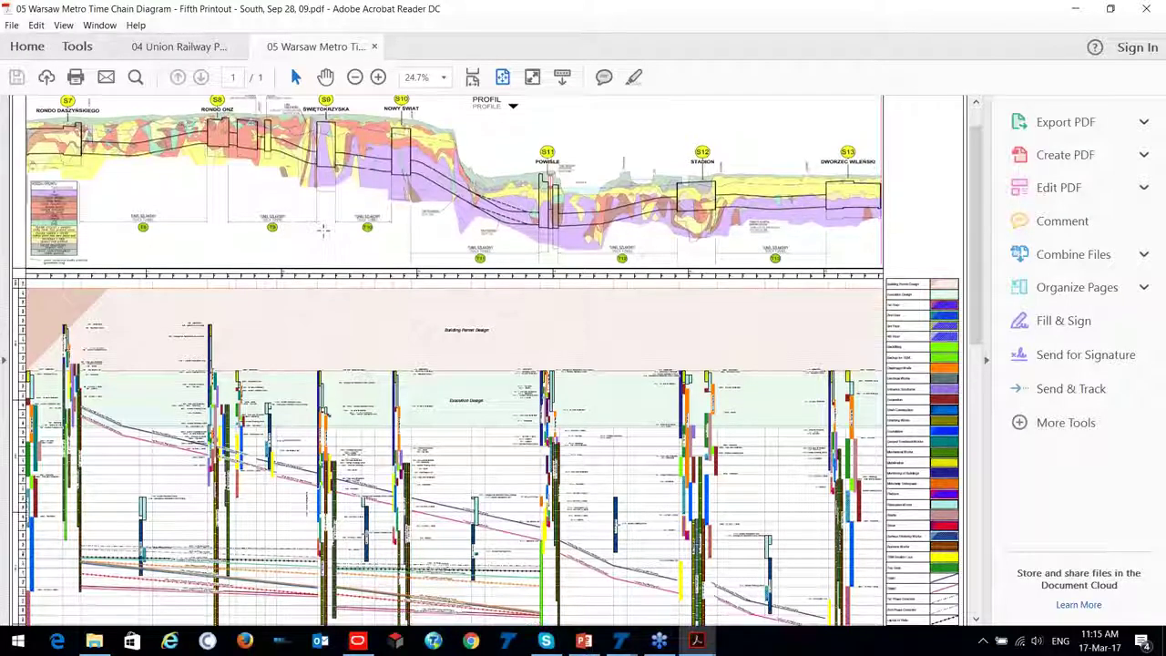
scroll(61, 399, "up", 5)
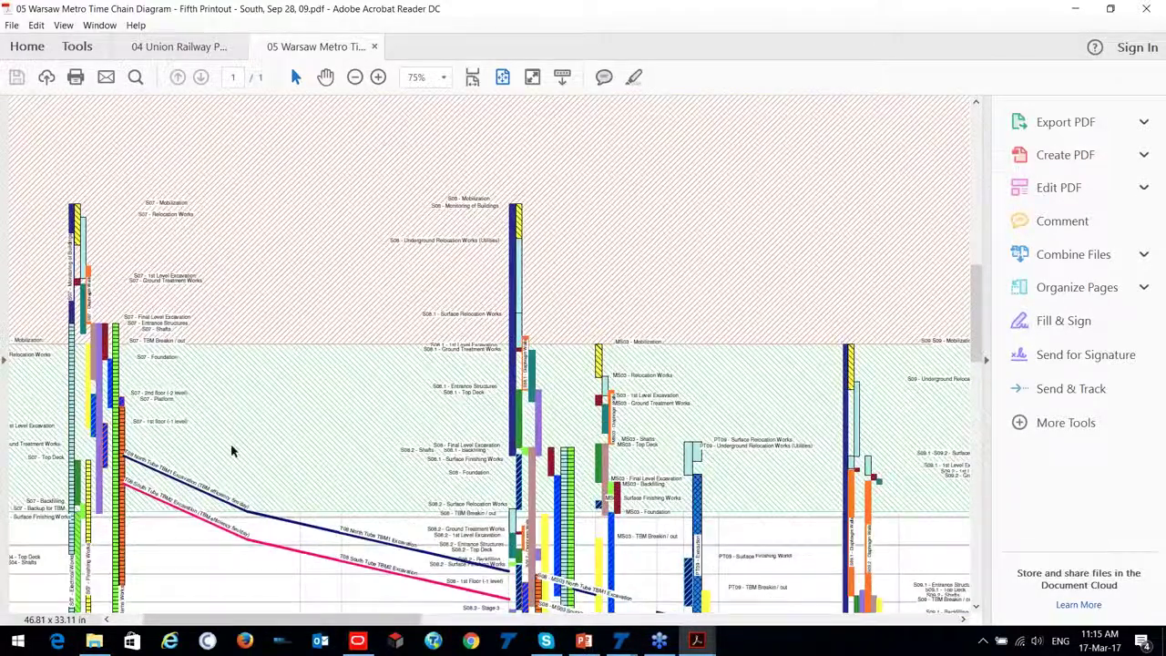
scroll(232, 451, "up", 2)
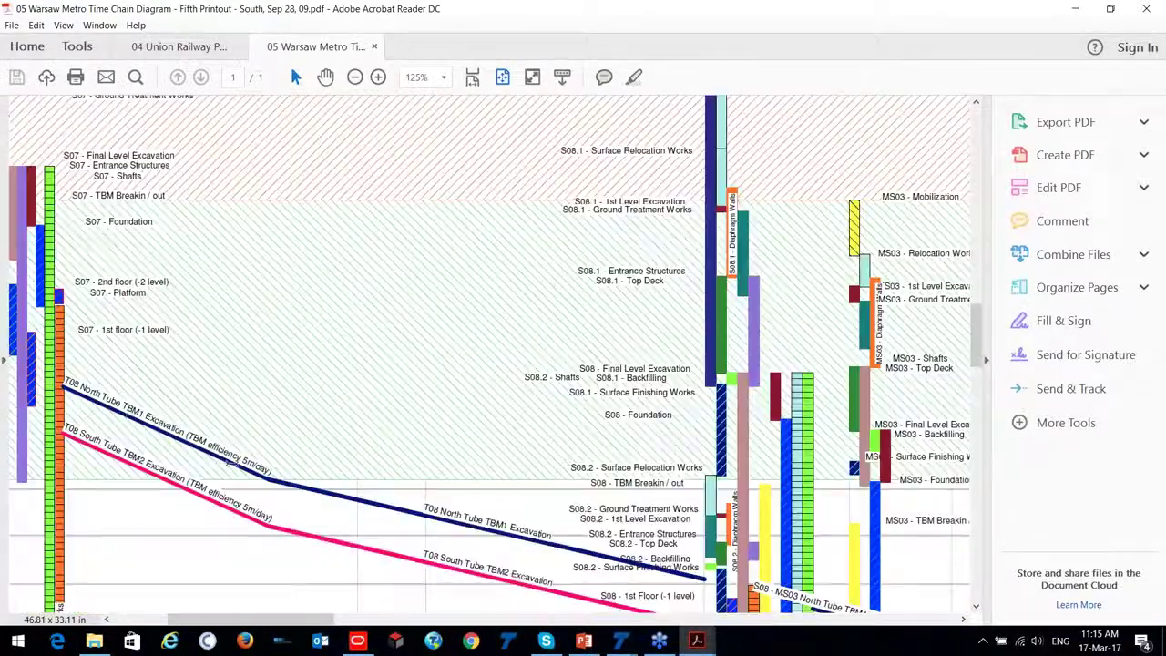
scroll(557, 539, "down", 2)
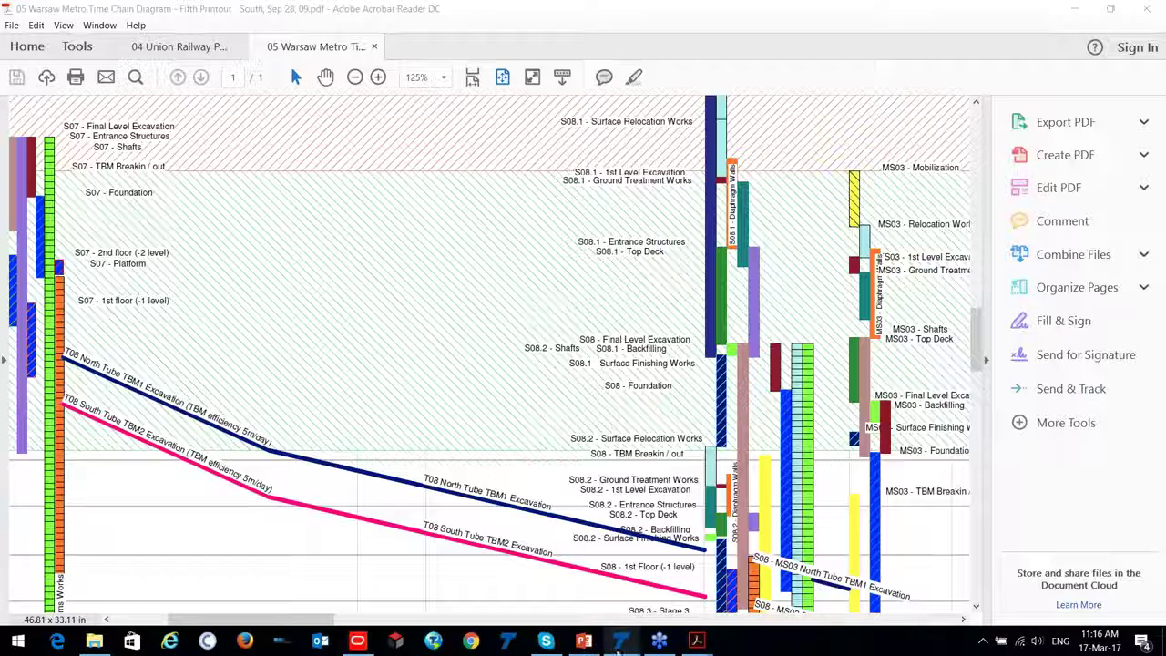
Step: Switch to the demo.hsp project in Tilos and expand its Calendars in the project data
mouse_move(620, 641)
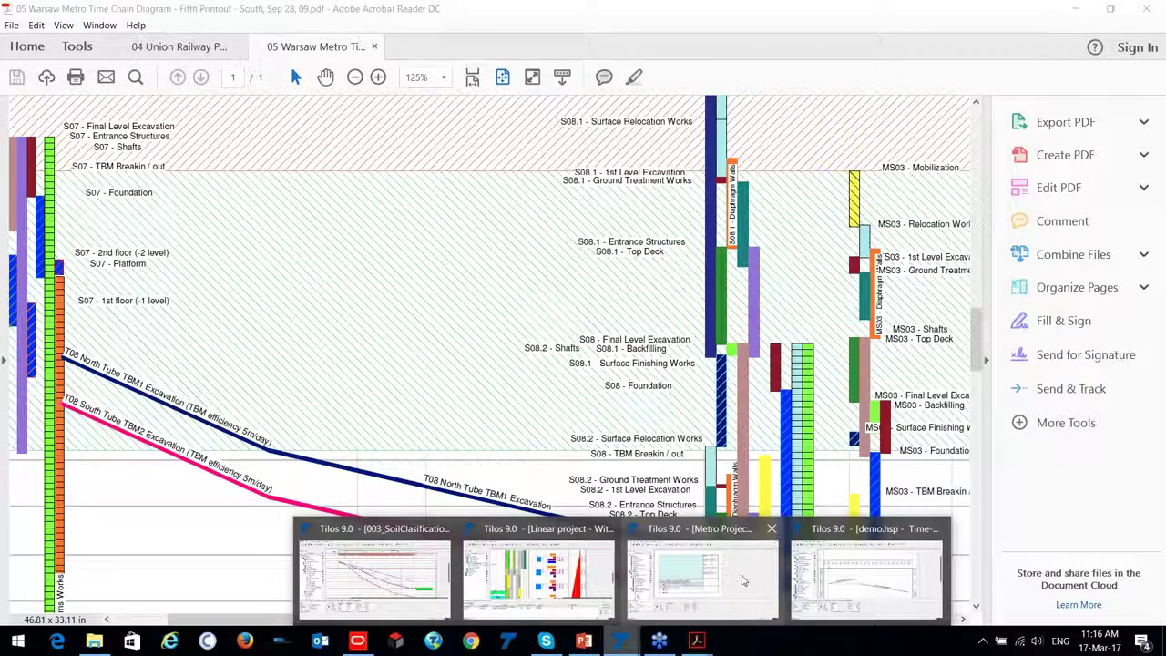
left_click(866, 578)
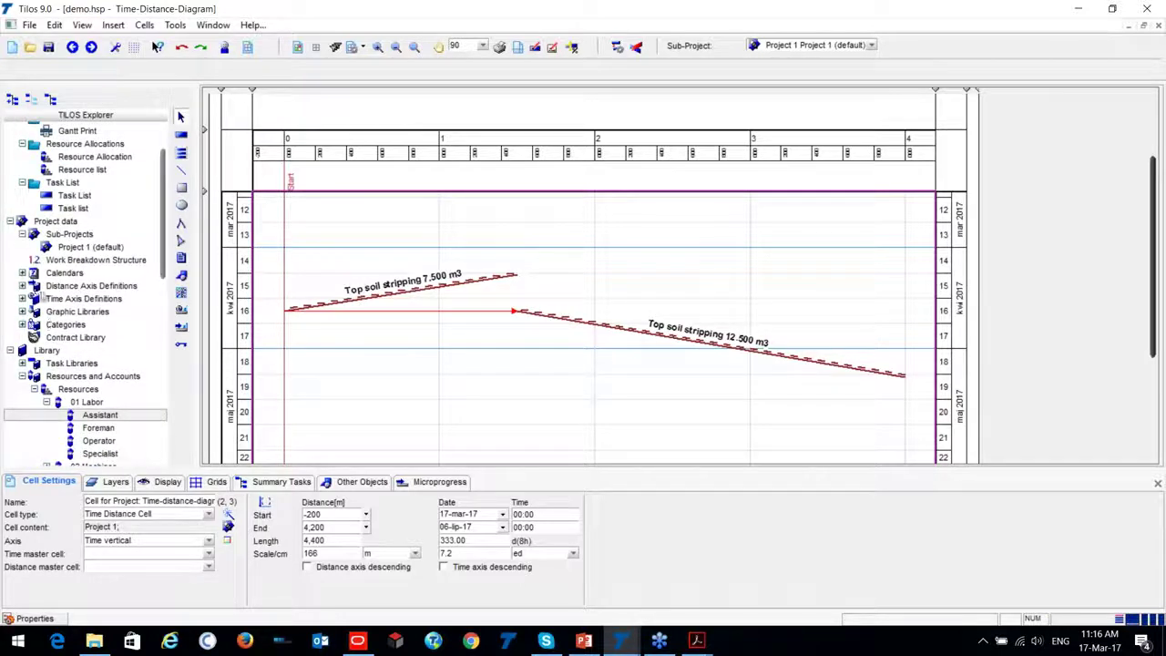
double_click(67, 274)
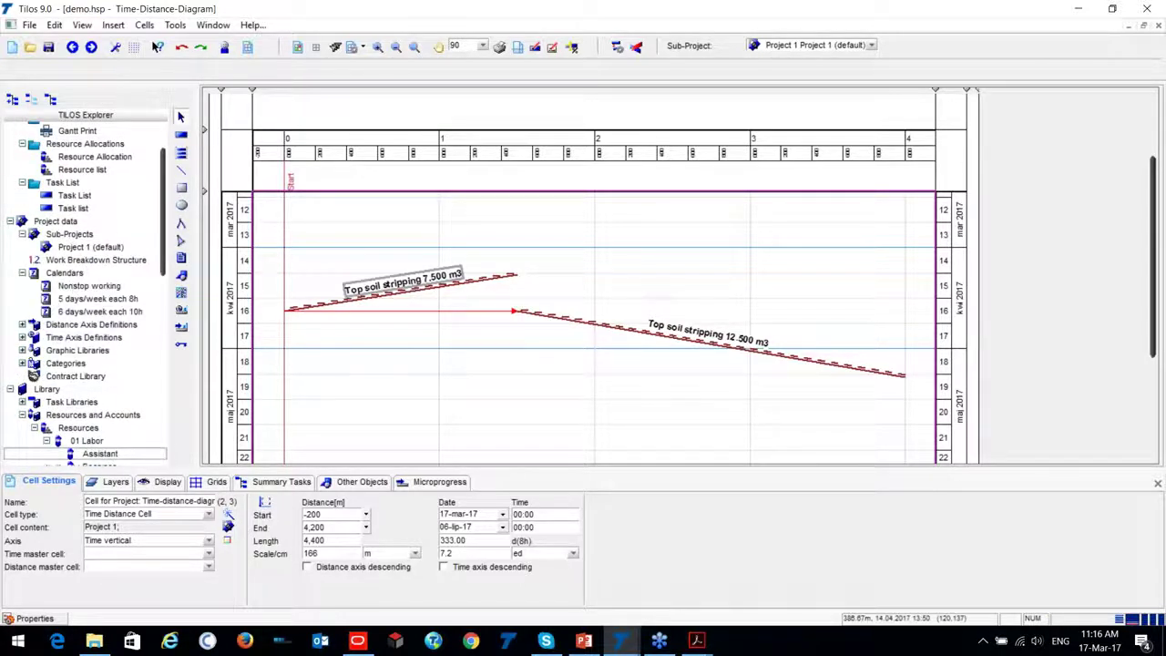
Step: Select the 7.500 m3 Top soil stripping task and review its coordinates, calculation, links and detail properties, including the calendar and layer choices
left_click(328, 303)
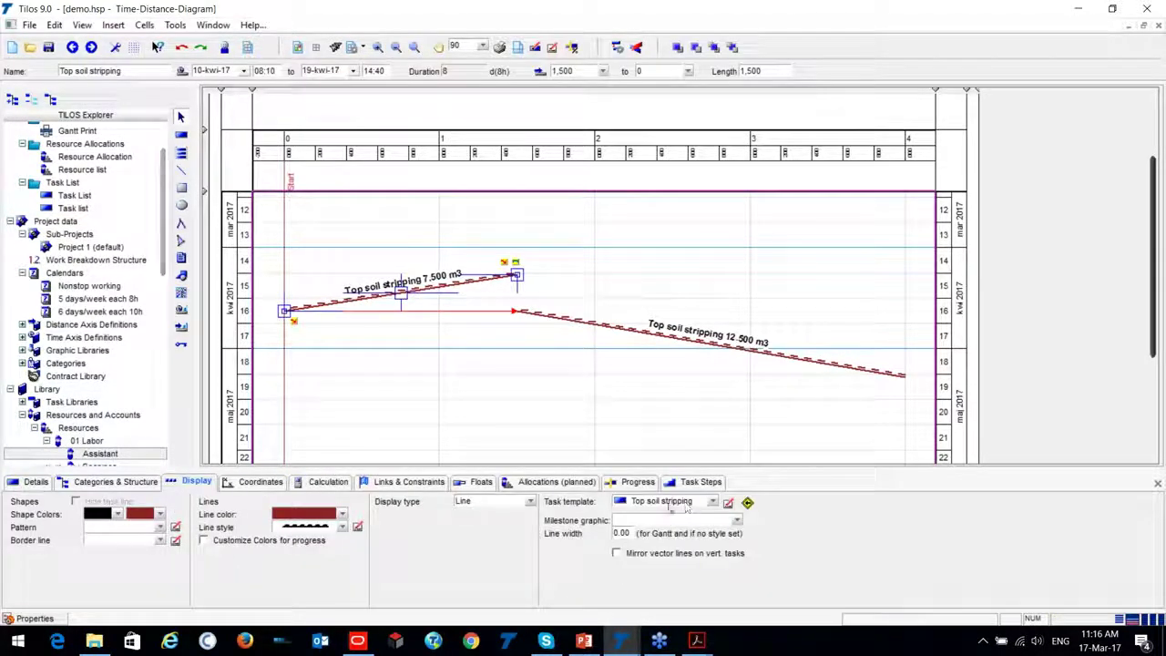
left_click(286, 484)
left_click(333, 481)
left_click(410, 482)
left_click(233, 486)
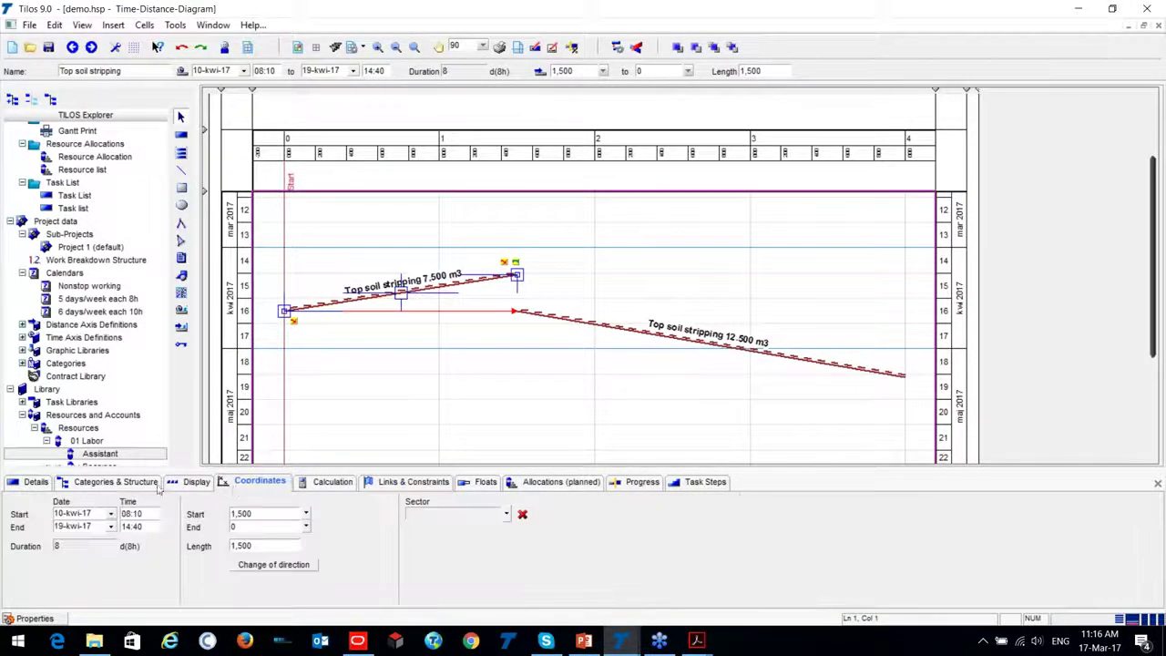
left_click(29, 483)
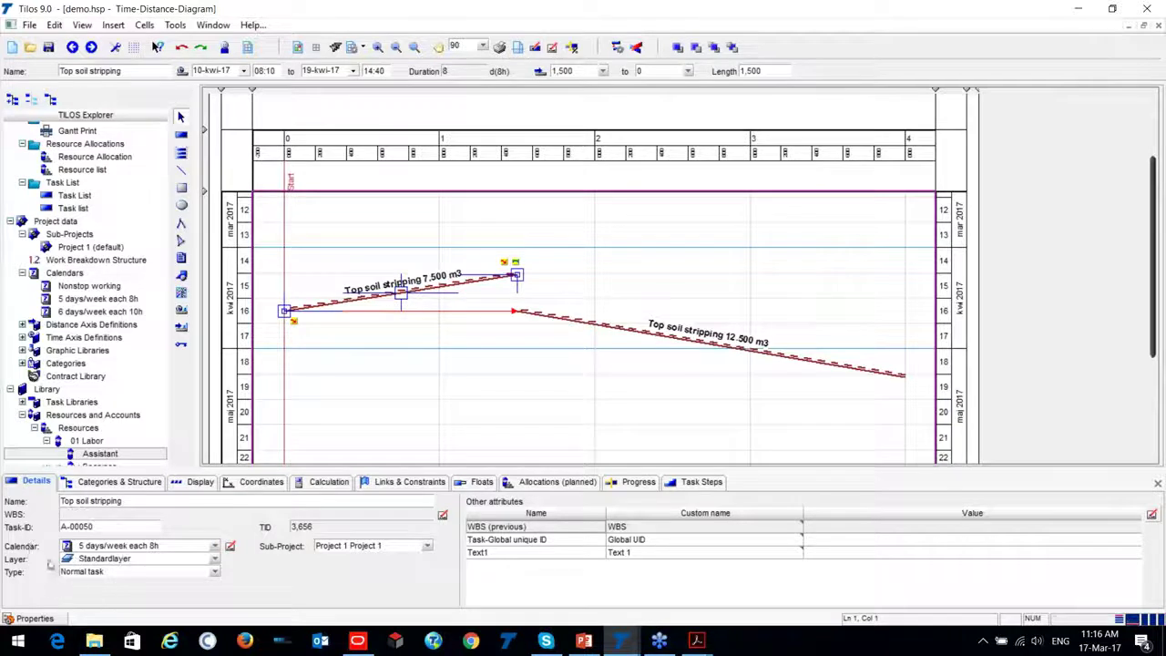
left_click(214, 547)
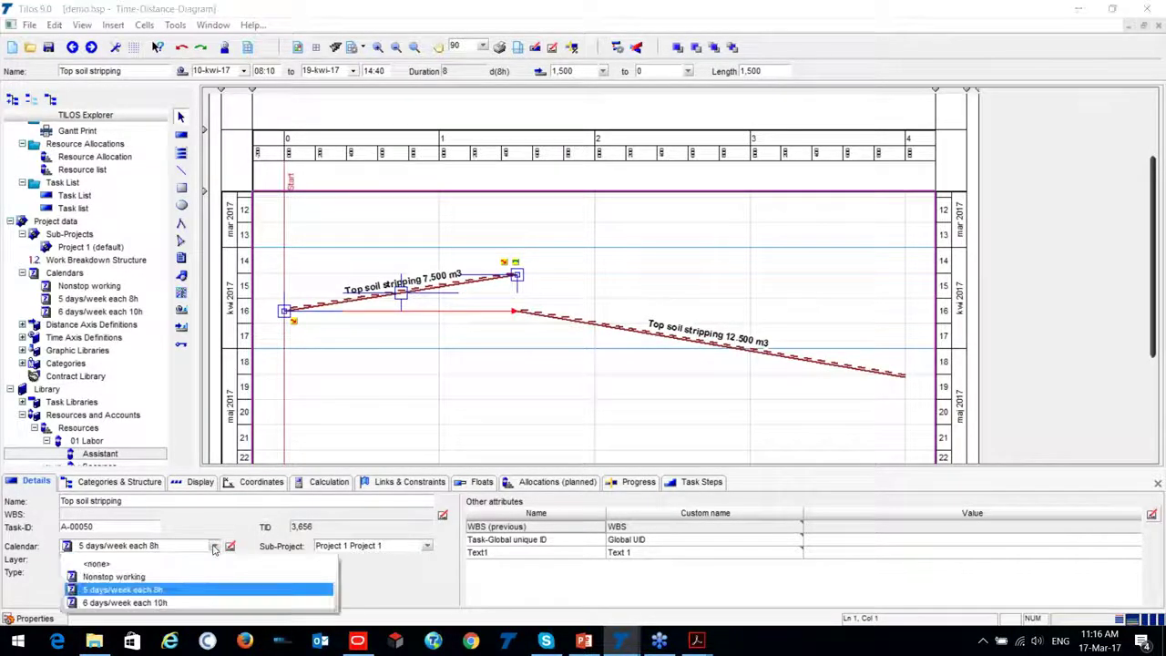
left_click(219, 547)
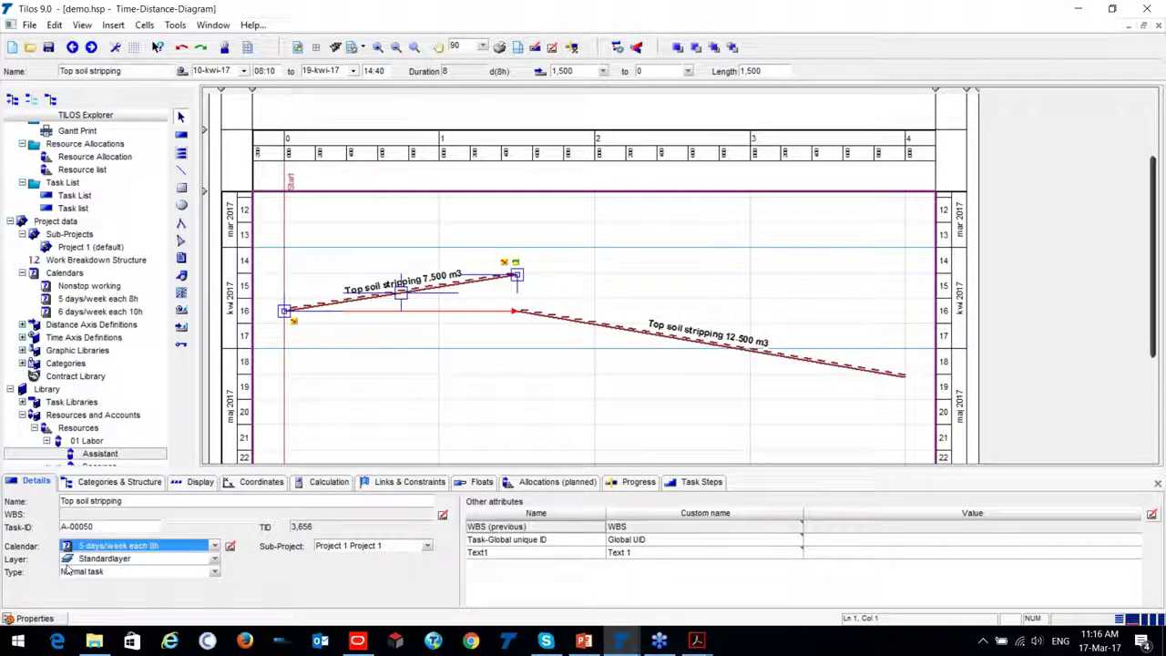
left_click(213, 559)
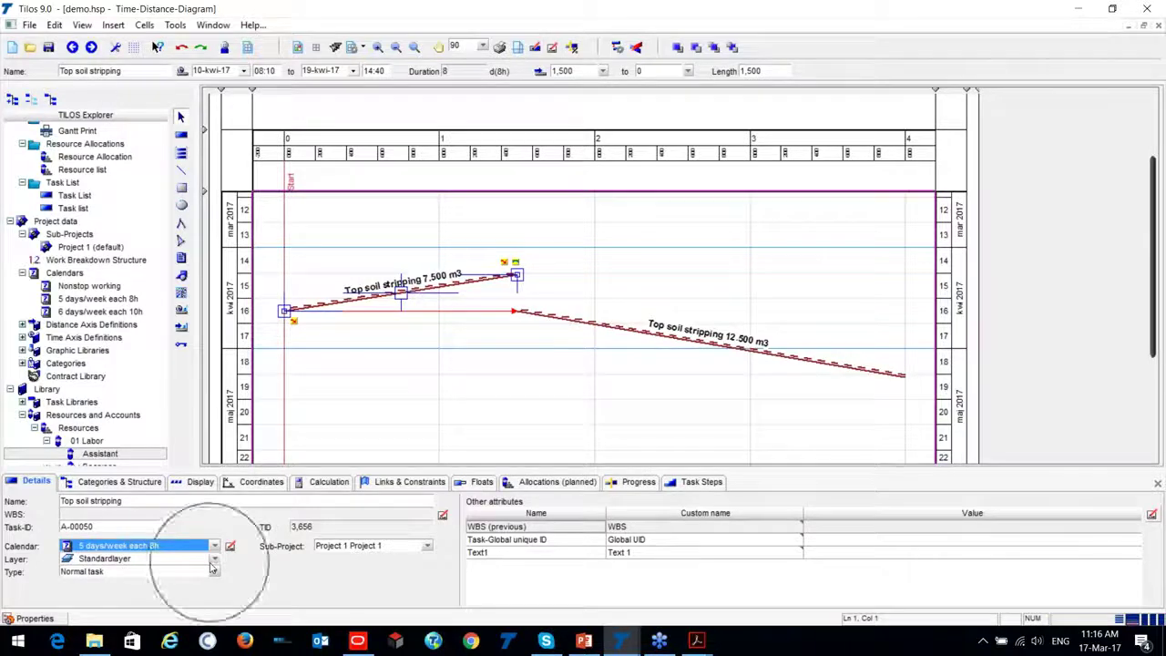
left_click(213, 564)
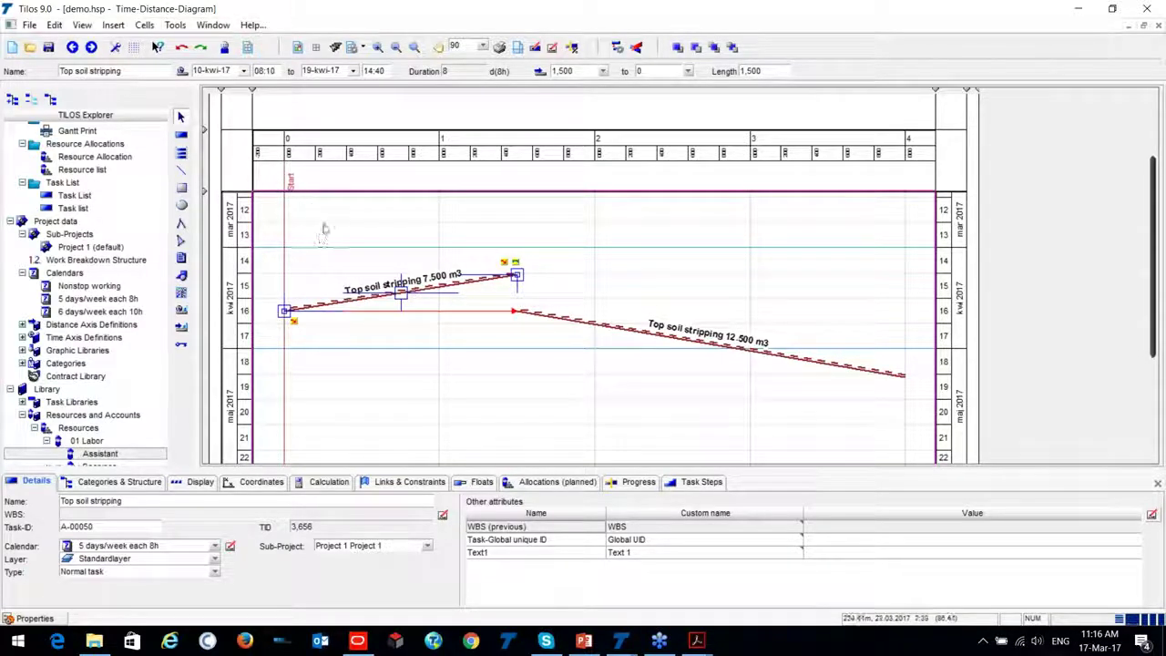
Step: Create a baseline with the description New in the Baseline Manager and review the tasks it lists
left_click(215, 27)
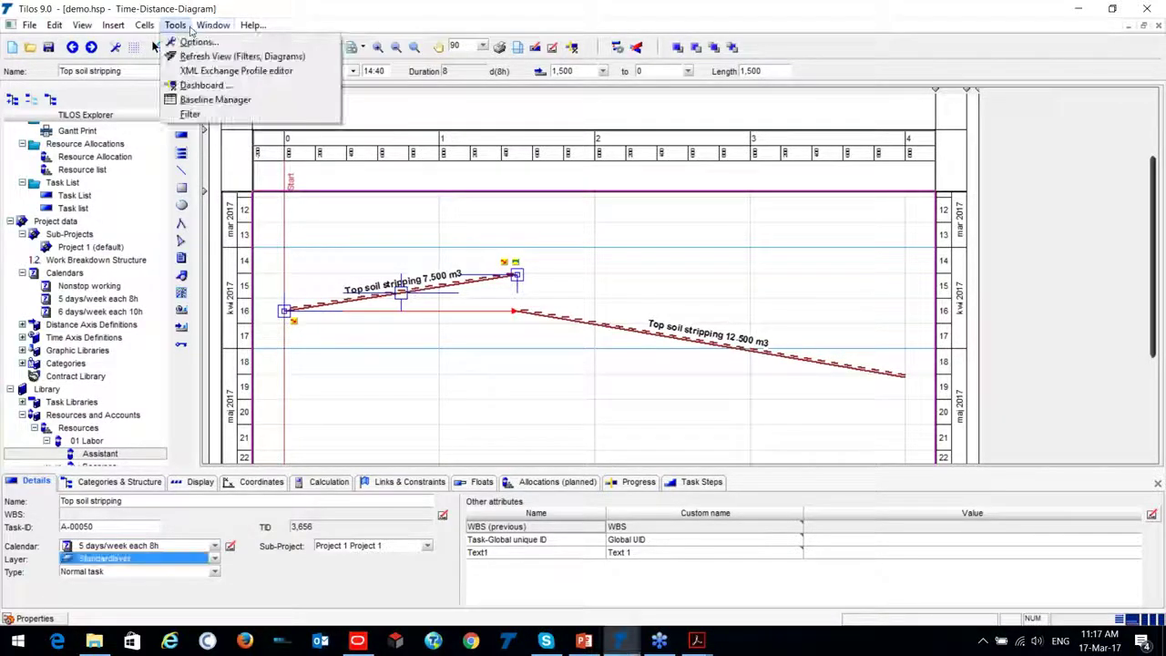
left_click(211, 100)
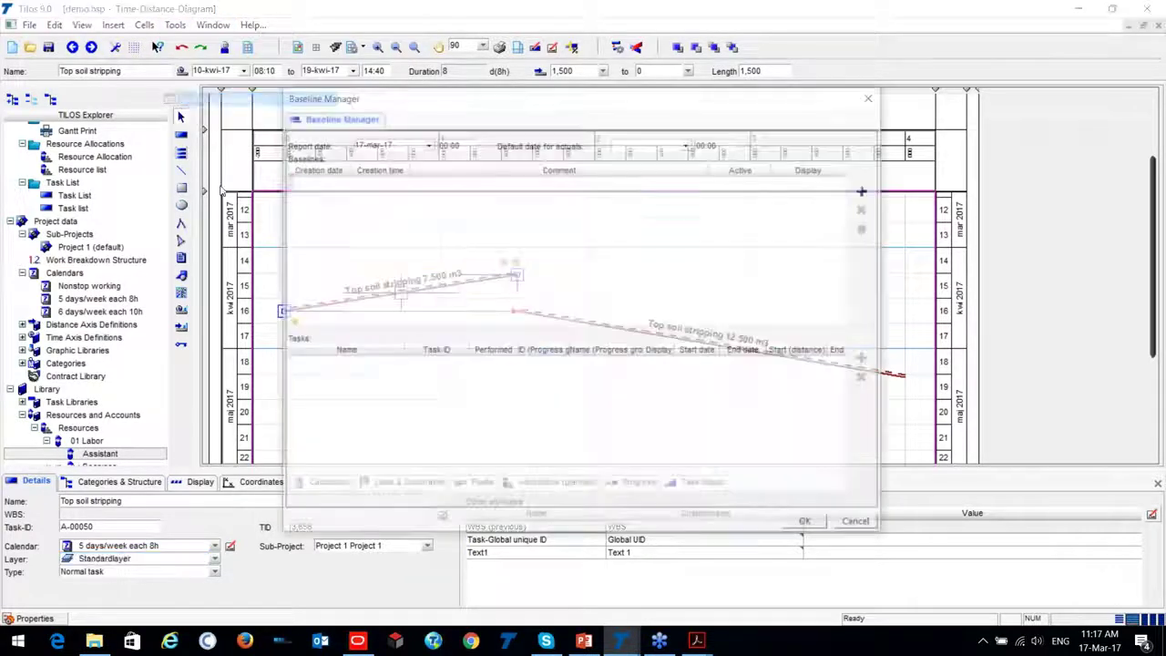
left_click_drag(447, 102, 242, 400)
left_click(660, 490)
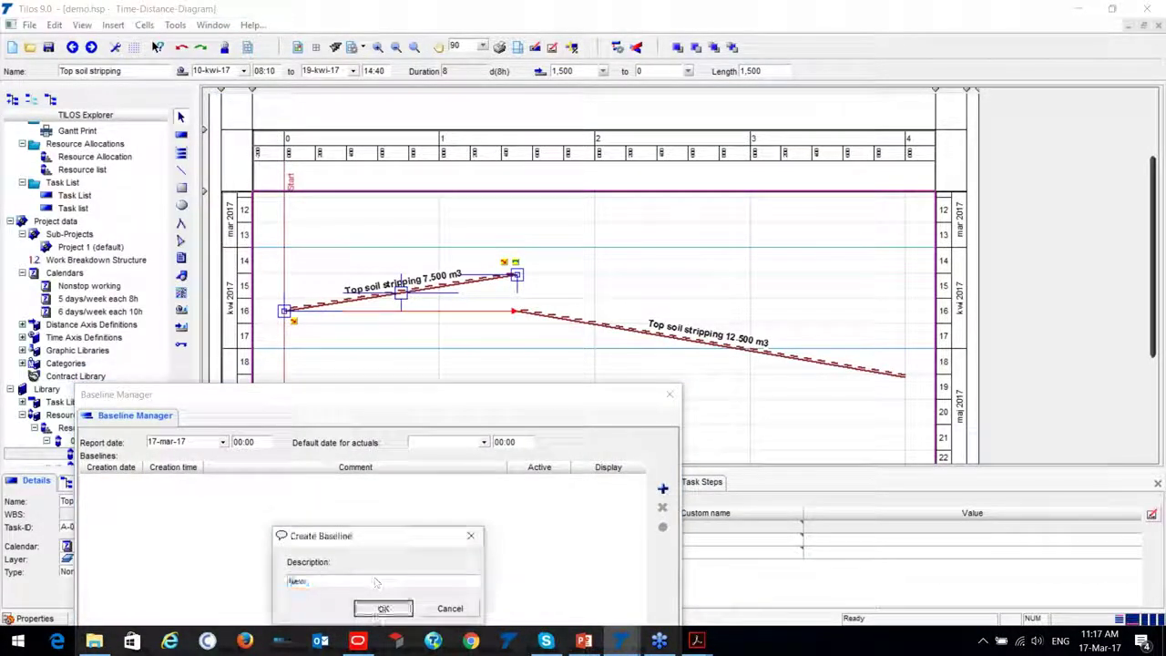
key("Return")
left_click_drag(299, 400, 257, 153)
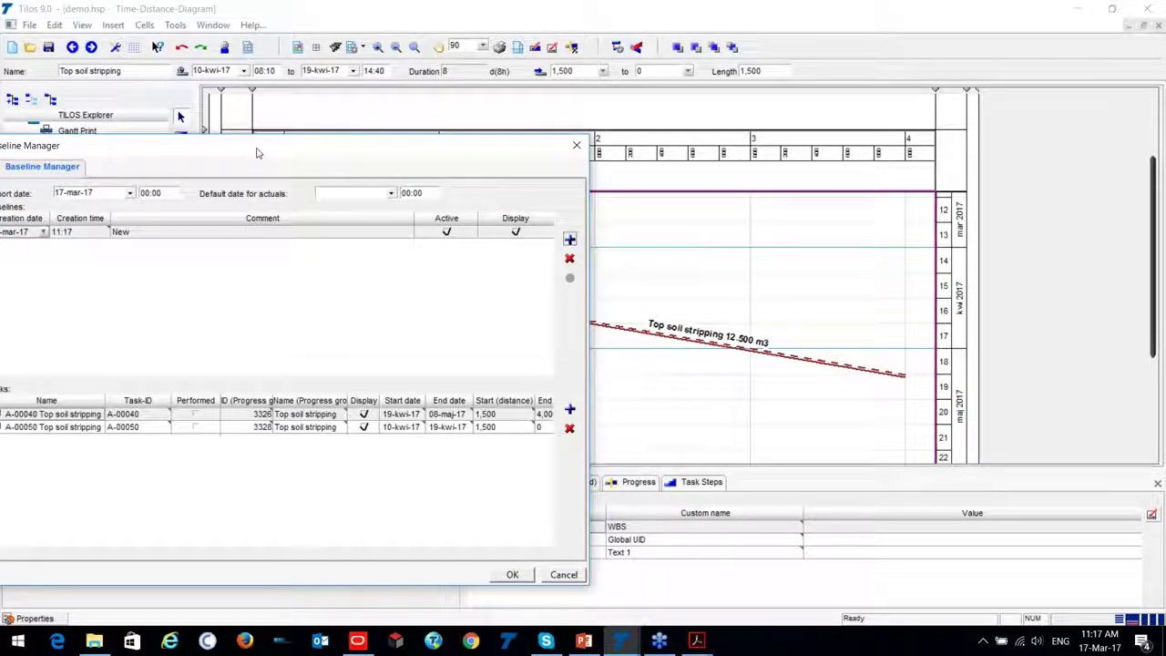
left_click_drag(257, 153, 299, 128)
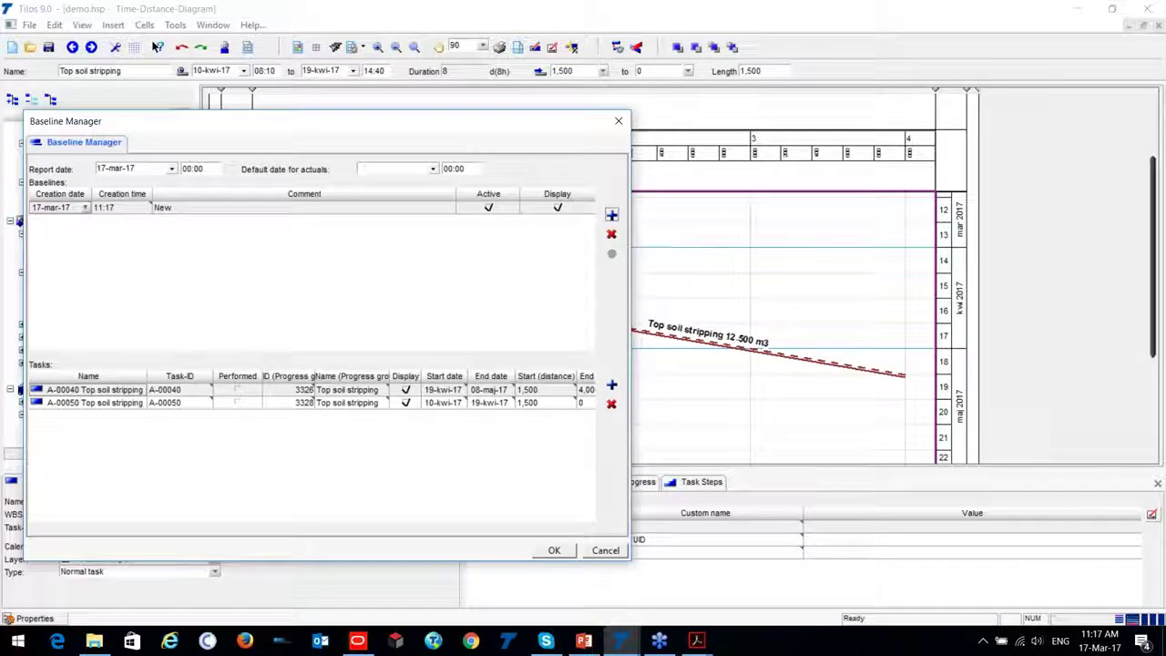
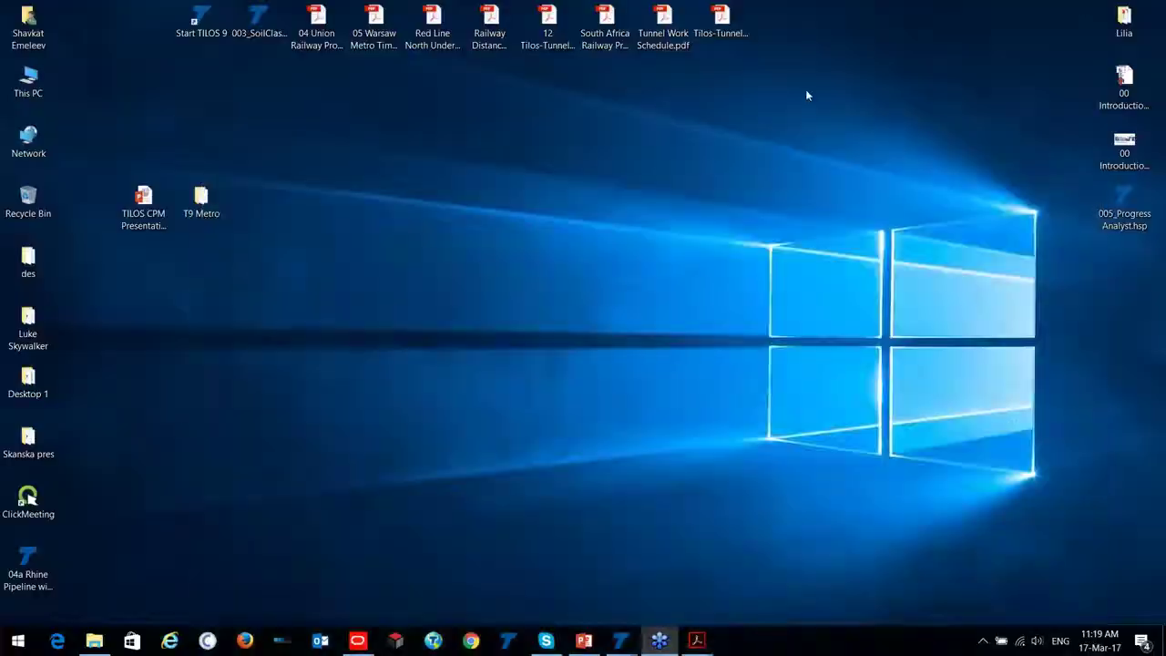
left_click_drag(604, 161, 521, 421)
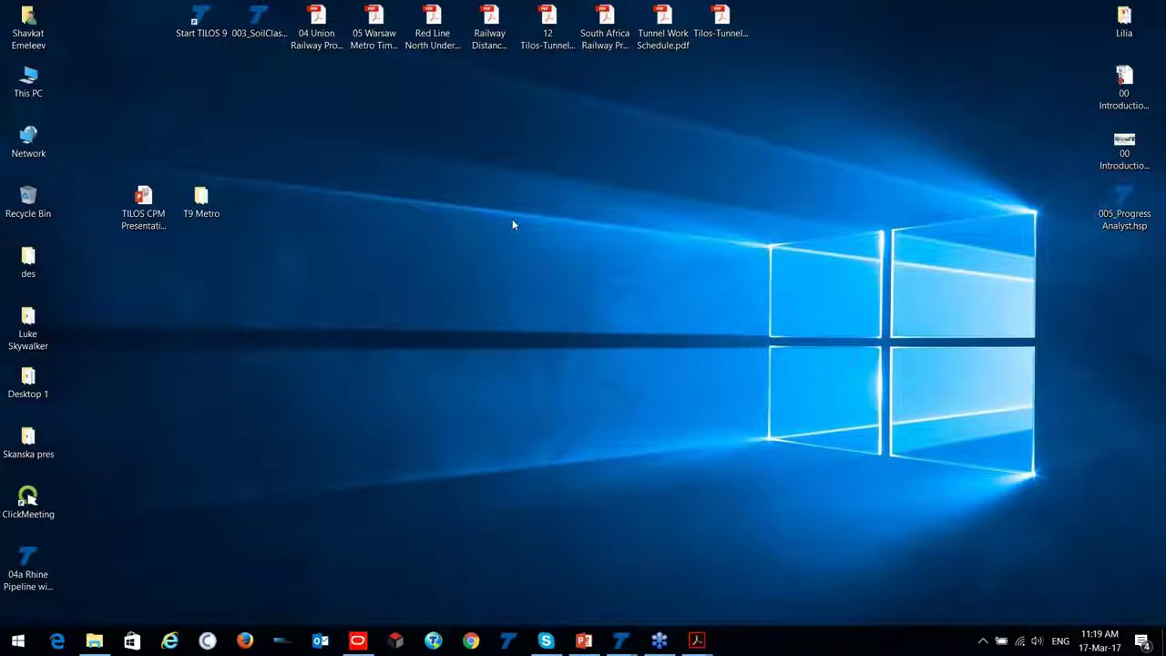
Step: Open the 04a Rhine Pipeline with progress project and review the Blue Crew based Progress view, including its crew lines and crossing rows
double_click(27, 560)
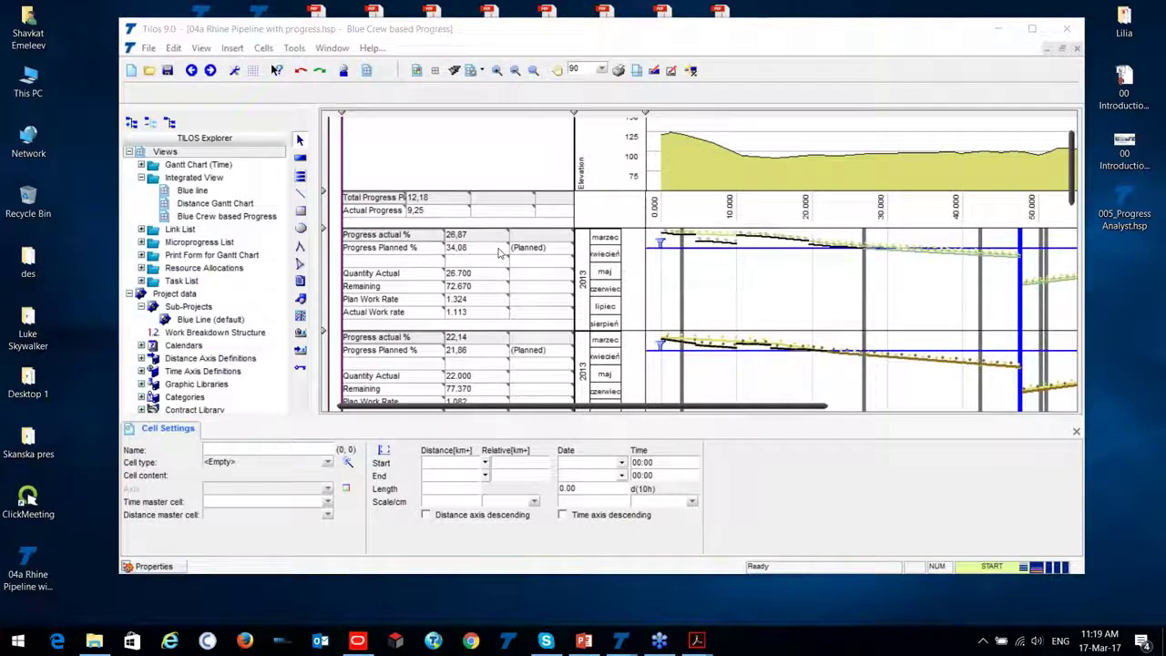
left_click(492, 252)
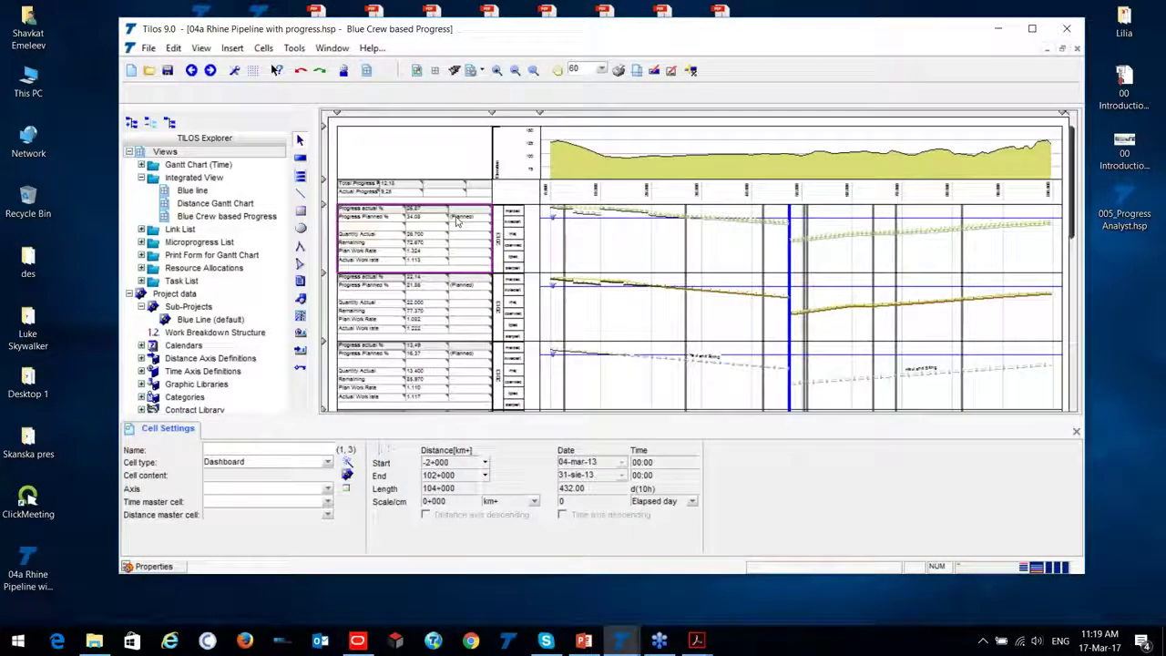
scroll(458, 218, "down", 2)
scroll(458, 219, "down", 5)
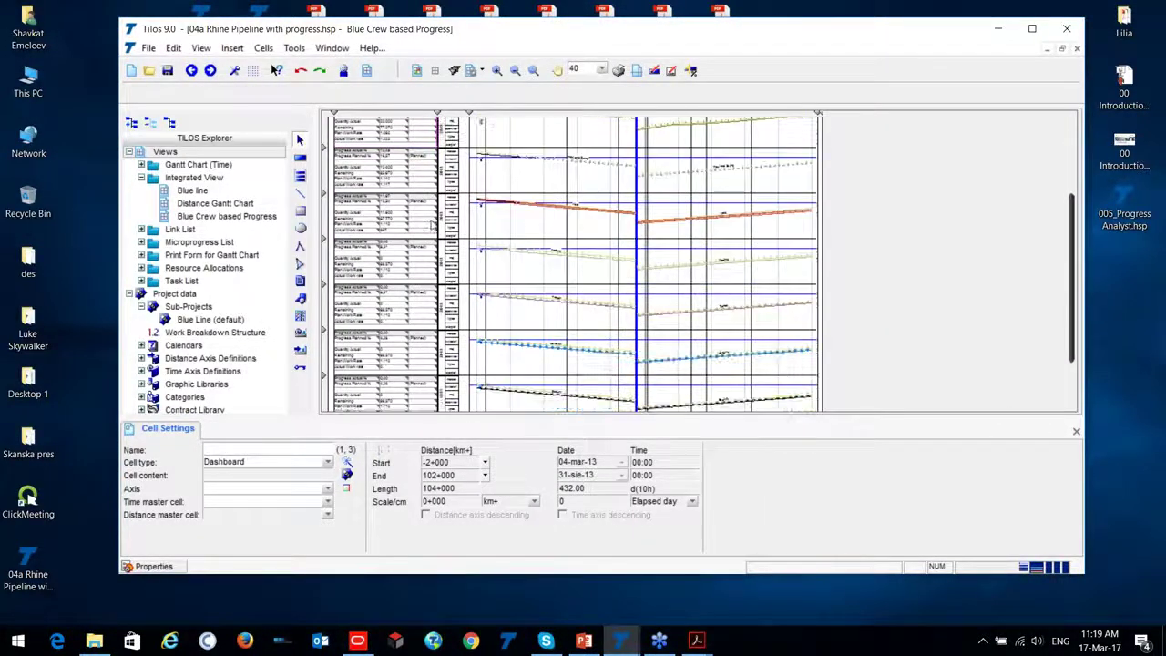
scroll(403, 271, "up", 3)
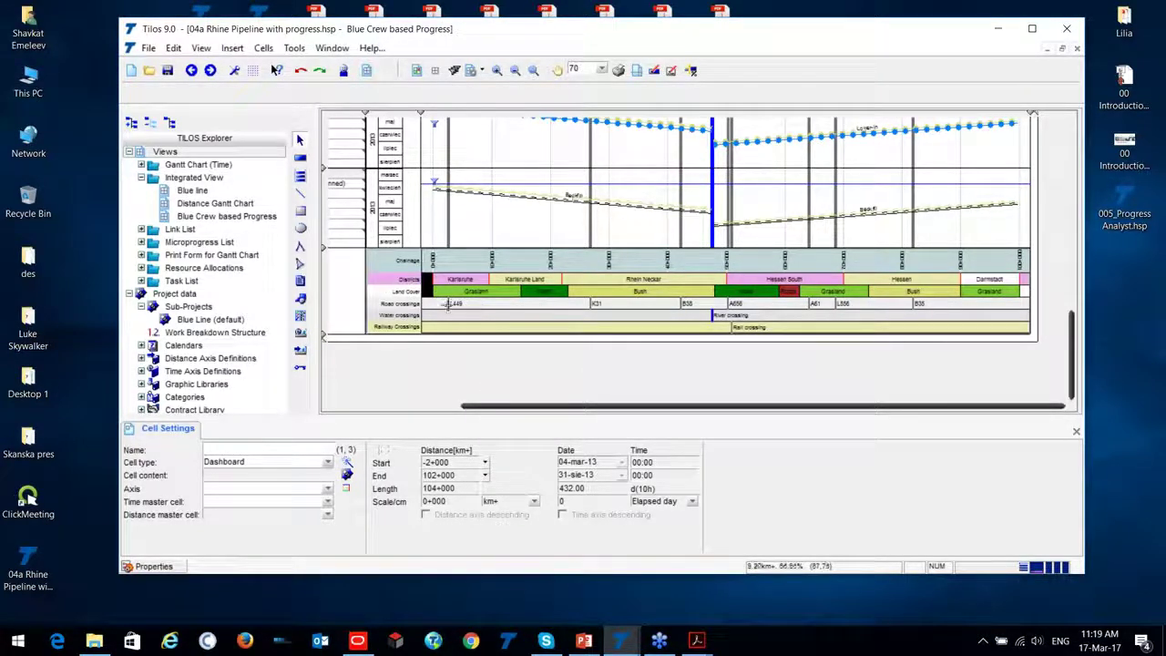
scroll(447, 305, "up", 3)
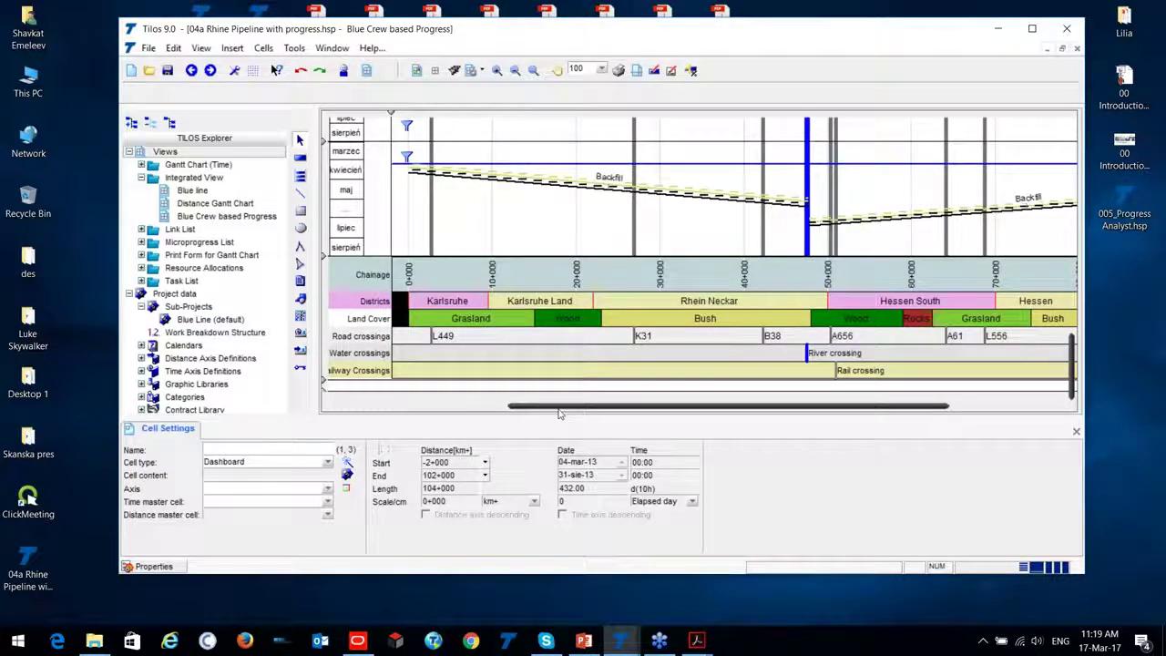
scroll(512, 278, "down", 2)
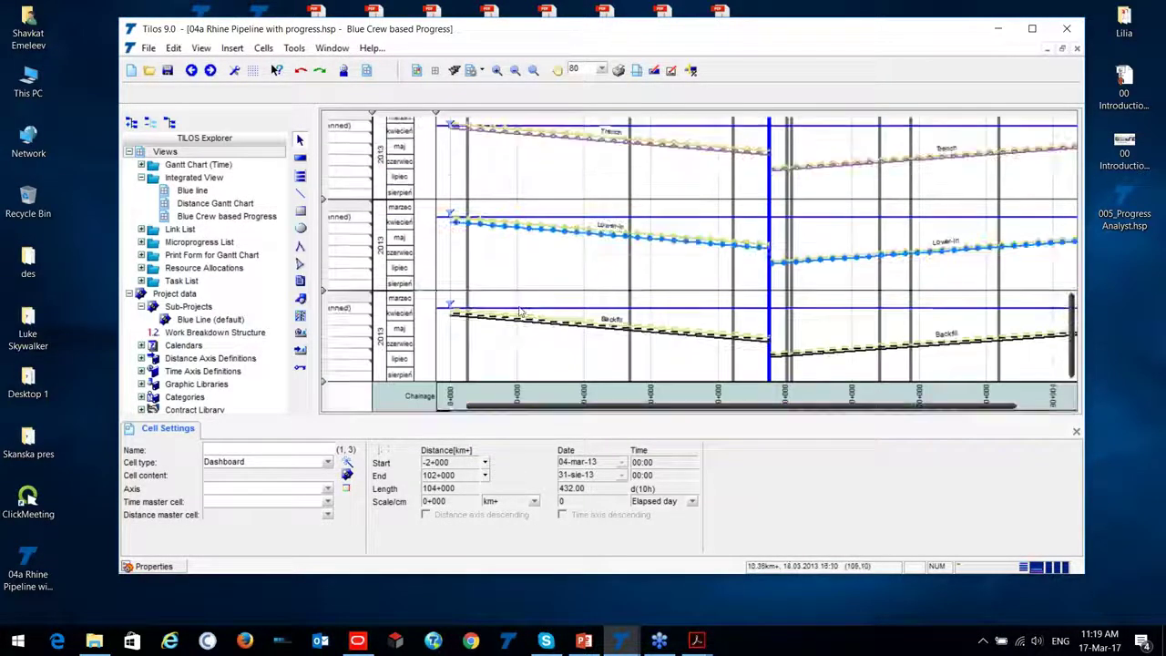
scroll(513, 277, "down", 1)
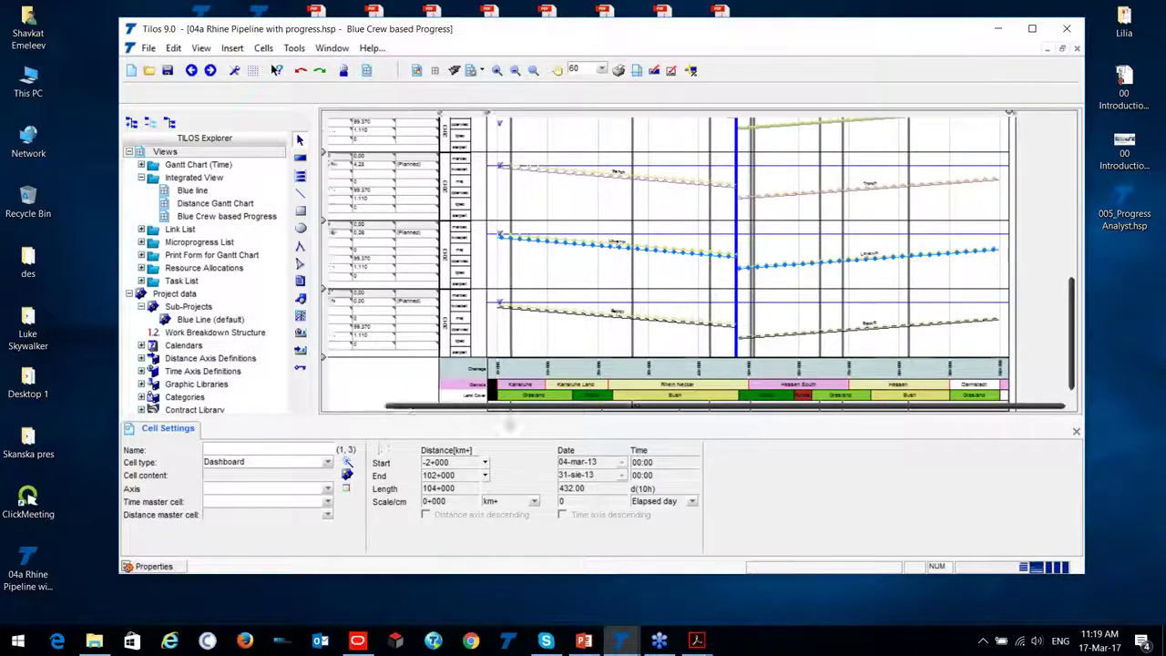
scroll(464, 224, "down", 1)
scroll(464, 224, "up", 5)
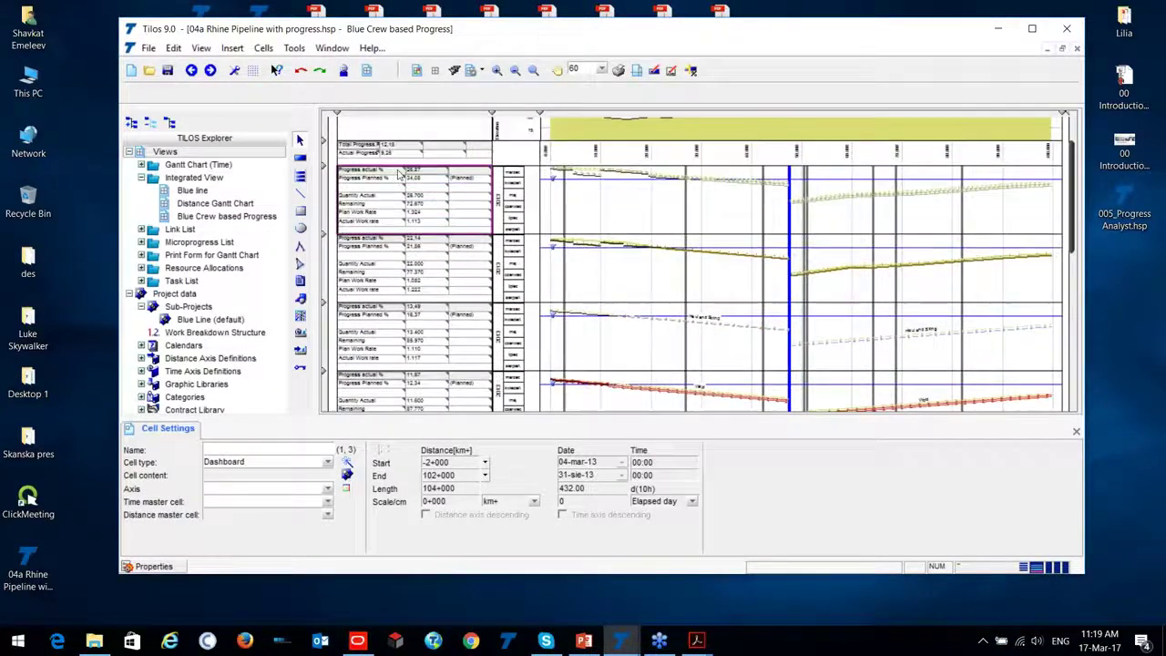
scroll(464, 178, "up", 3)
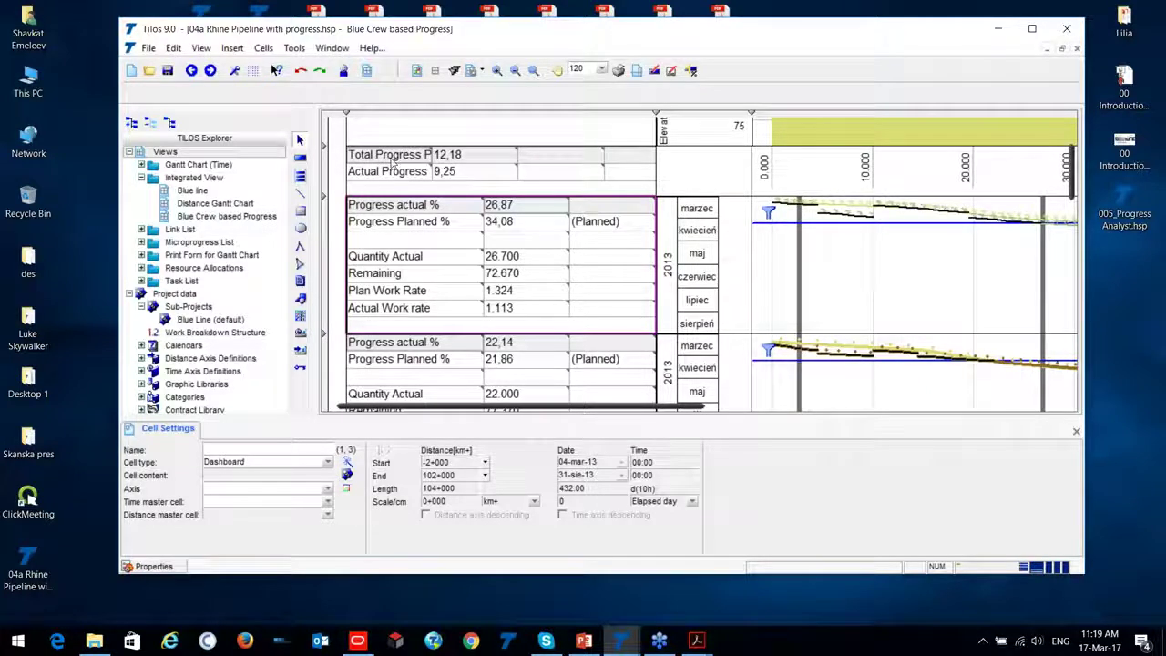
Step: Examine the total and first crew's planned and actual progress figures alongside the Clear and Grub task on the chart
left_click(445, 159)
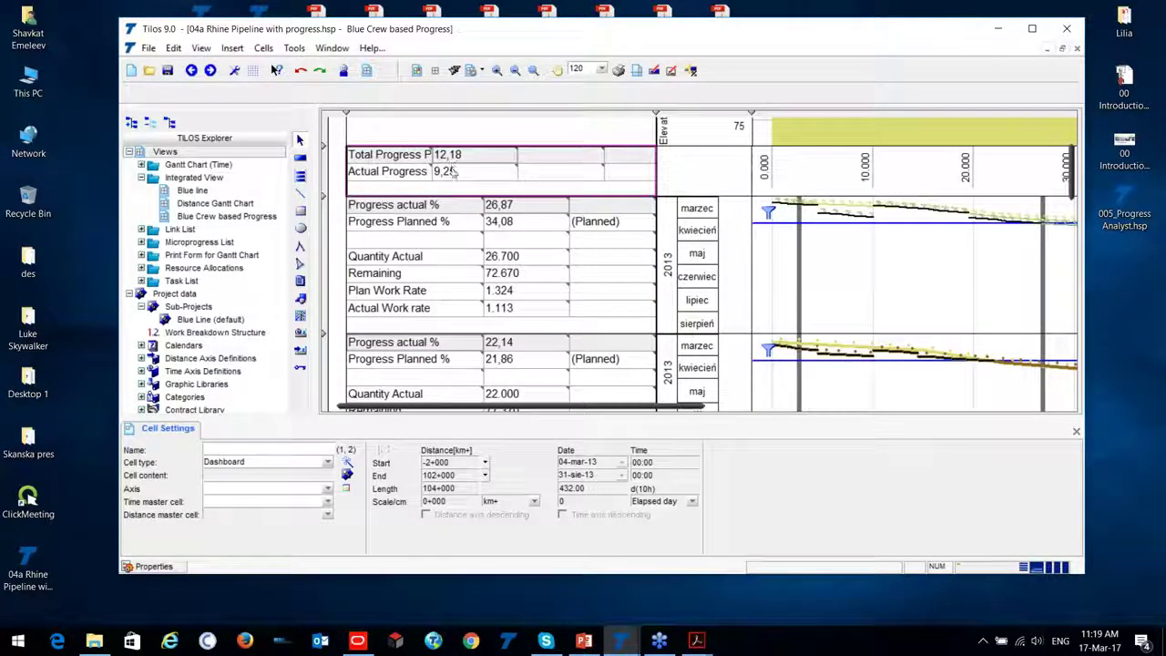
left_click(420, 207)
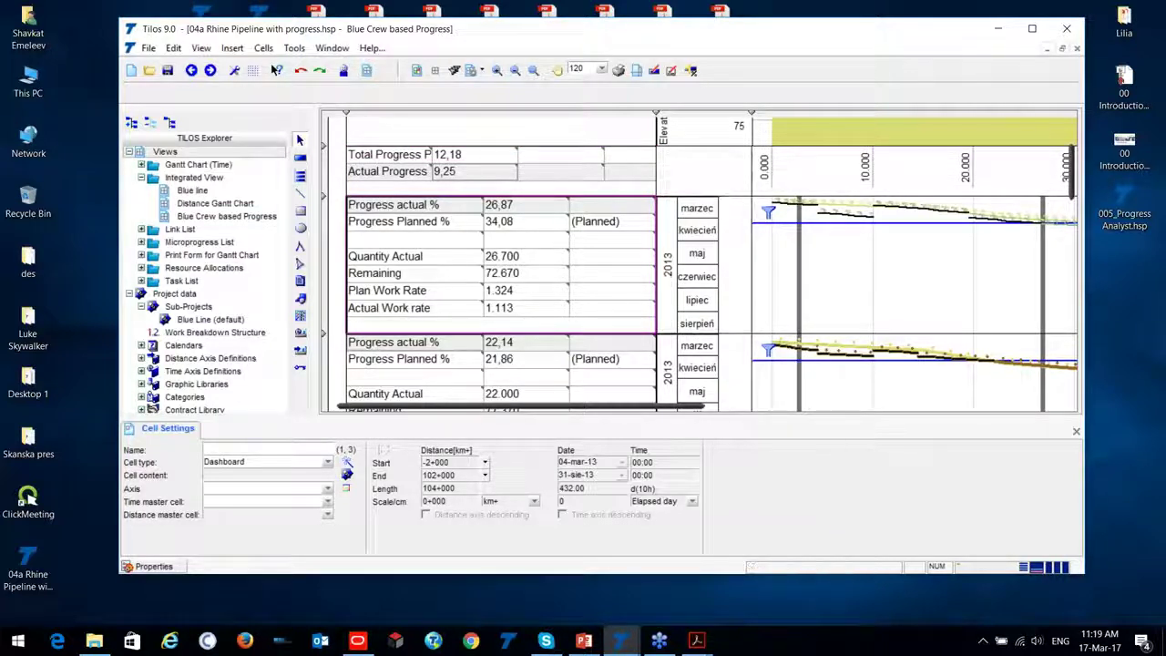
left_click(512, 255)
left_click_drag(483, 408, 542, 408)
left_click(719, 214)
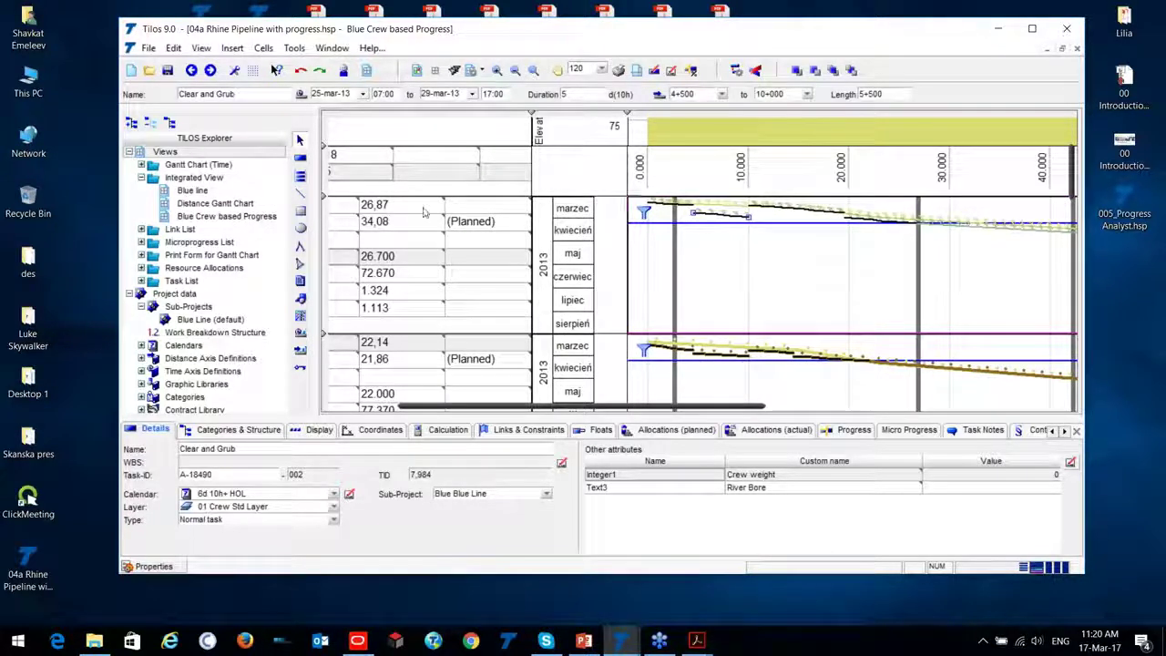
left_click_drag(510, 409, 424, 407)
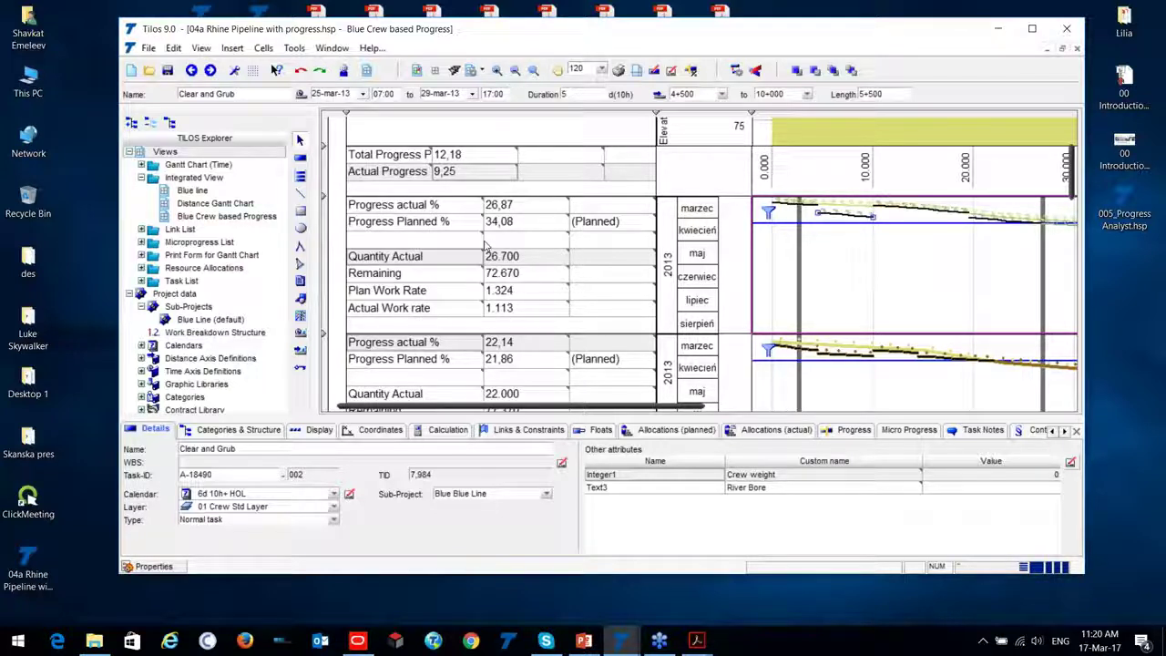
left_click(430, 209)
left_click(430, 210)
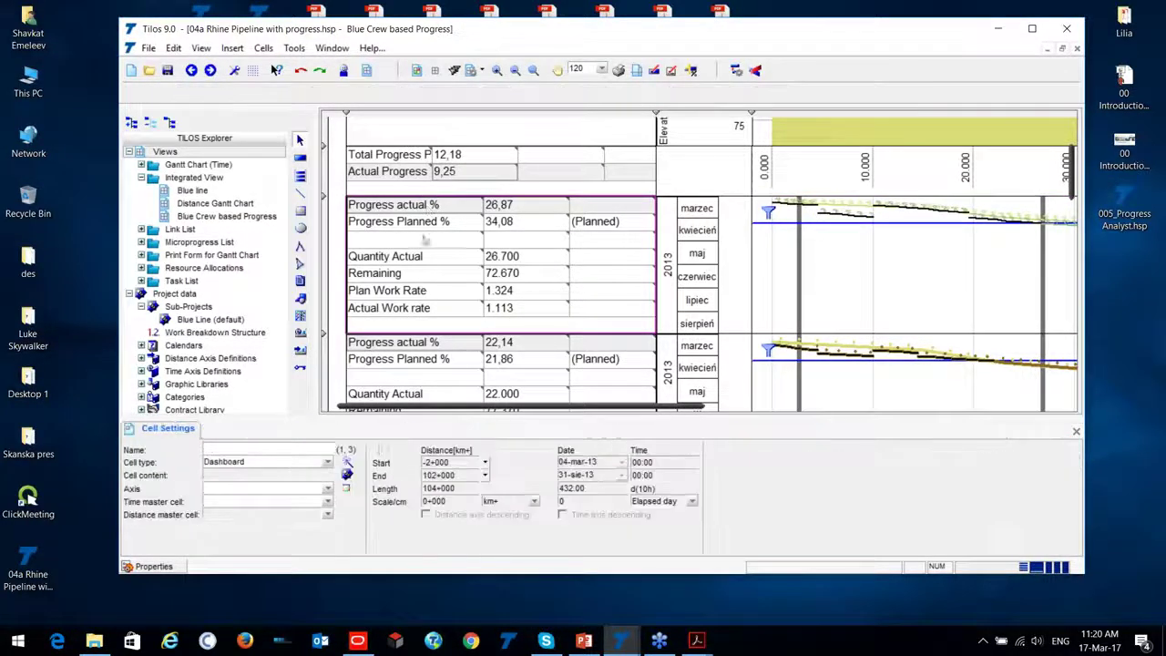
left_click(432, 228)
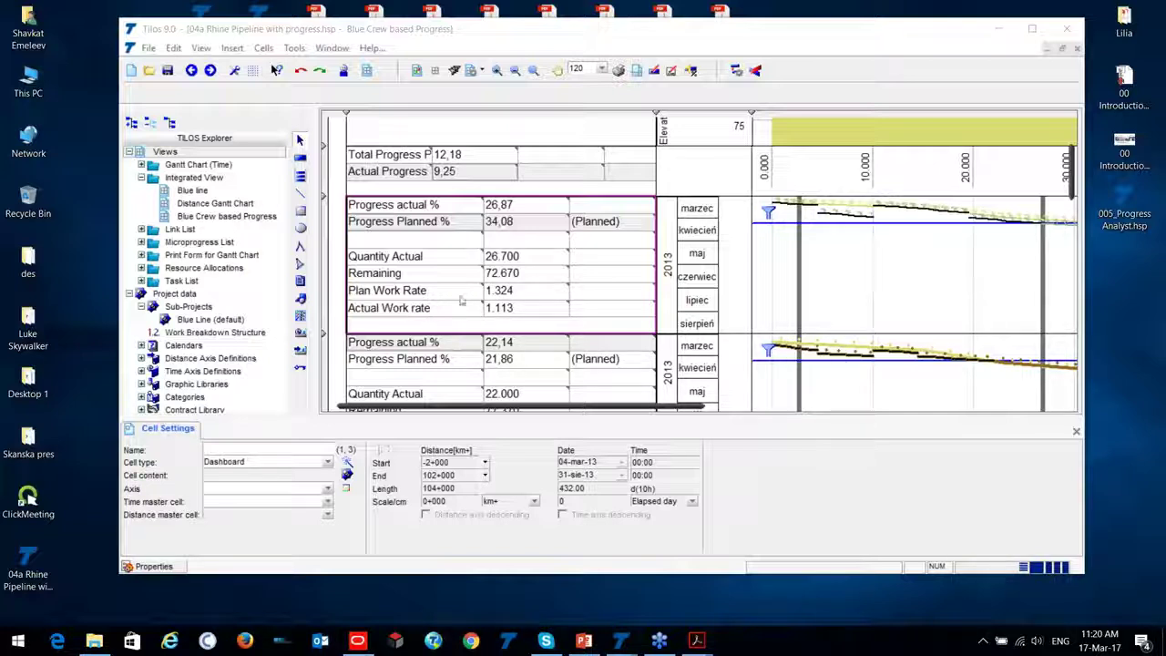
Step: Open the 005_Progress Analyst.hsp project, accepting the file conversion and creating a backup file first
double_click(1122, 206)
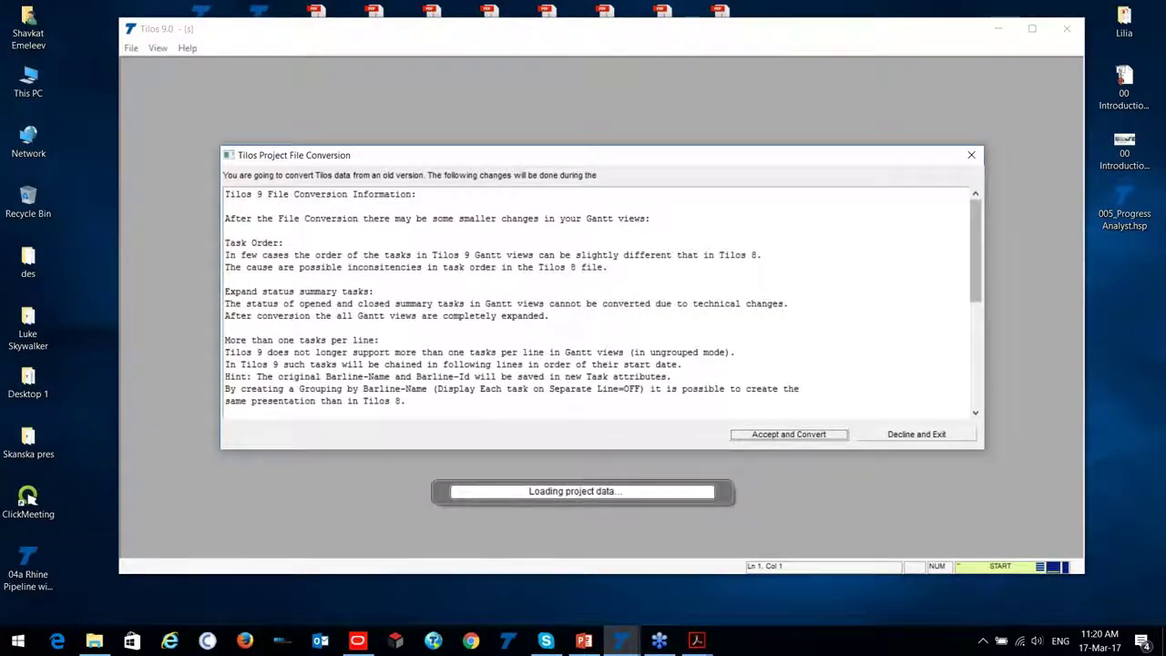
left_click(815, 436)
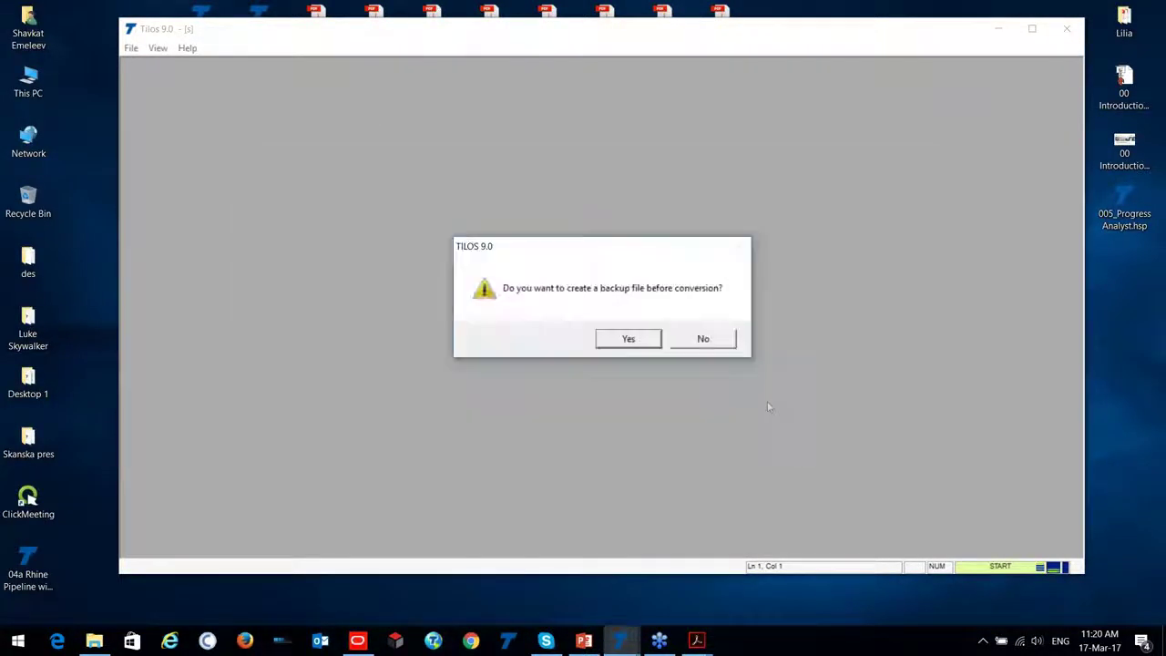
left_click(628, 339)
Step: Delete the existing excavation task and draw one from the Excavation template, starting 08-lip-13 at station 0 and about 1,850 m long
left_click(740, 351)
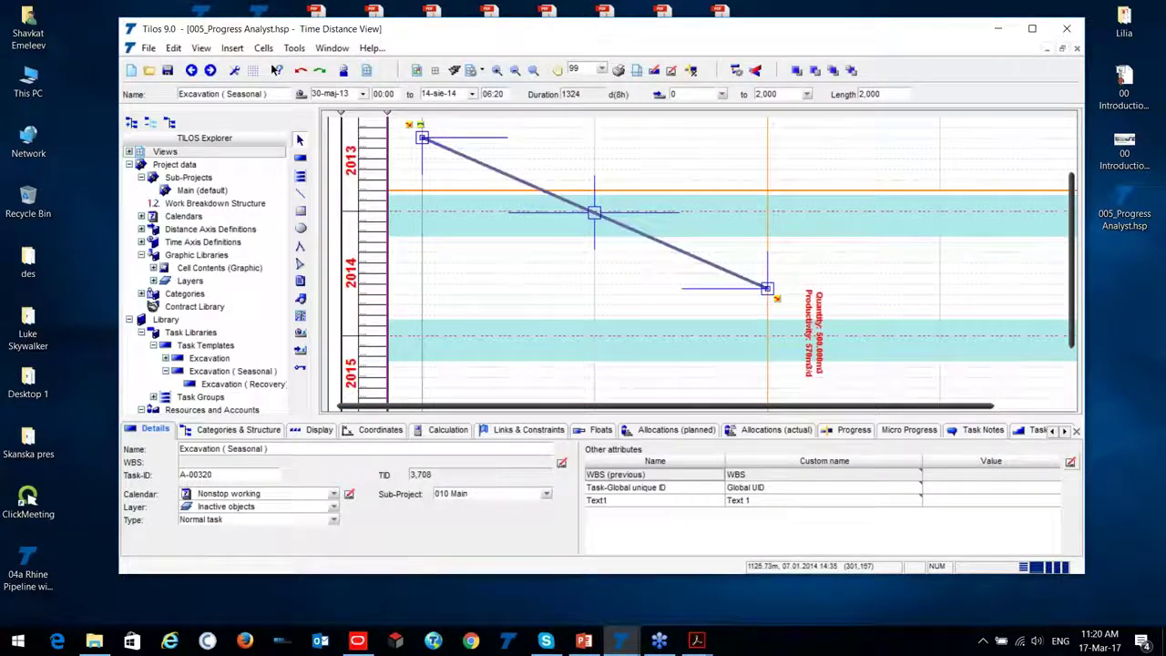
key("Delete")
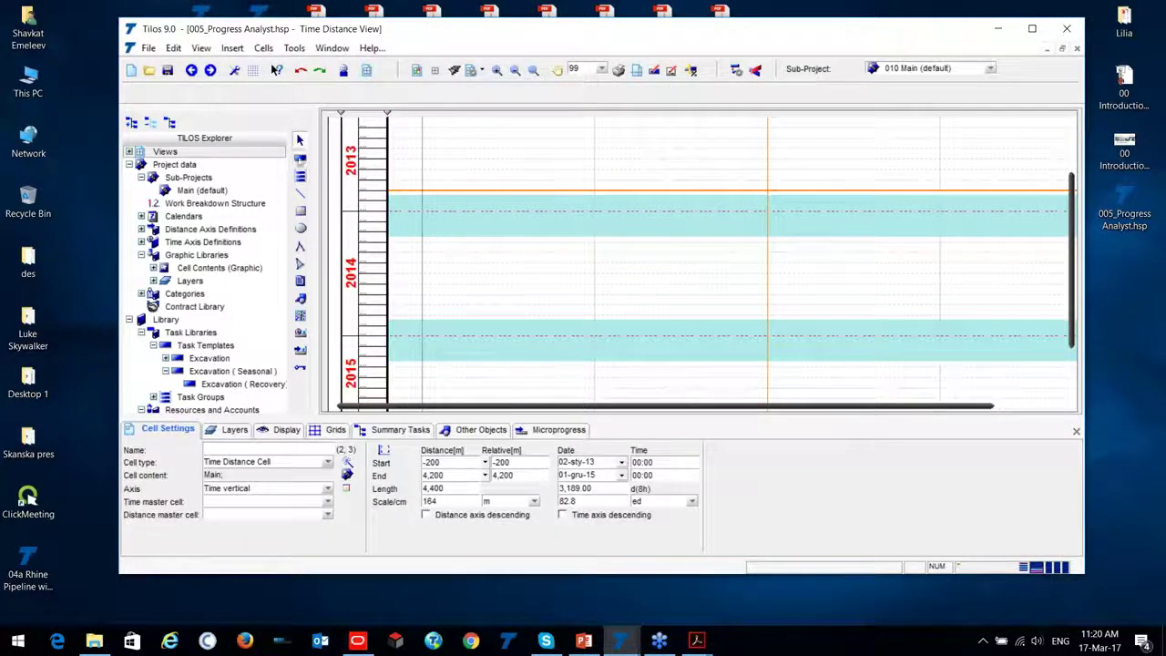
left_click(346, 93)
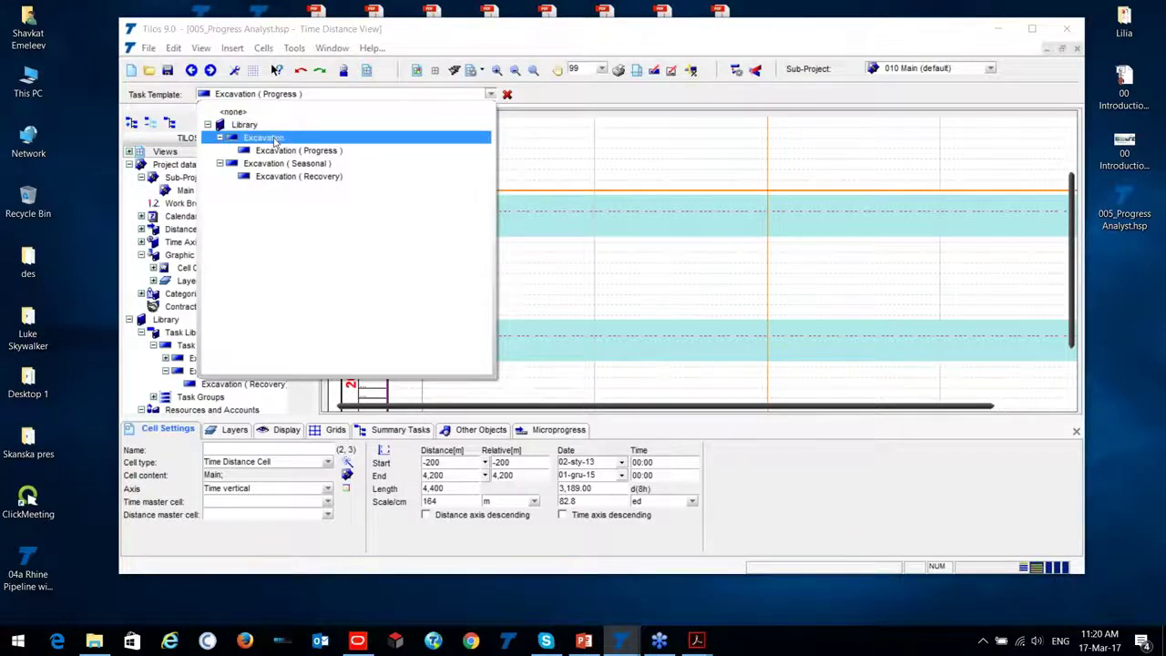
left_click(401, 134)
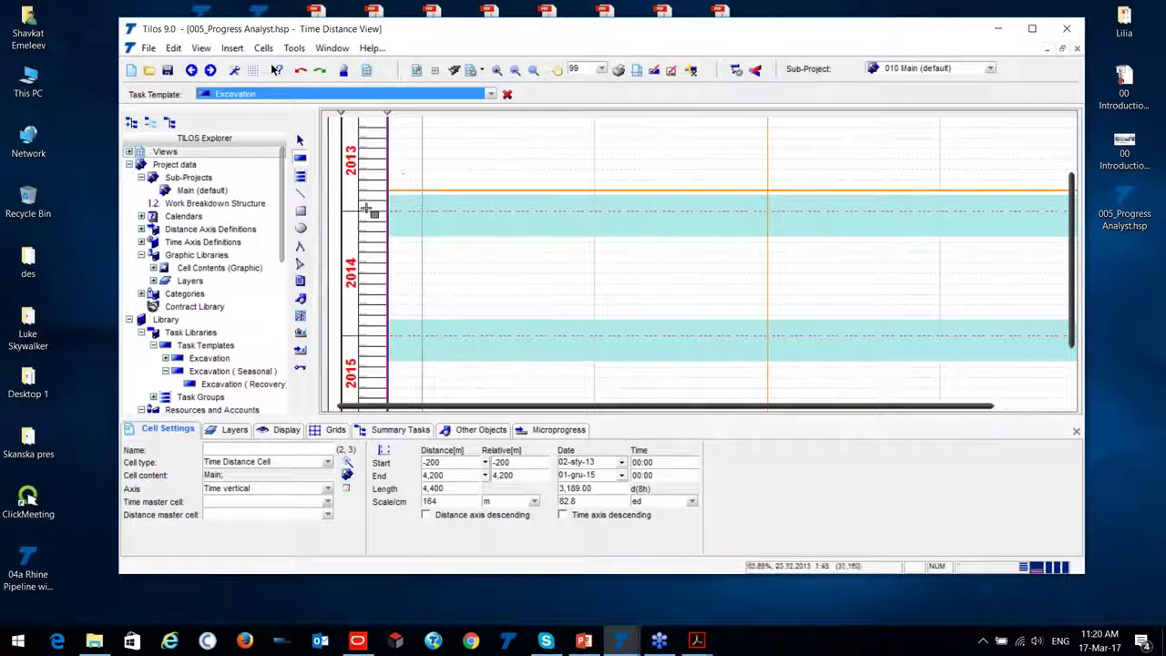
scroll(369, 201, "up", 2)
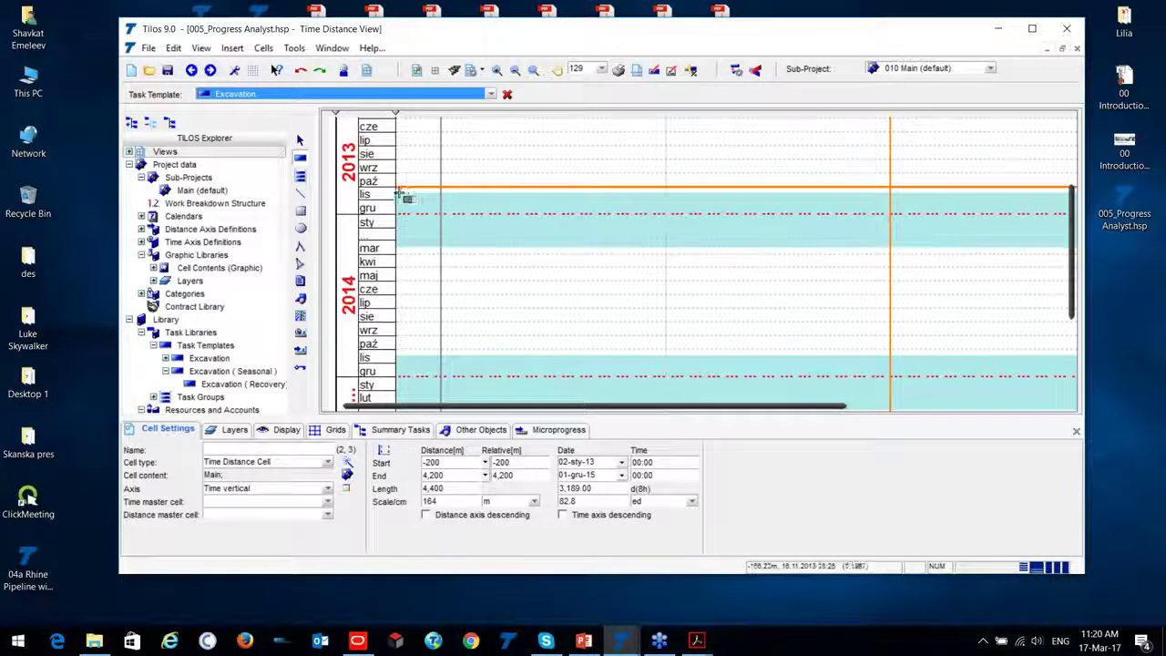
left_click(383, 238)
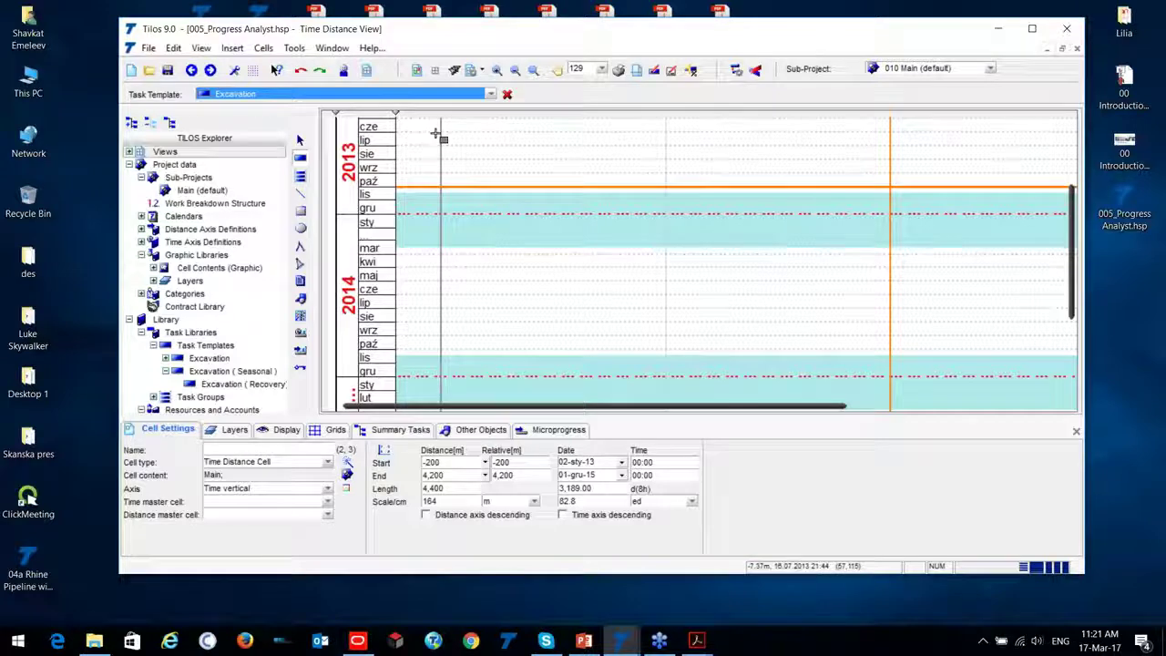
mouse_move(444, 134)
left_mouse_down()
mouse_move(756, 244)
mouse_move(856, 342)
left_mouse_up()
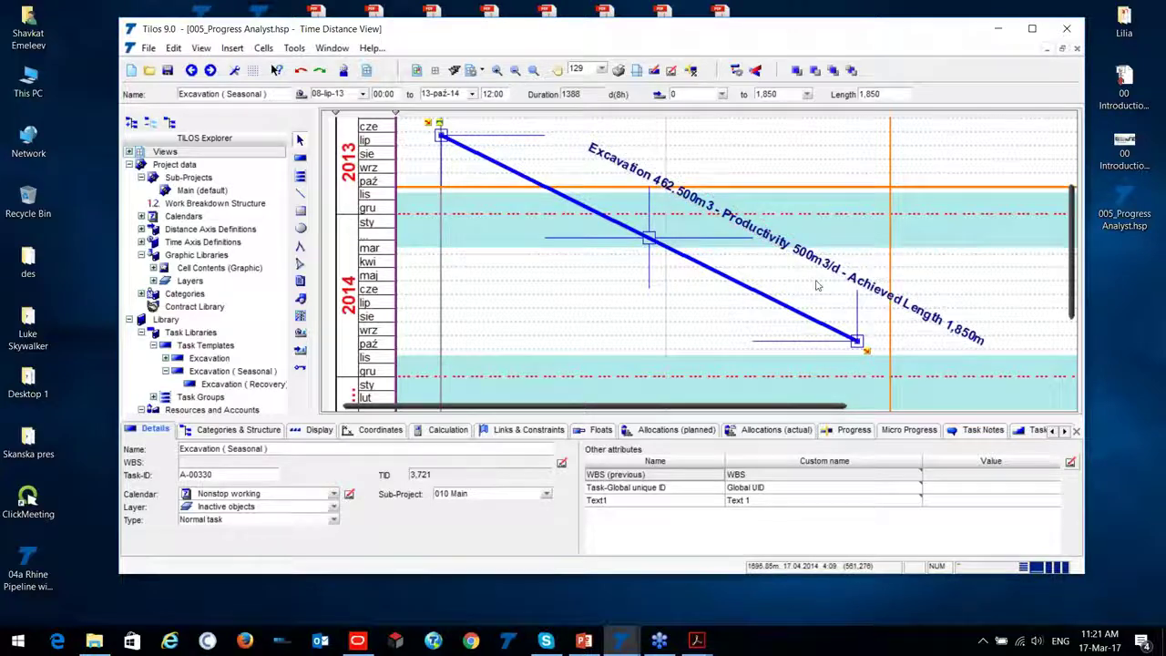
Step: Draw a task from the Excavation ( Seasonal ) template over the same 1,850 m, starting at the blue line's start point
scroll(821, 276, "up", 1)
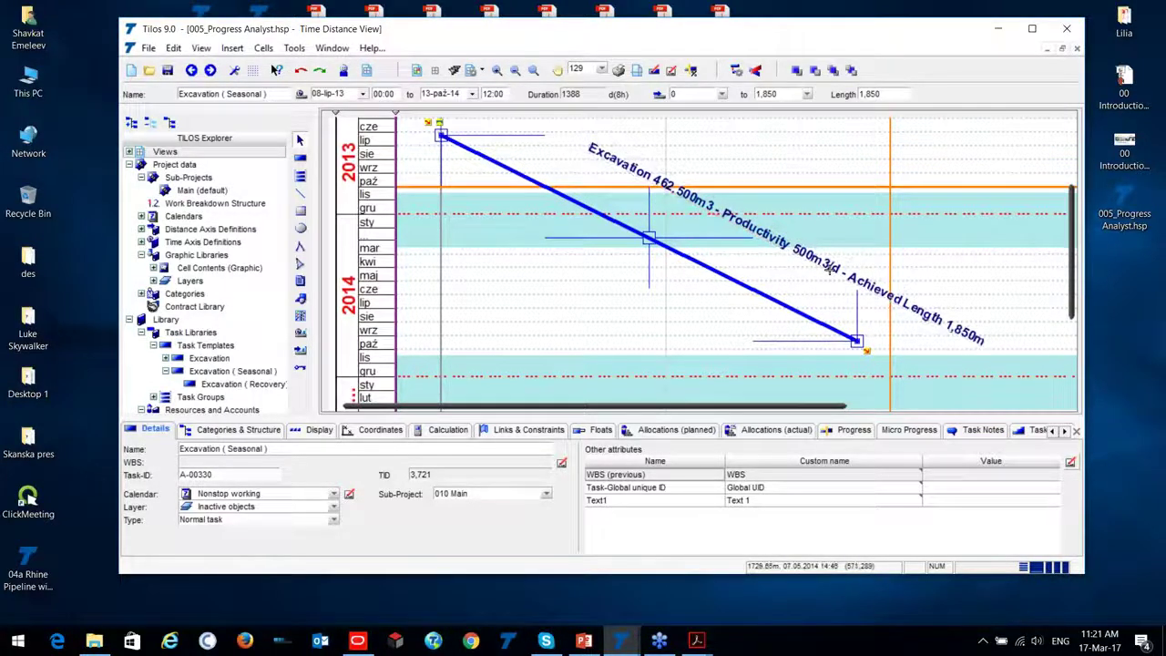
left_click(304, 157)
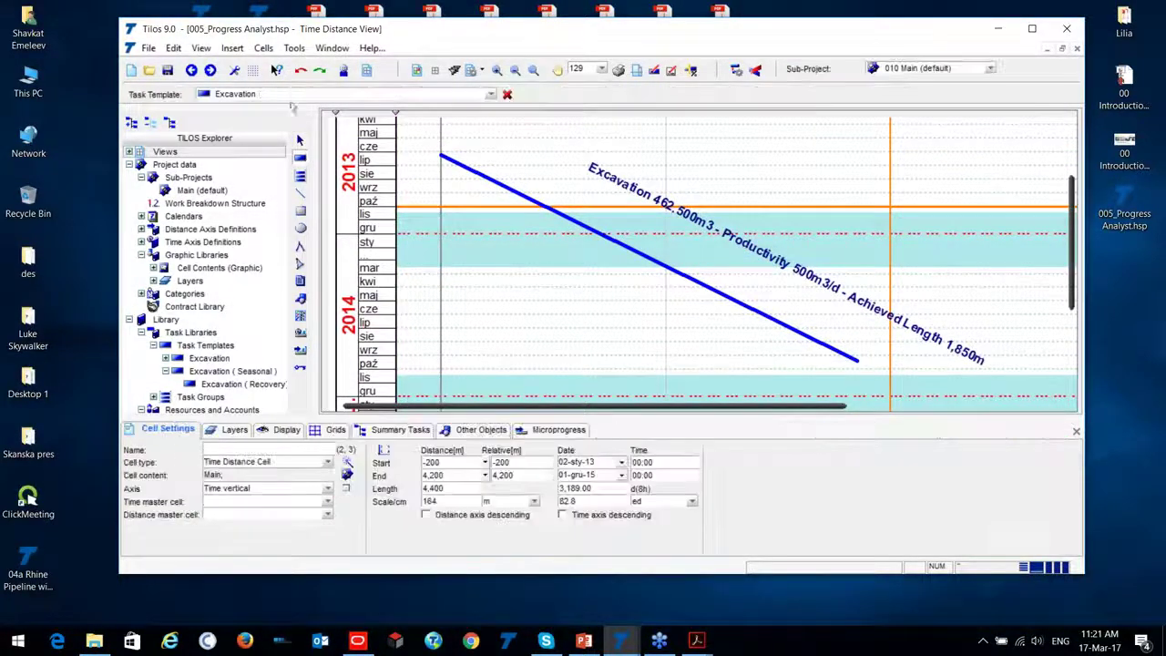
left_click(282, 98)
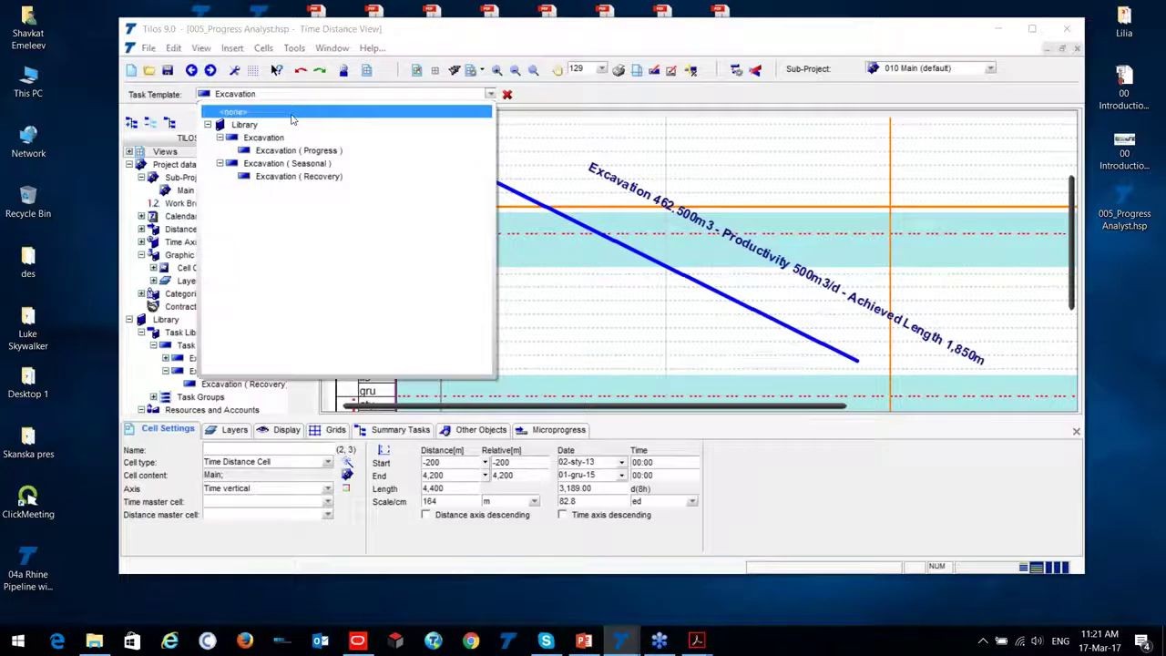
left_click(329, 167)
mouse_move(442, 156)
left_mouse_down()
mouse_move(702, 291)
mouse_move(717, 314)
mouse_move(838, 364)
mouse_move(856, 398)
left_mouse_up()
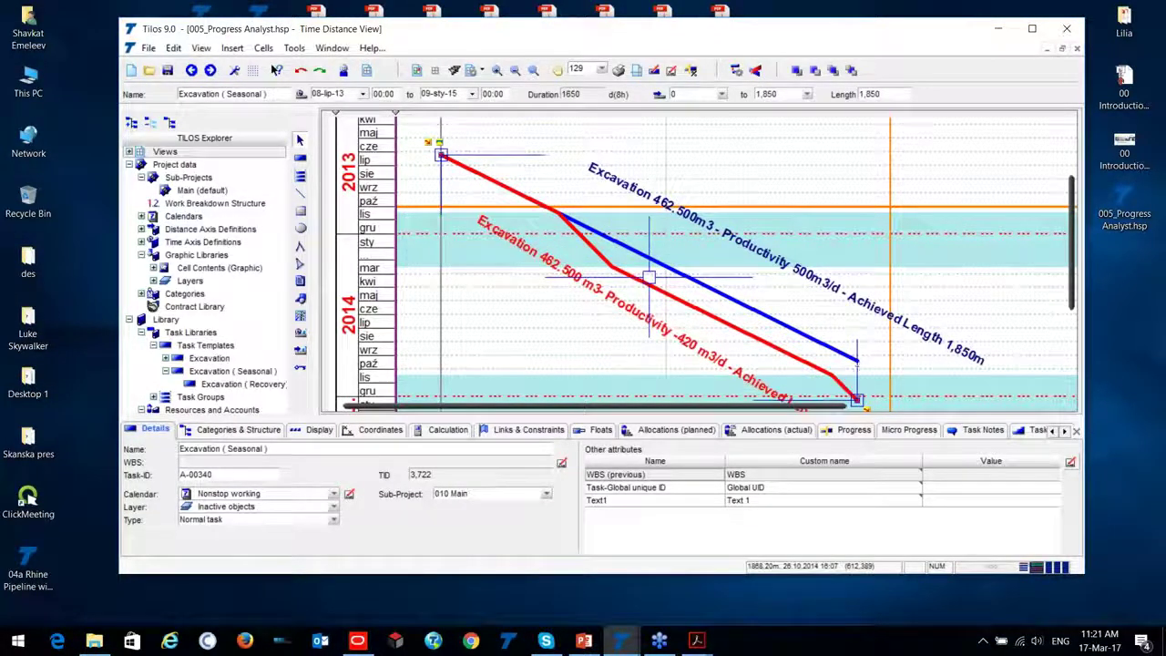
Step: Compare the productivity labels of the blue and red excavation lines and the red line's slope through the shaded winter periods
scroll(849, 324, "down", 2)
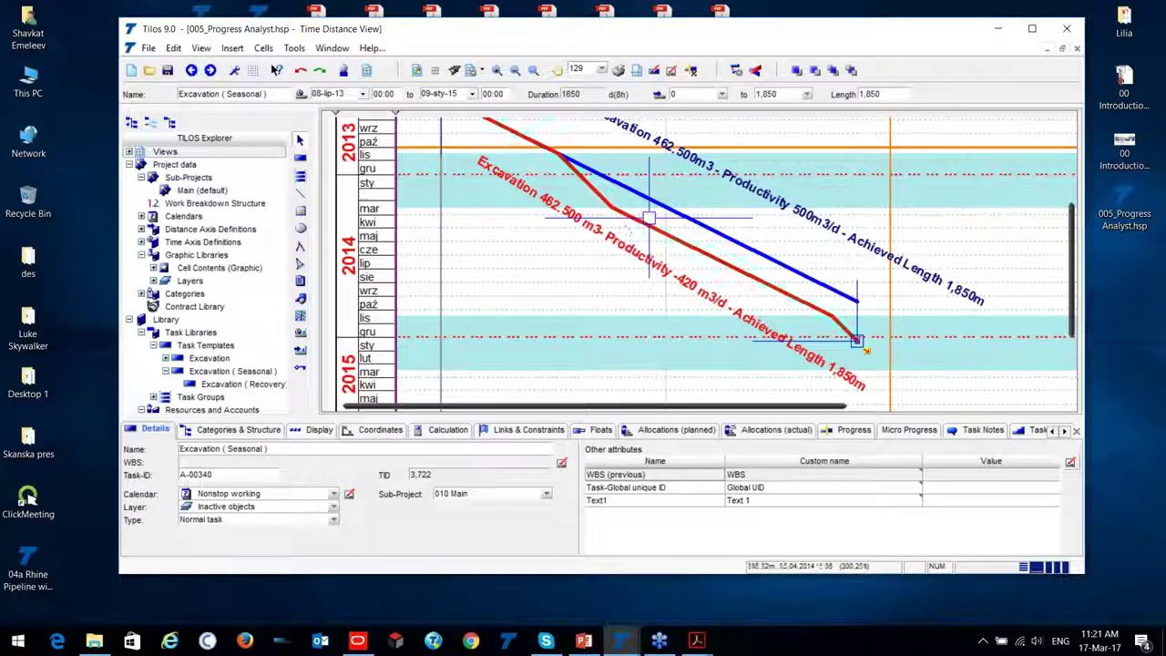
left_click(806, 221)
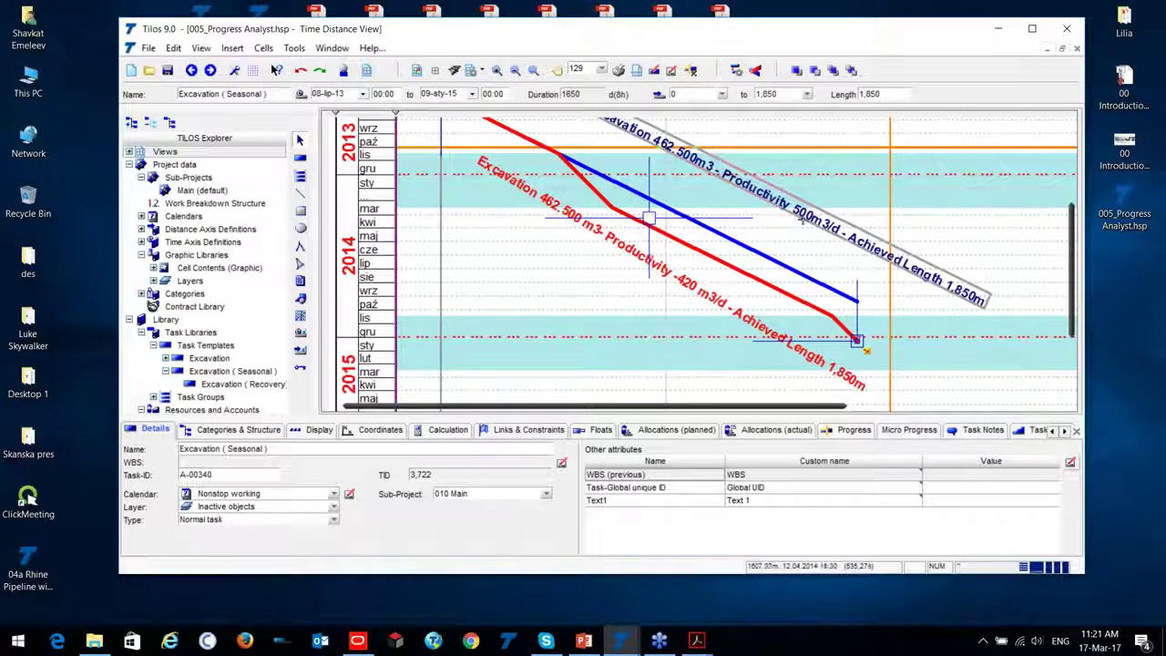
left_click(688, 296)
left_click(694, 289)
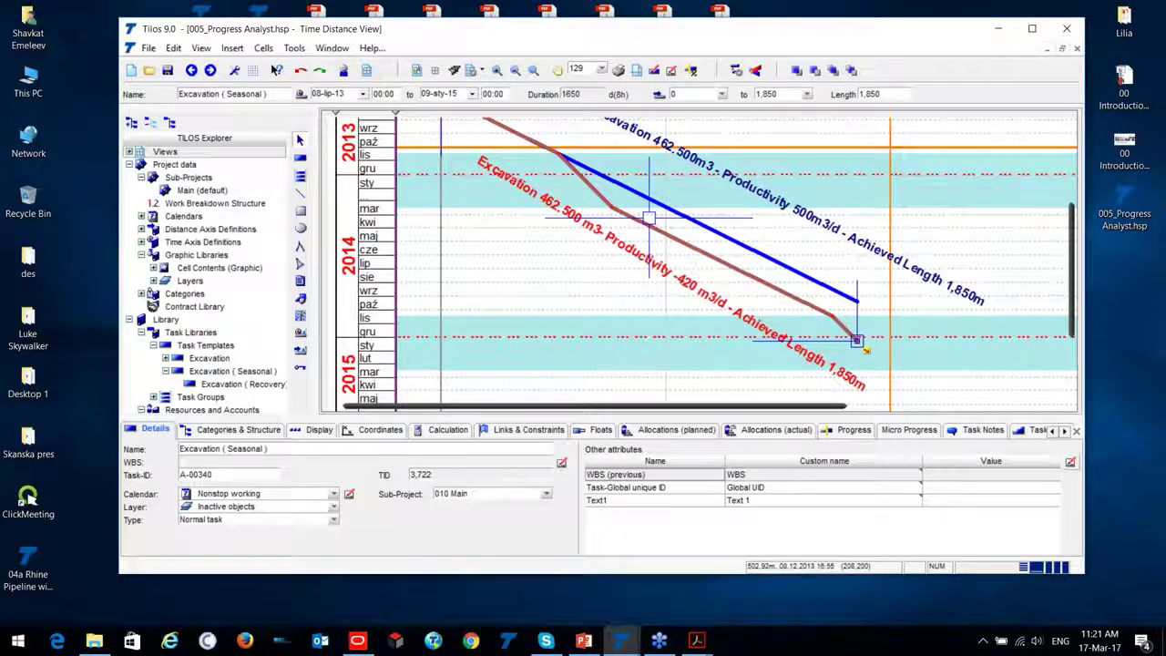
left_click(562, 160)
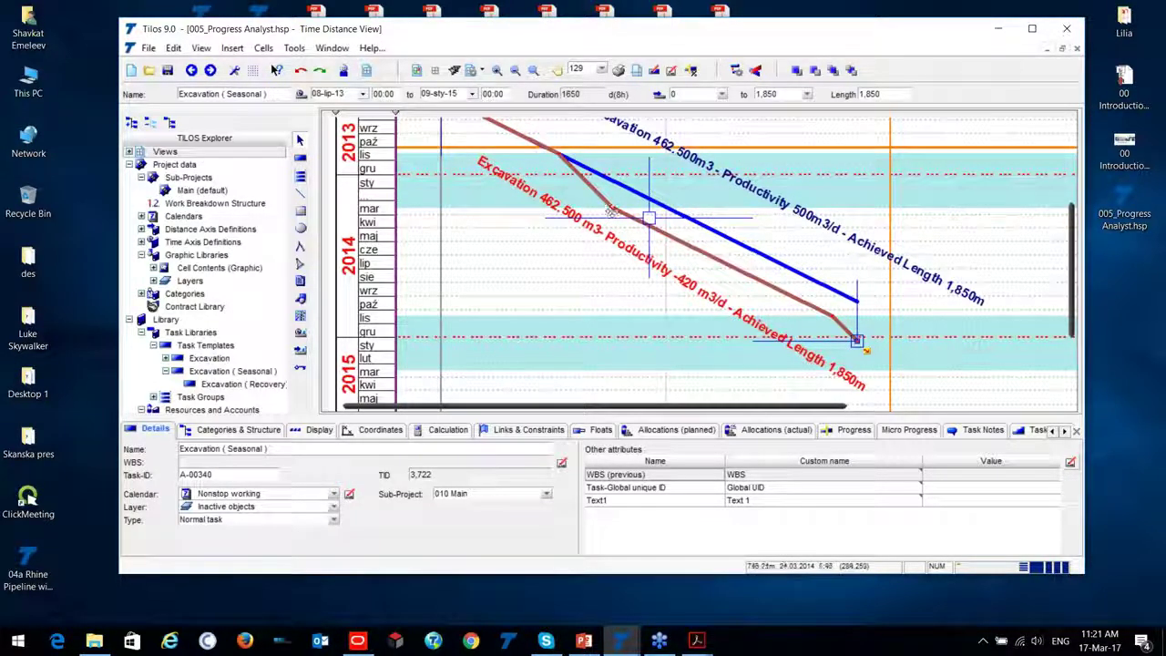
Step: Draw a task from the Excavation ( Recovery ) template, starting 08-lip-13 at station 0 and about 600 m long
scroll(612, 215, "up", 2)
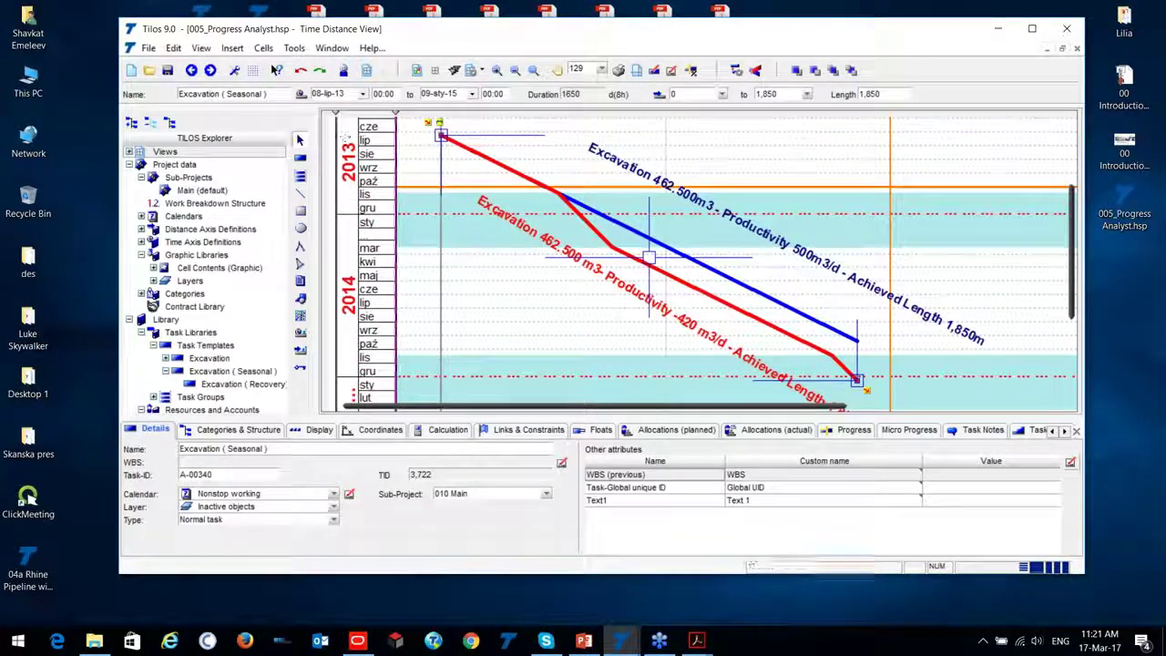
left_click(324, 126)
left_click(294, 94)
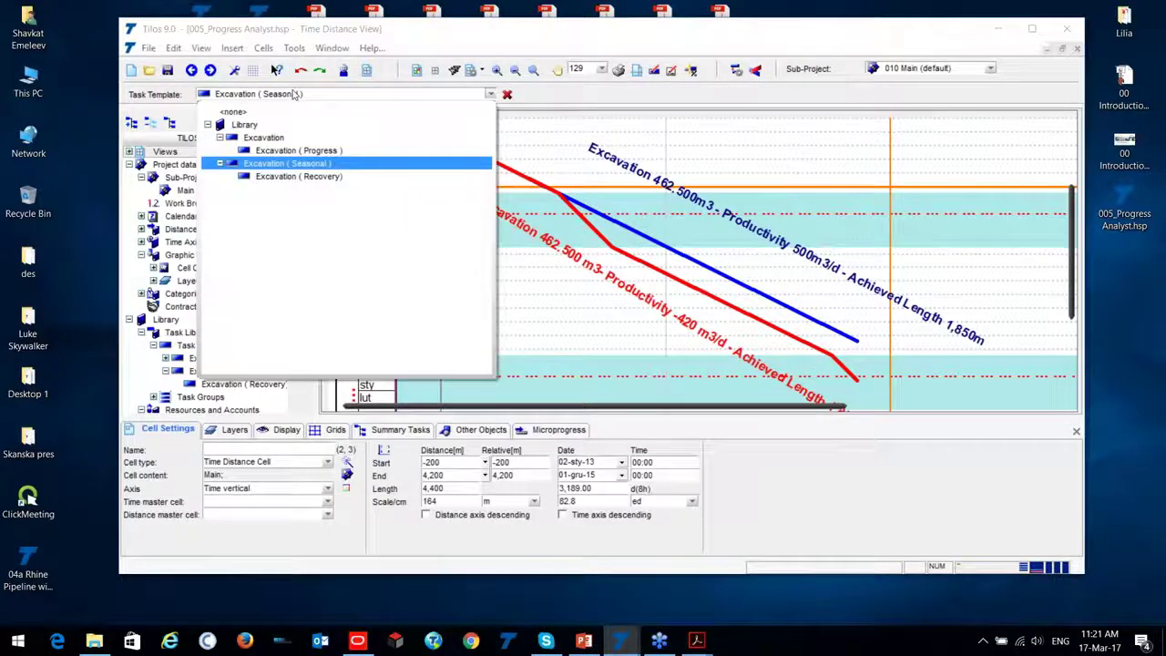
left_click(299, 176)
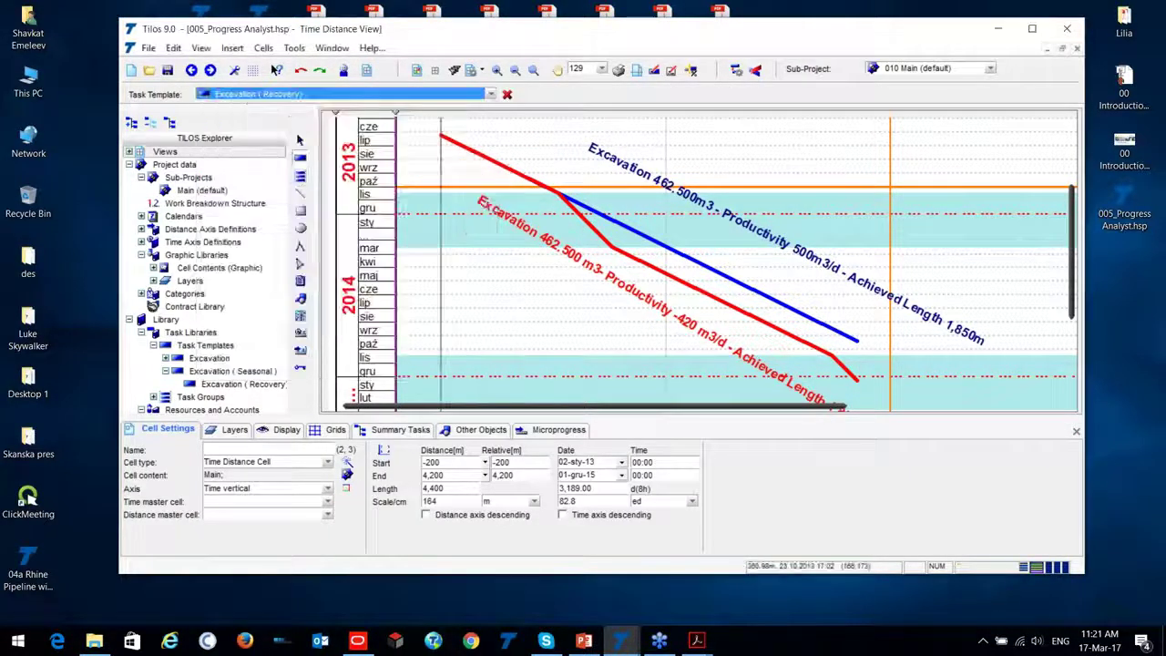
left_click(442, 136)
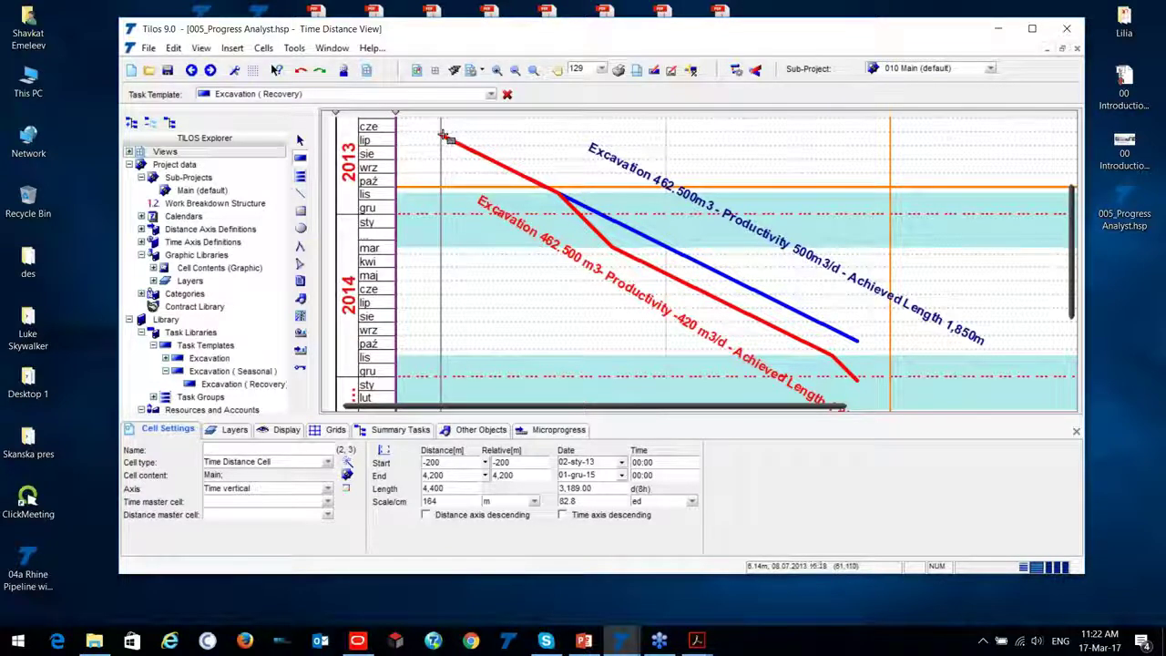
left_click(446, 139)
left_click_drag(492, 191, 576, 222)
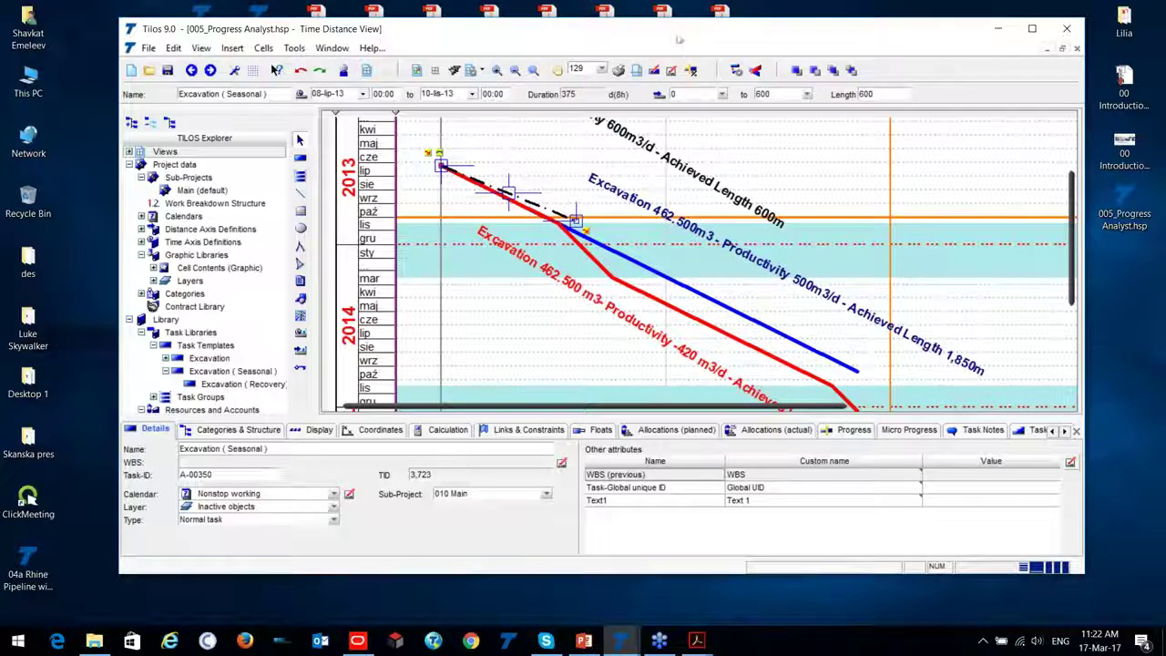
Step: Maximise the project window and extend the recovery excavation task to station 1,850
key("super+Up")
left_click(513, 125)
left_click_drag(455, 197, 742, 350)
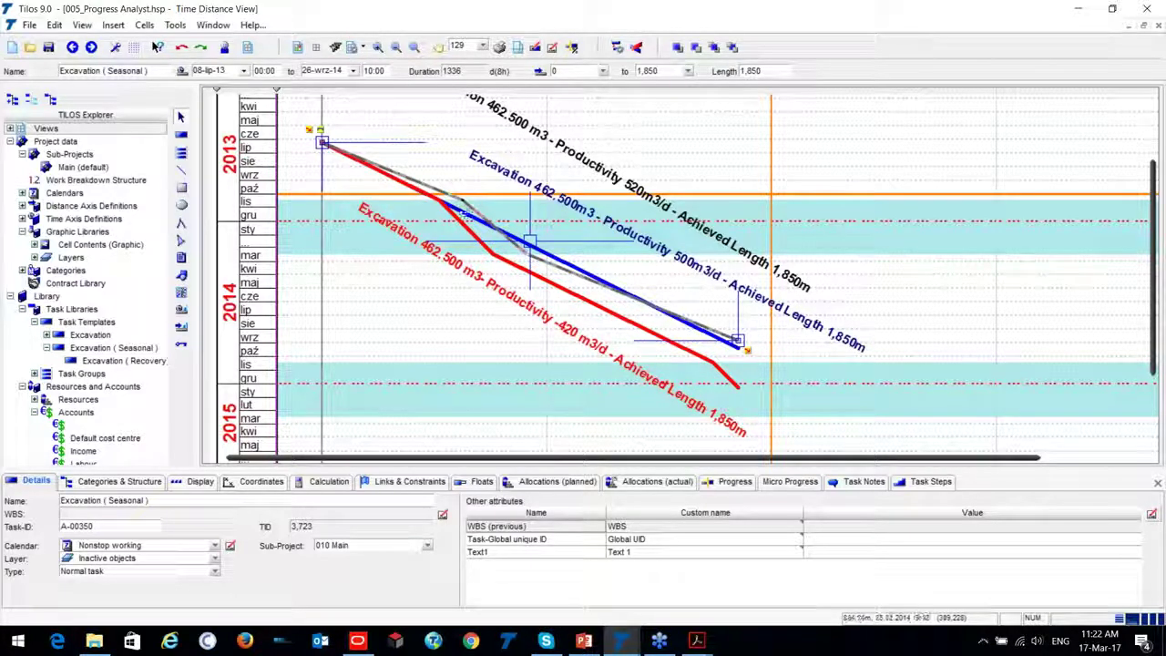
scroll(423, 183, "up", 2)
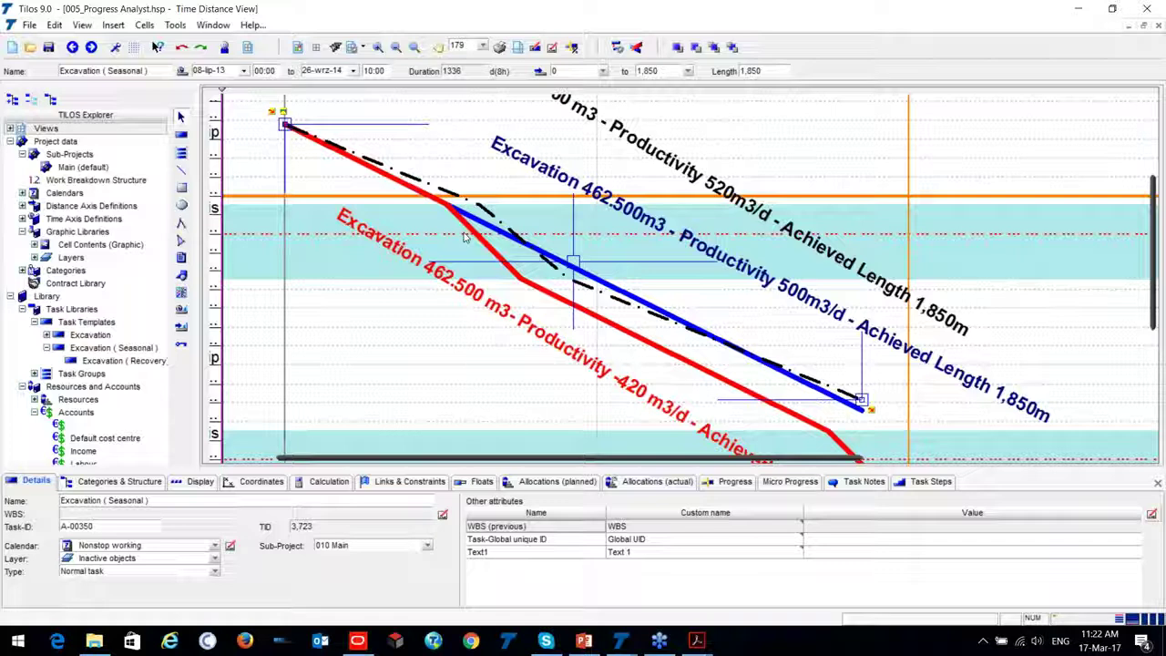
scroll(284, 339, "down", 5)
left_click(284, 339)
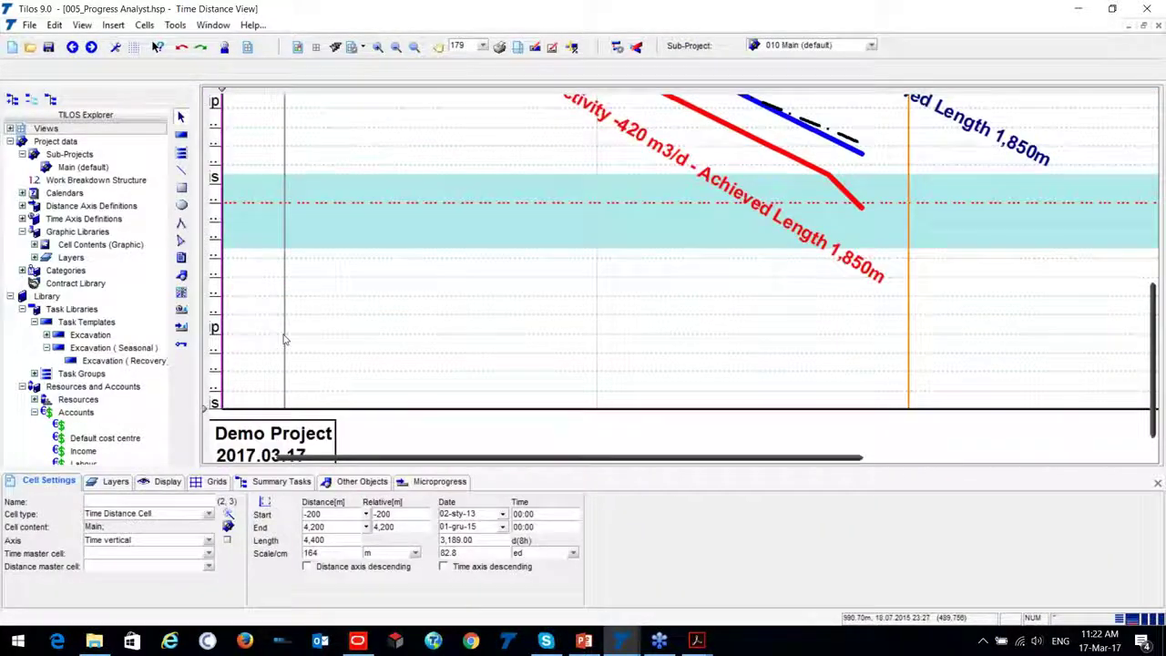
scroll(510, 351, "down", 2)
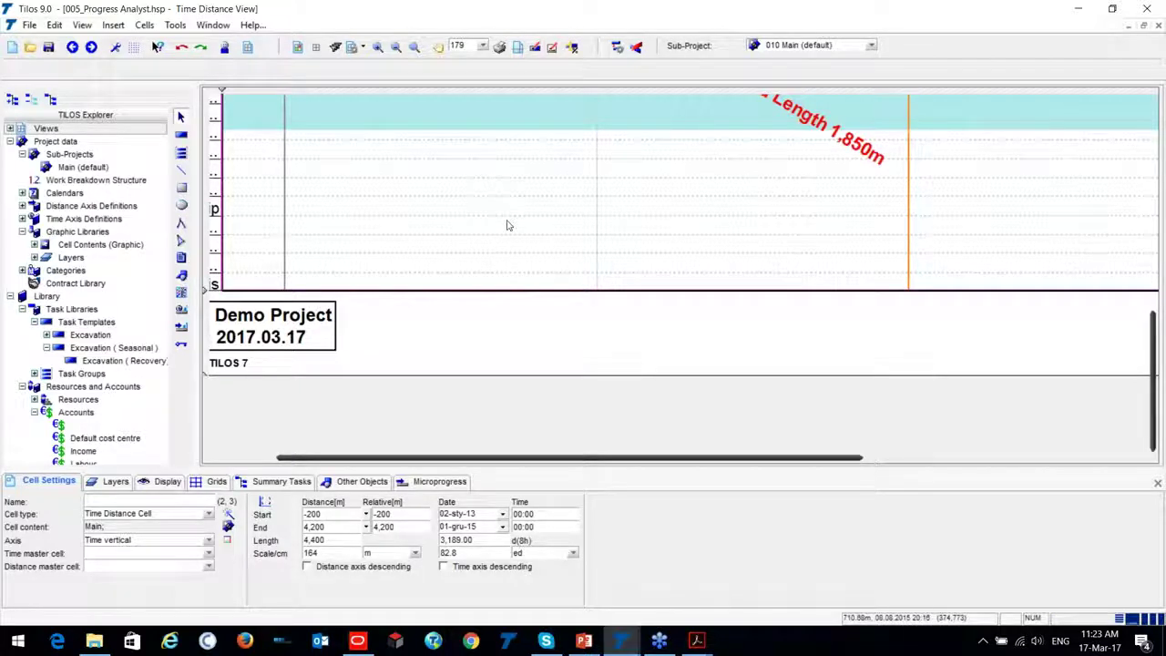
Step: Switch to the demo.hsp project and draw a task without a template from 21-mar-17 to 04-kwi-17, about 2,100 m long from station 0
mouse_move(622, 642)
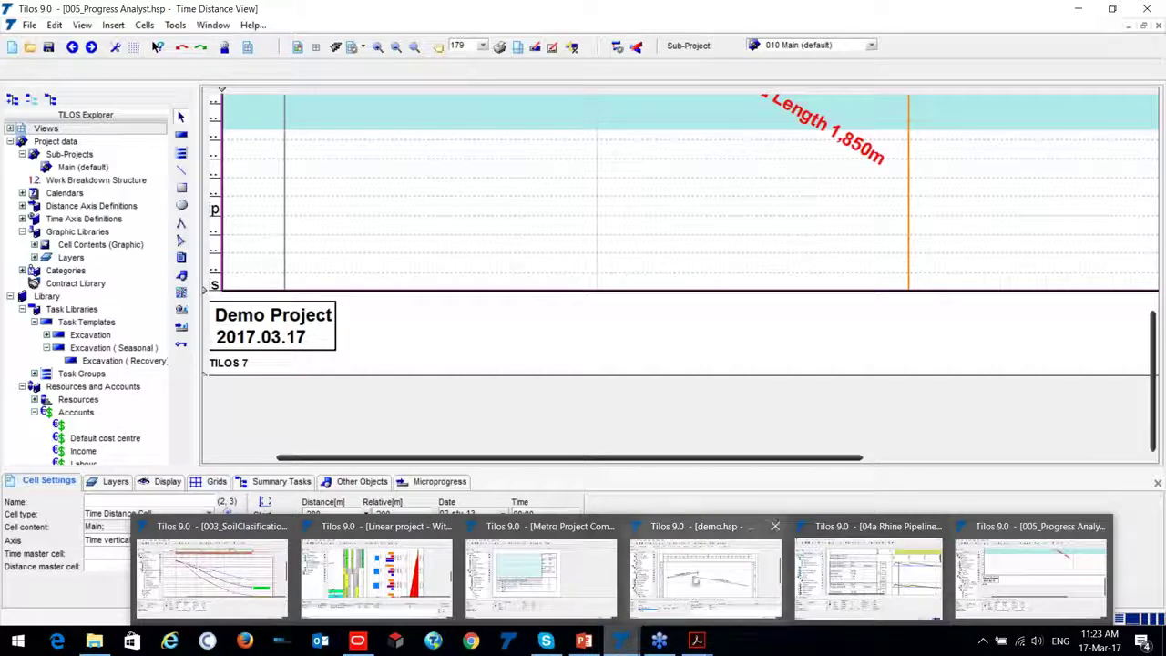
left_click(703, 575)
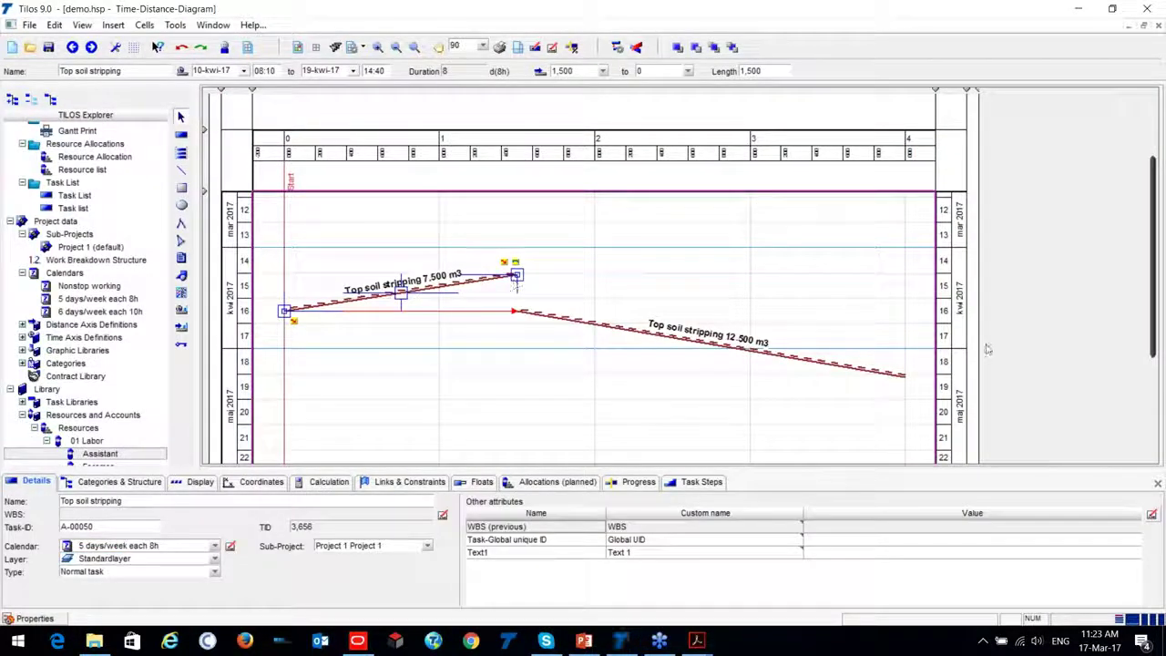
left_click(214, 118)
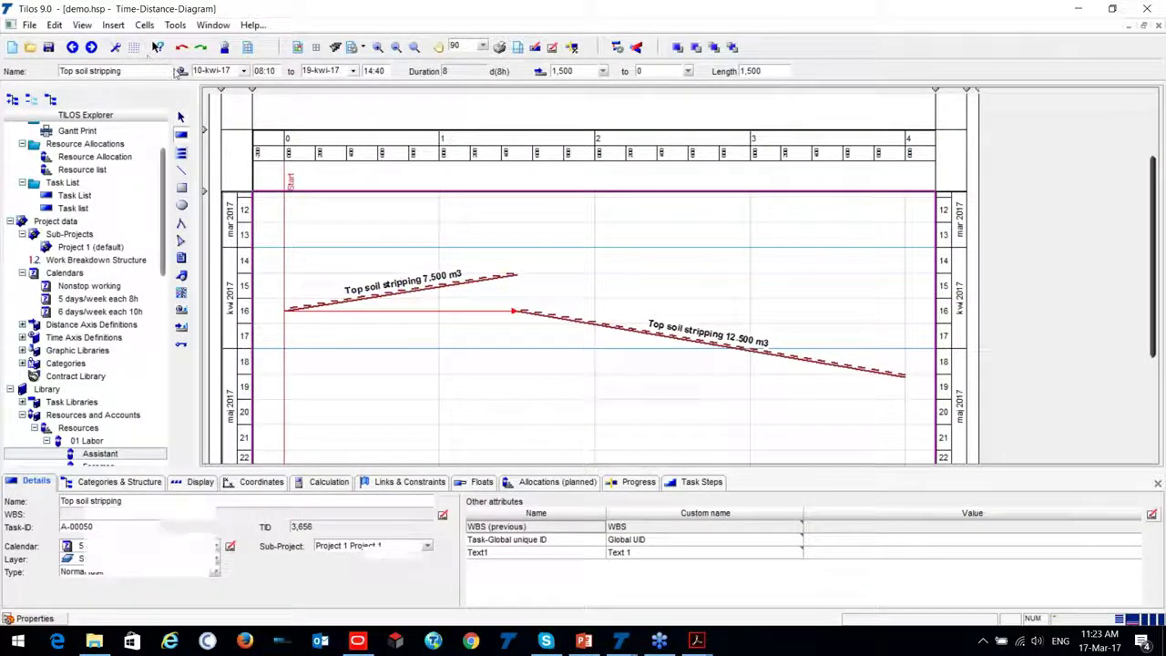
left_click(244, 71)
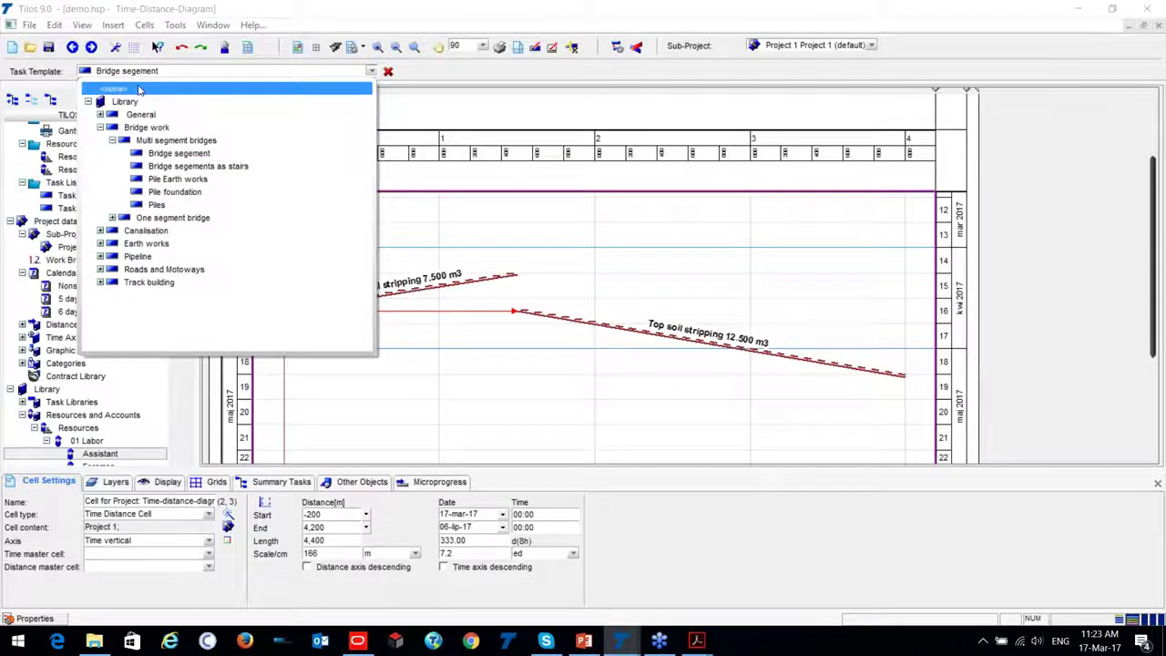
left_click(119, 85)
left_click_drag(285, 204, 608, 255)
Step: Display the new task as a full-block rectangle with its task line hidden and a light green fill
left_click(193, 482)
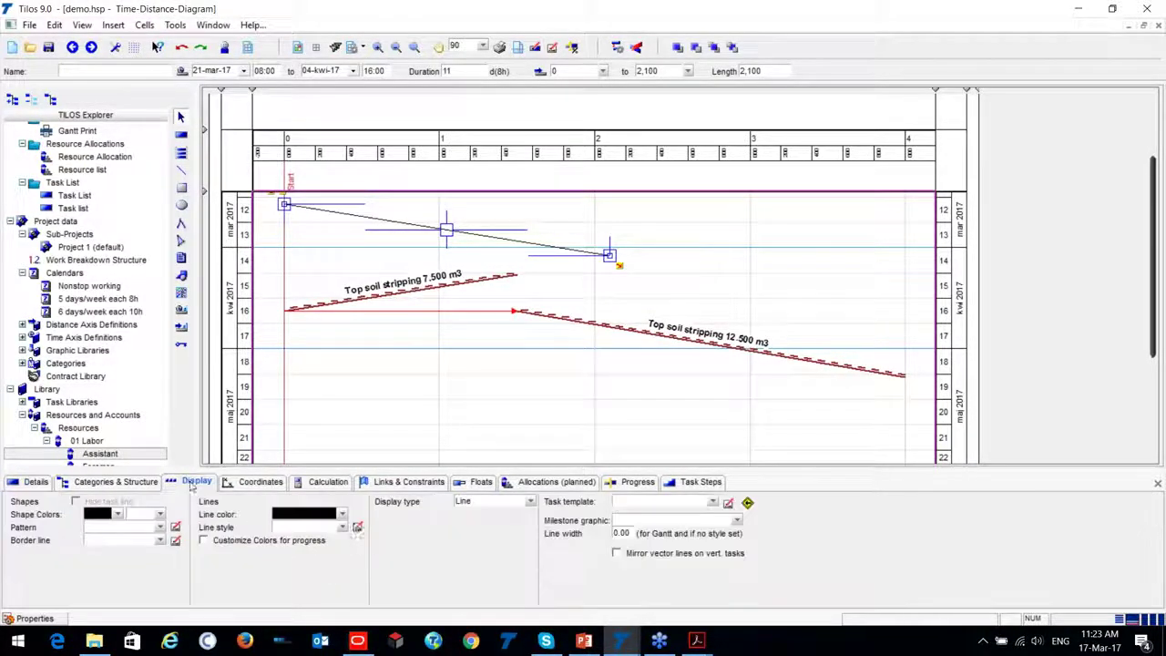
left_click(502, 501)
left_click(510, 366)
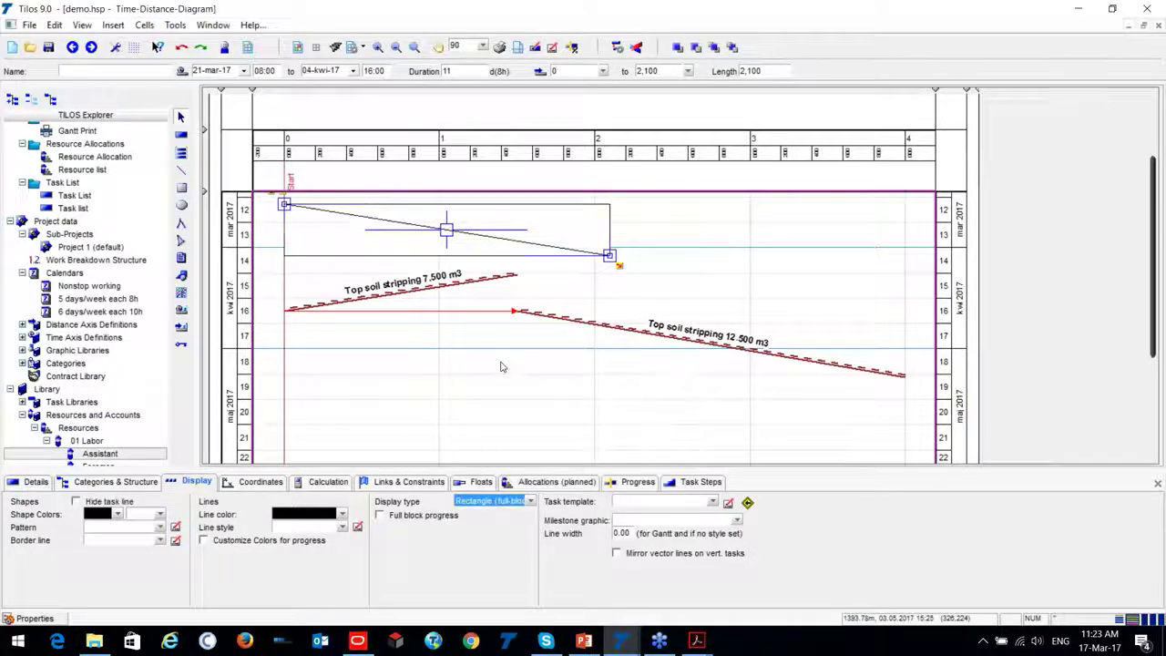
left_click(75, 501)
left_click(116, 513)
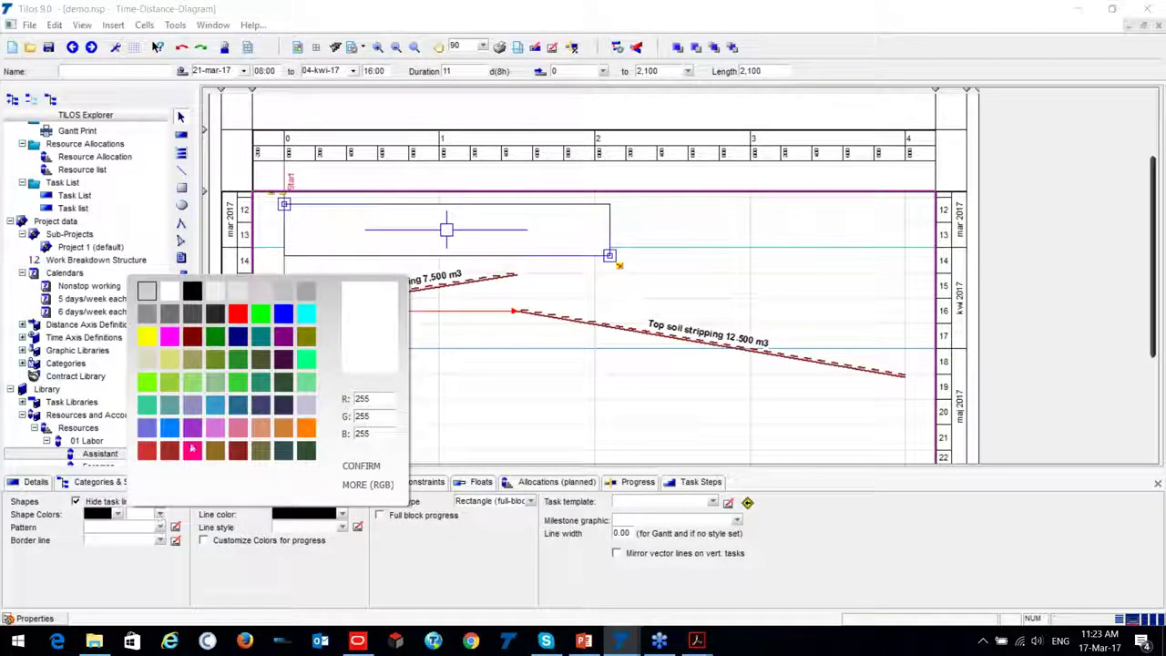
left_click(173, 382)
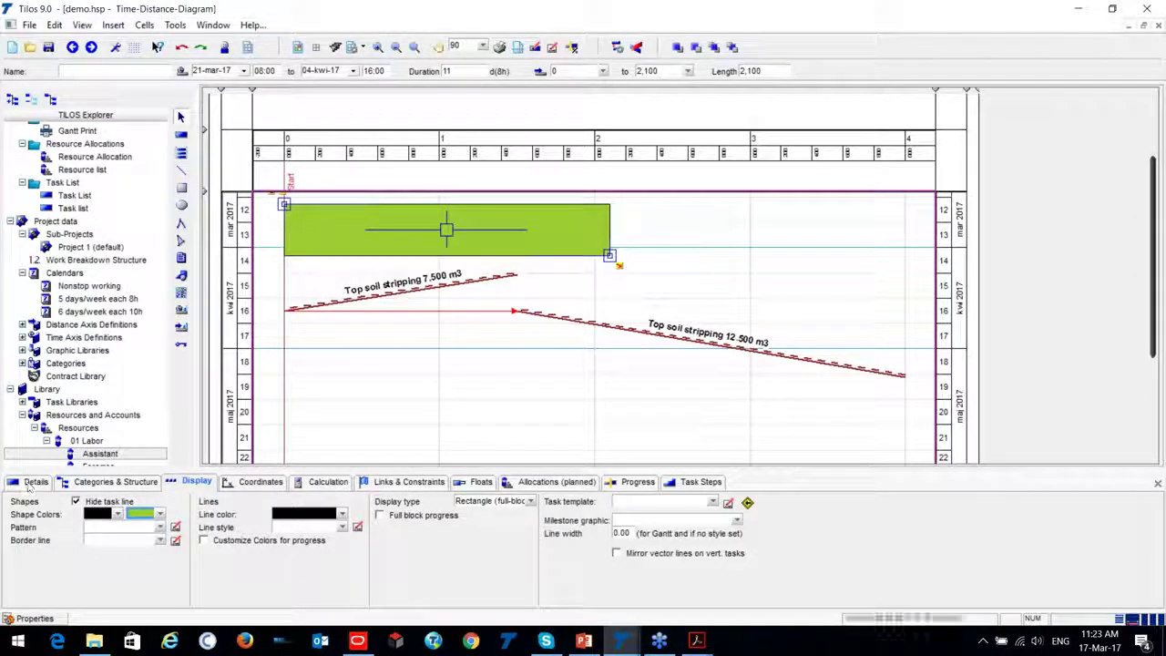
Step: Add a text field inside the green rectangle and select it
left_click(446, 239)
left_click_drag(343, 218, 510, 252)
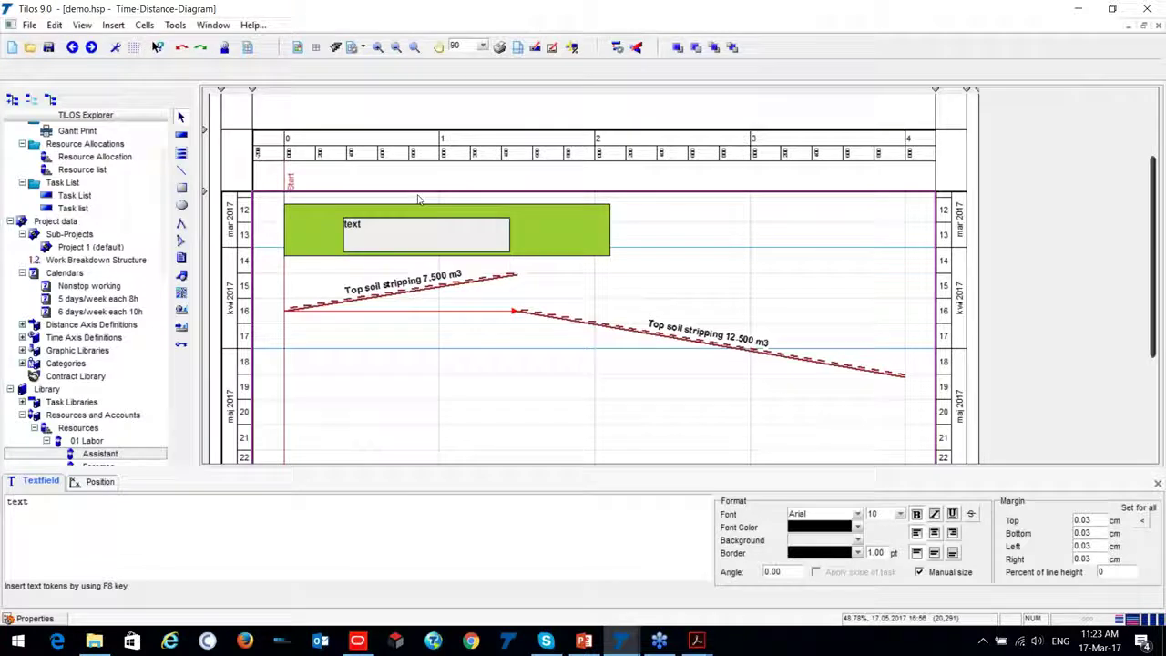
left_click(418, 199)
left_click(425, 235)
left_click(97, 510)
type("Desing")
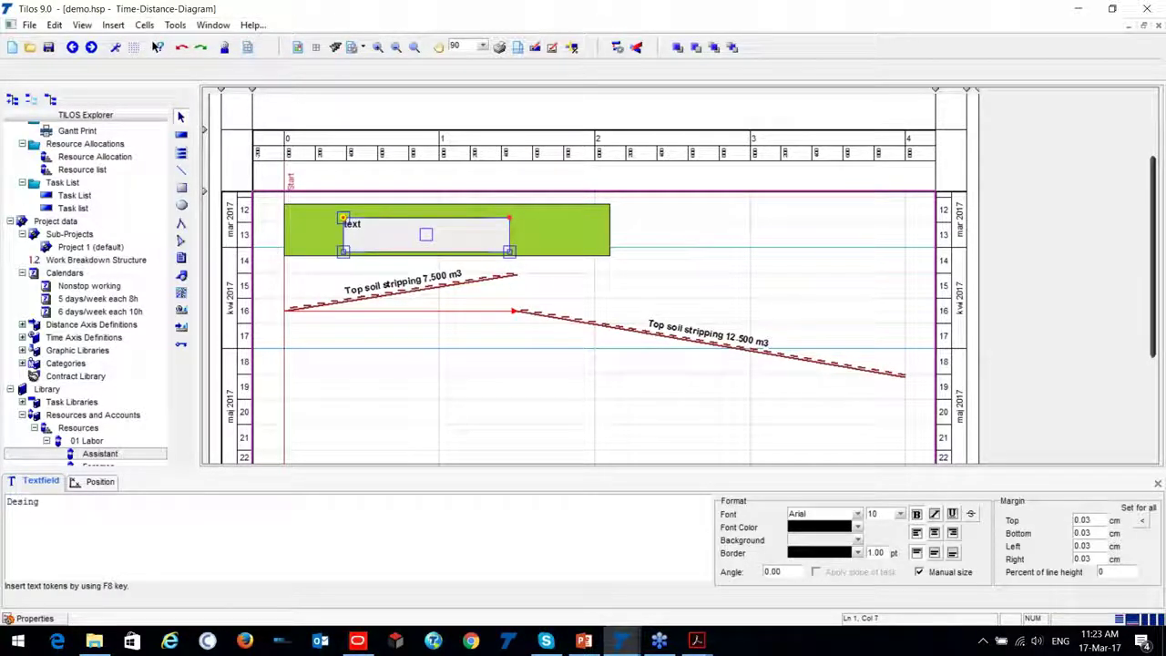
key("BackSpace")
key("BackSpace")
key("BackSpace")
key("BackSpace")
key("BackSpace")
key("BackSpace")
key("BackSpace")
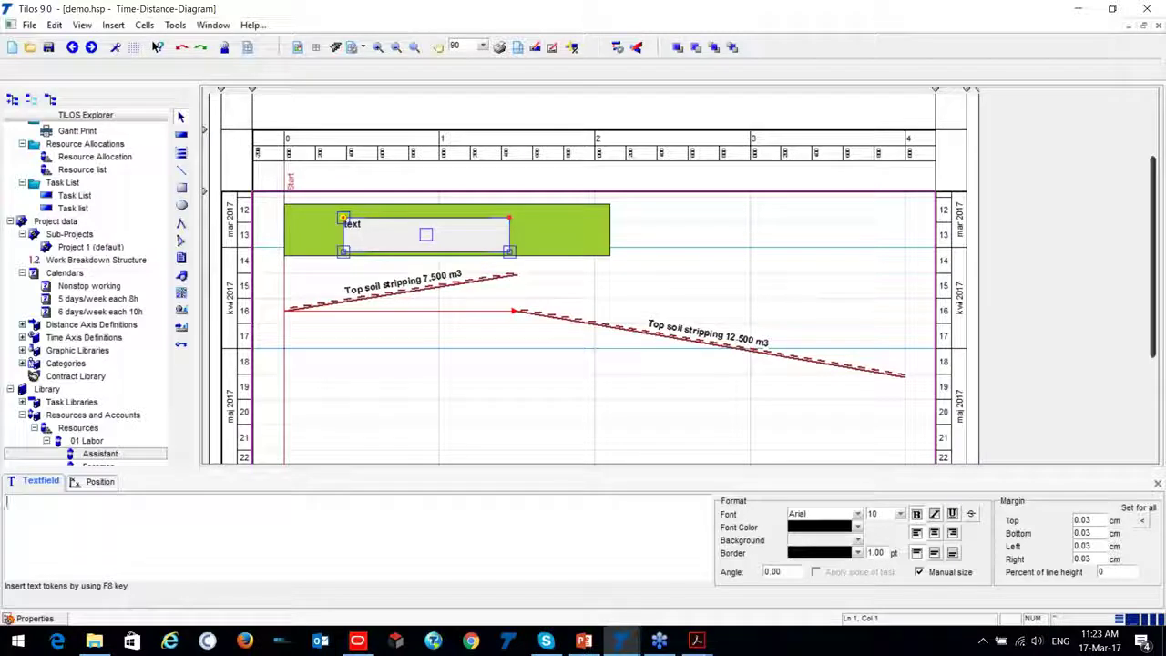
Step: Set the text field's text to Procurement, shrink the field and place it near the middle of the green rectangle
type("Procure")
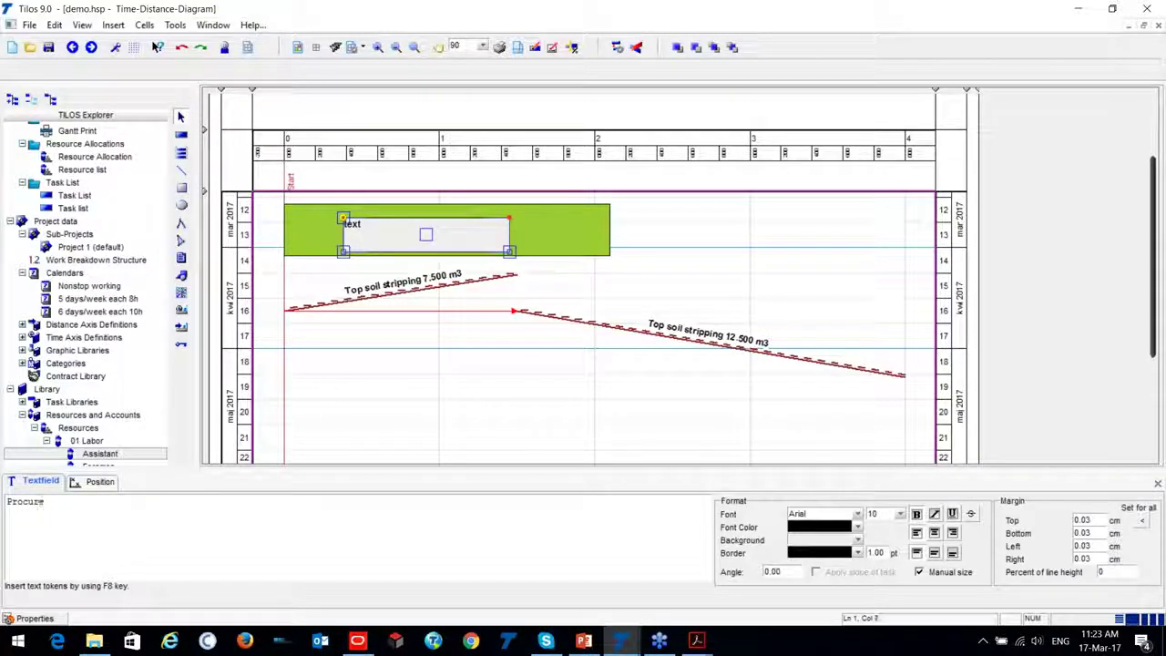
left_click(447, 382)
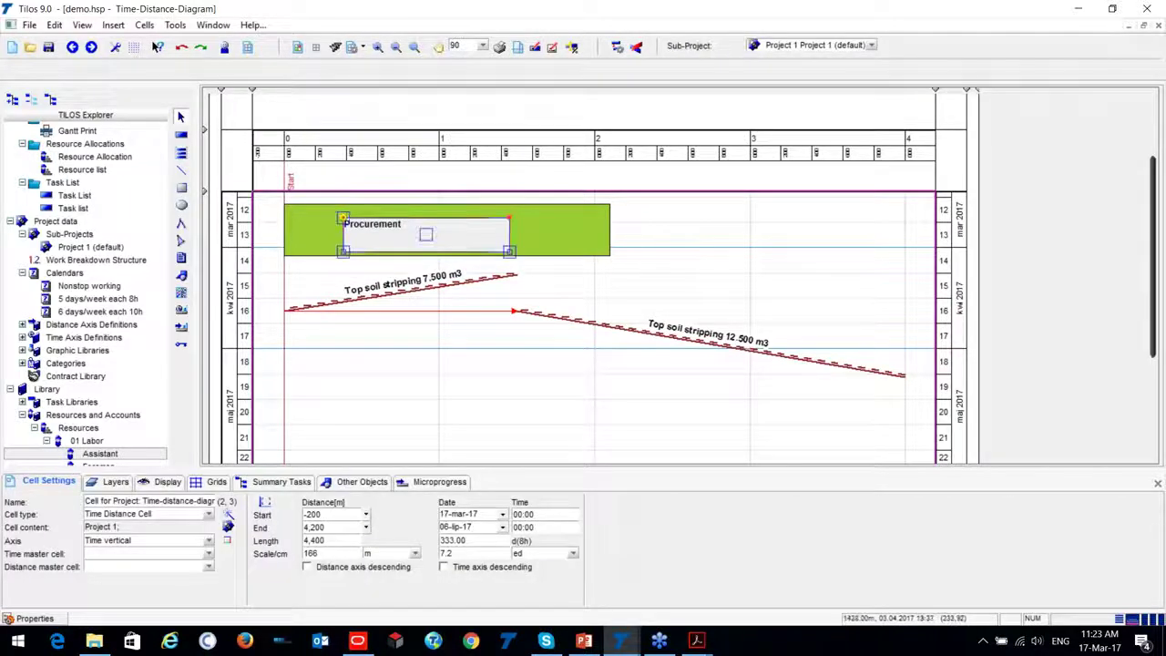
left_click(427, 234)
left_click_drag(508, 251, 438, 228)
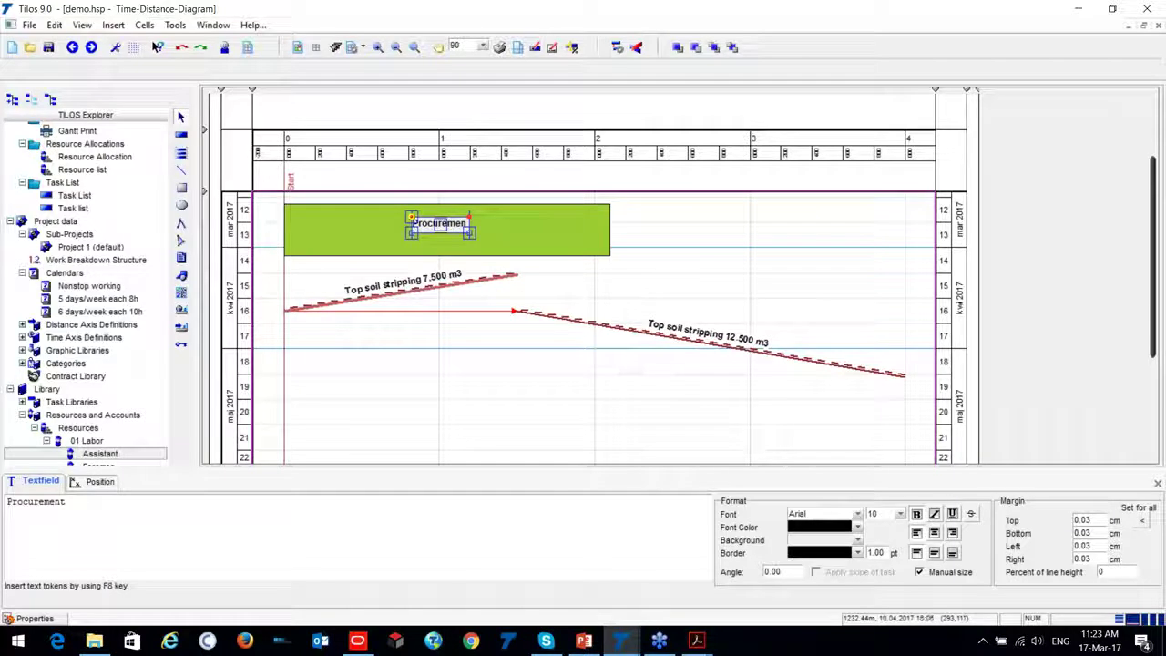
mouse_move(471, 246)
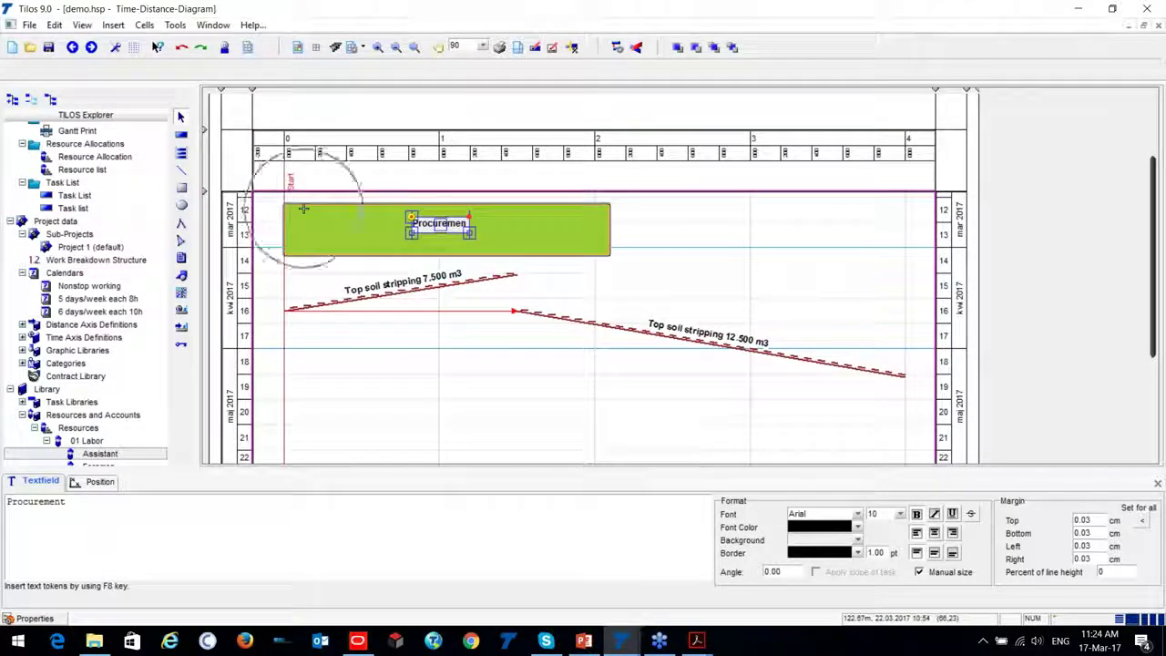
left_click(610, 258)
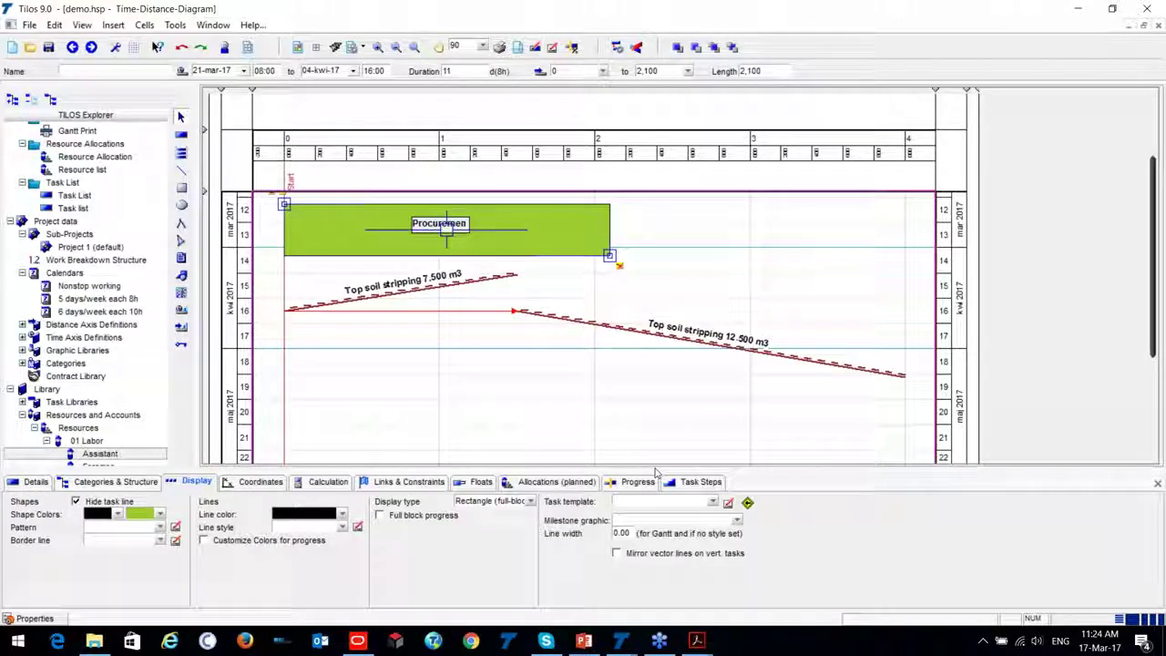
left_click(406, 390)
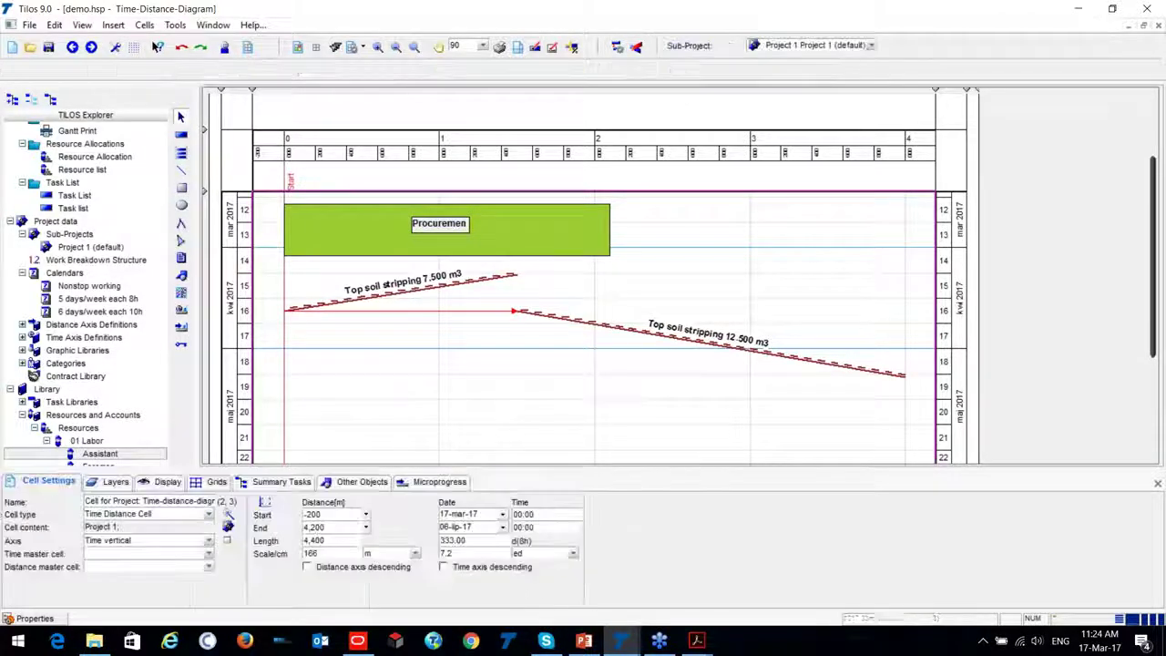
scroll(334, 252, "down", 1)
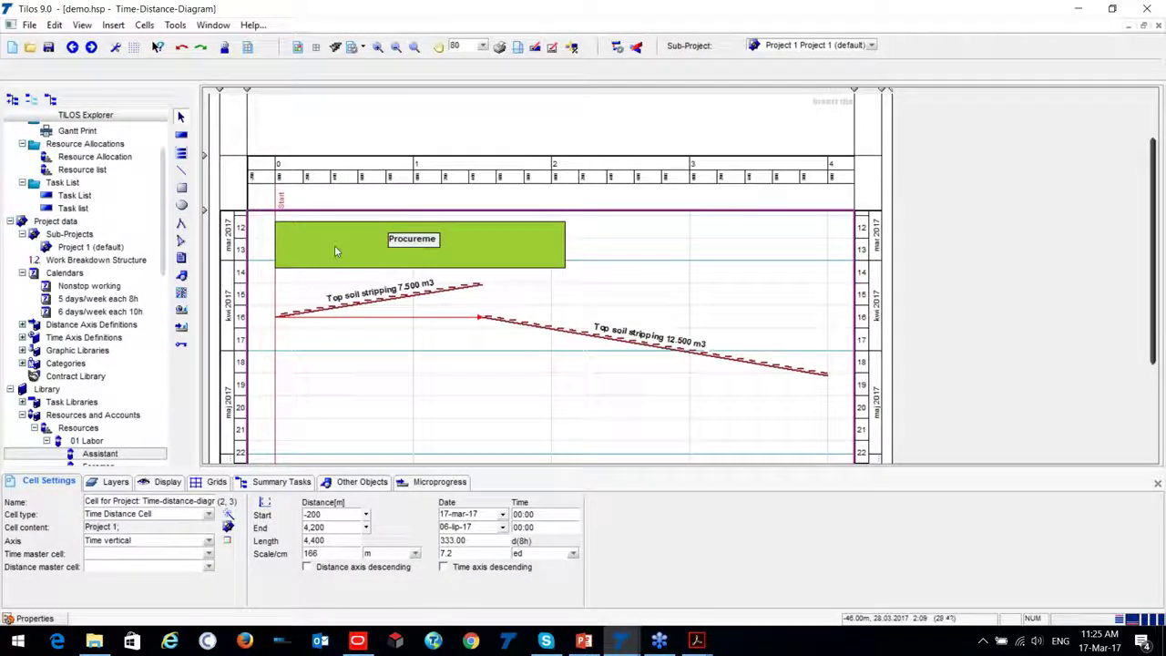
left_click(64, 247)
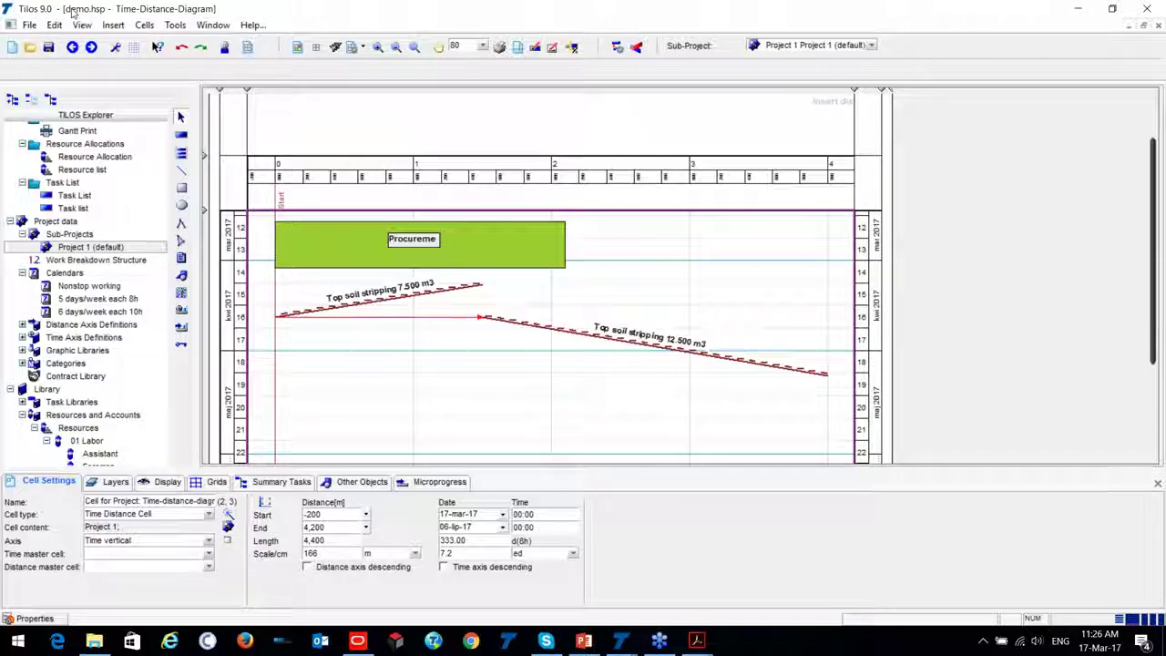
Step: Save a copy of the project as demo.hsp on the Desktop and move its icon to free desktop space
left_click_drag(110, 9, 293, 100)
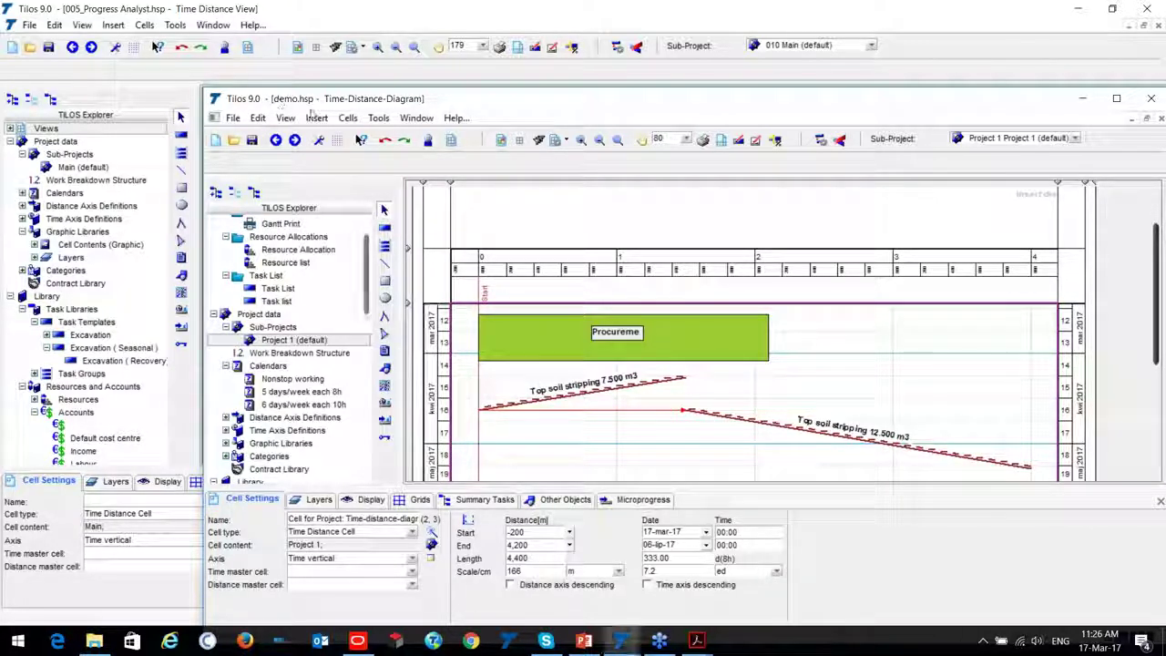
left_click(233, 119)
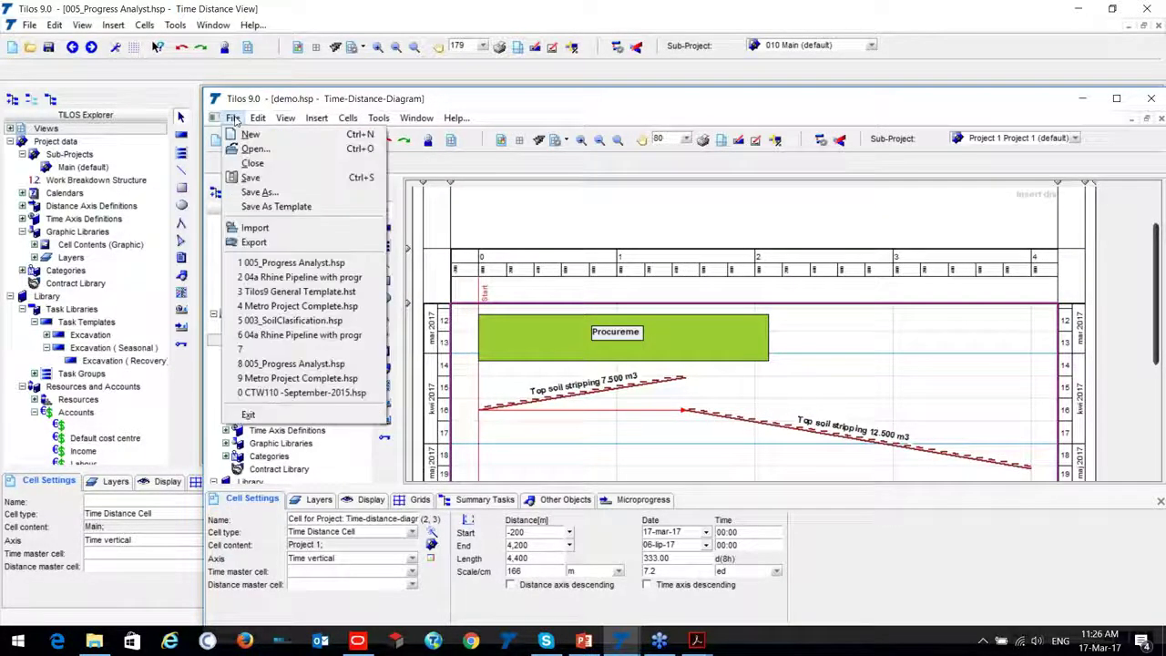
left_click(264, 189)
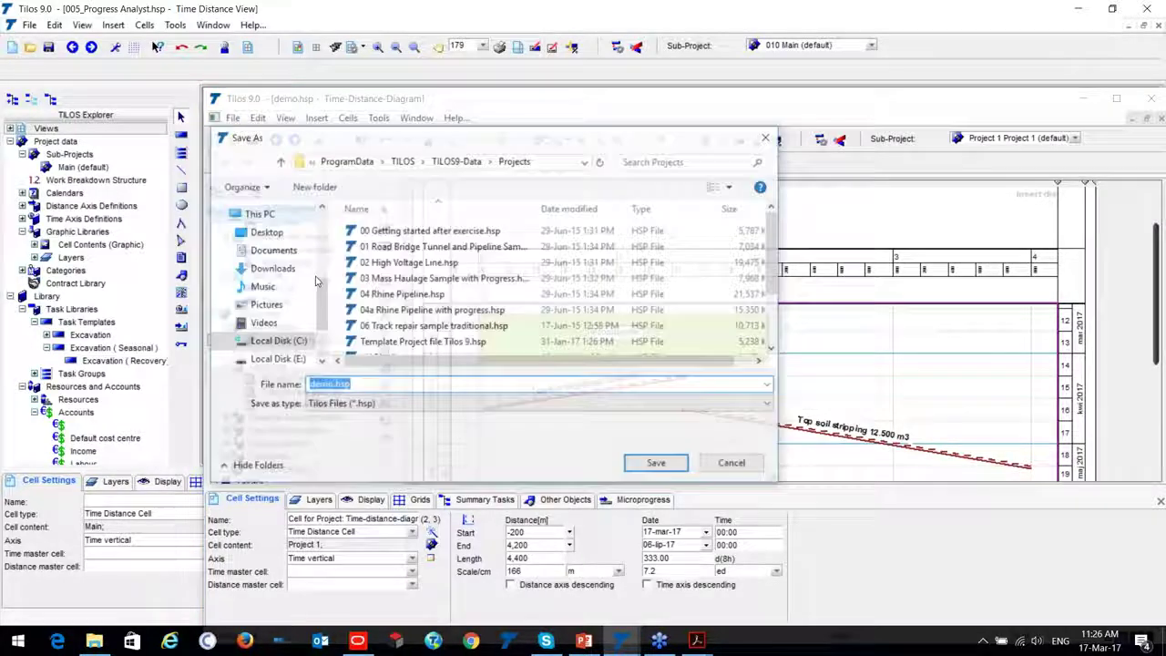
left_click(265, 232)
left_click_drag(455, 137, 303, 56)
left_click(501, 382)
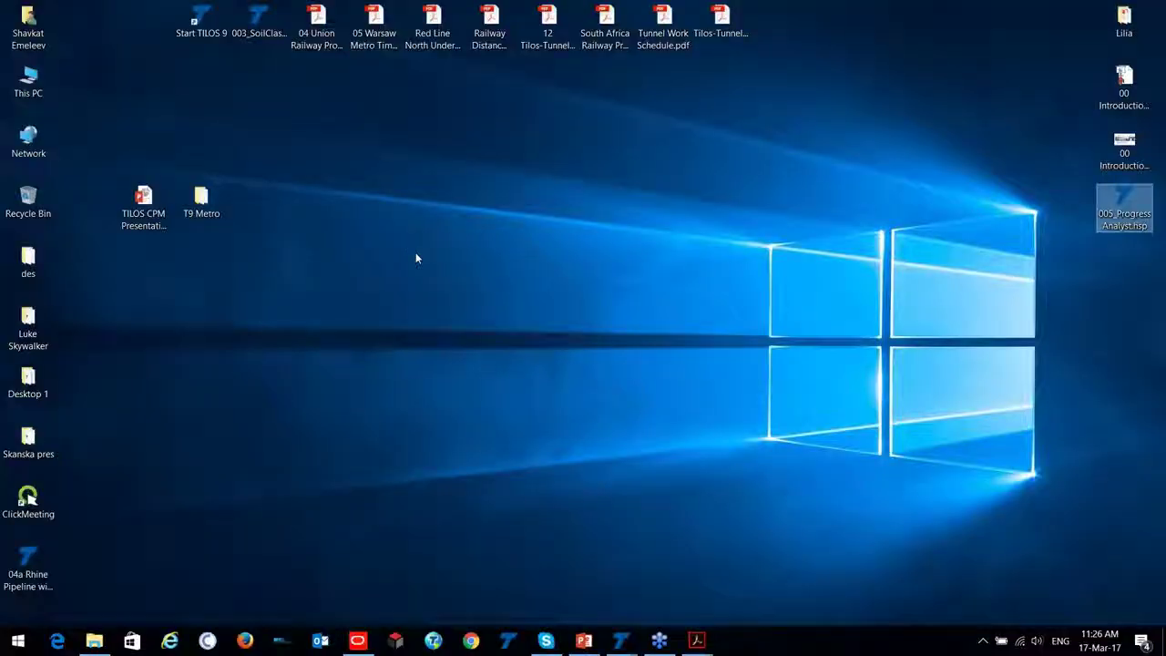
left_click(132, 512)
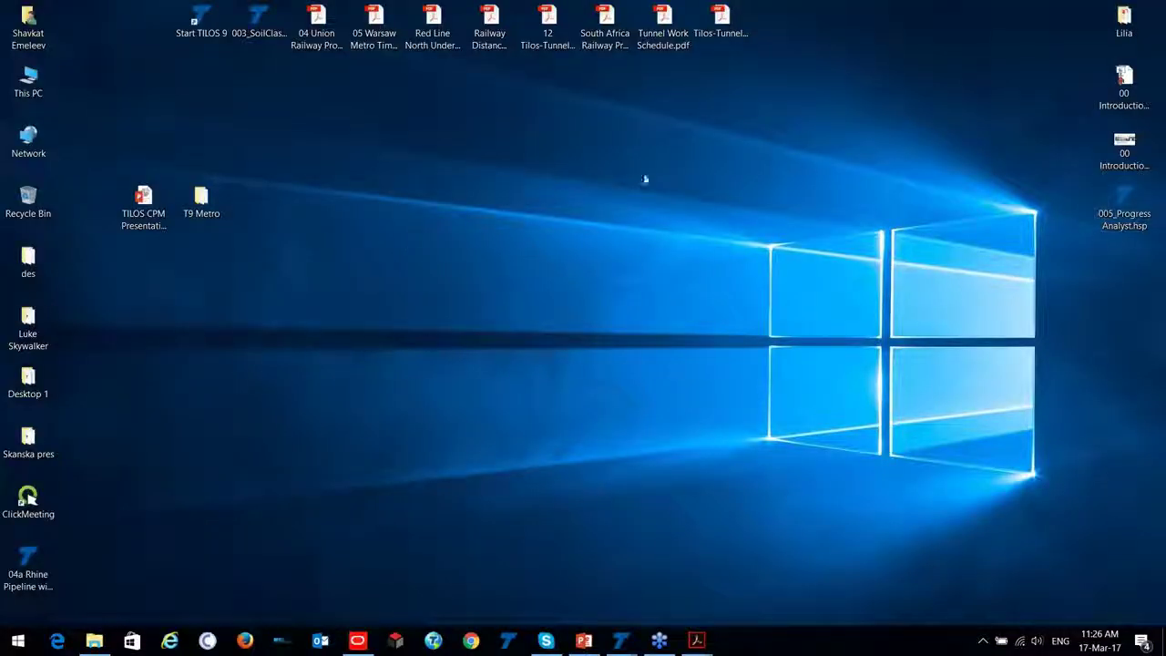
left_click_drag(86, 23, 434, 256)
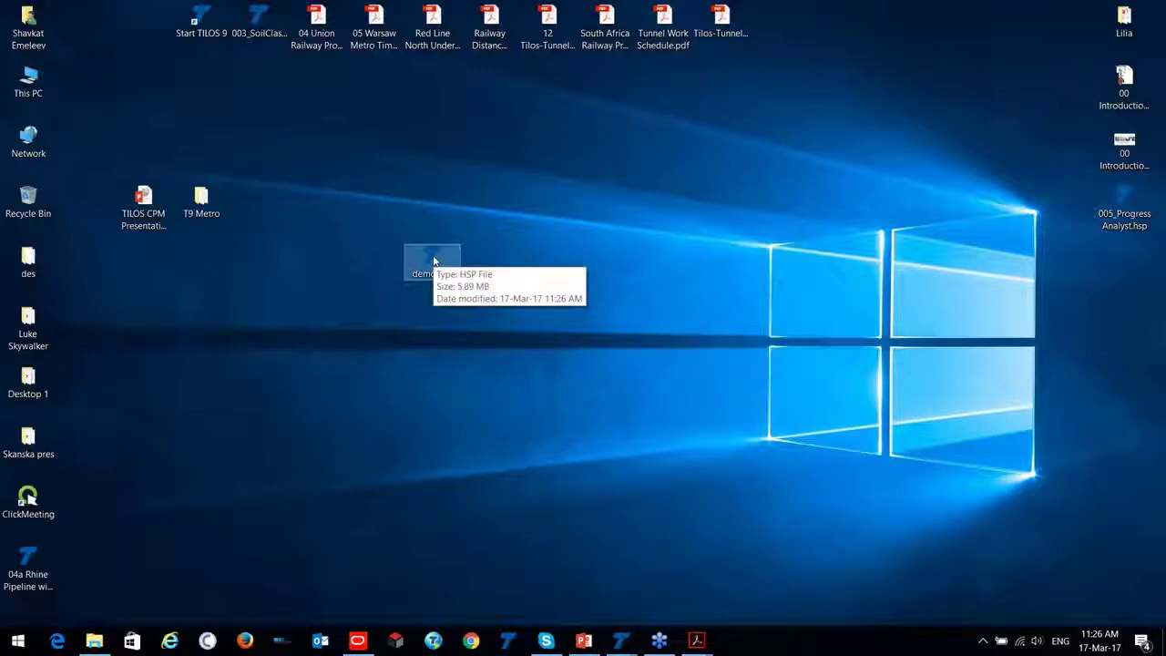
key("ctrl")
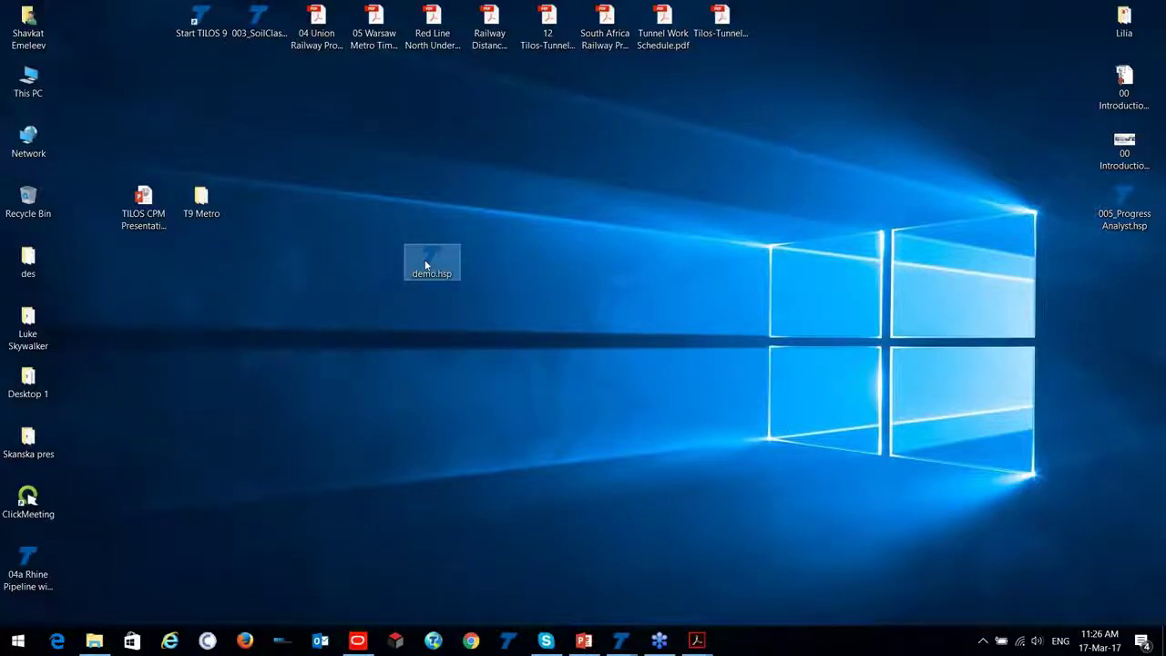
right_click(425, 264)
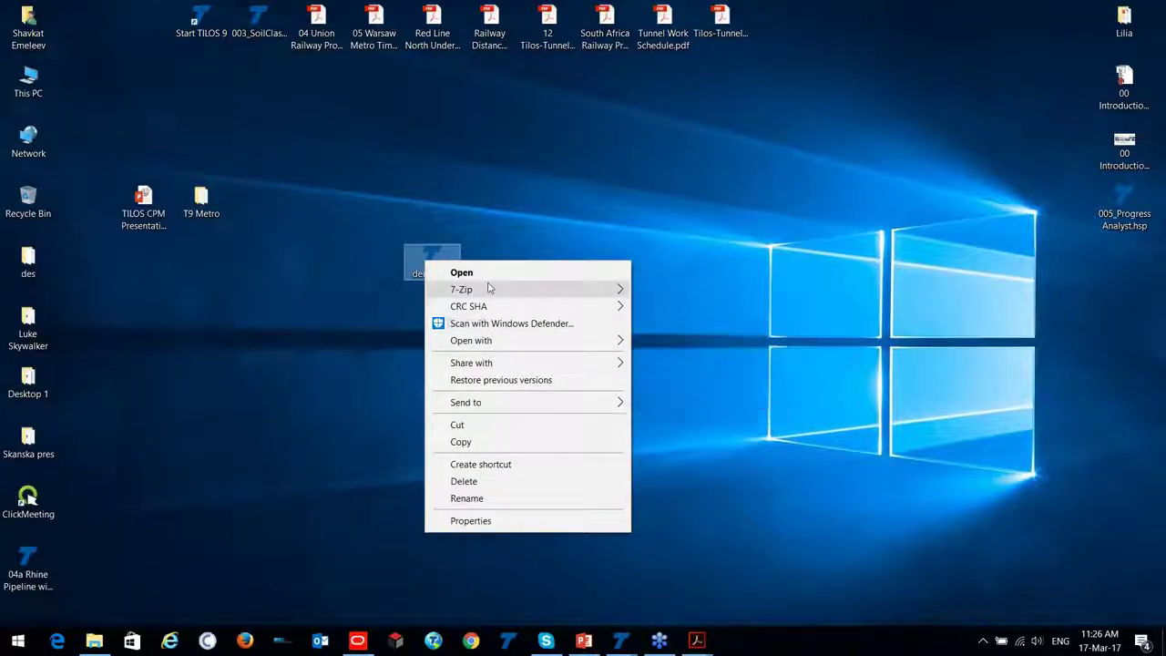
left_click(495, 187)
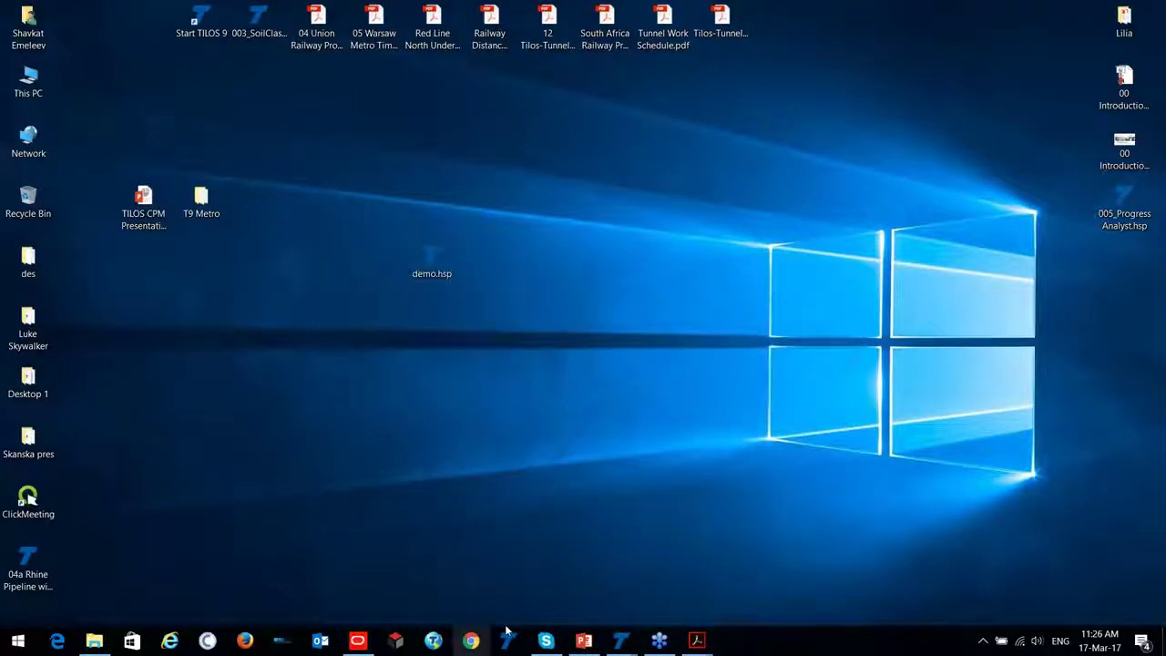
Step: Bring the demo.hsp project window back in front of the desktop
mouse_move(622, 645)
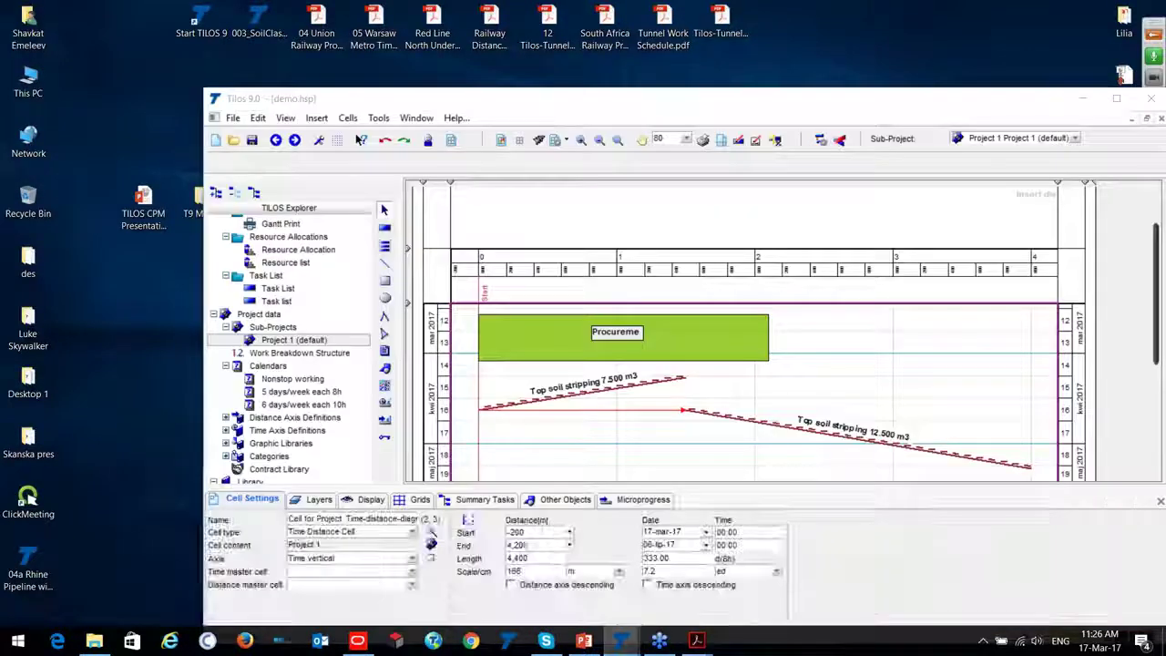
left_click(679, 597)
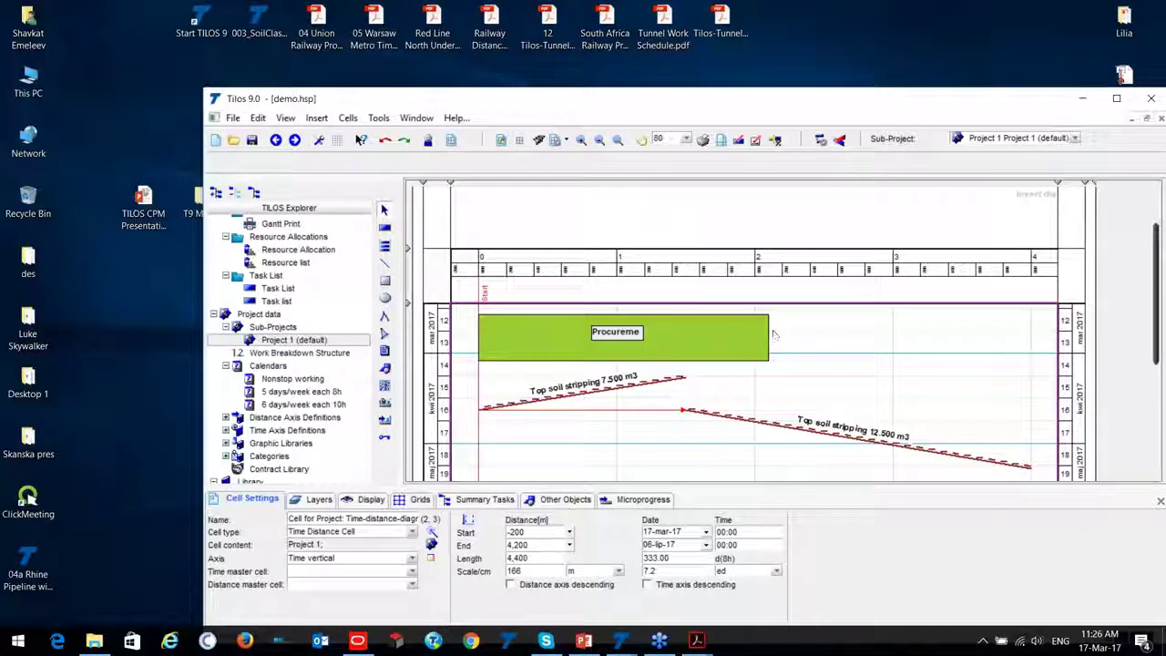
key("super+Up")
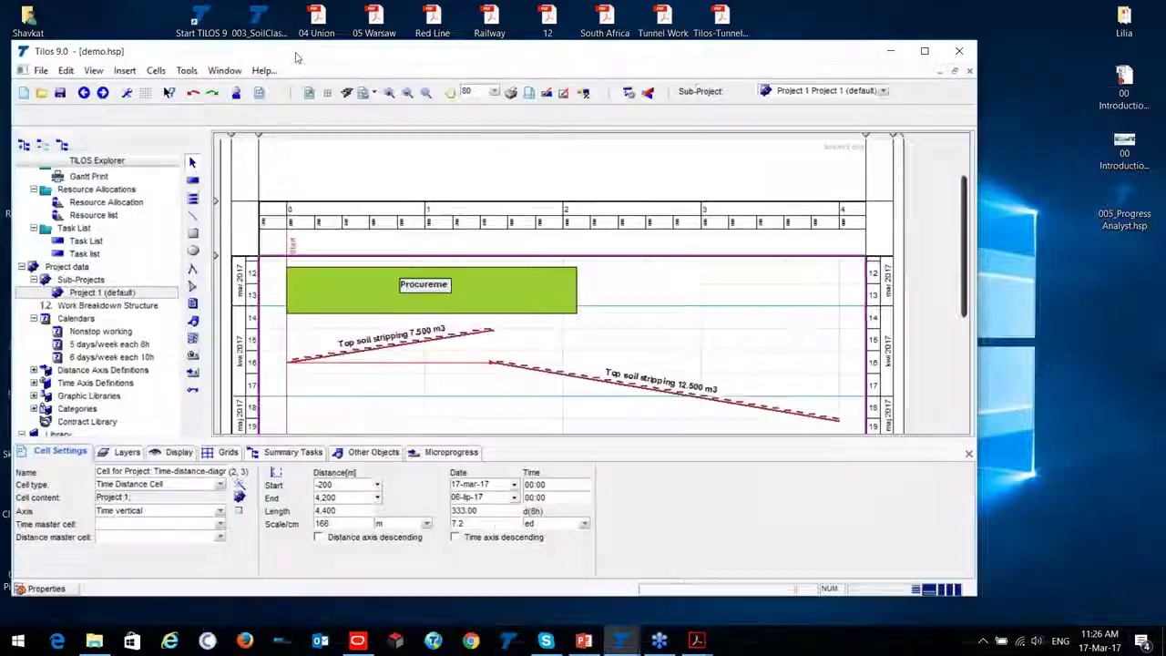